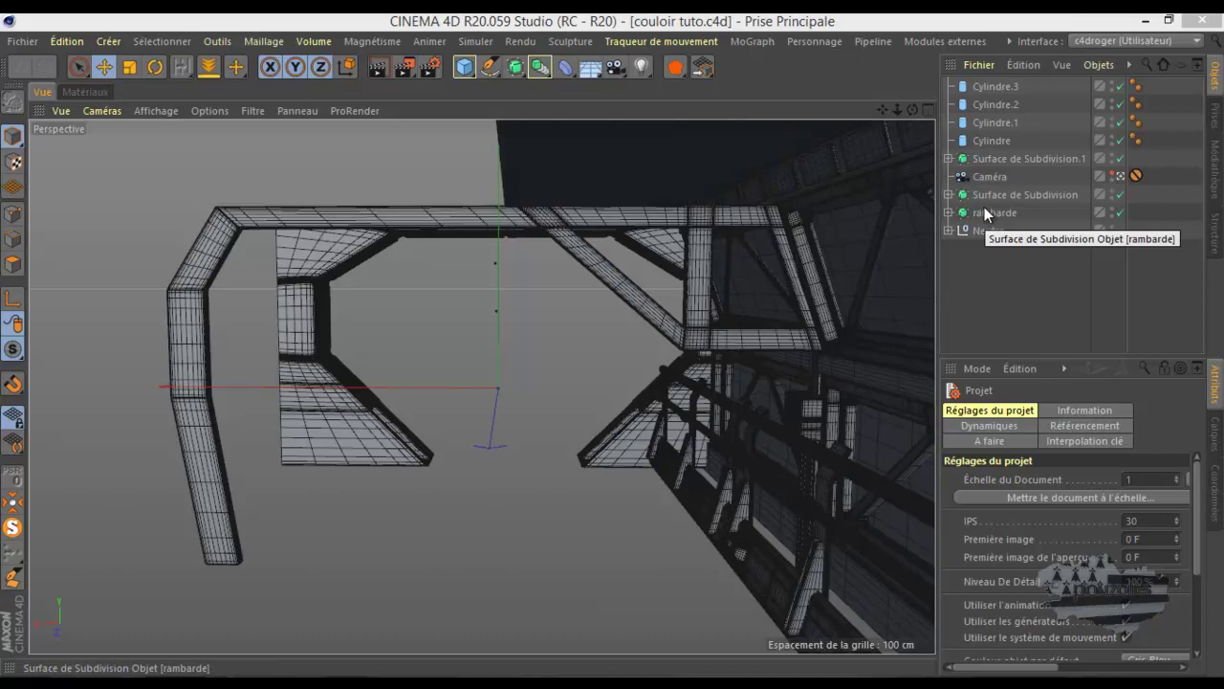
Step: Move the Caméra object to the top of the hierarchy and expand the Neutre group down to its wall, window and beam parts
drag(984, 176, 991, 86)
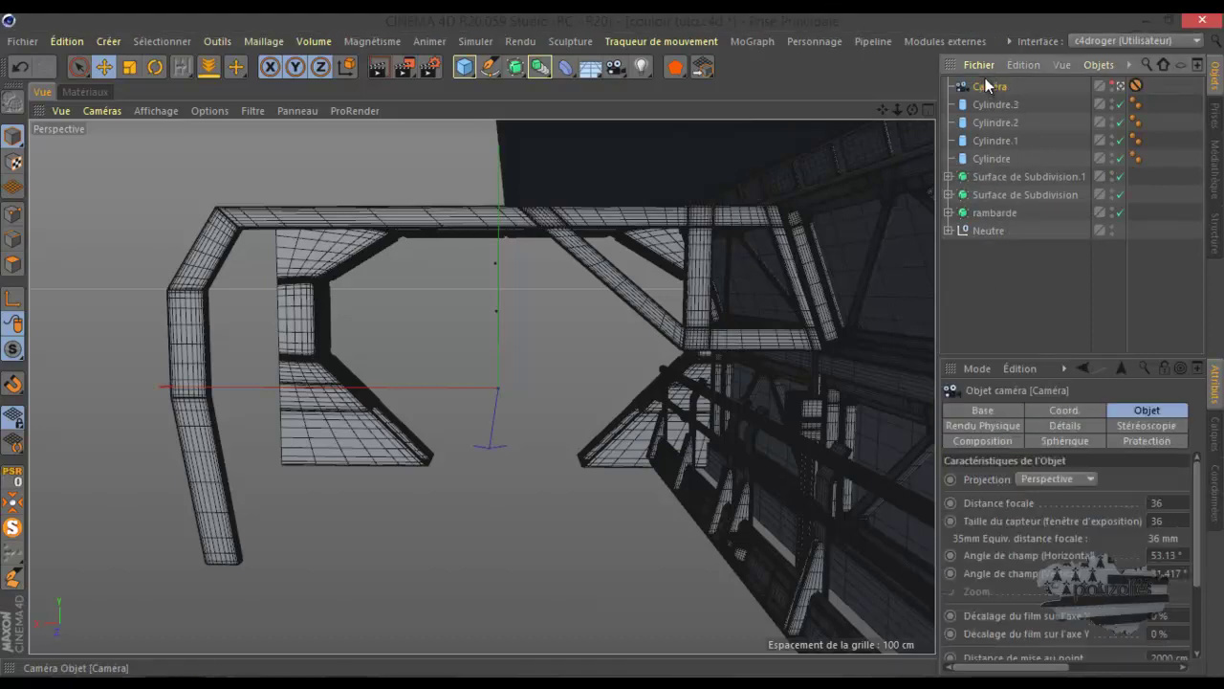
click(949, 231)
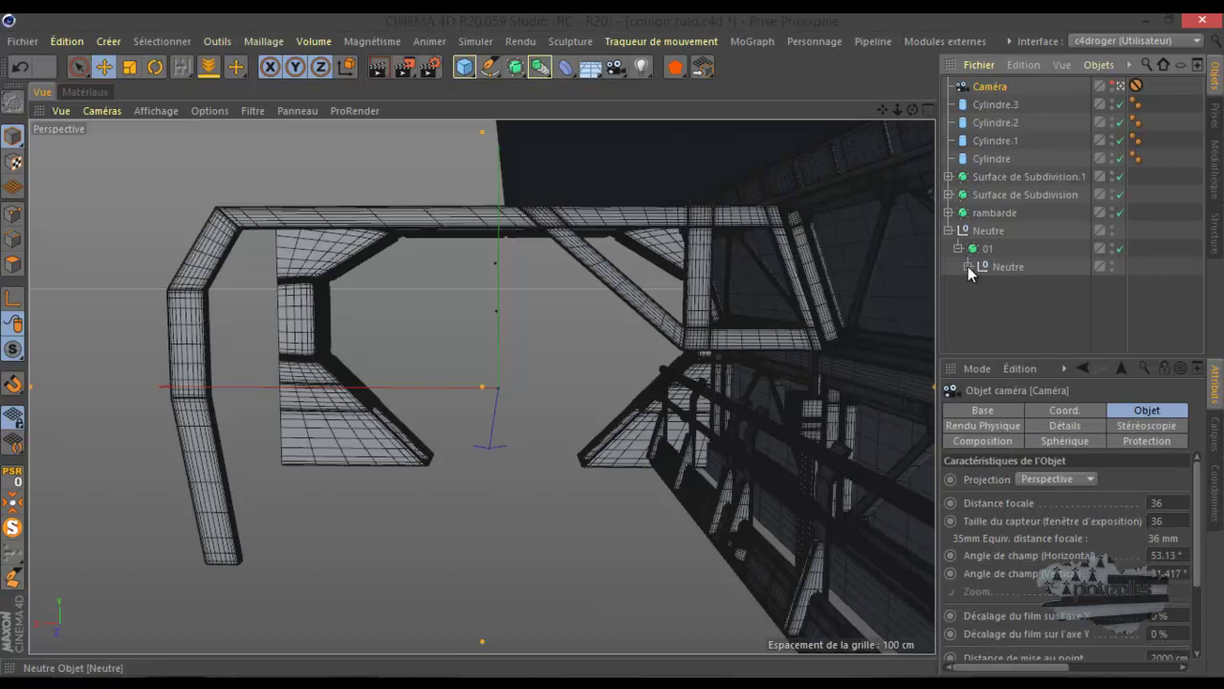
click(968, 266)
drag(1013, 352, 1006, 571)
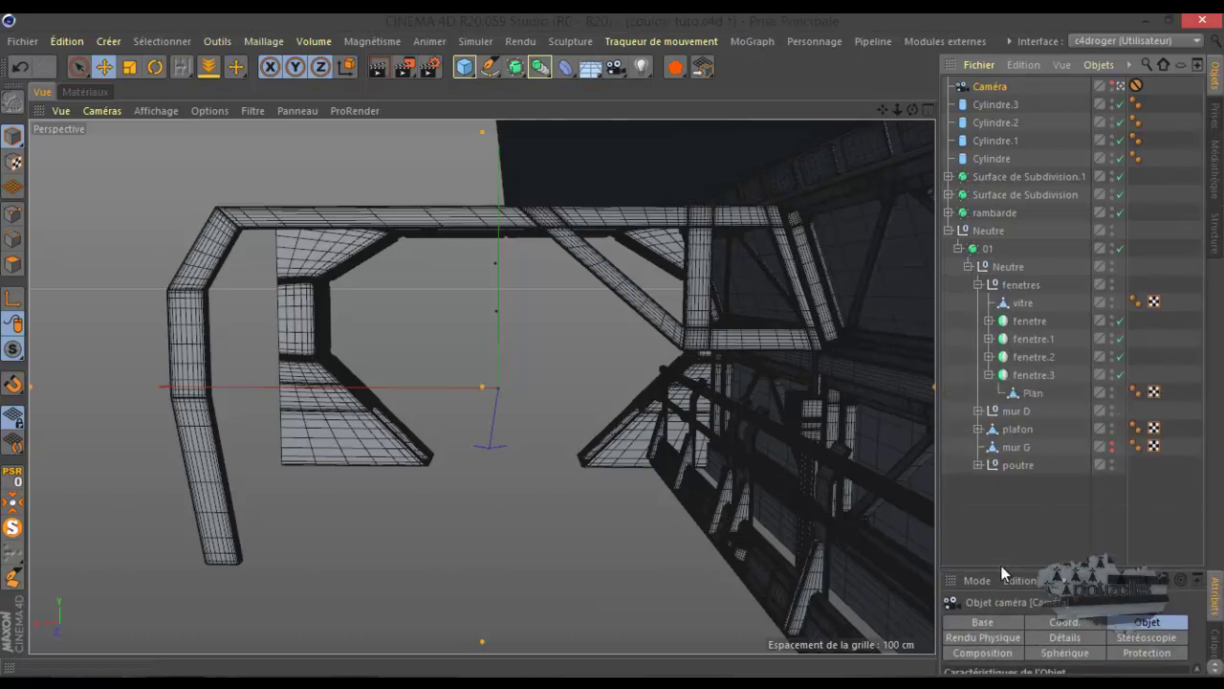
click(977, 284)
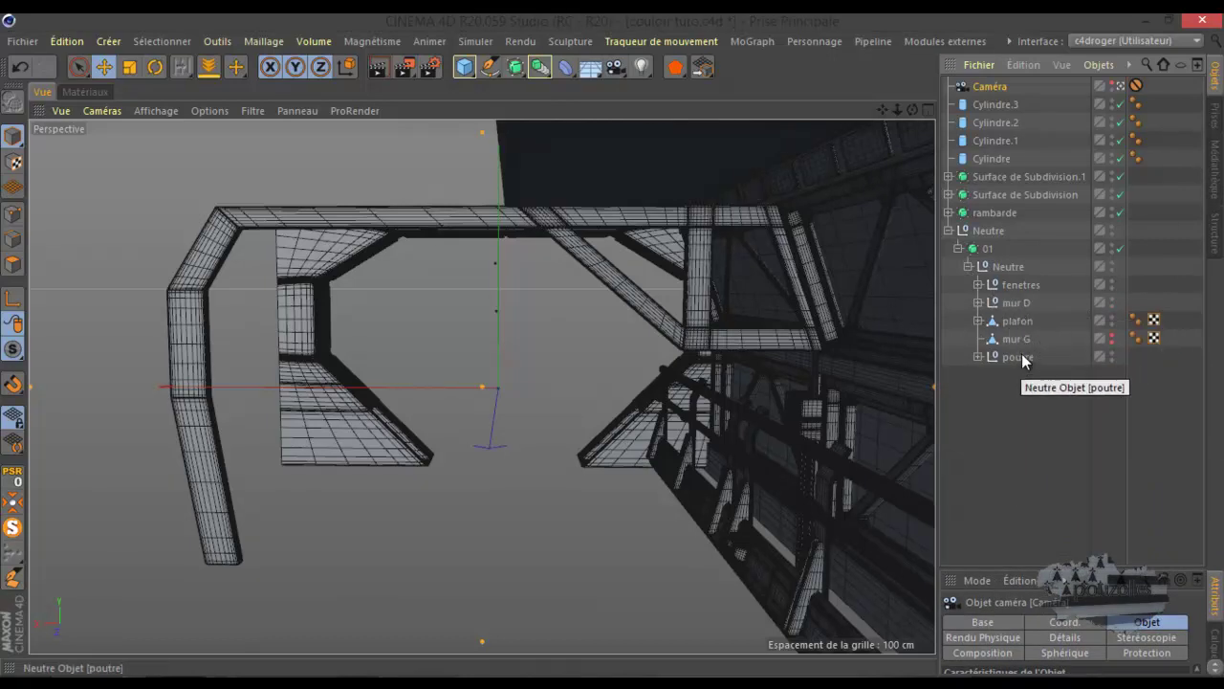
Step: Rename the null inside the rambarde subdivision surface as rambarde and move it into the inner Neutre group under 01
click(985, 212)
click(949, 212)
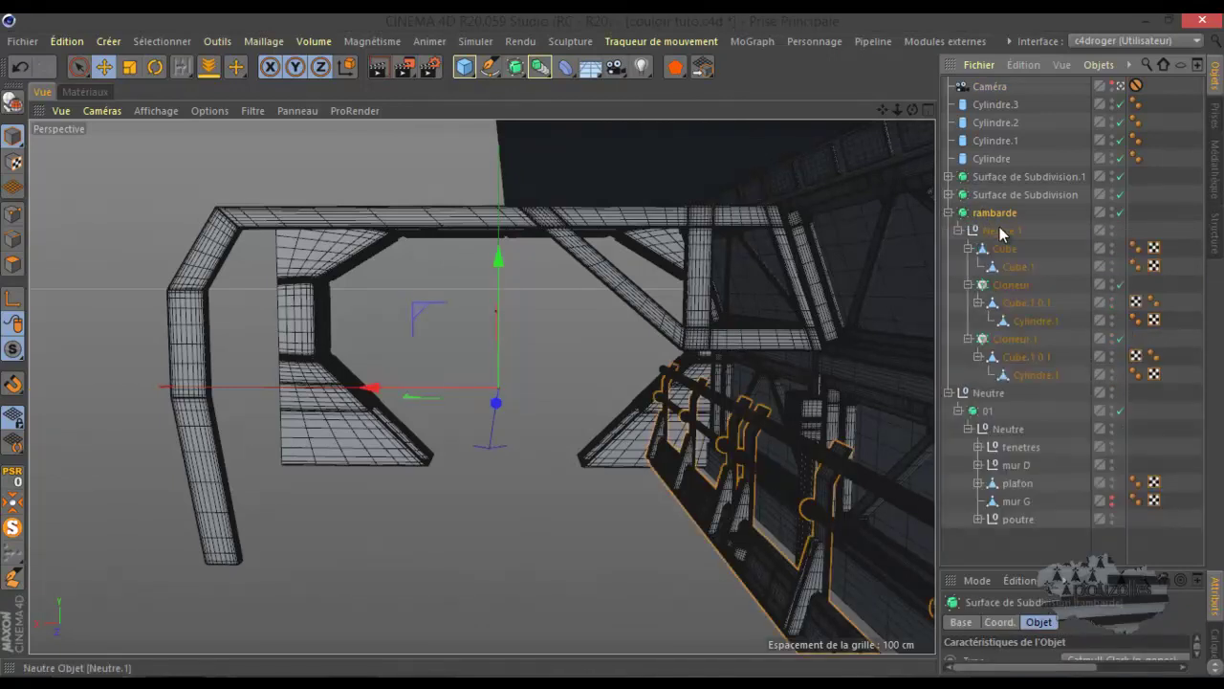
click(1000, 232)
double_click(994, 212)
key(ctrl+c)
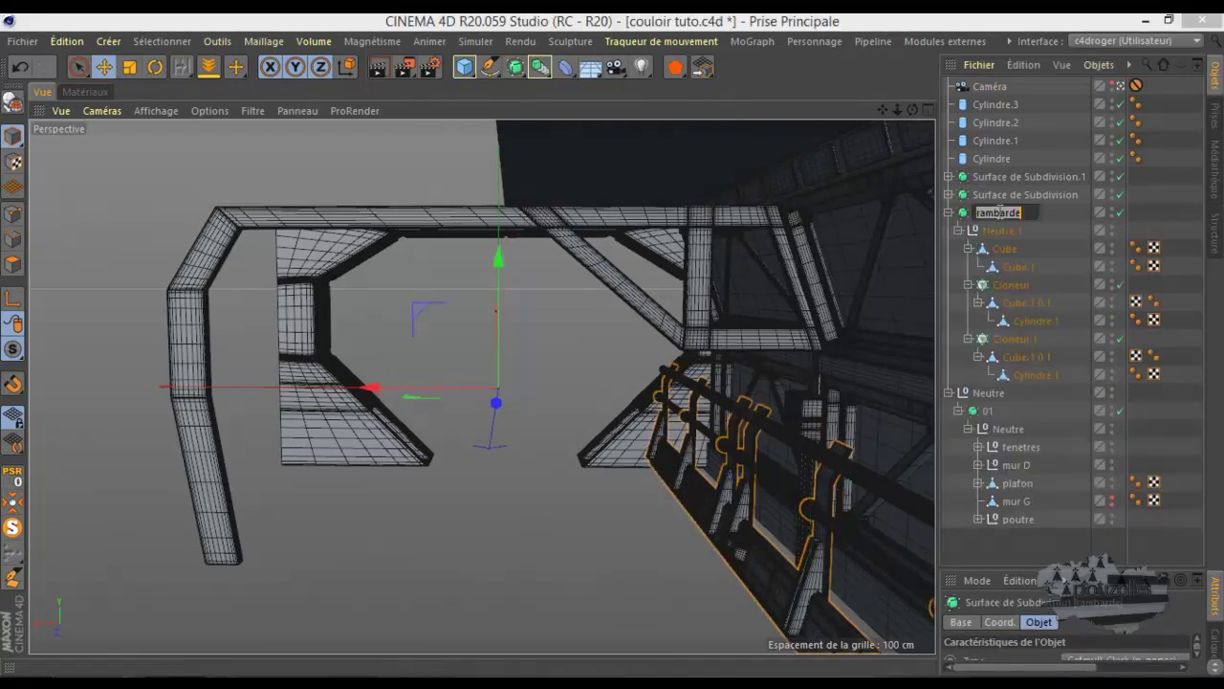
right_click(999, 212)
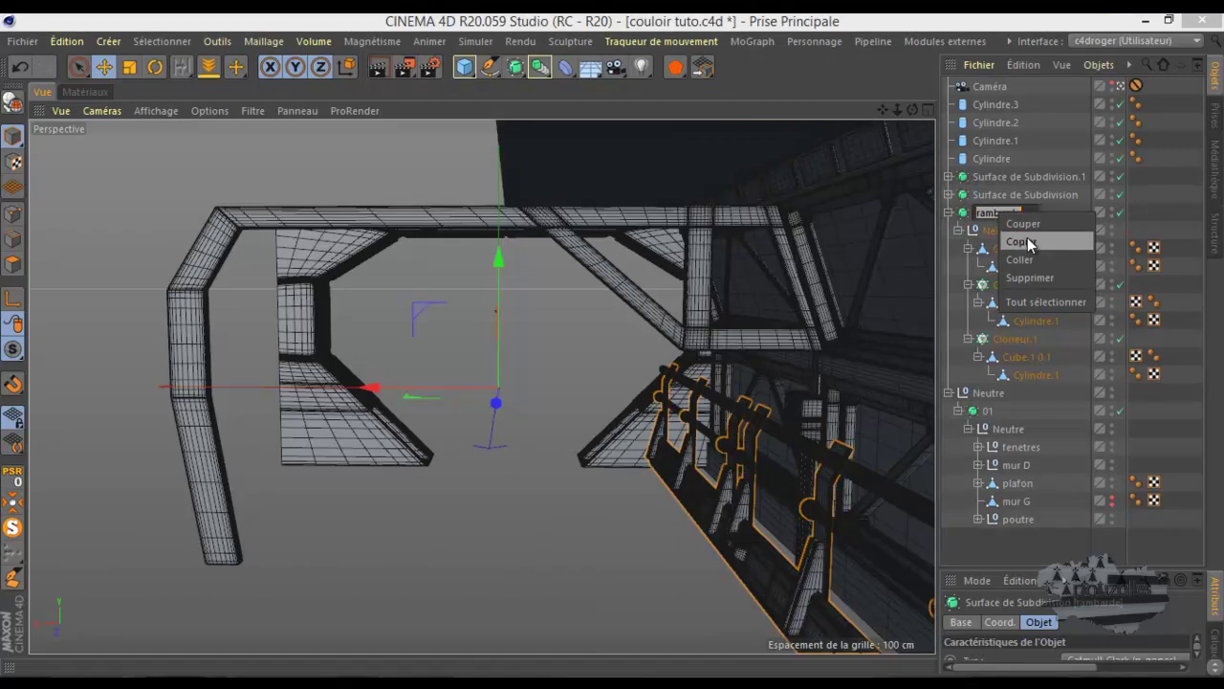
click(1029, 240)
double_click(1001, 230)
right_click(1002, 231)
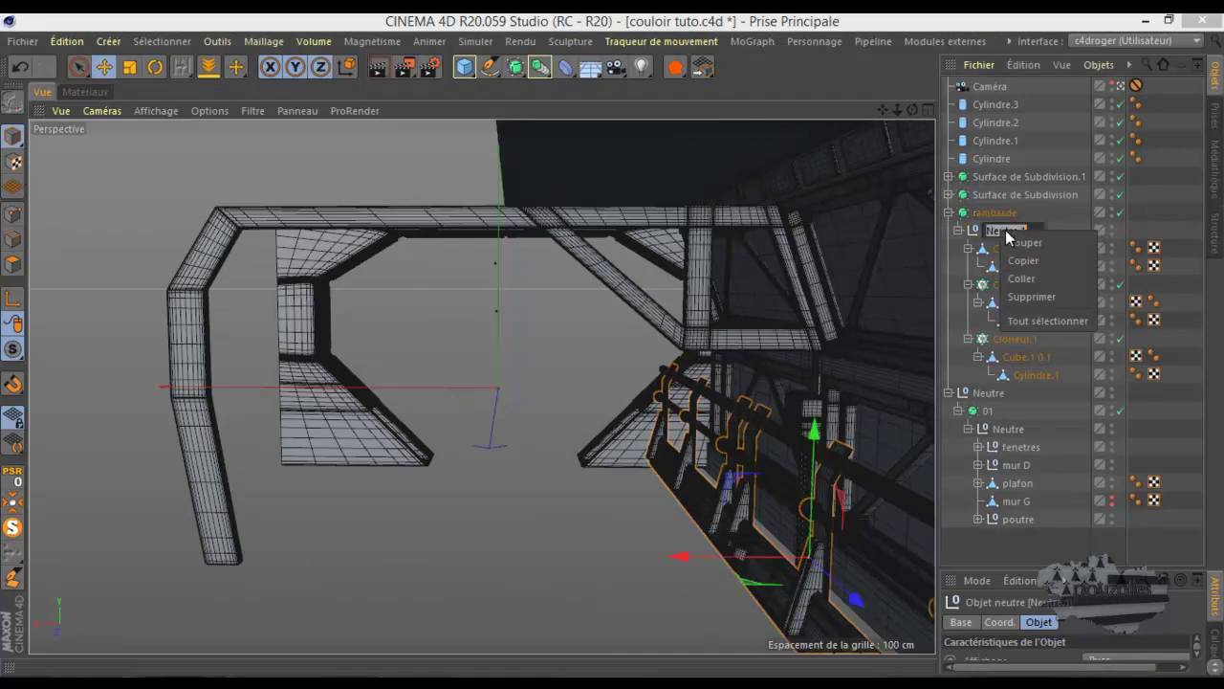
click(1020, 278)
key(Return)
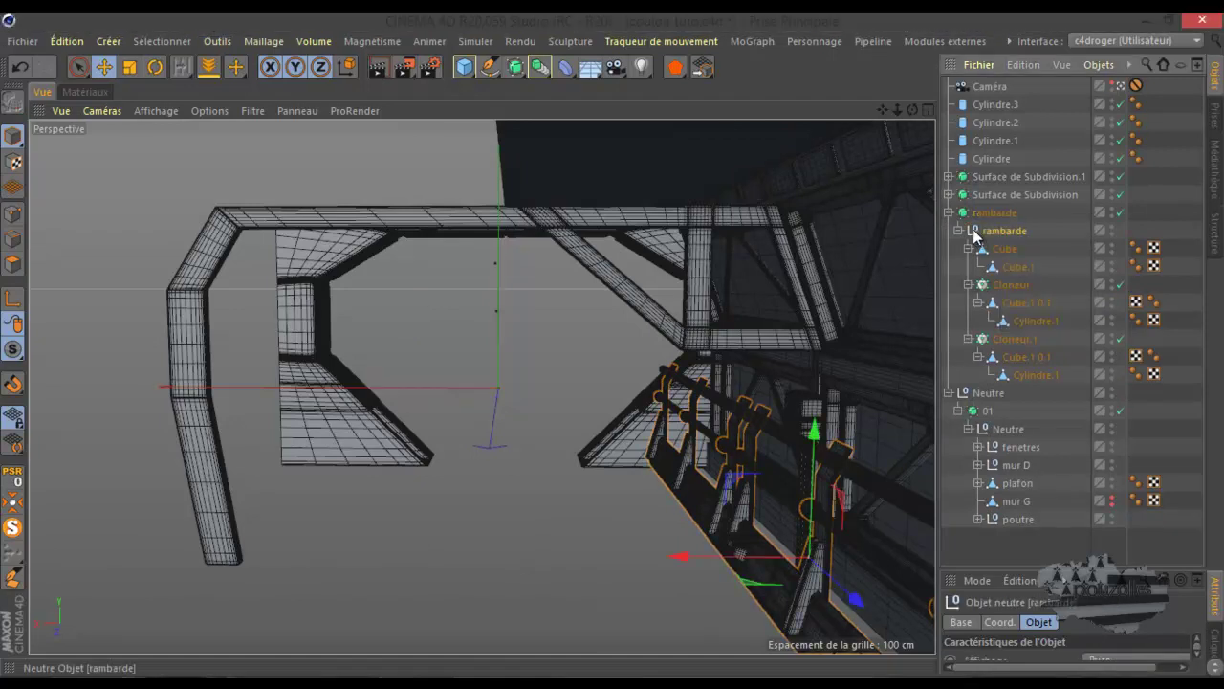
drag(995, 230, 1019, 436)
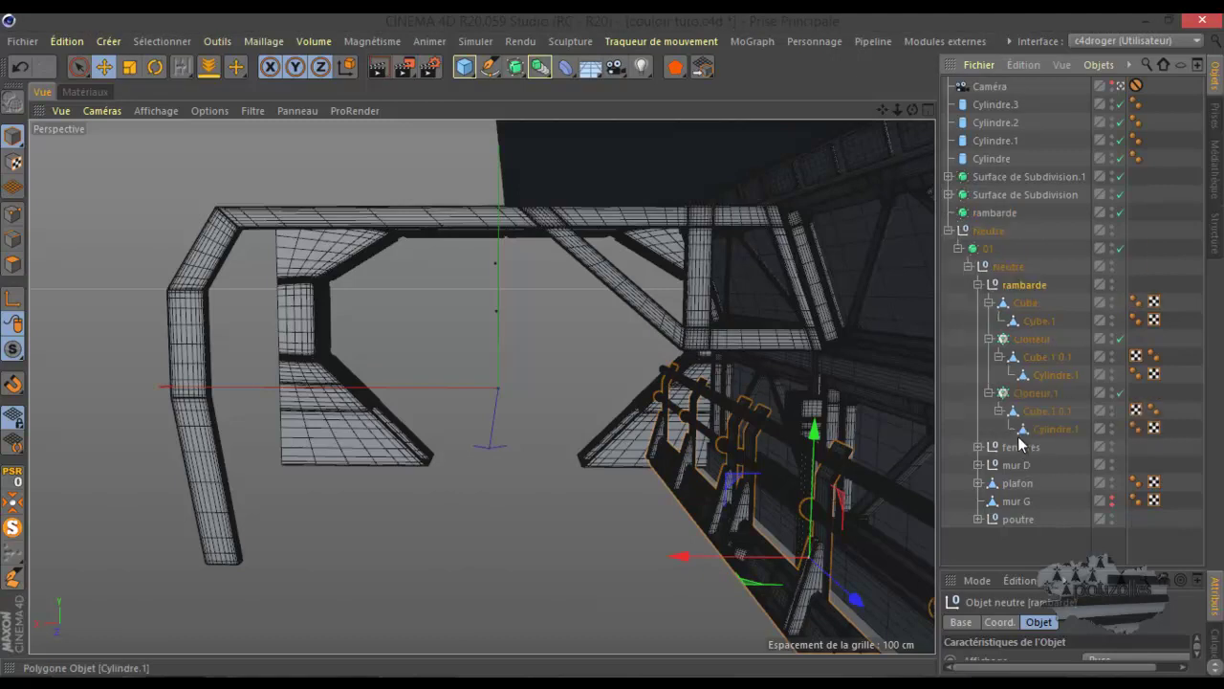
click(978, 284)
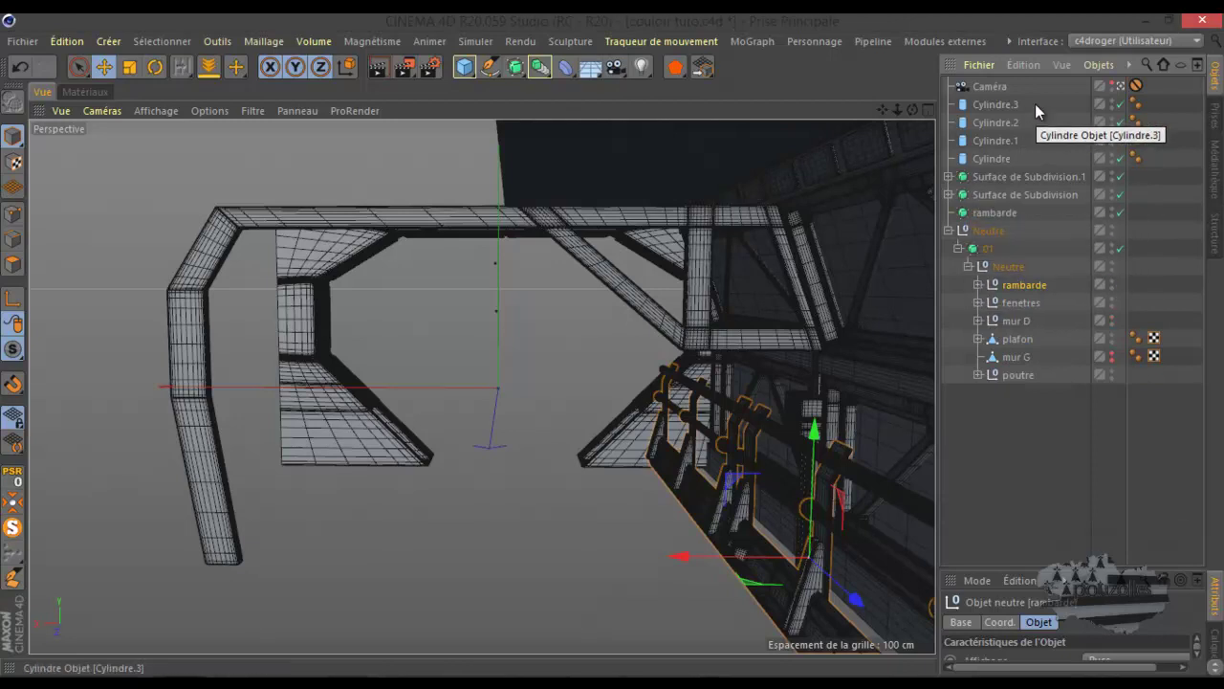
Step: Take the Cube out of Surface de Subdivision.1 and group it with the four loose cylinders under one null
drag(1011, 127, 973, 158)
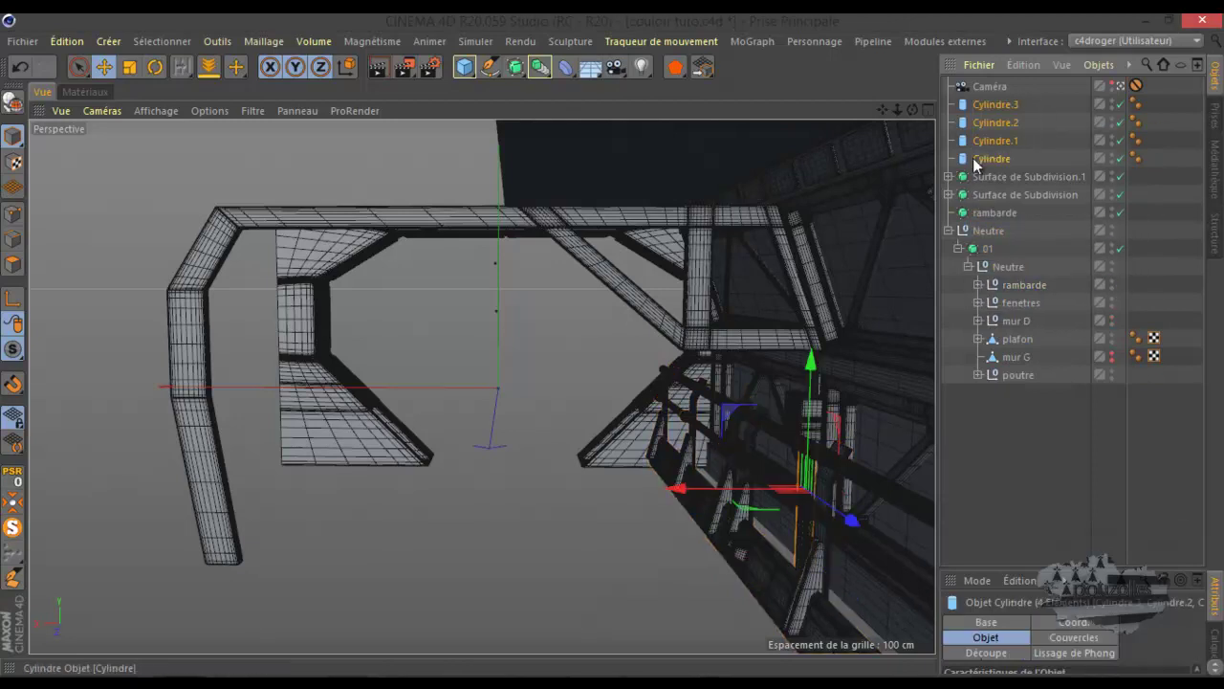
click(949, 177)
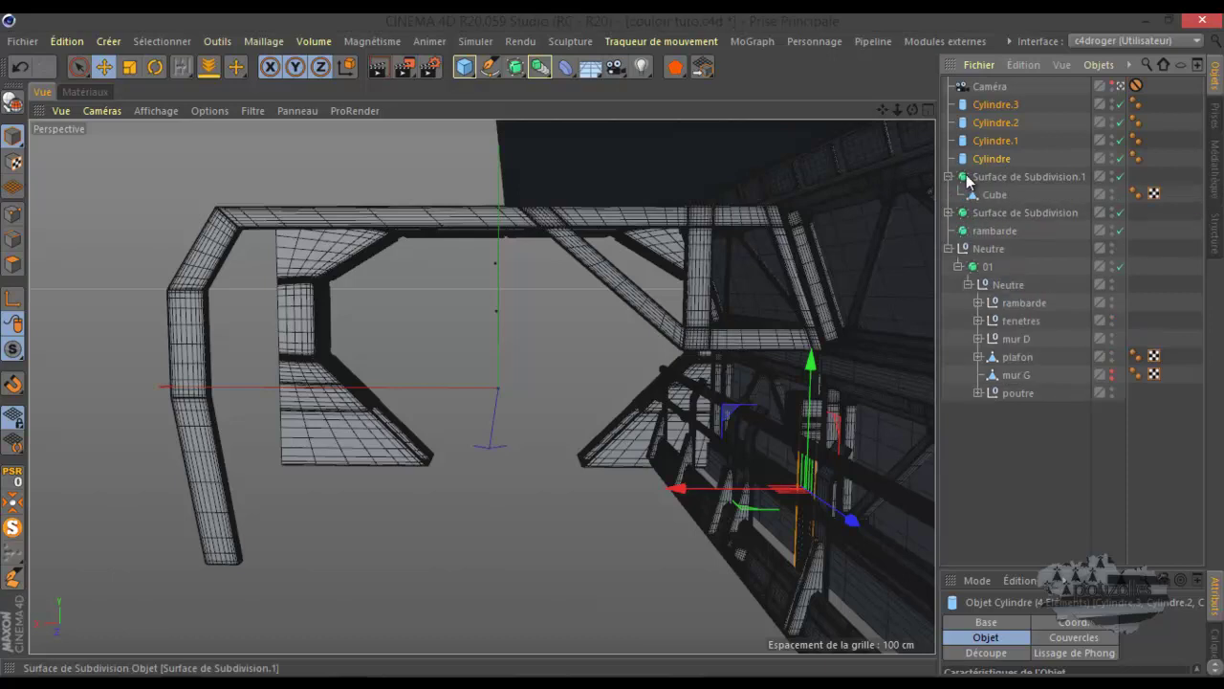
click(992, 196)
drag(992, 196, 986, 166)
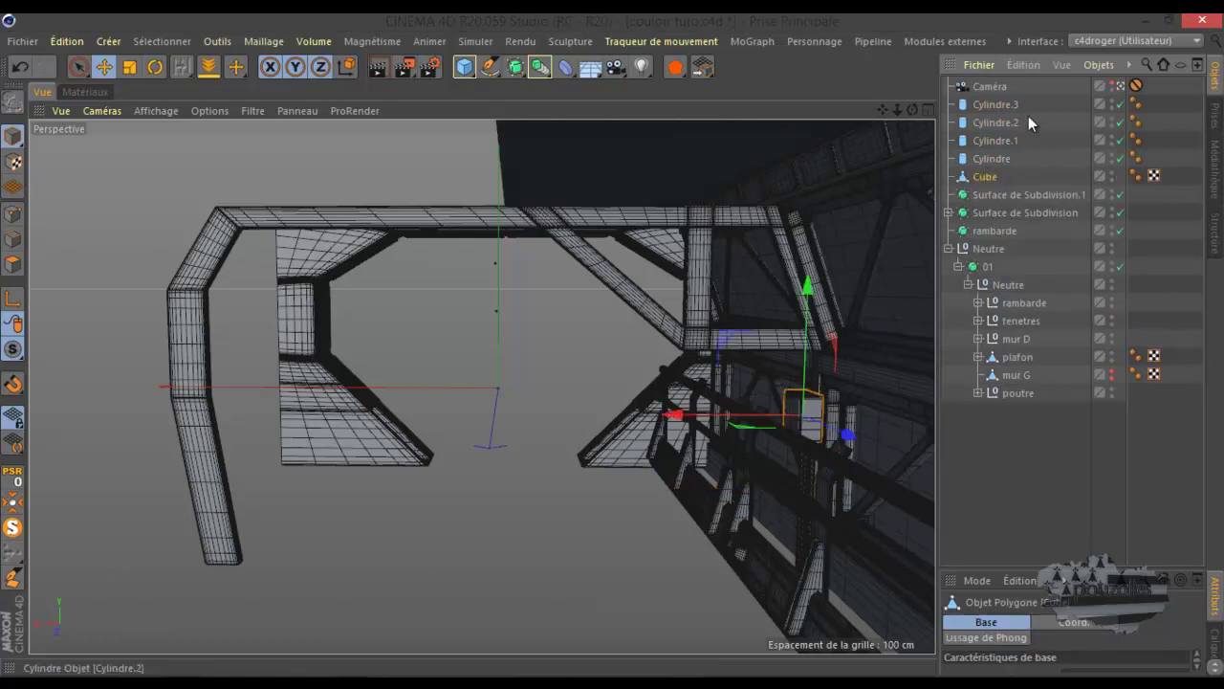
drag(1035, 98, 976, 182)
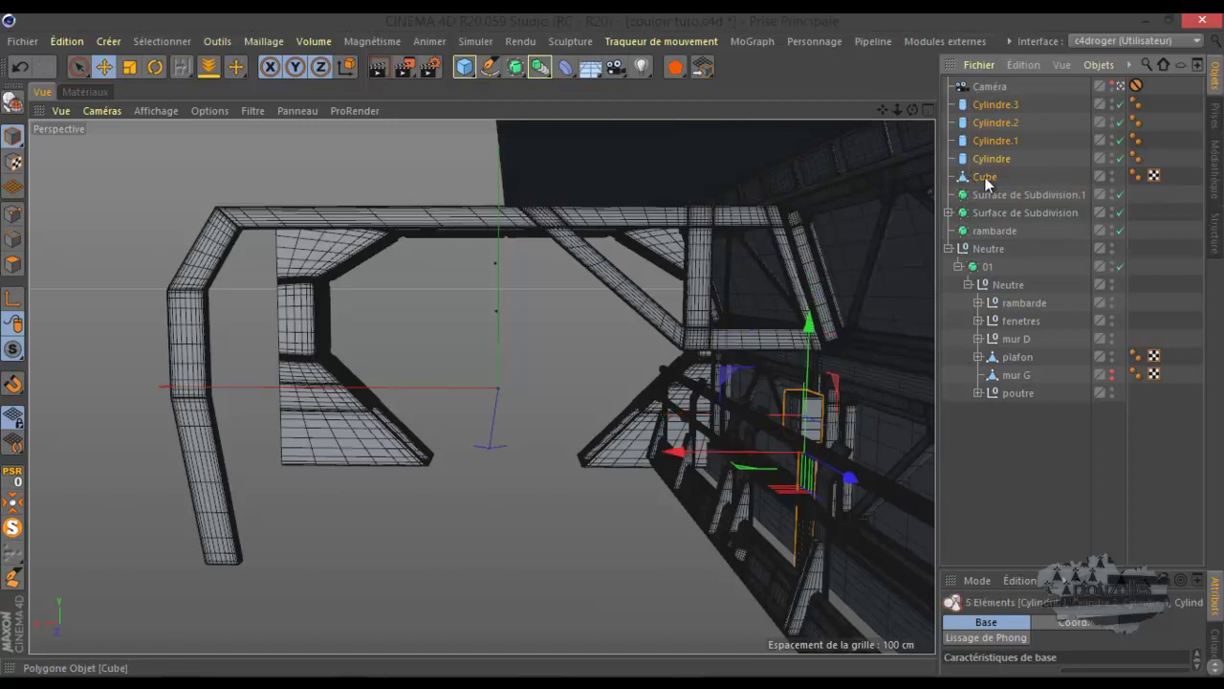
key(alt+g)
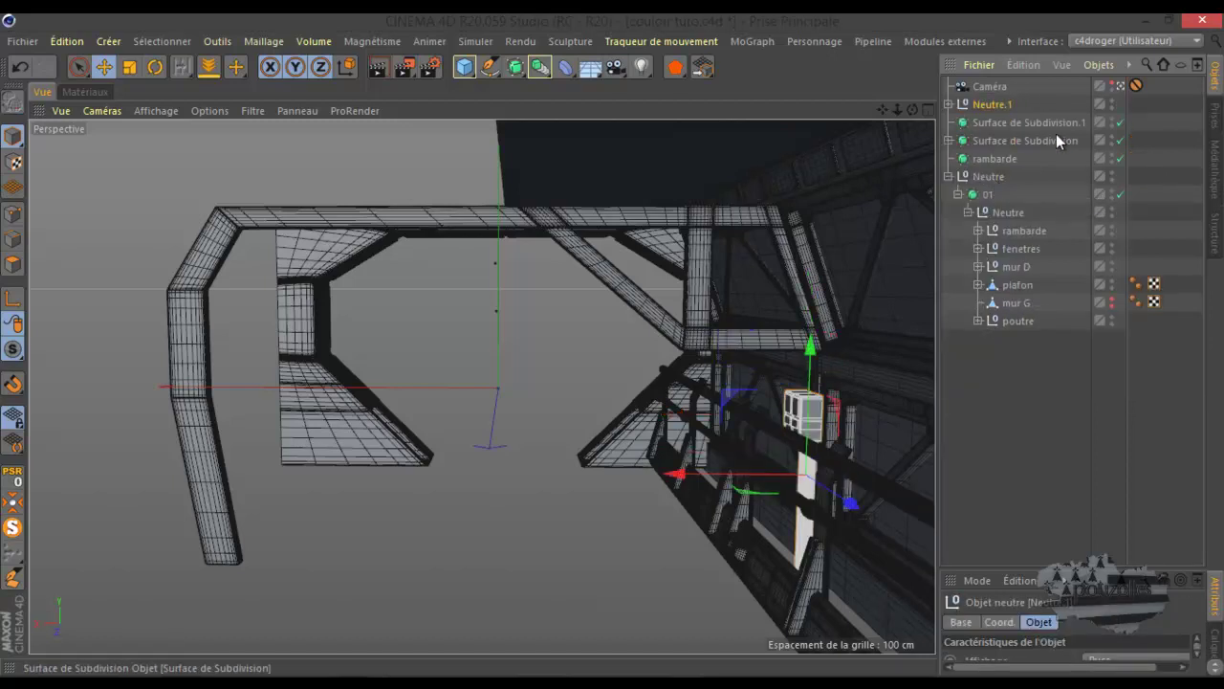
Step: Rename the new cylinder and cube group as elec and move it into the inner Neutre group under 01
double_click(988, 104)
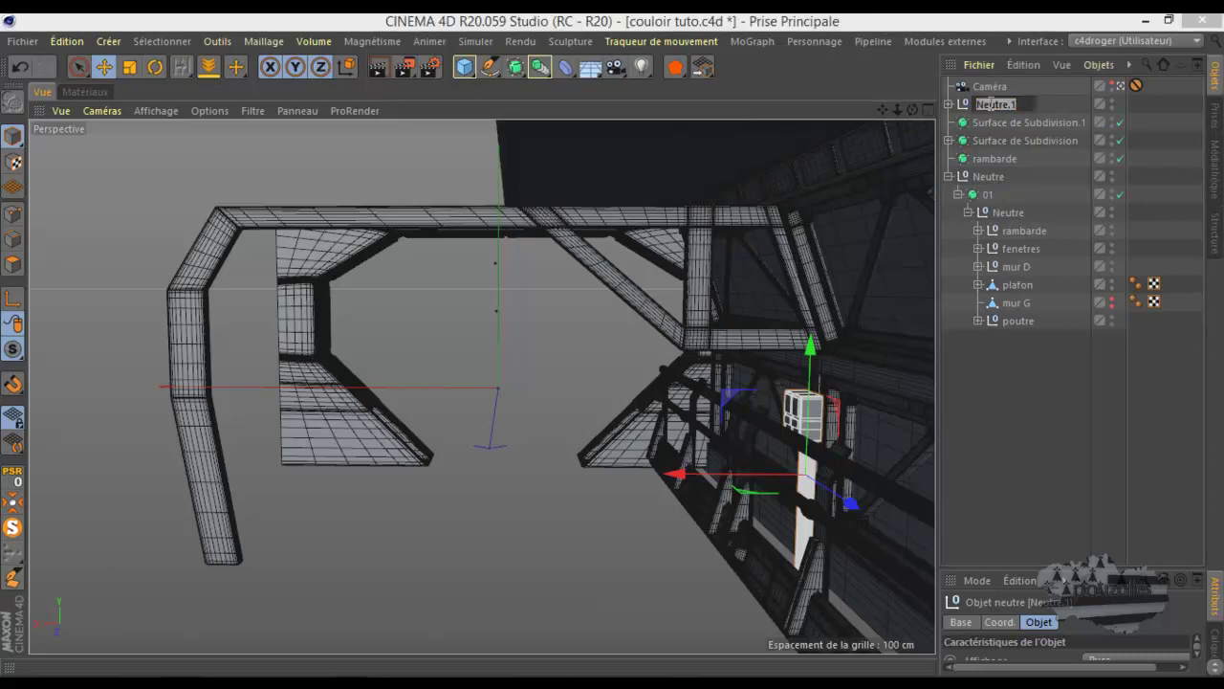
text(elec)
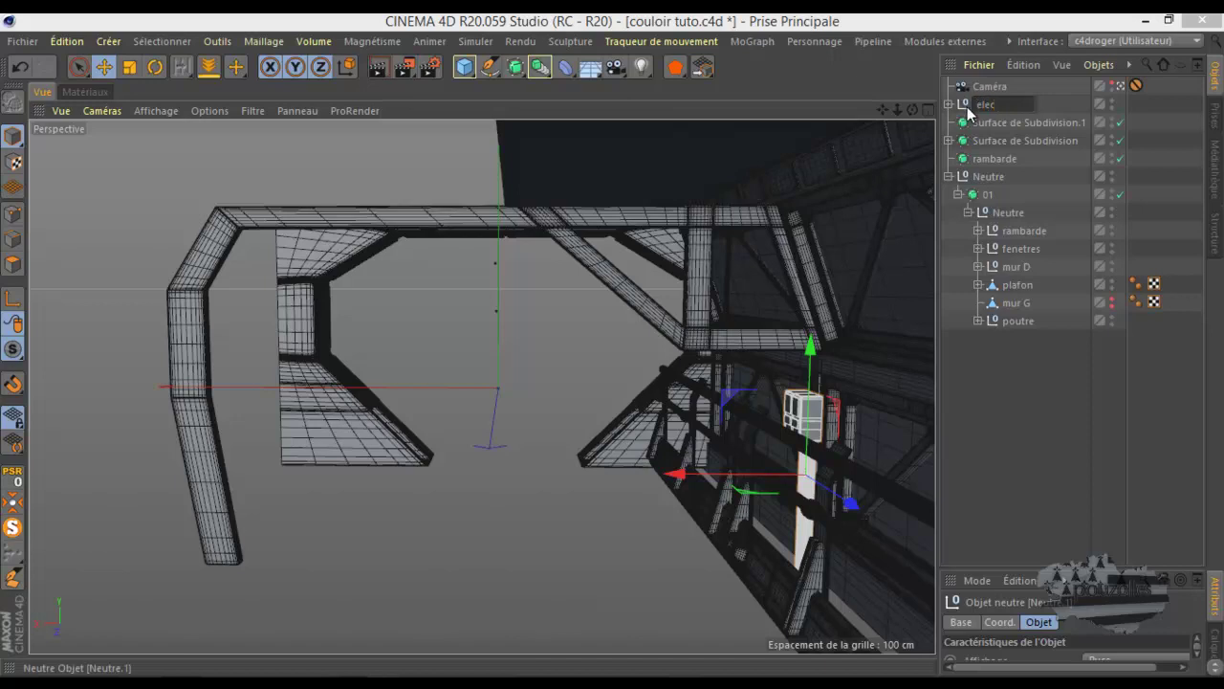
key(Return)
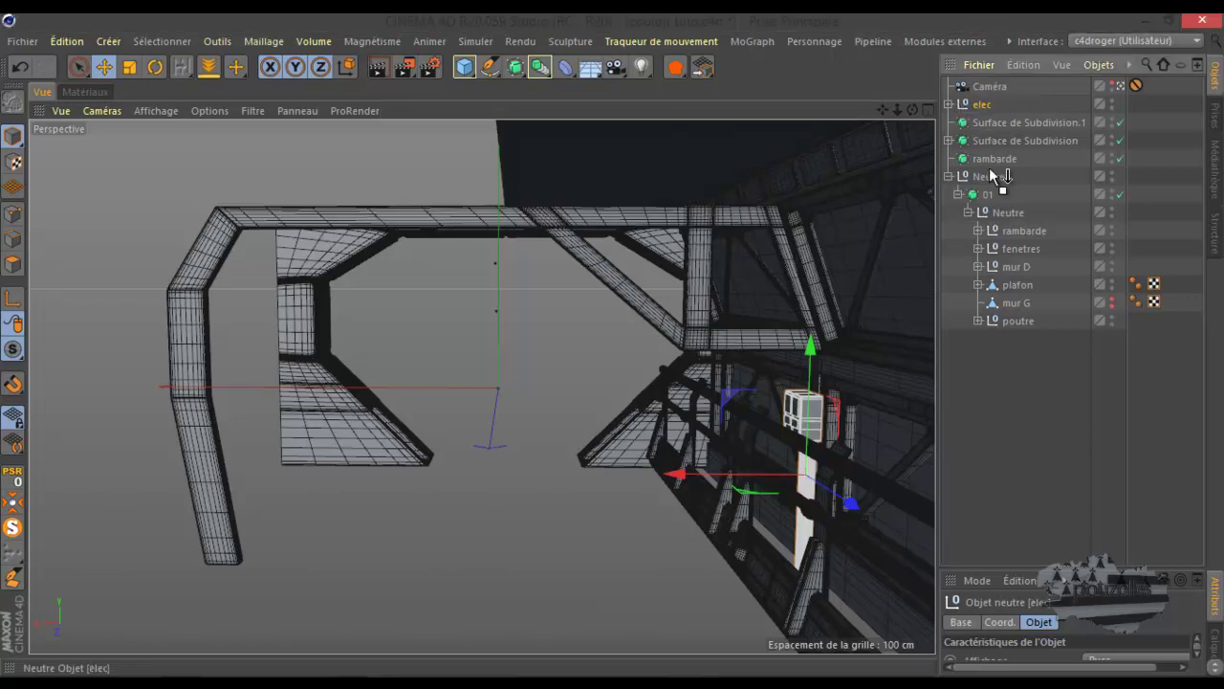
drag(1002, 218, 1002, 220)
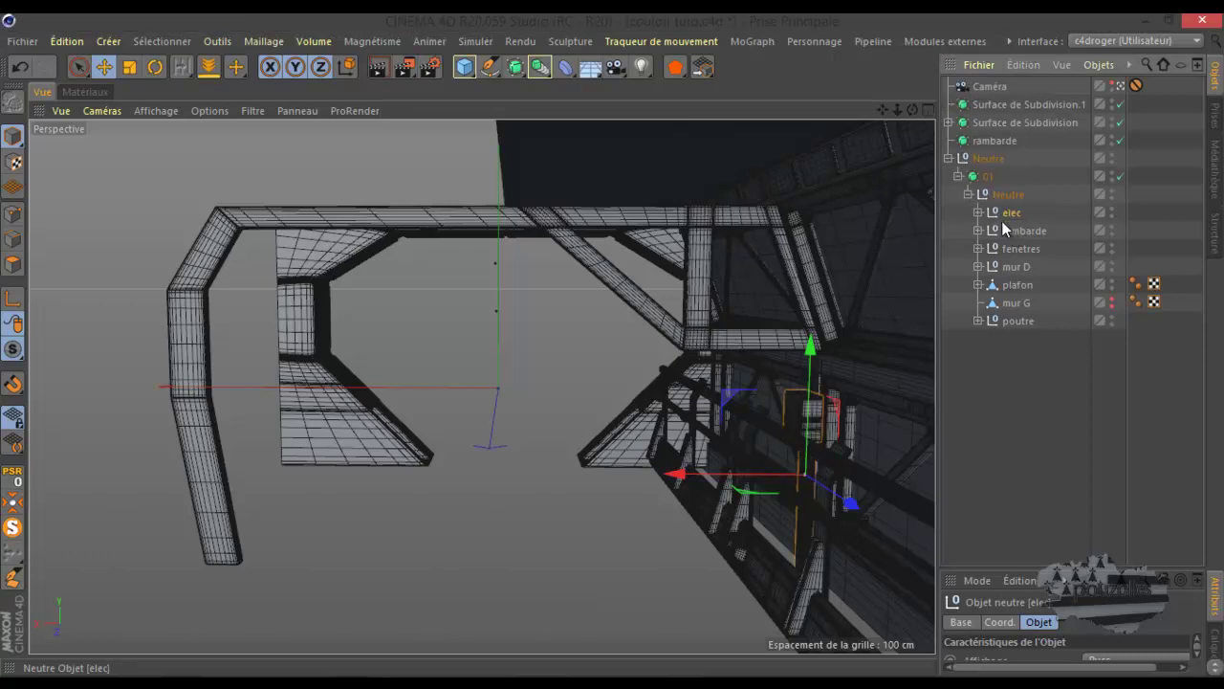
Step: Delete the emptied rambarde and Surface de Subdivision.1 subdivision objects
click(989, 141)
key(Delete)
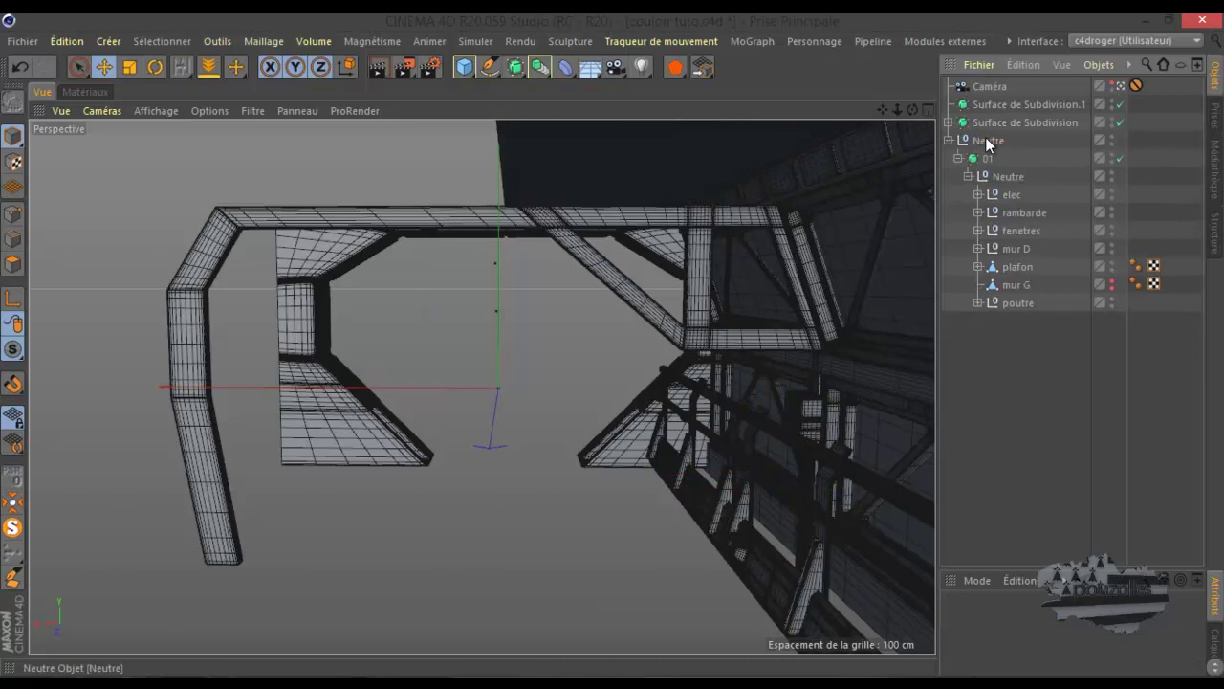
click(998, 104)
key(Delete)
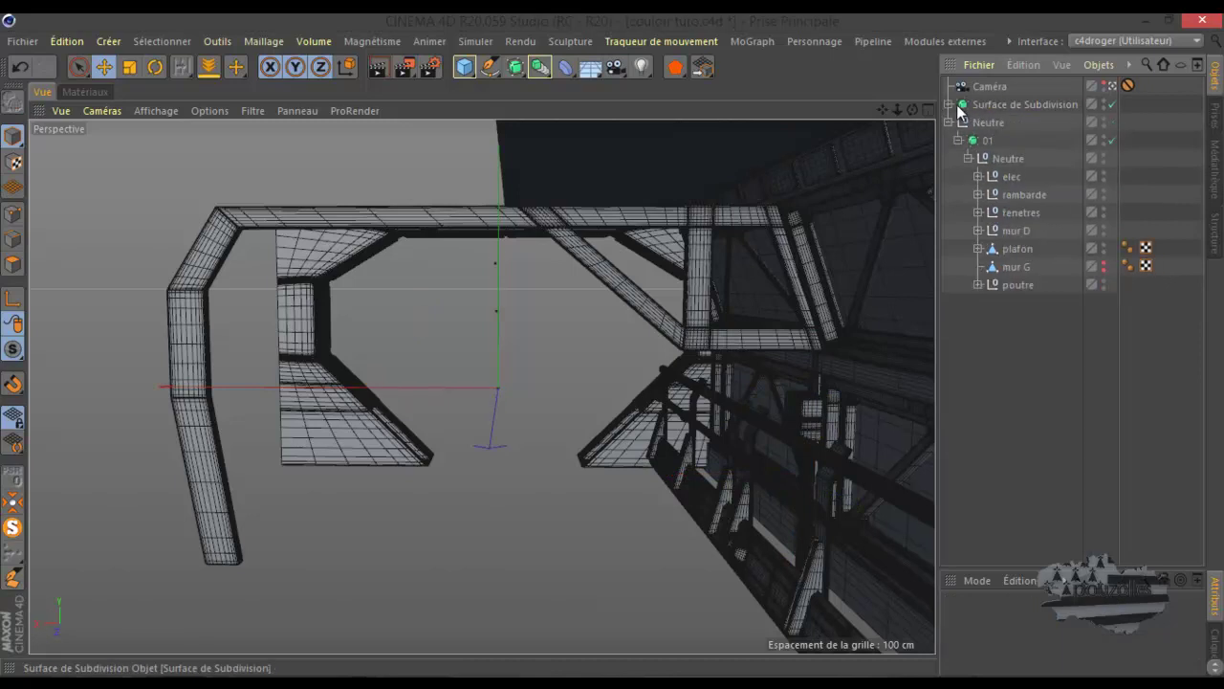
Step: Move the null holding the four handrail cylinders from Surface de Subdivision into the rambarde group, and collapse that group
click(951, 104)
click(999, 119)
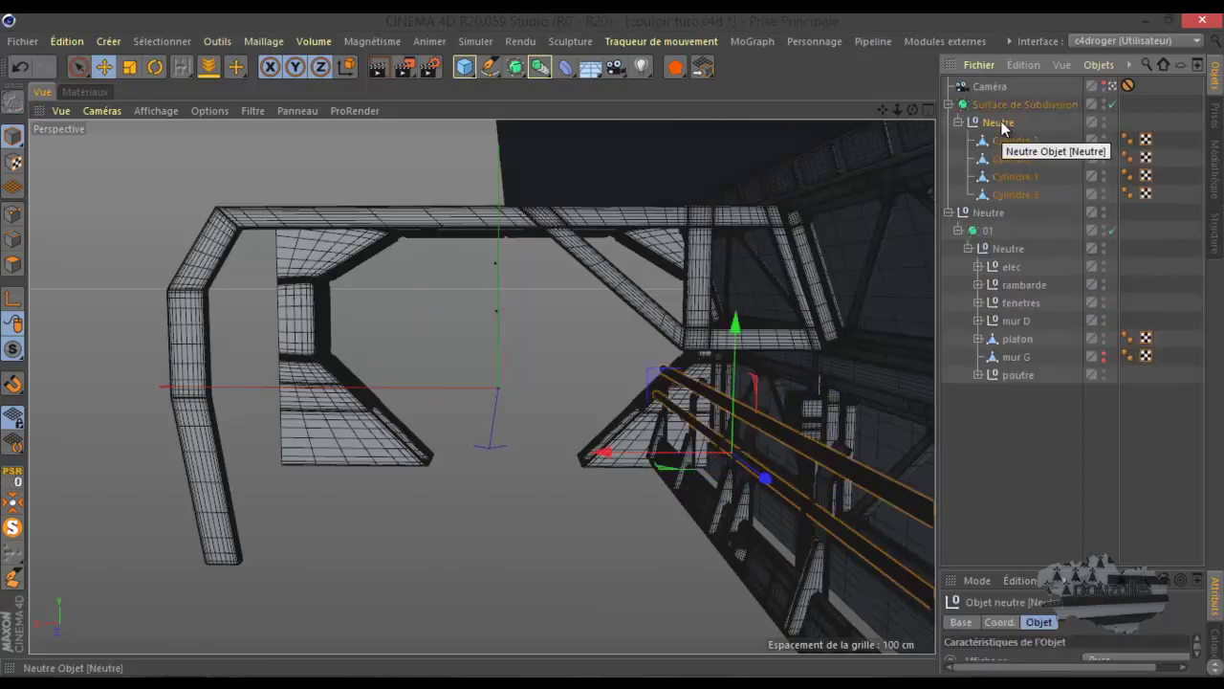
click(1004, 160)
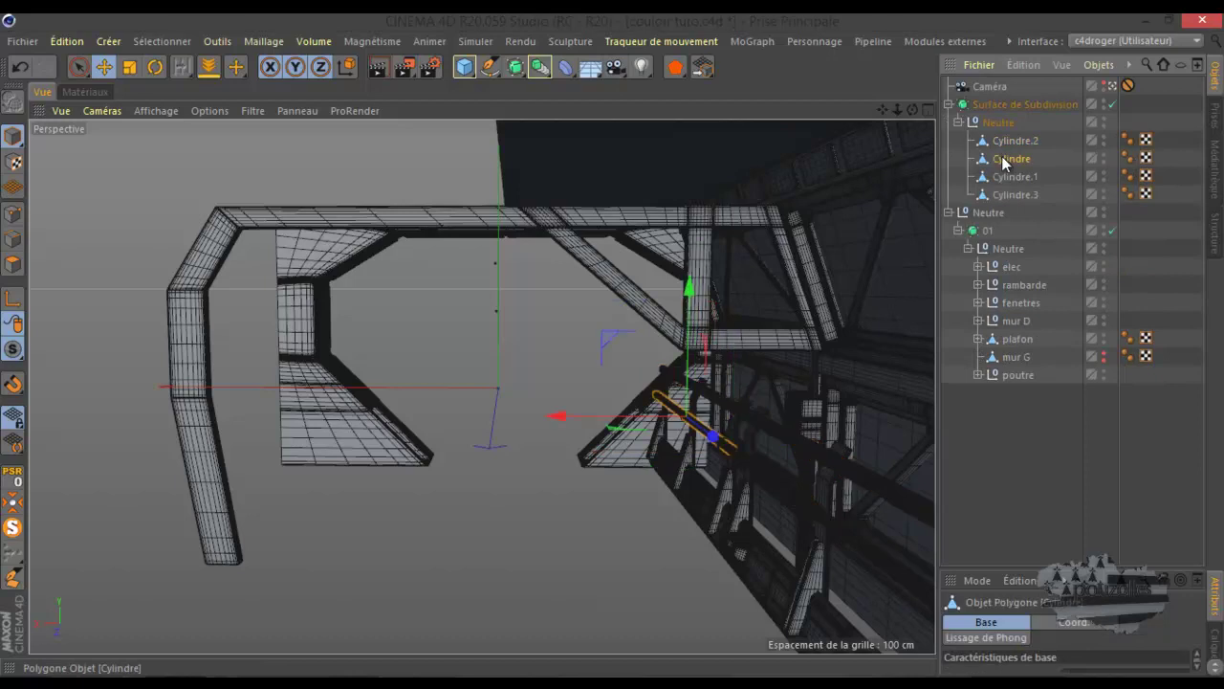
click(1004, 175)
click(1006, 194)
click(1001, 122)
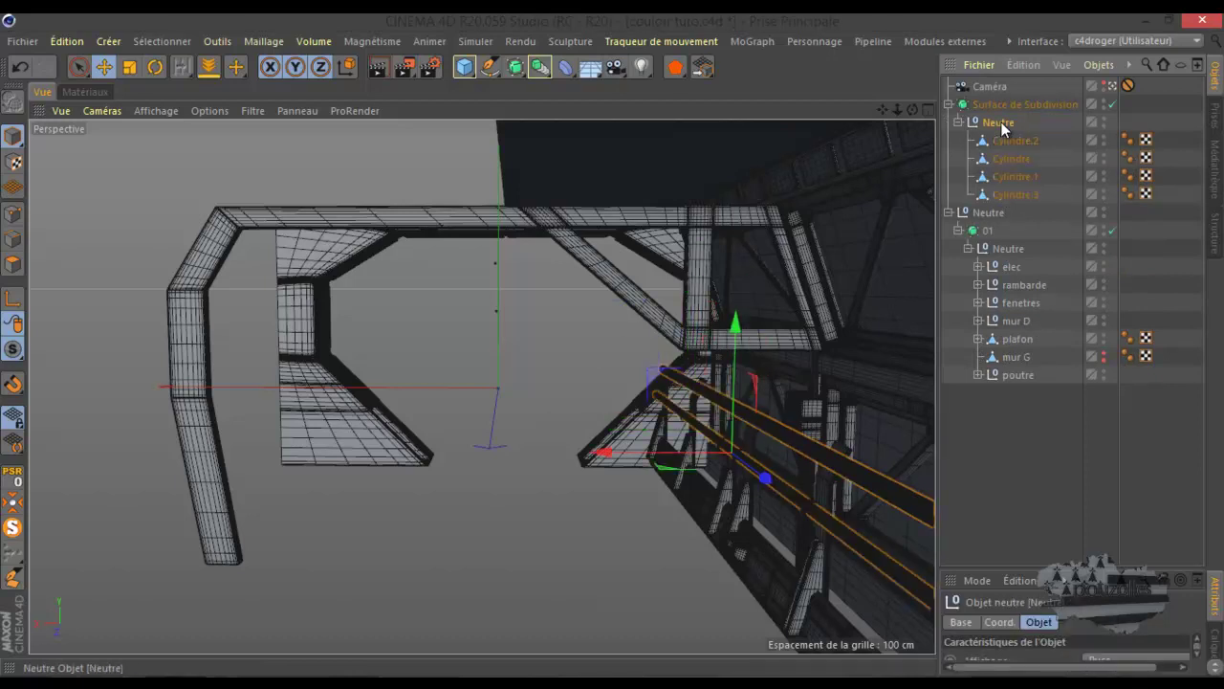
drag(1000, 122, 1019, 285)
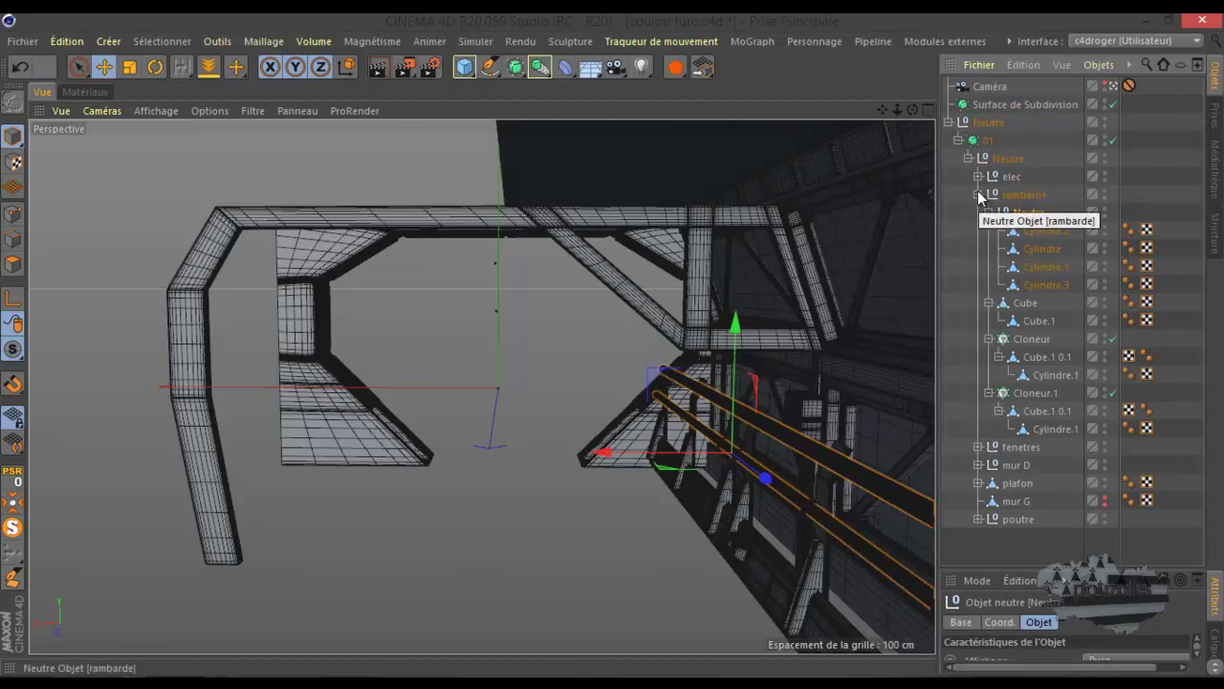
click(979, 194)
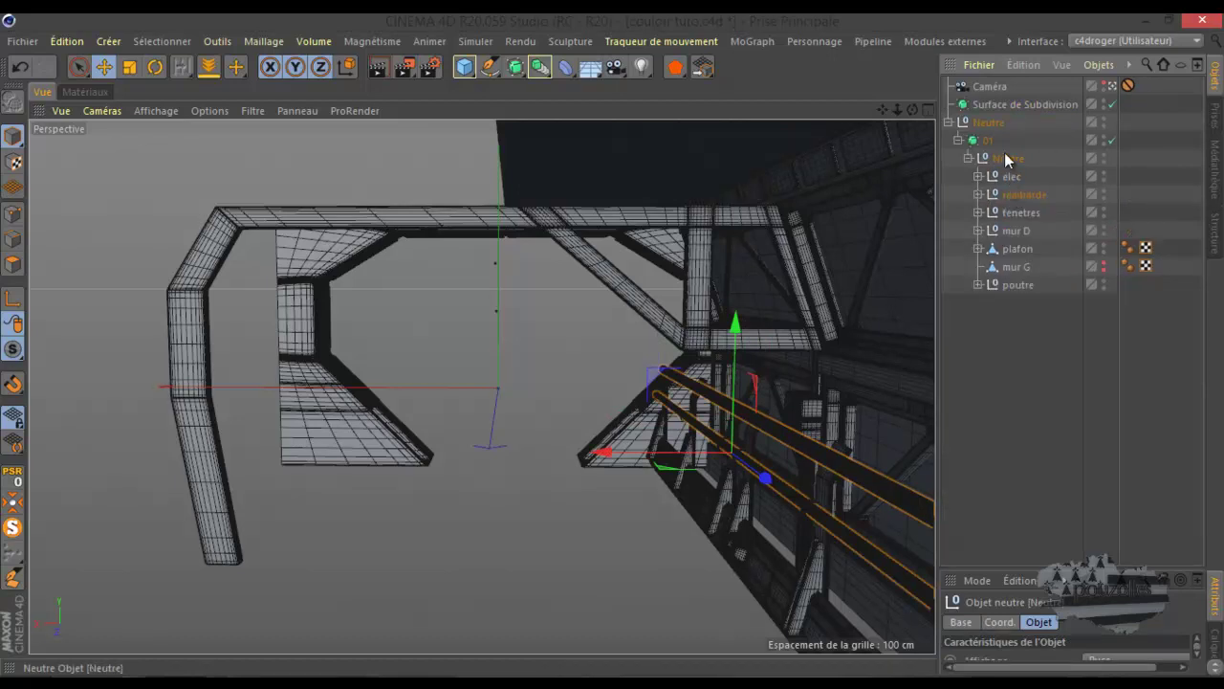
Step: Collapse the top-level Neutre hierarchy, and leave the scene camera to view the railing wall freely
click(998, 104)
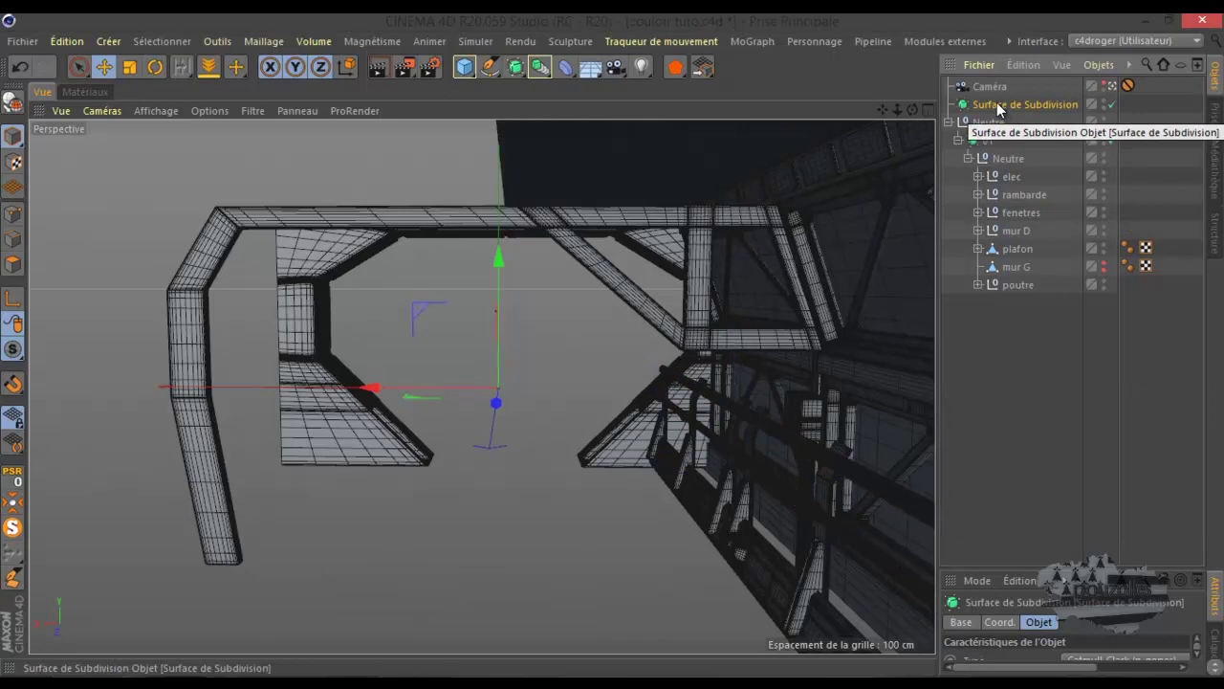
click(948, 122)
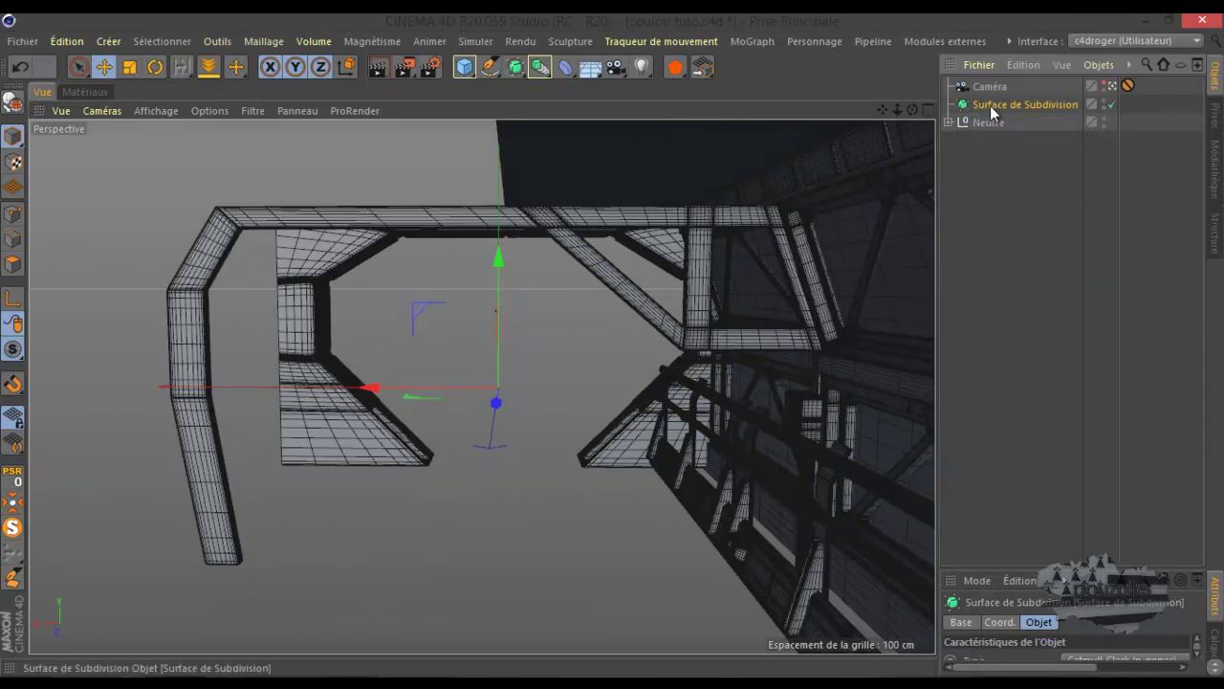
click(986, 179)
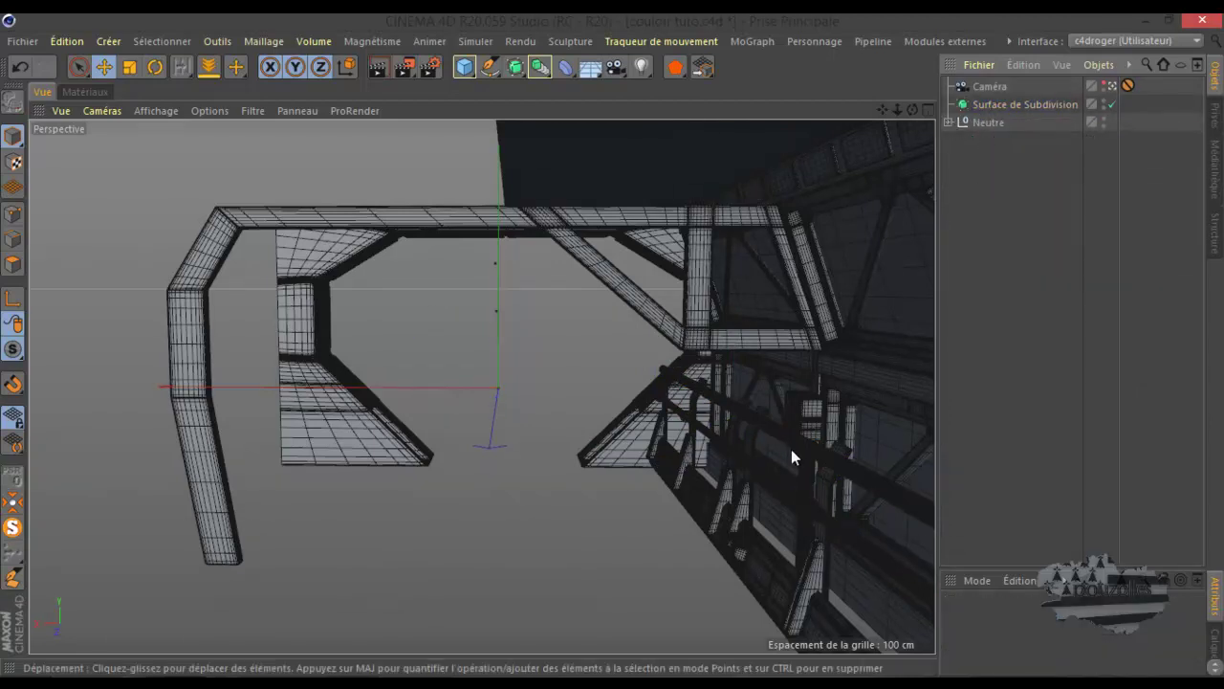
click(1125, 86)
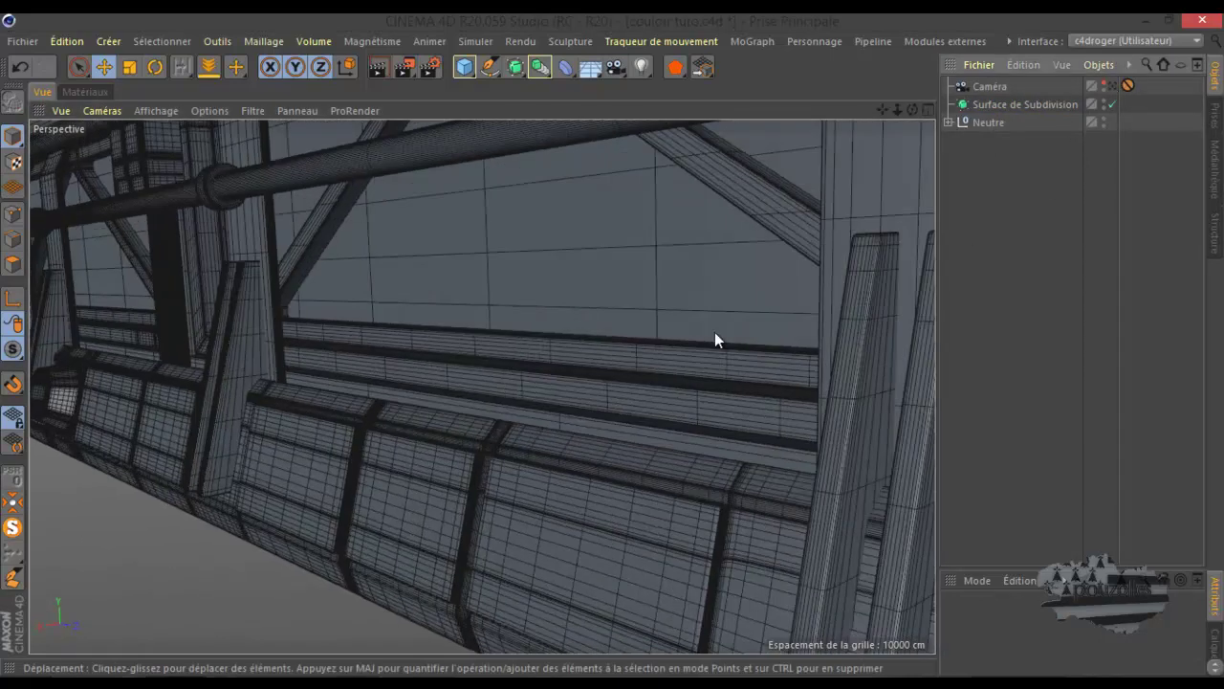
scroll(713, 332, down, 3)
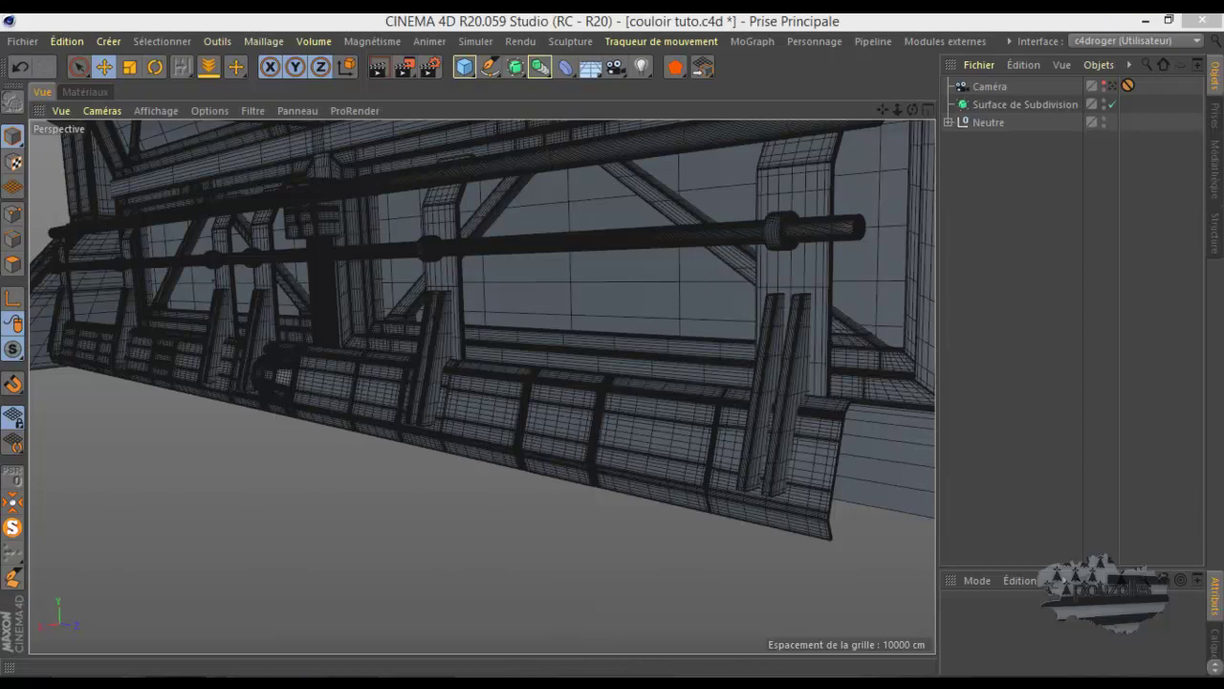
Step: Switch to Windows Photo Viewer, examine the reference render of the corridor, and return to the CINEMA 4D scene
key(alt+Tab)
key(alt+Tab)
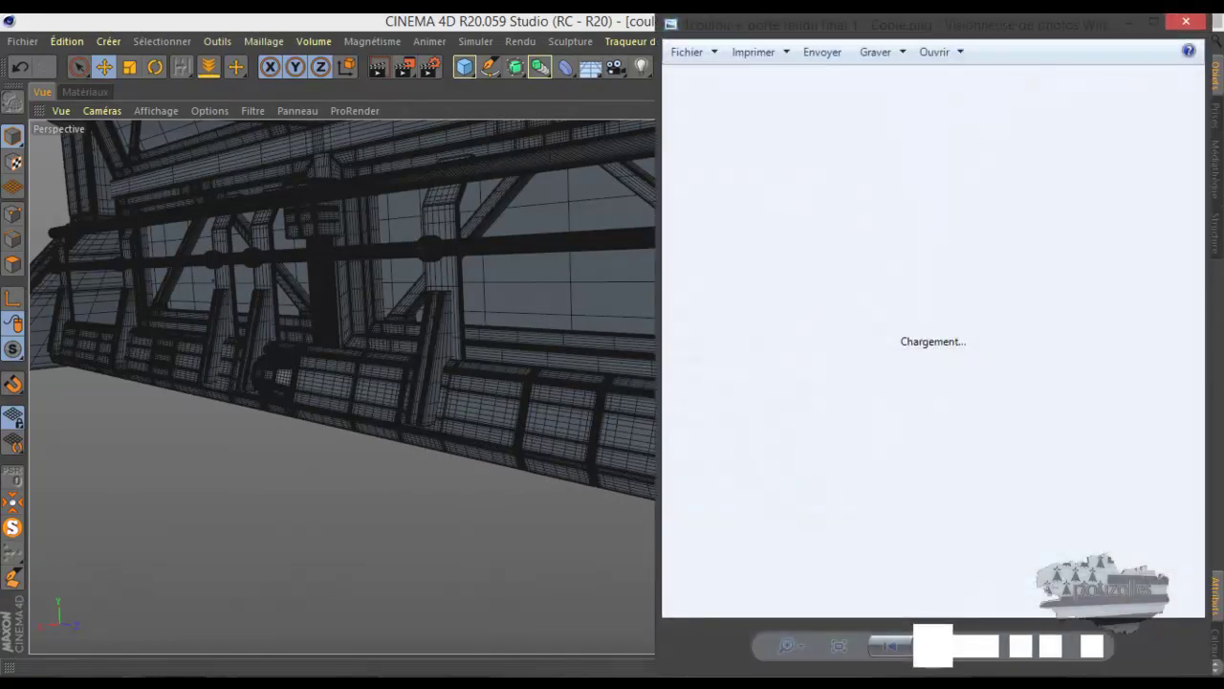
drag(1058, 32, 985, 2)
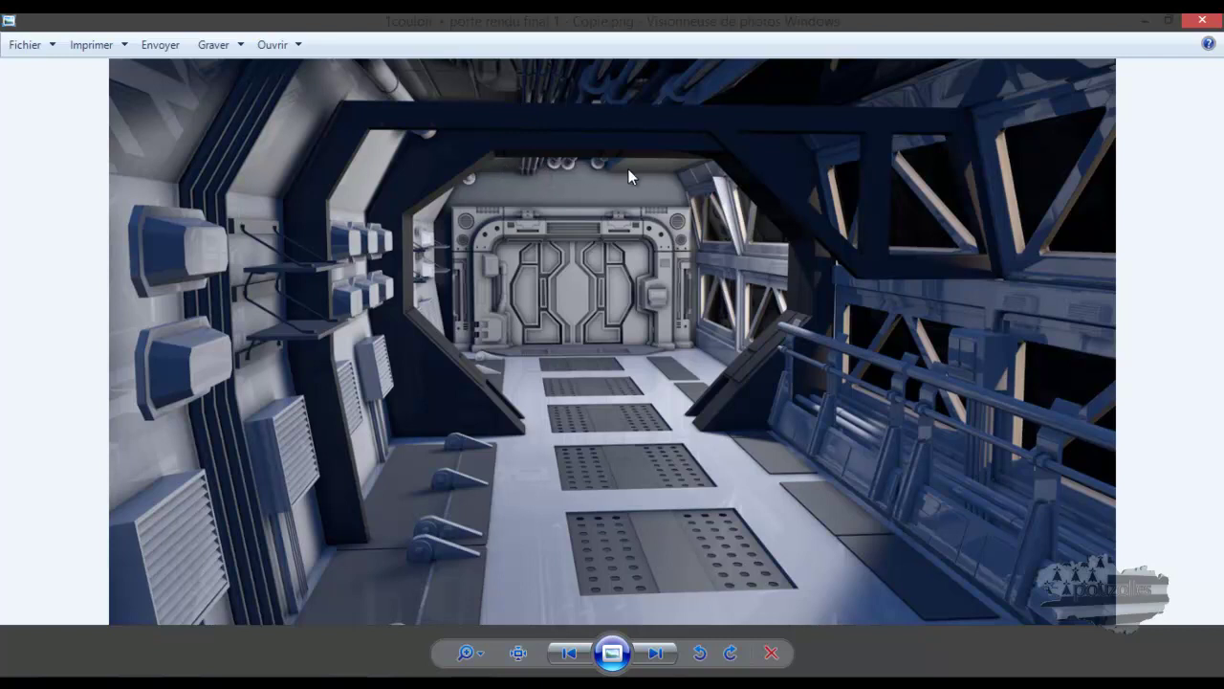
click(1145, 20)
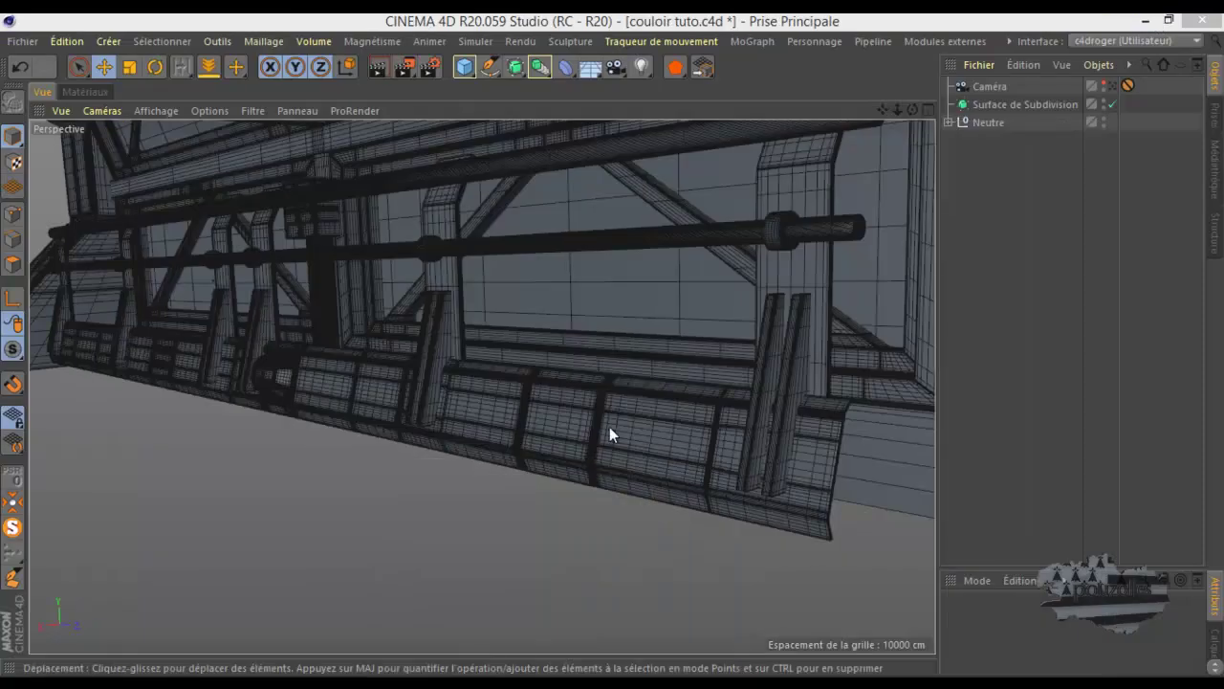
Step: Copy the lower handrail cylinder Cylindre.1 out of the rambarde group to the top level of the hierarchy, and collapse Neutre
click(614, 246)
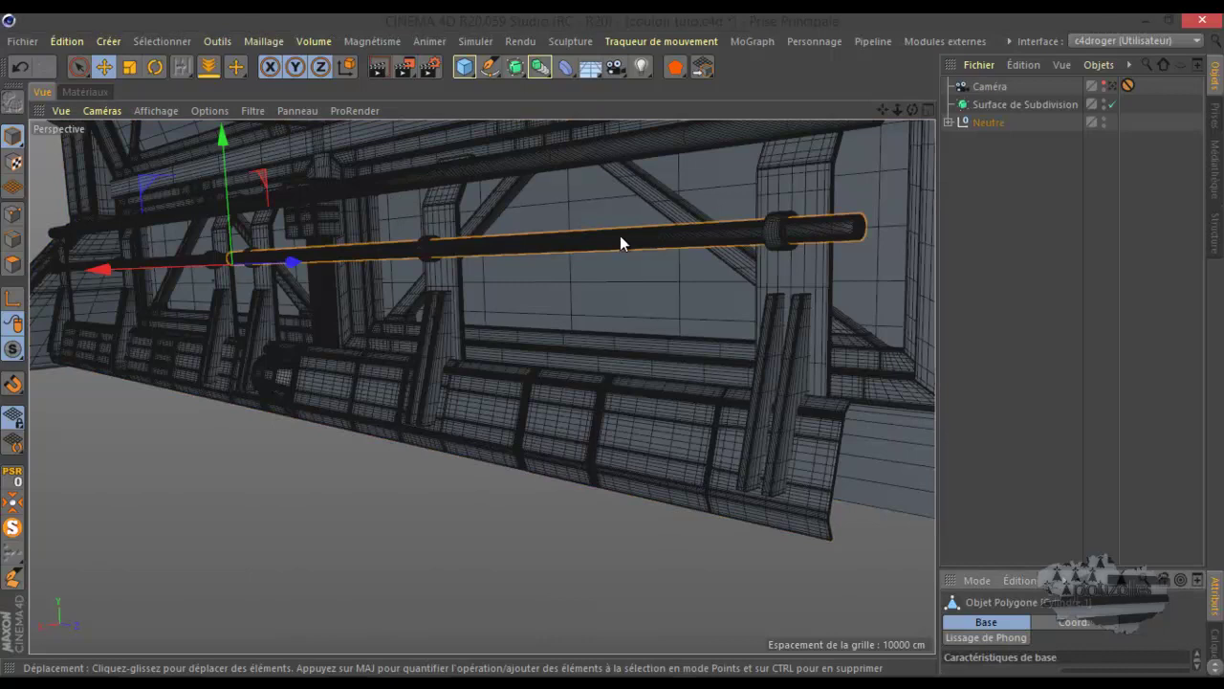
click(949, 122)
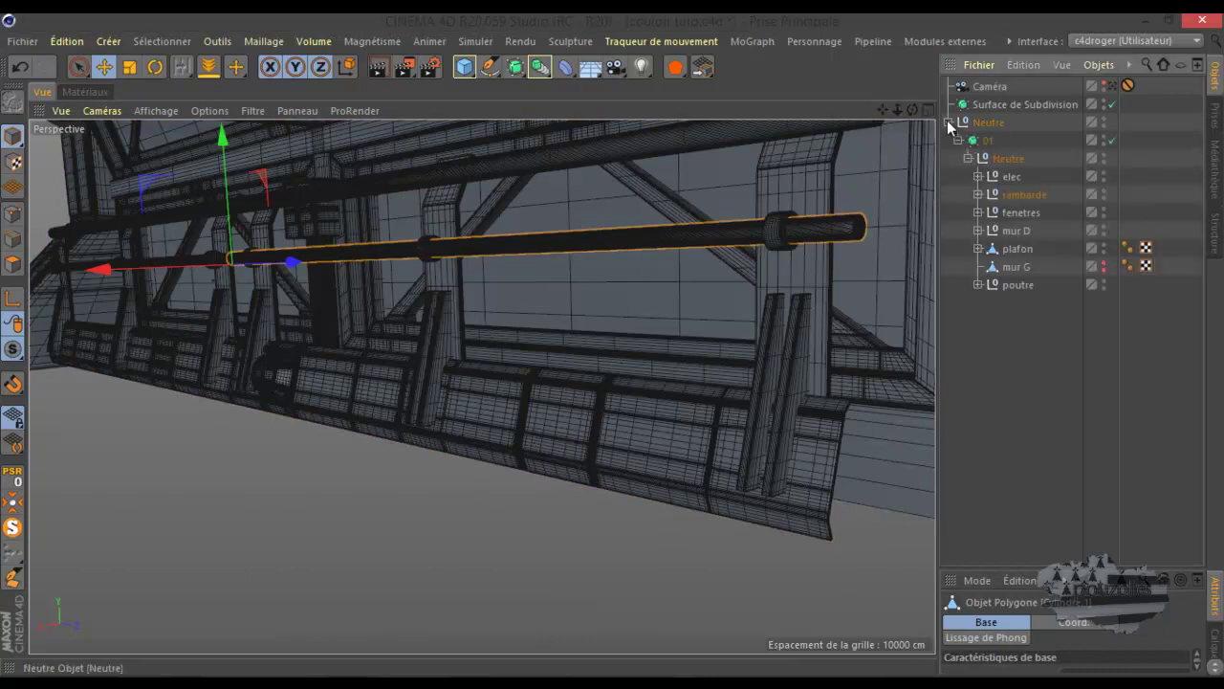
click(977, 194)
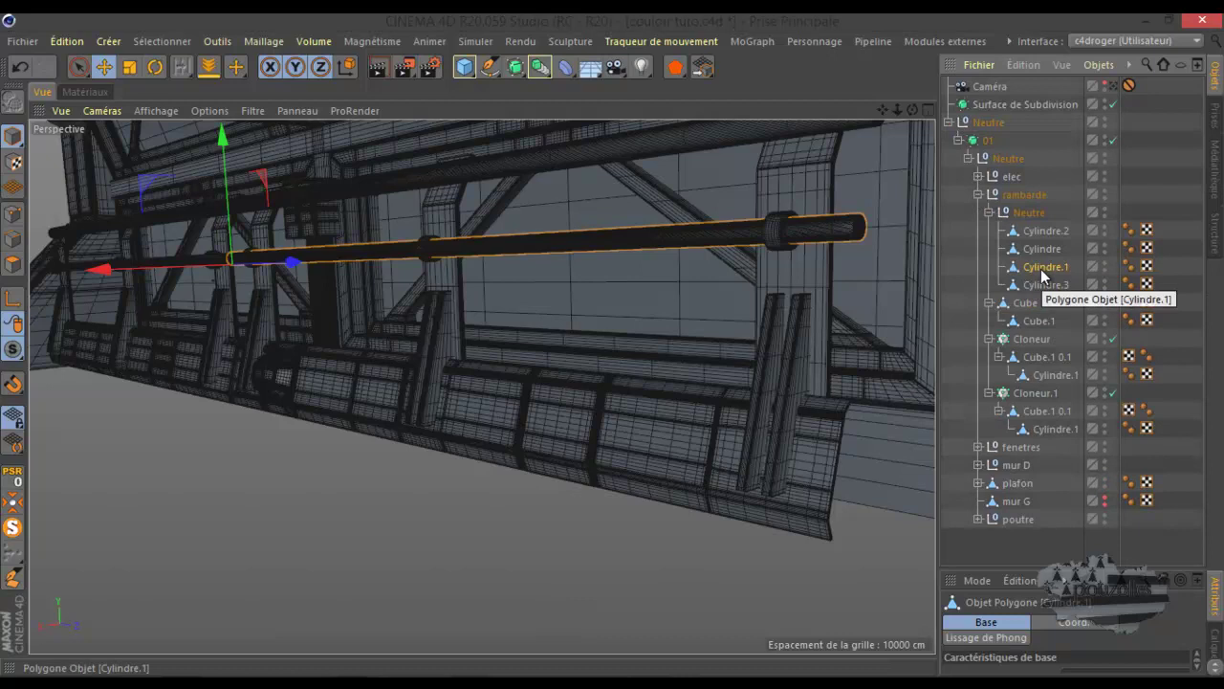
drag(1044, 275, 1002, 113)
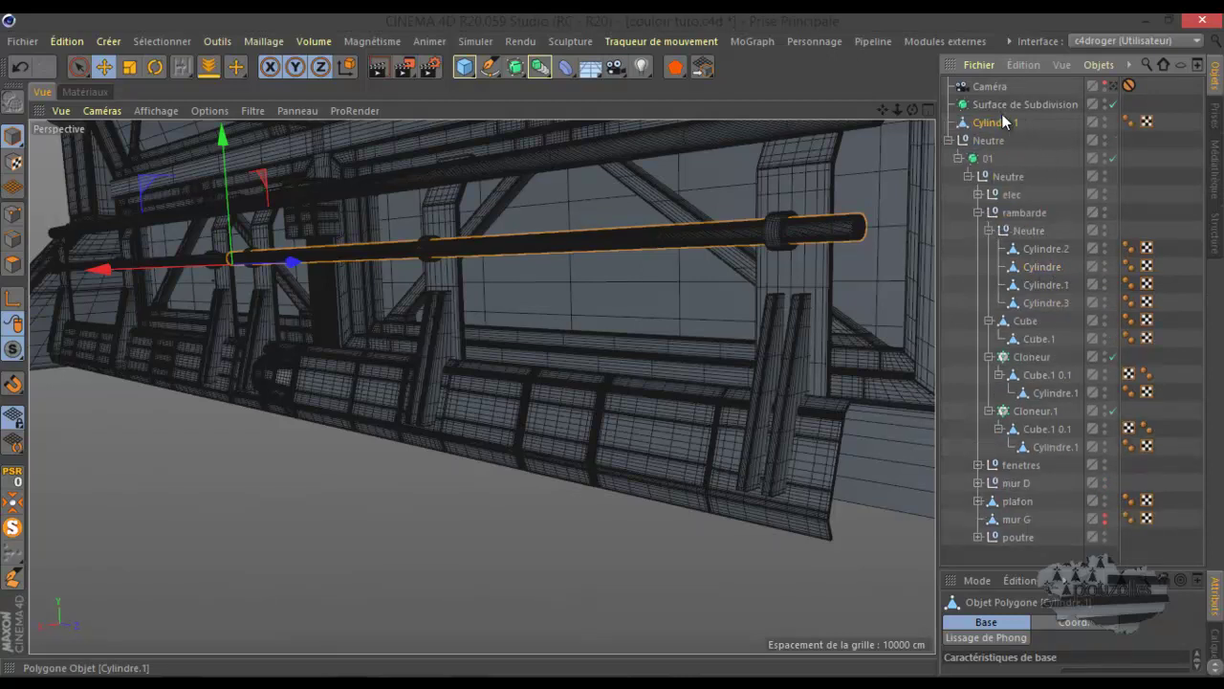
click(947, 140)
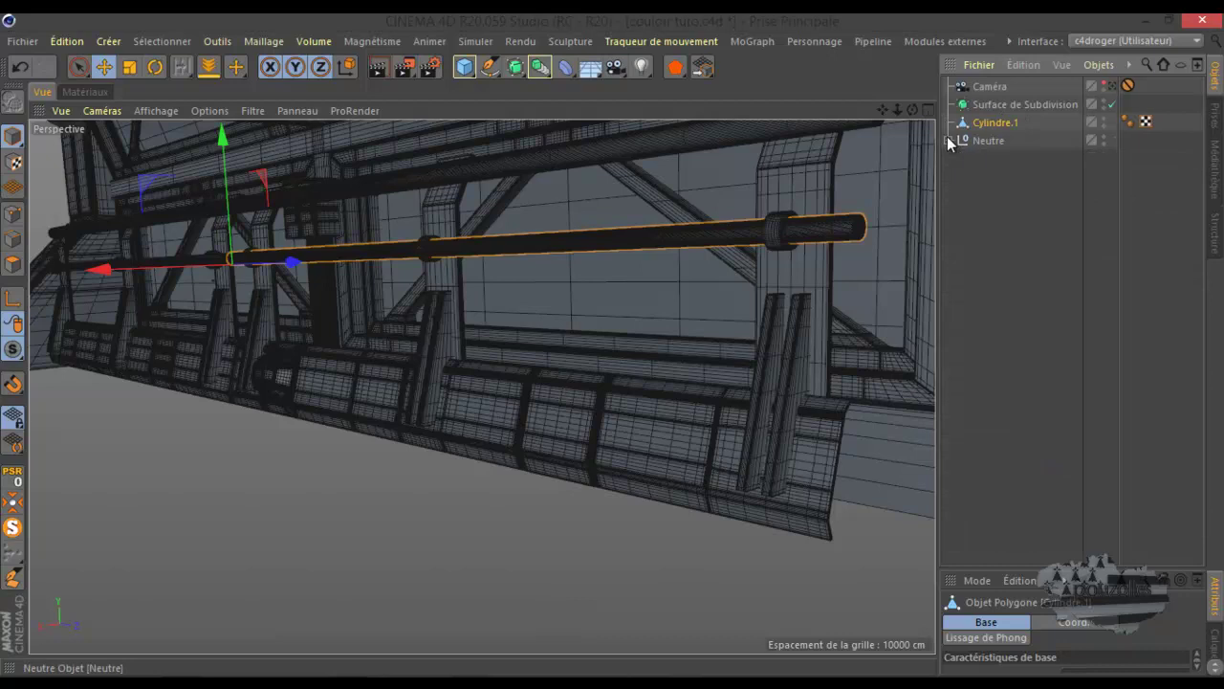
Step: In the rear view, move the copied cylinder down and inward to the space between the railing posts and the wall
middle_click(641, 374)
middle_click(527, 470)
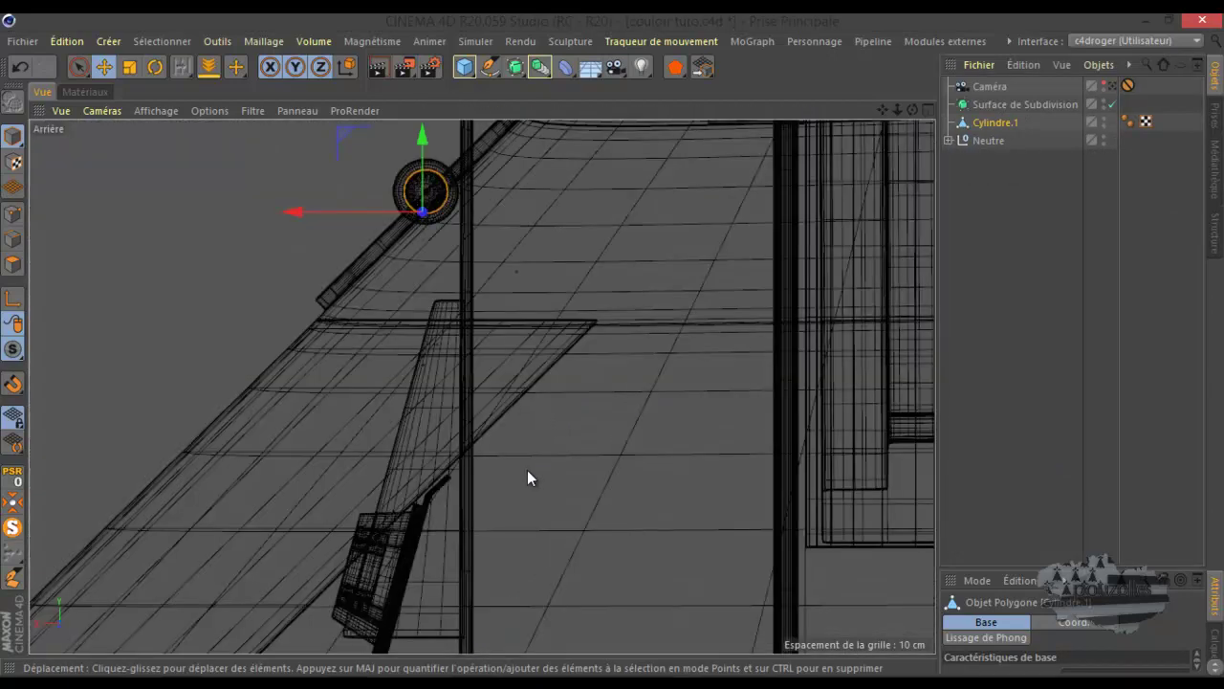
key(h)
drag(400, 265, 536, 355)
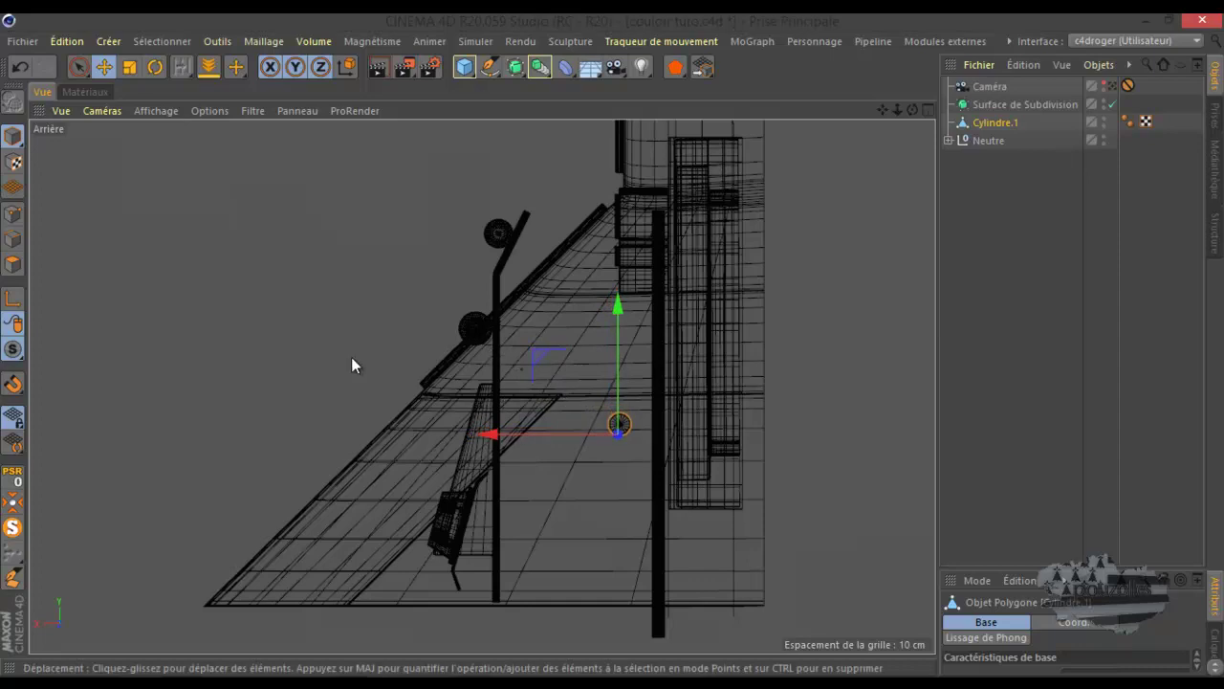
middle_click(354, 354)
middle_click(366, 340)
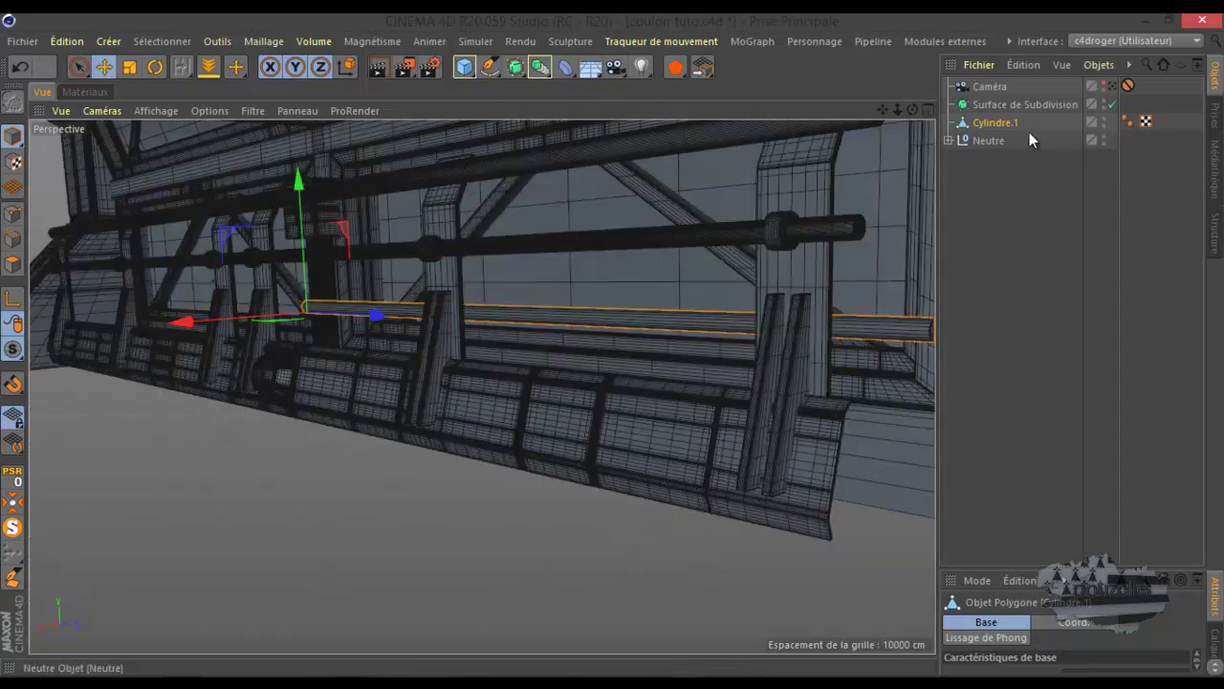
Step: Looking through the scene camera, lower the copied cylinder about 54 cm, then fine-tune its sideways position and height near the wall's base
click(1112, 86)
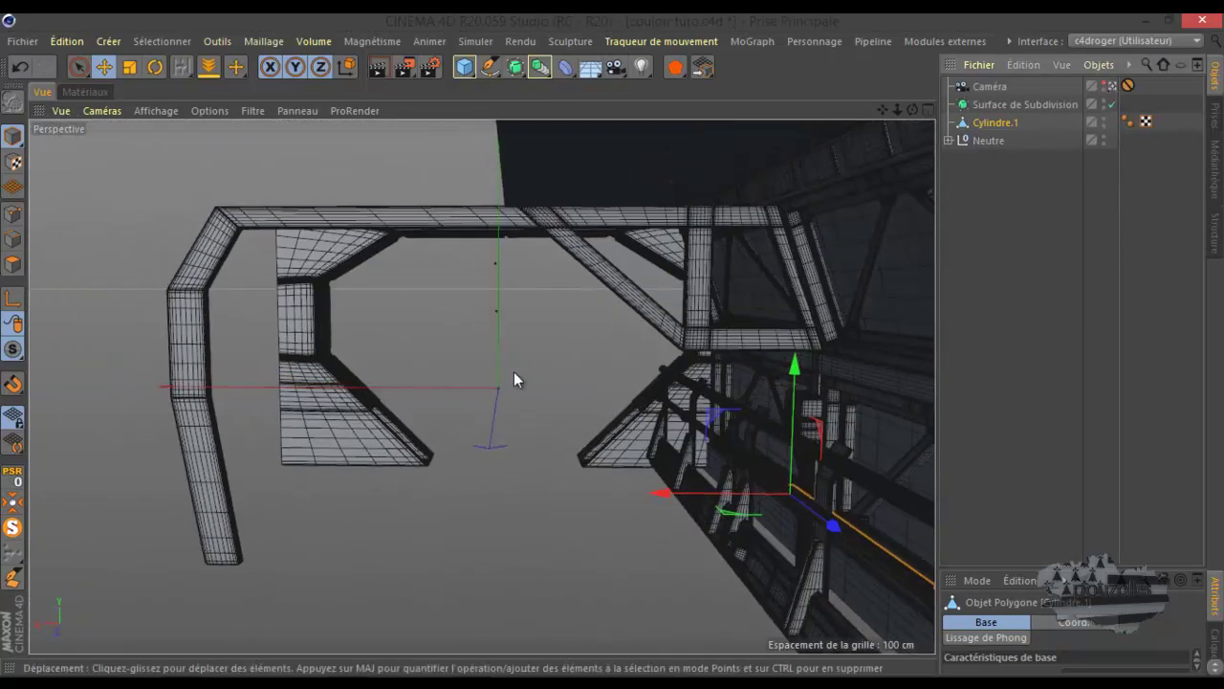
drag(793, 361, 793, 415)
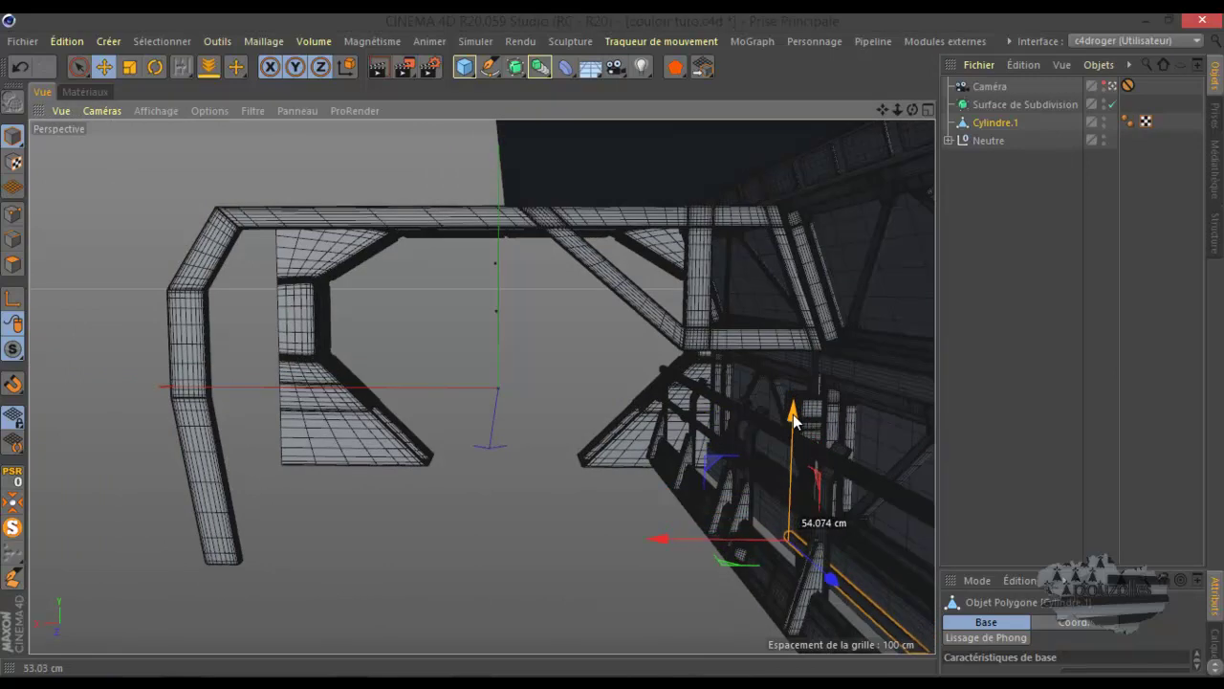
middle_click(418, 511)
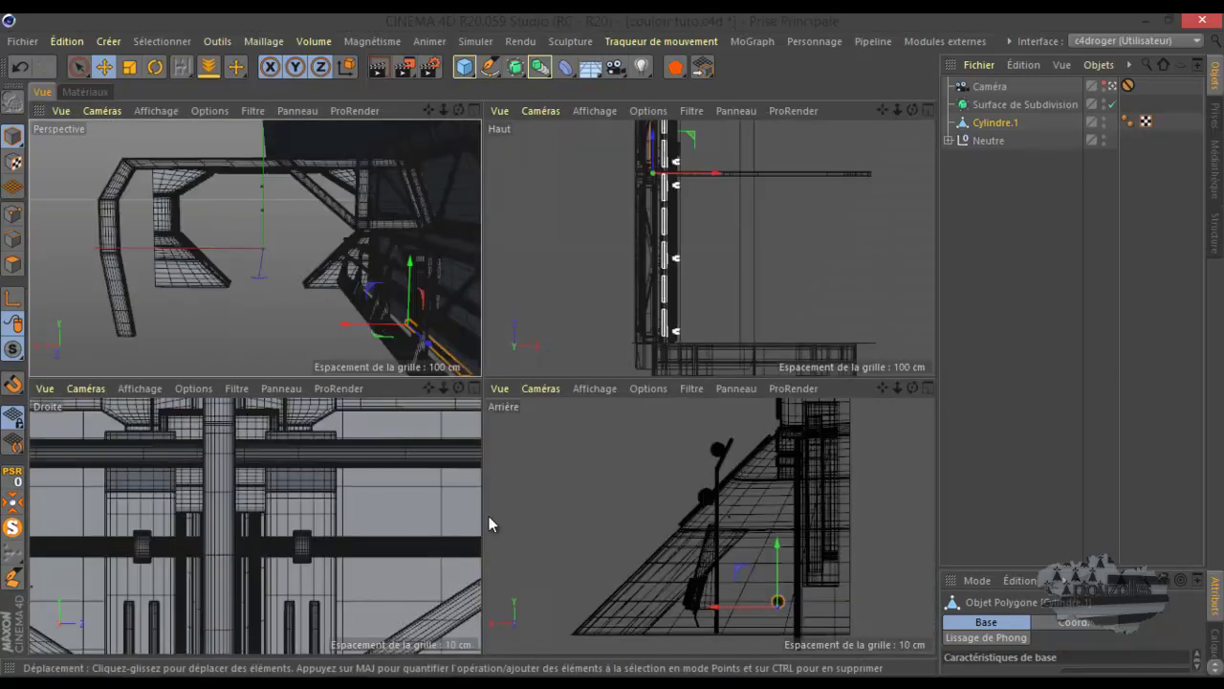
middle_click(407, 352)
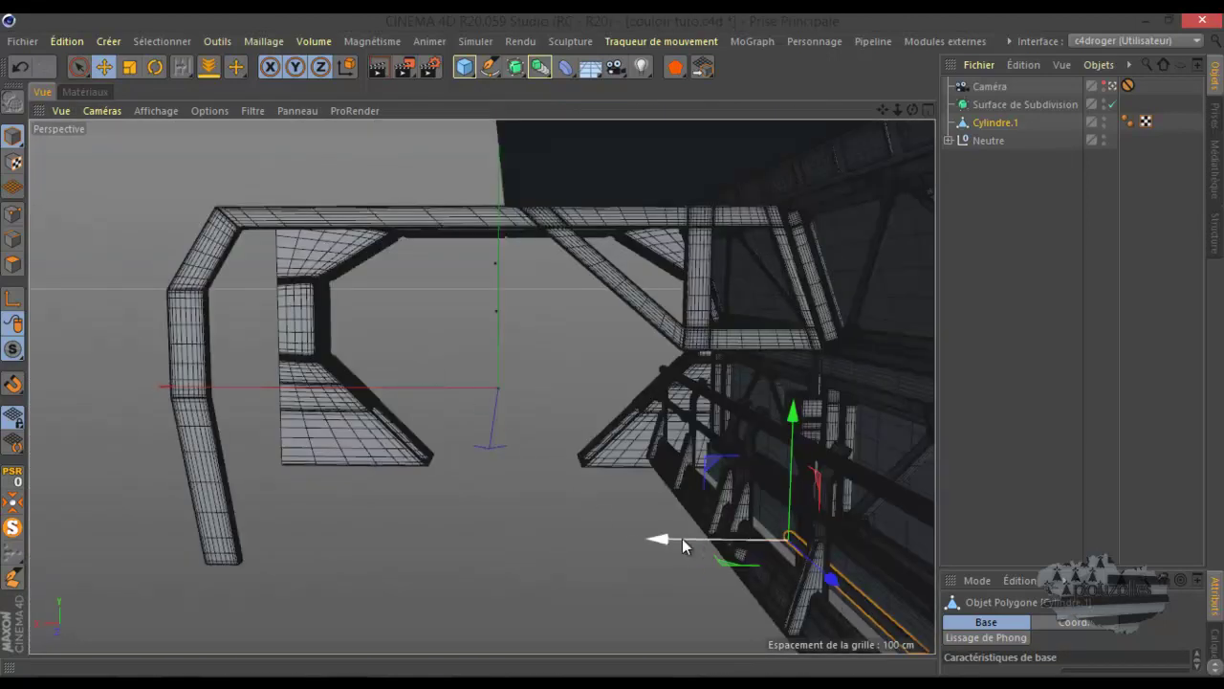
drag(682, 538, 688, 539)
drag(800, 470, 798, 456)
Step: In the top view, select the points at one end of the copied cylinder and move them lengthwise to extend it to the corridor's far end
middle_click(599, 535)
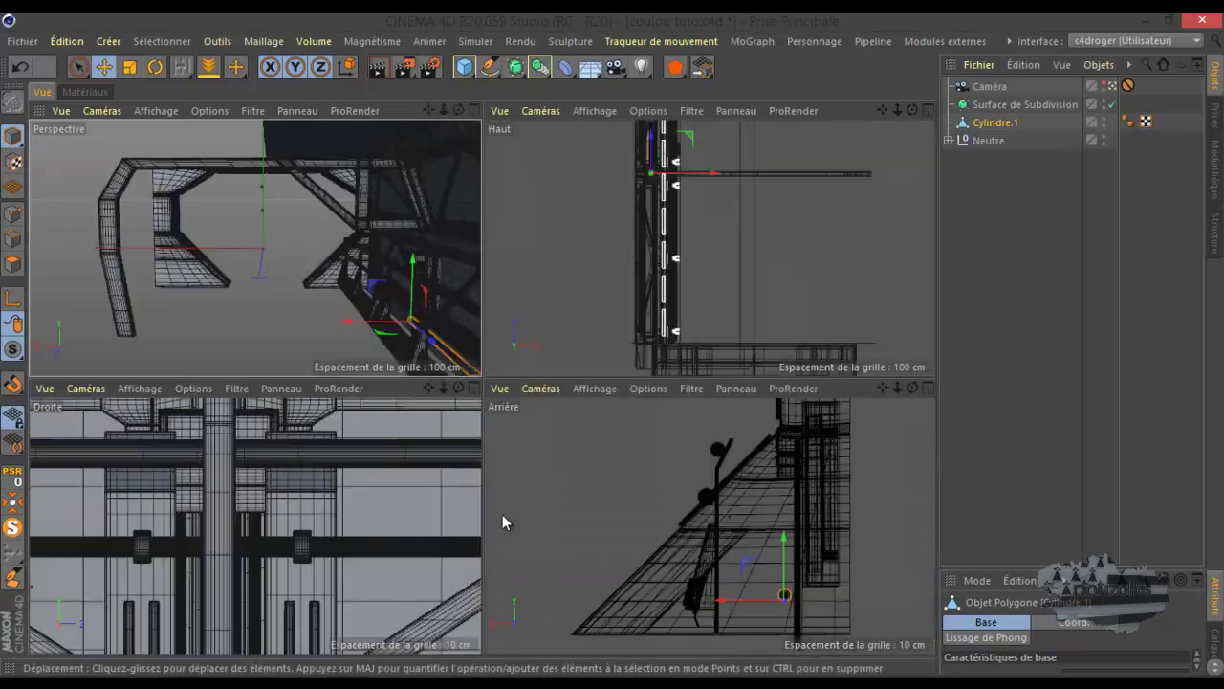
middle_click(493, 302)
scroll(496, 310, down, 3)
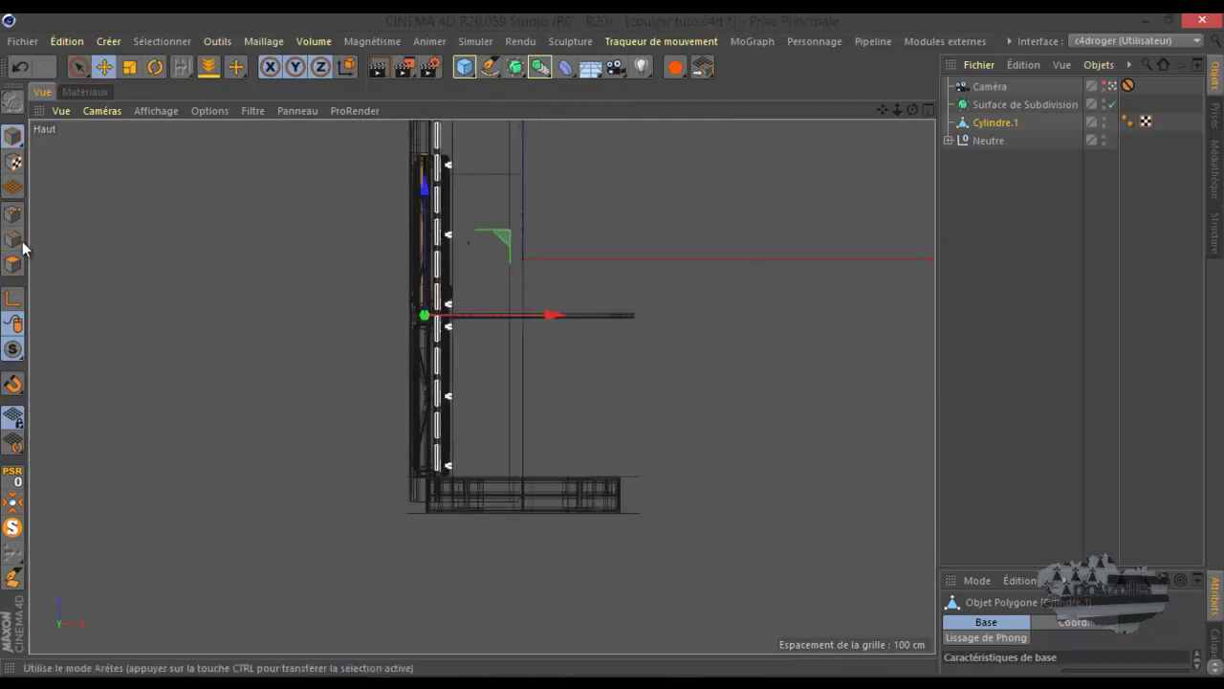
click(13, 214)
scroll(374, 282, up, 4)
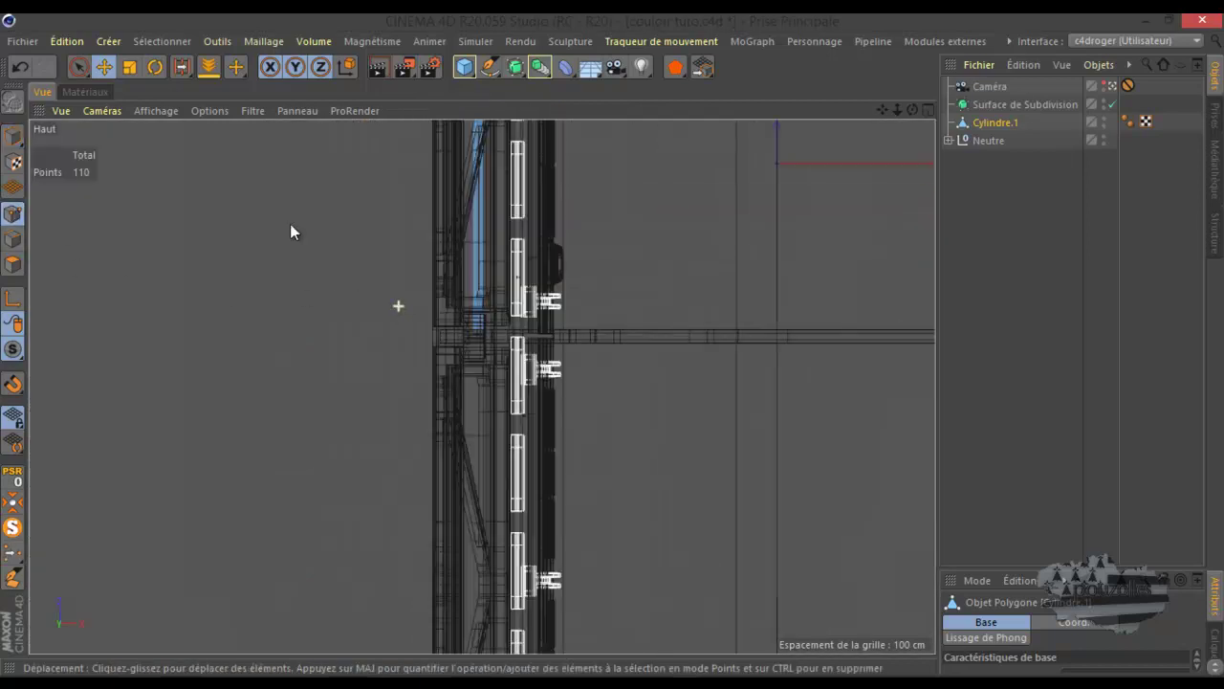
drag(77, 67, 132, 116)
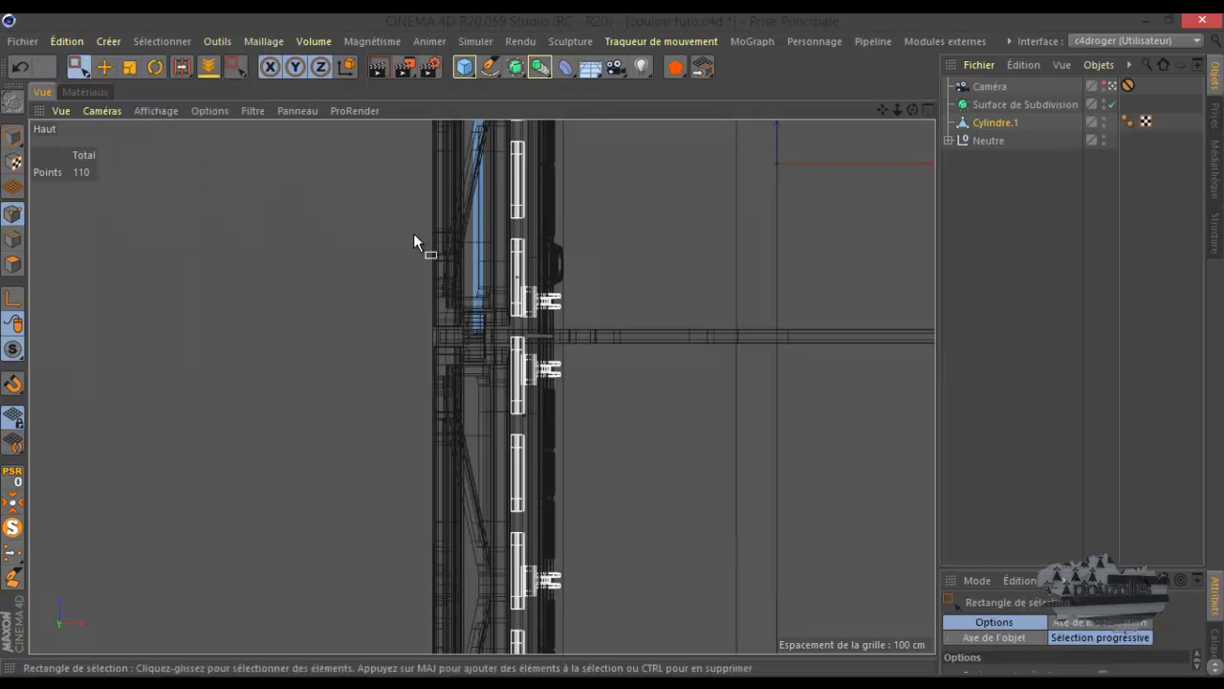
drag(1058, 566, 1067, 308)
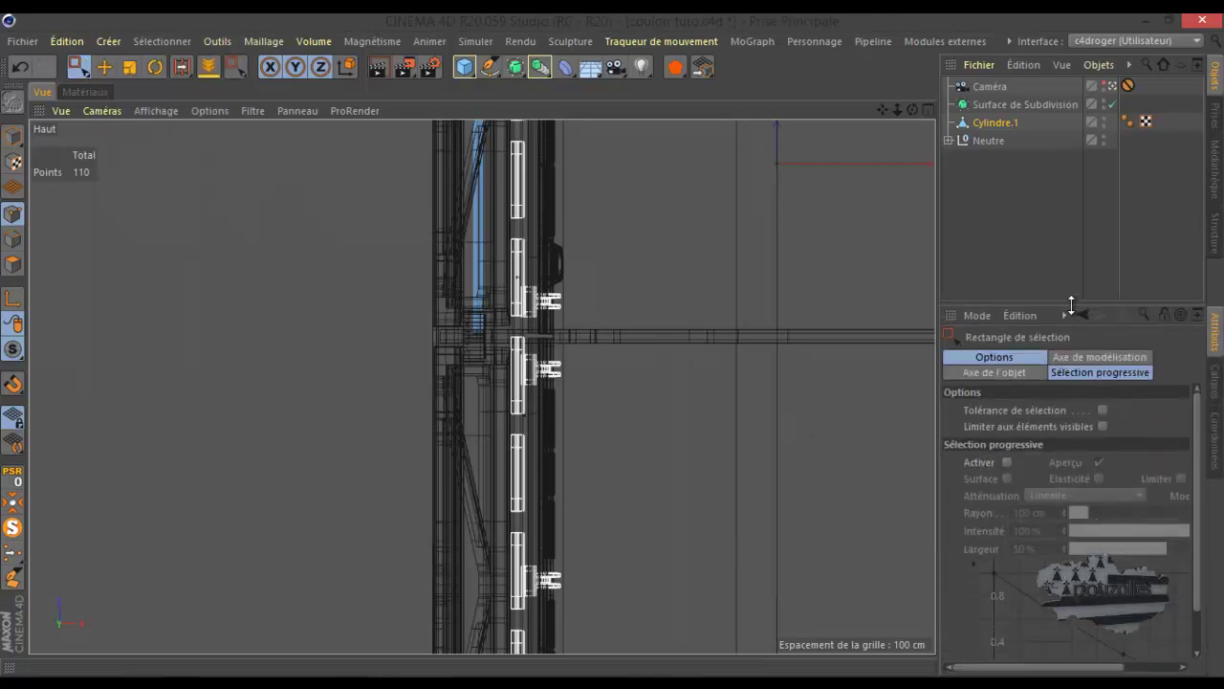
drag(522, 309, 402, 384)
drag(475, 208, 465, 488)
scroll(376, 277, down, 5)
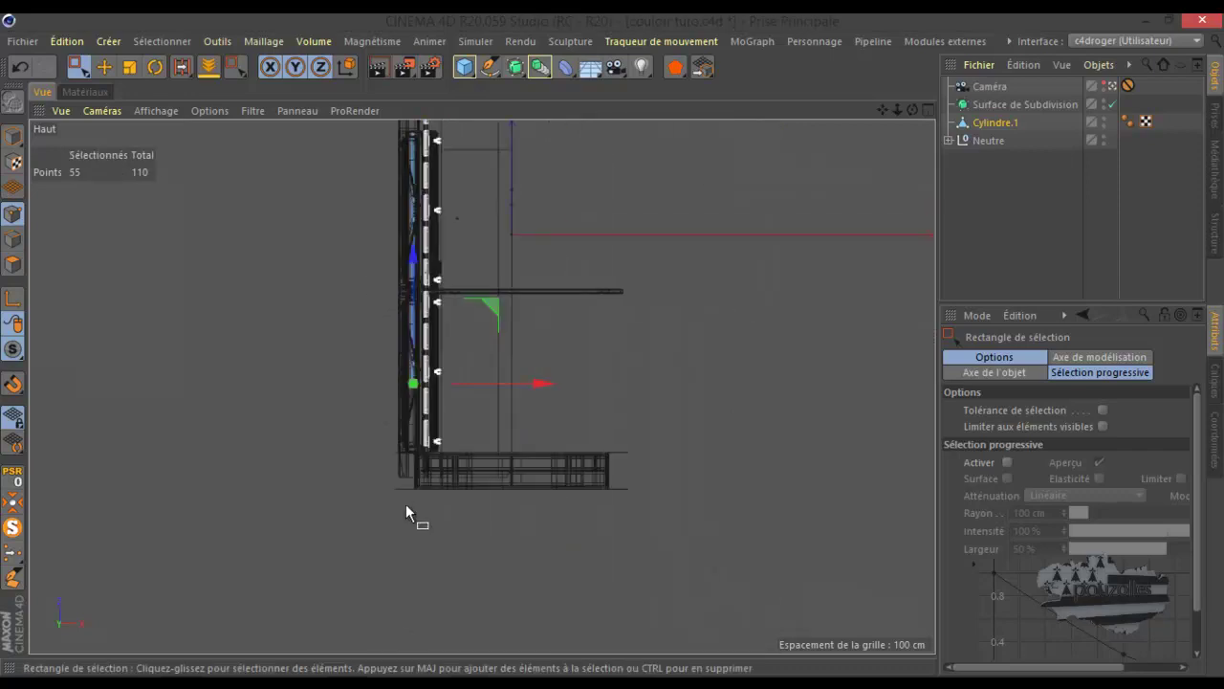
scroll(406, 515, up, 5)
drag(421, 174, 411, 317)
Step: Examine the extended pipe through the scene camera and along the railing's base in the free perspective view, up to its far end
middle_click(284, 331)
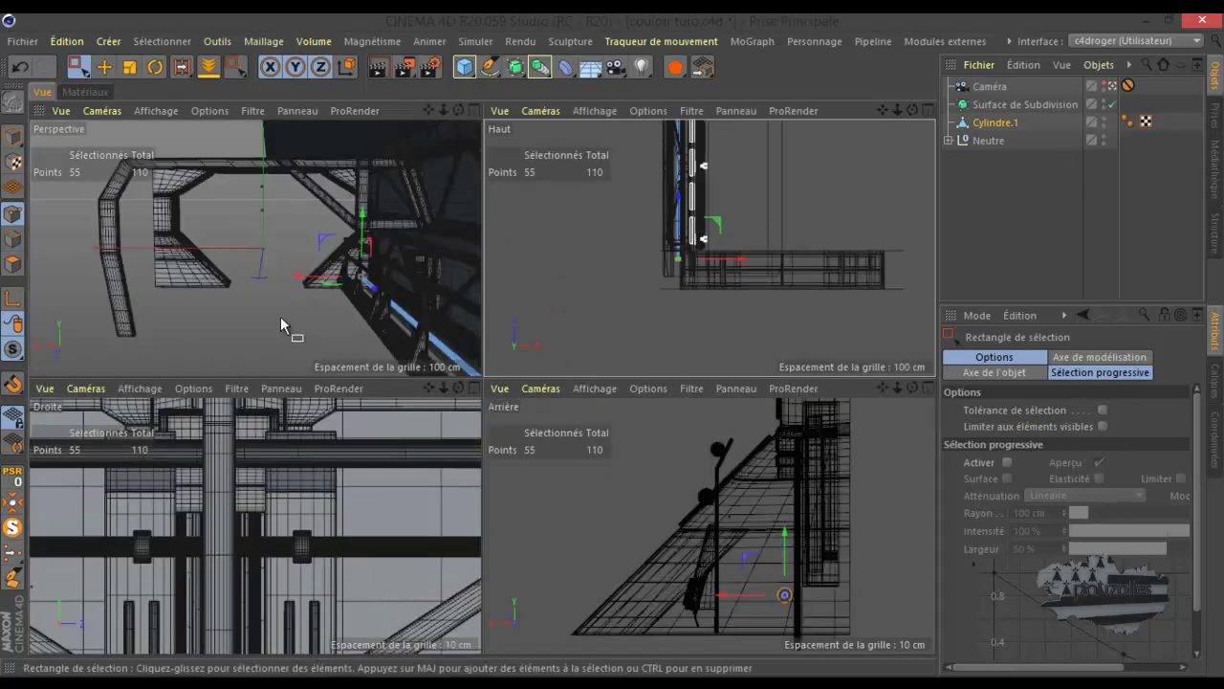
middle_click(359, 290)
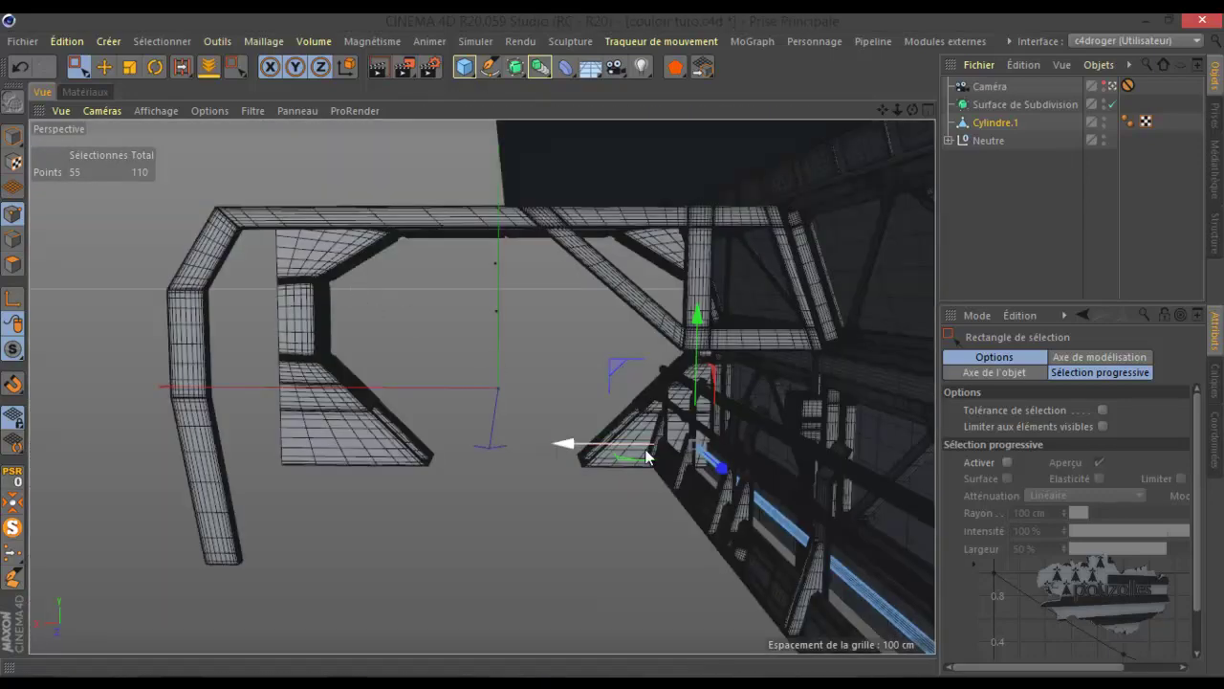
click(1112, 86)
click(1112, 86)
scroll(783, 293, down, 3)
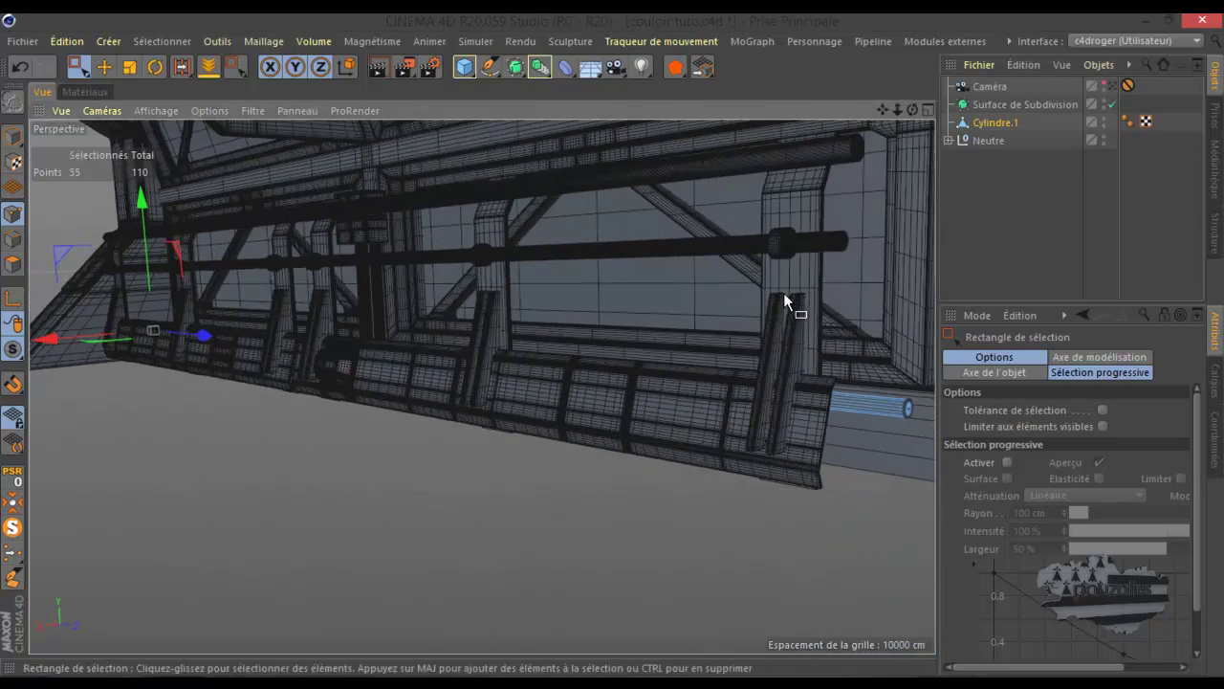
scroll(481, 326, up, 2)
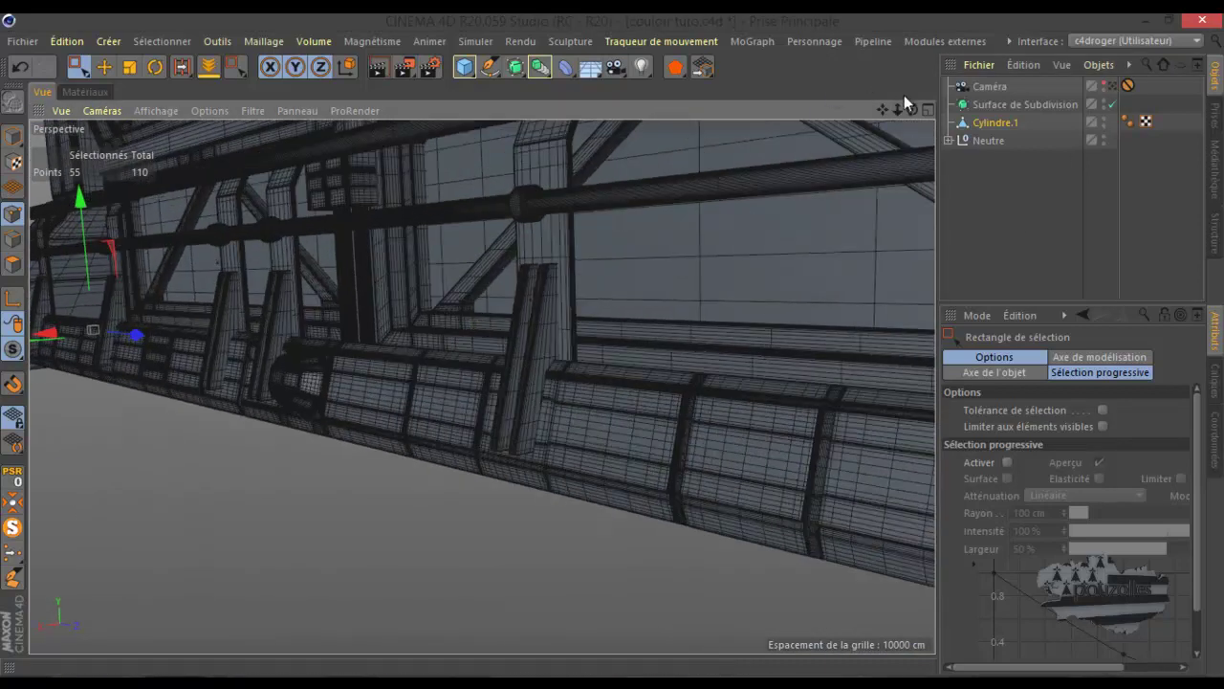
scroll(614, 346, up, 3)
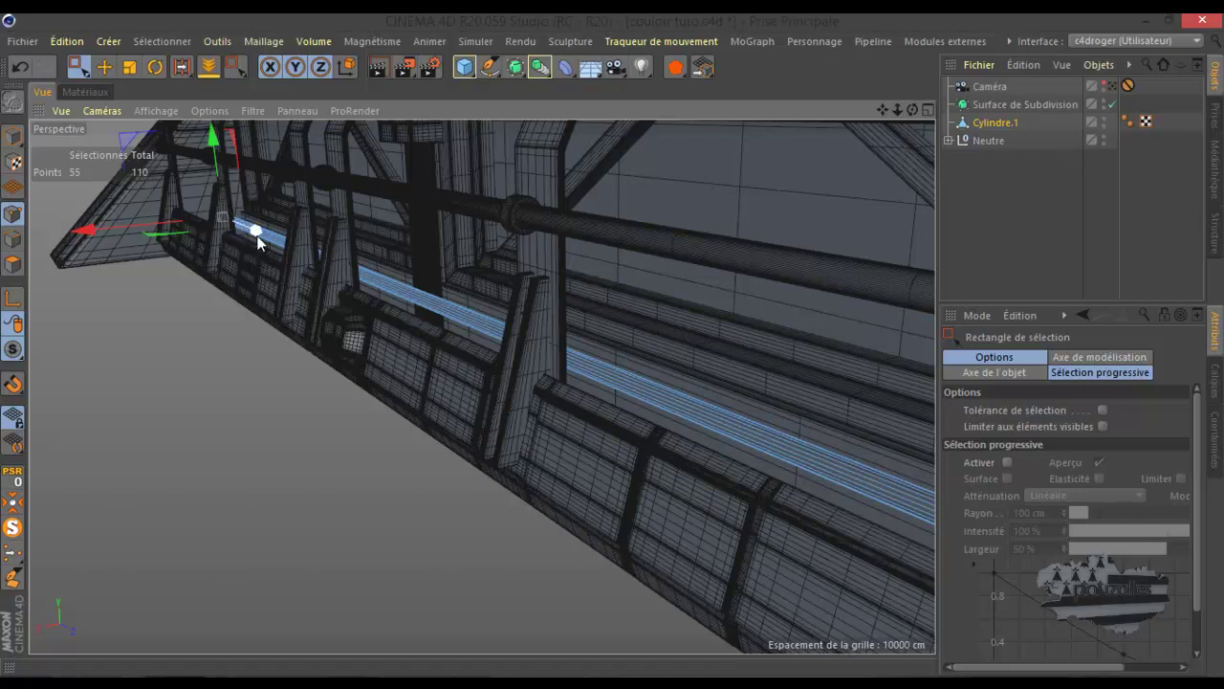
scroll(245, 225, up, 3)
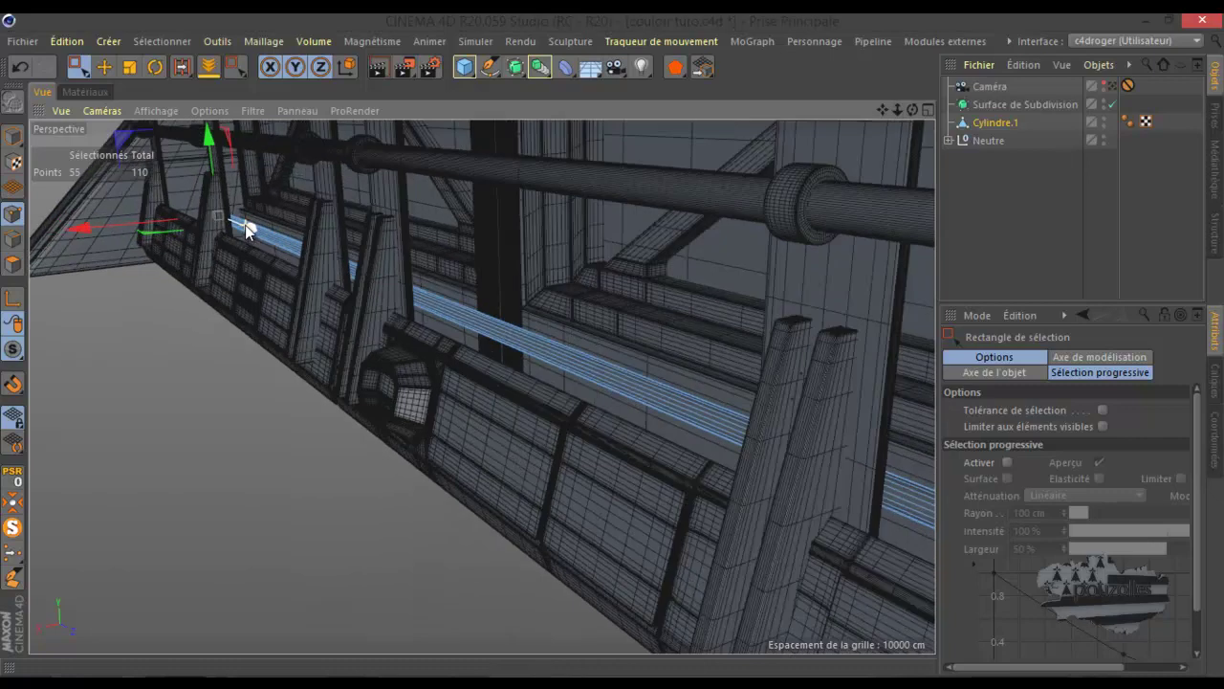
scroll(245, 225, up, 2)
drag(881, 111, 624, 347)
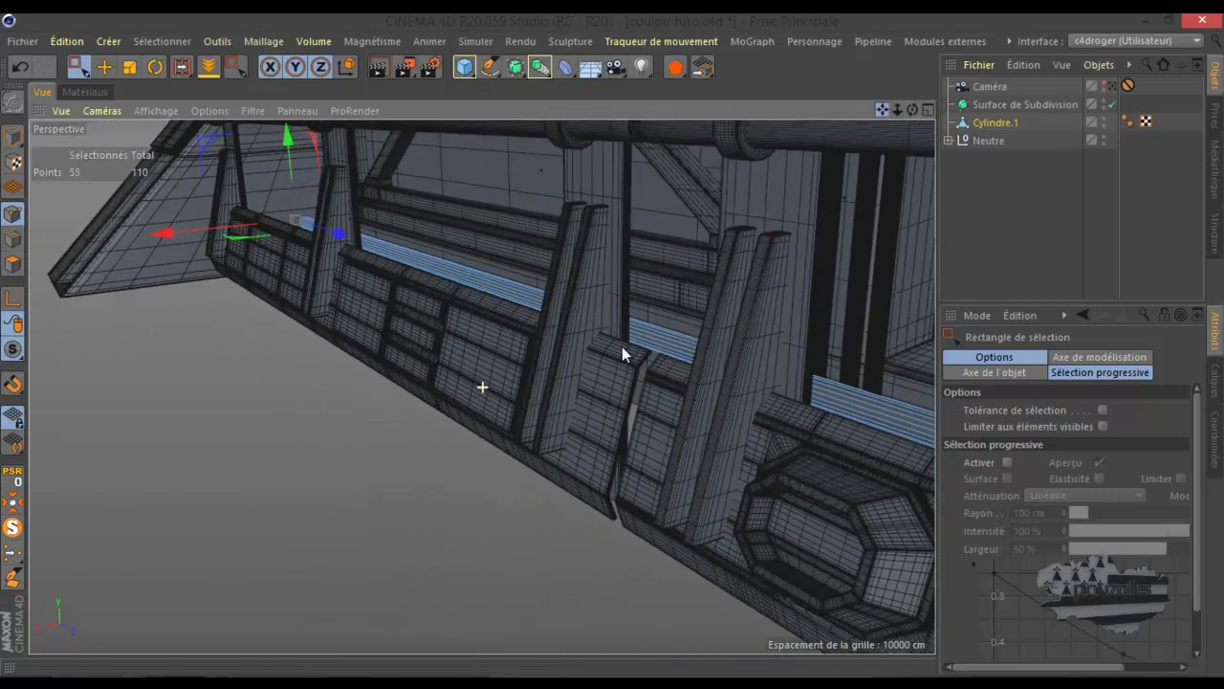
drag(912, 110, 618, 346)
scroll(853, 172, down, 2)
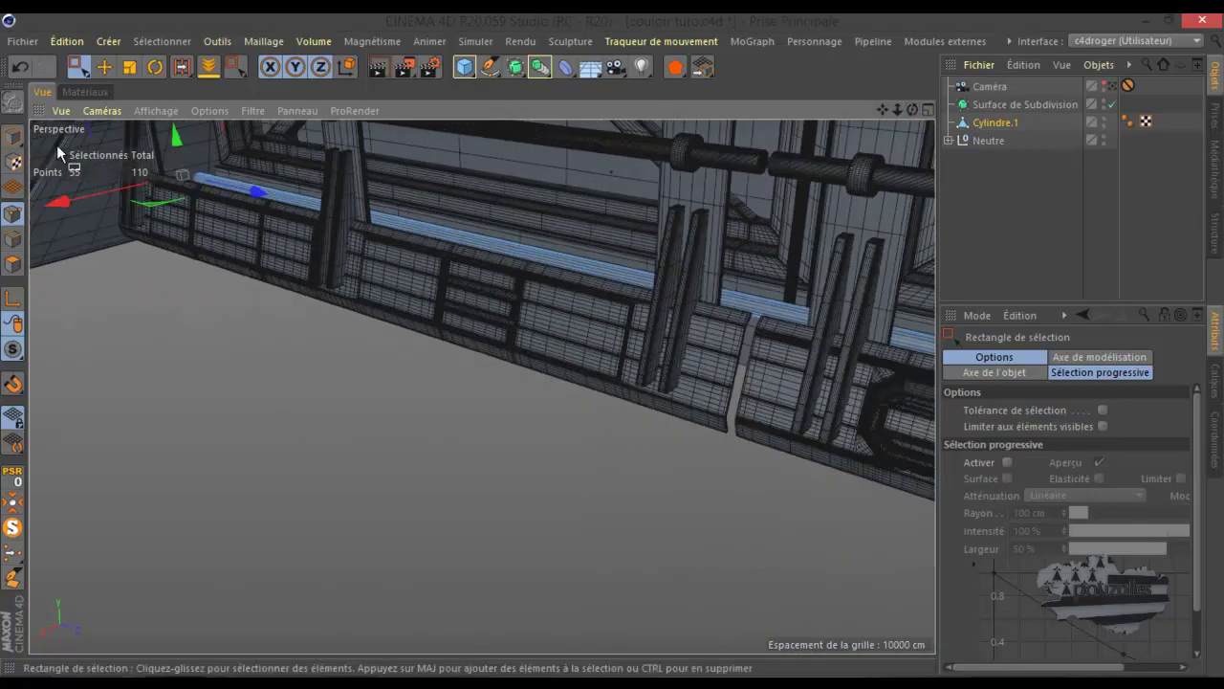
scroll(96, 145, up, 4)
scroll(152, 157, up, 2)
scroll(153, 156, down, 2)
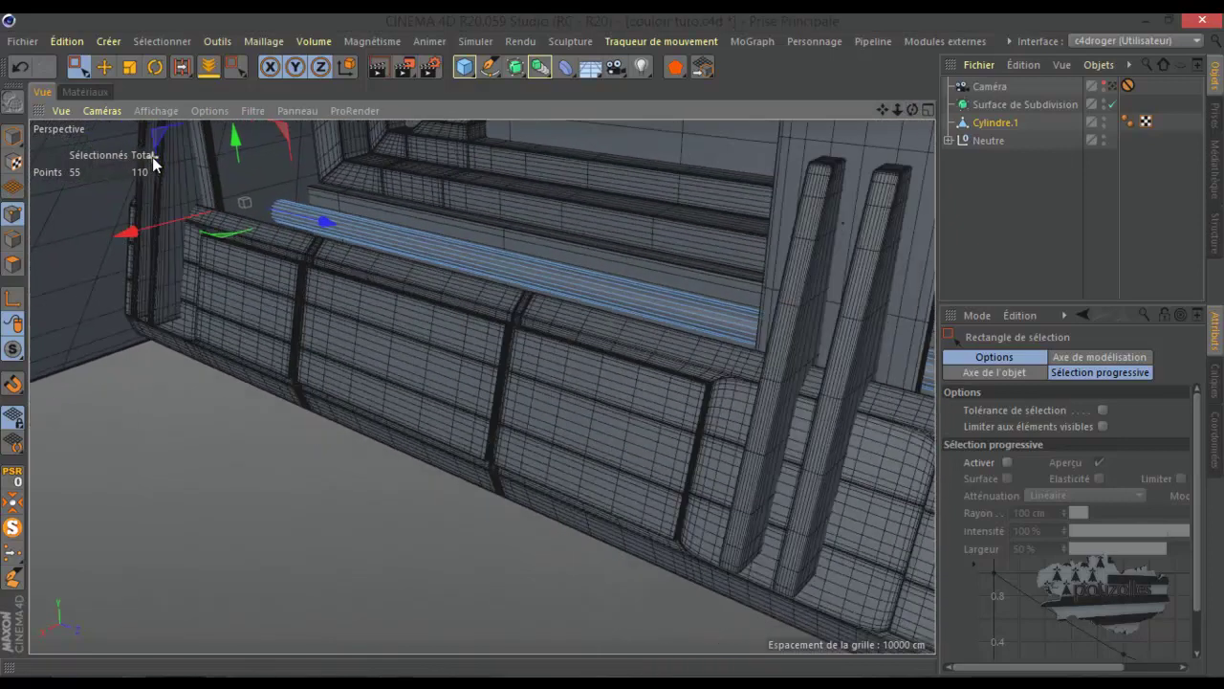
scroll(148, 164, down, 3)
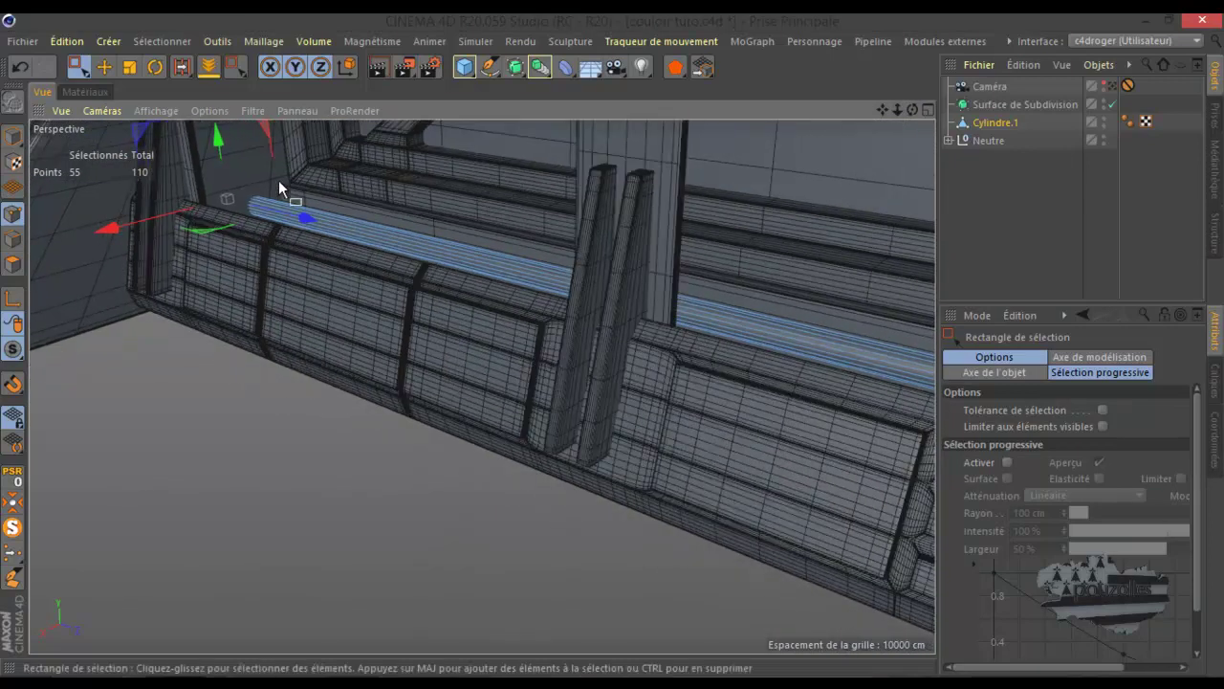
Step: Duplicate the extended pipe Cylindre.1, try scaling the copy's end points, and hide the original pipe in the viewport
ctrl+drag(993, 121, 992, 131)
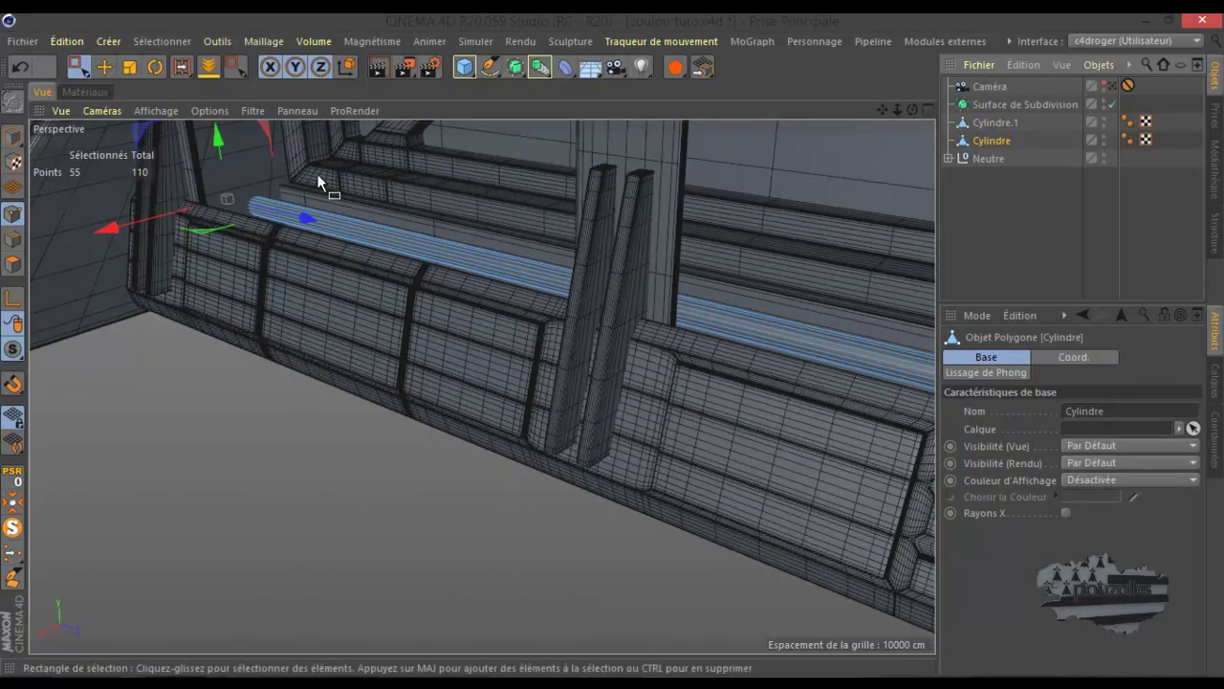
click(129, 66)
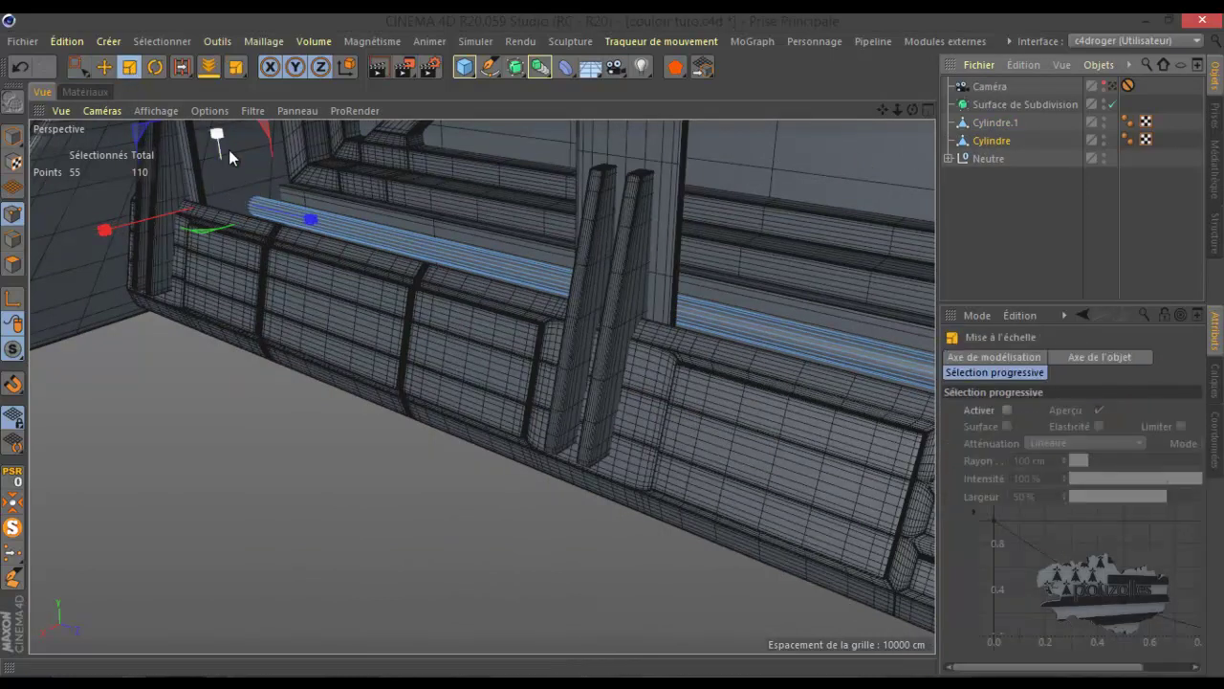
drag(317, 218, 231, 211)
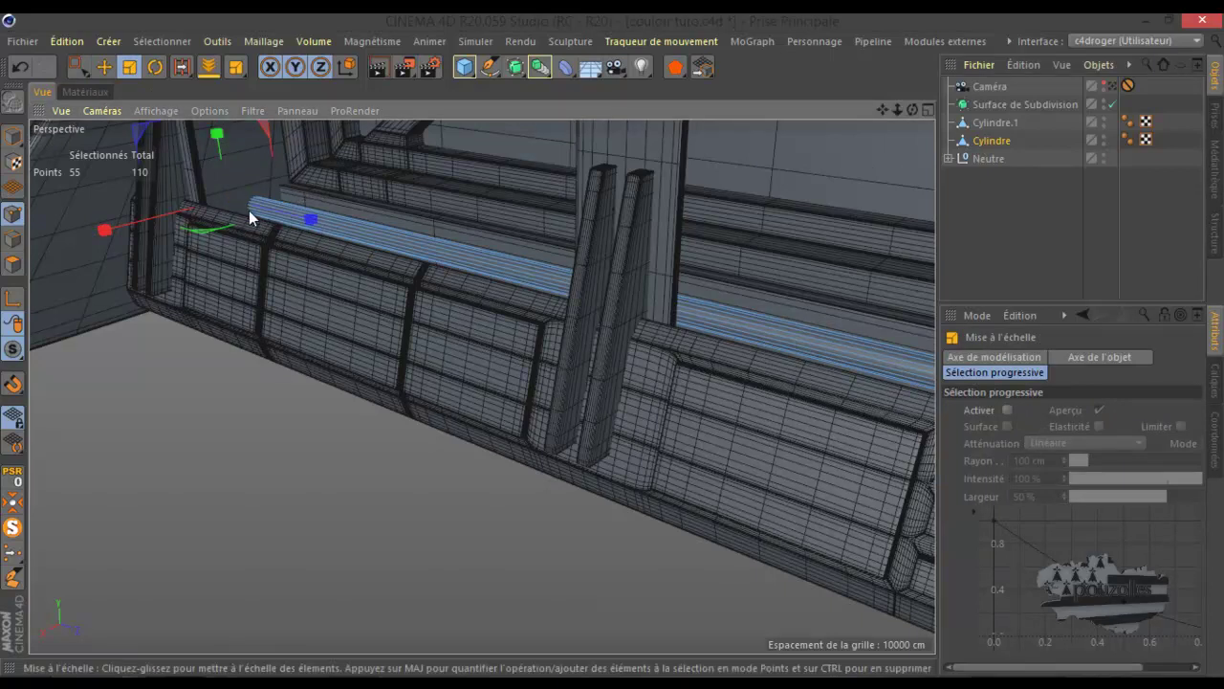
click(1104, 119)
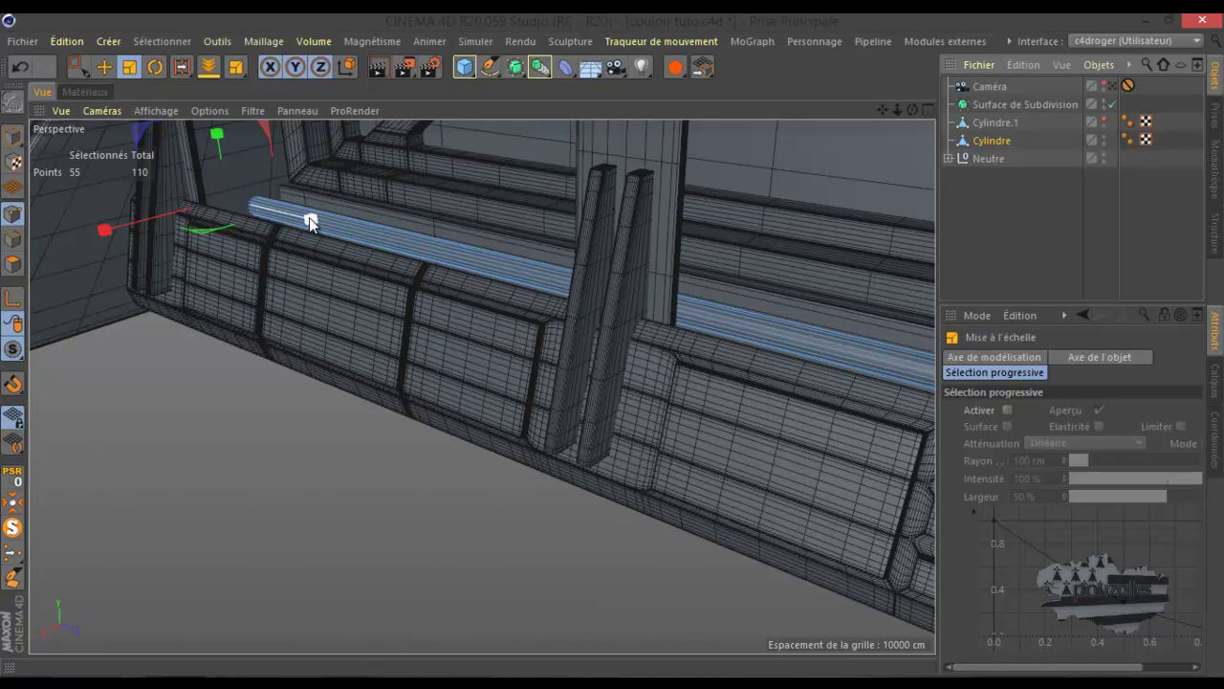
Step: Scale the whole duplicate cylinder down along its length into a short ring-like piece
click(14, 137)
scroll(316, 216, down, 7)
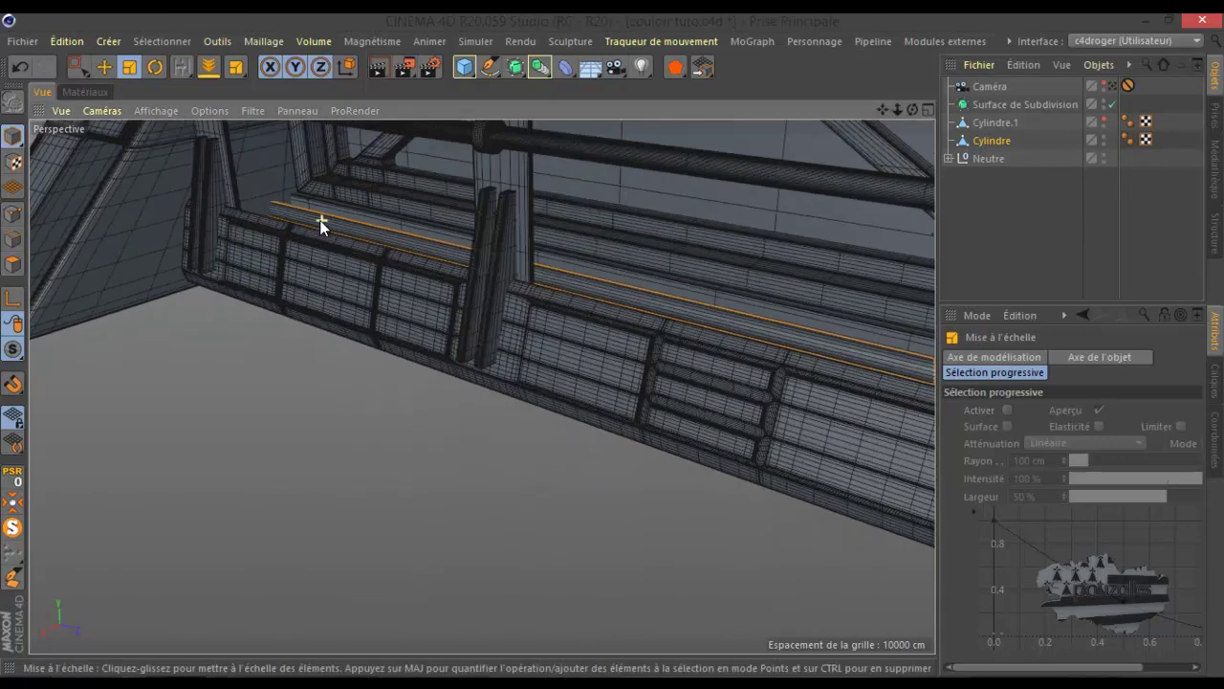
drag(894, 381, 767, 356)
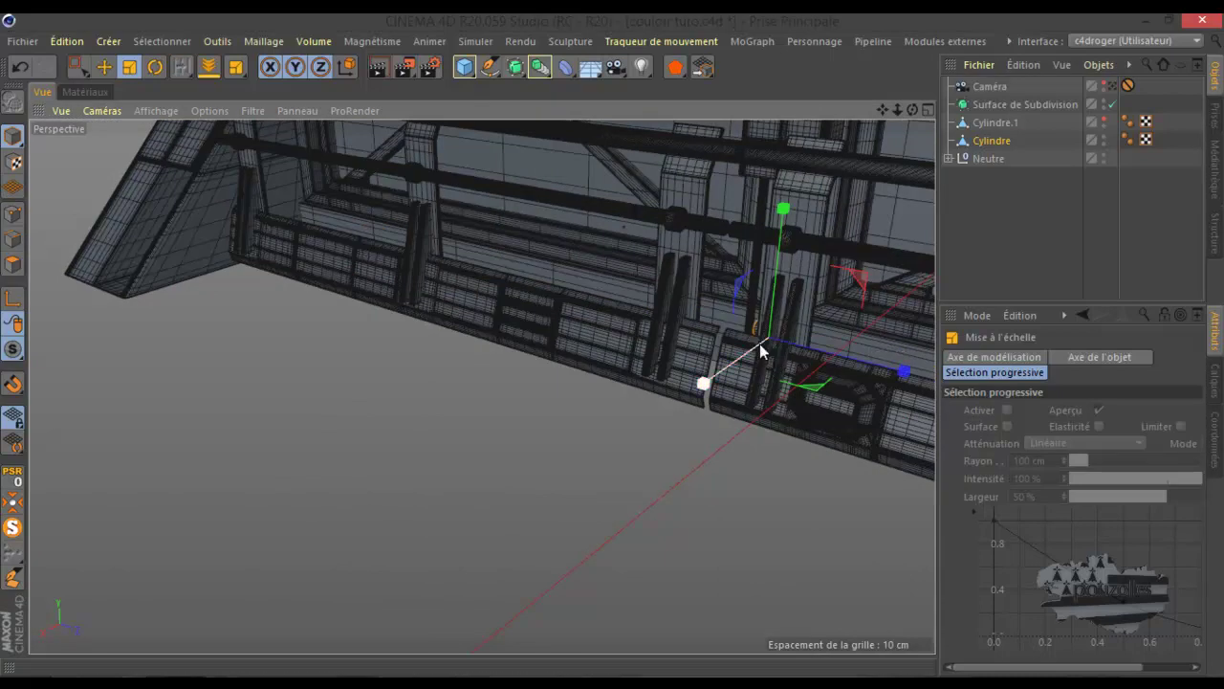
Step: Move the short cylinder lengthwise along the pipe's axis to the far end of the railing
click(103, 66)
drag(884, 367, 386, 224)
scroll(304, 218, up, 6)
drag(405, 293, 340, 272)
Step: Isolate Cylindre and Cylindre.1 with MagicSolo, make the long pipe visible again, and select only the short cylinder
drag(1049, 115, 960, 153)
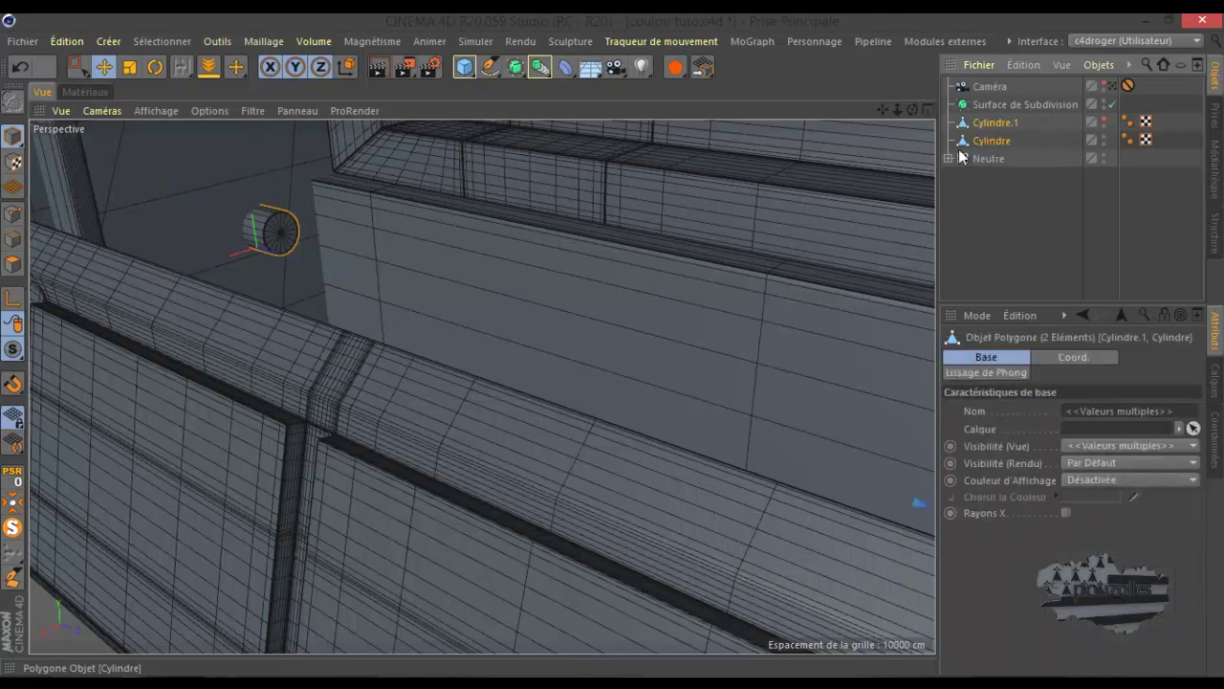
click(13, 527)
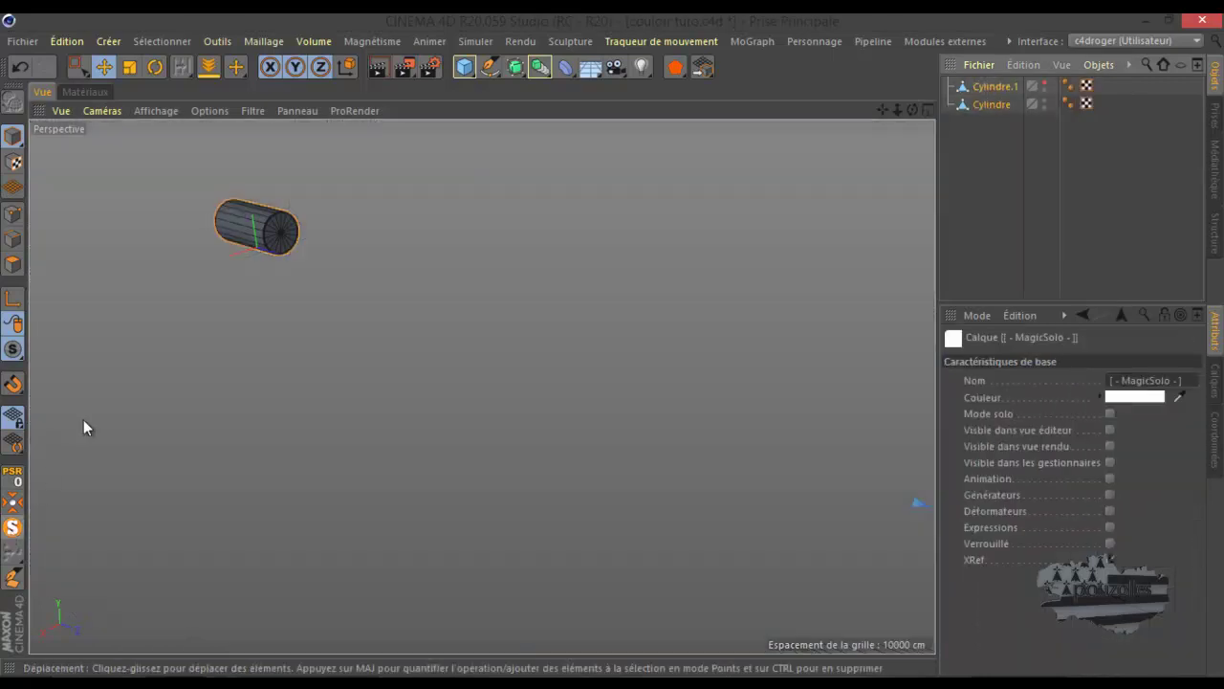
click(1046, 82)
click(991, 105)
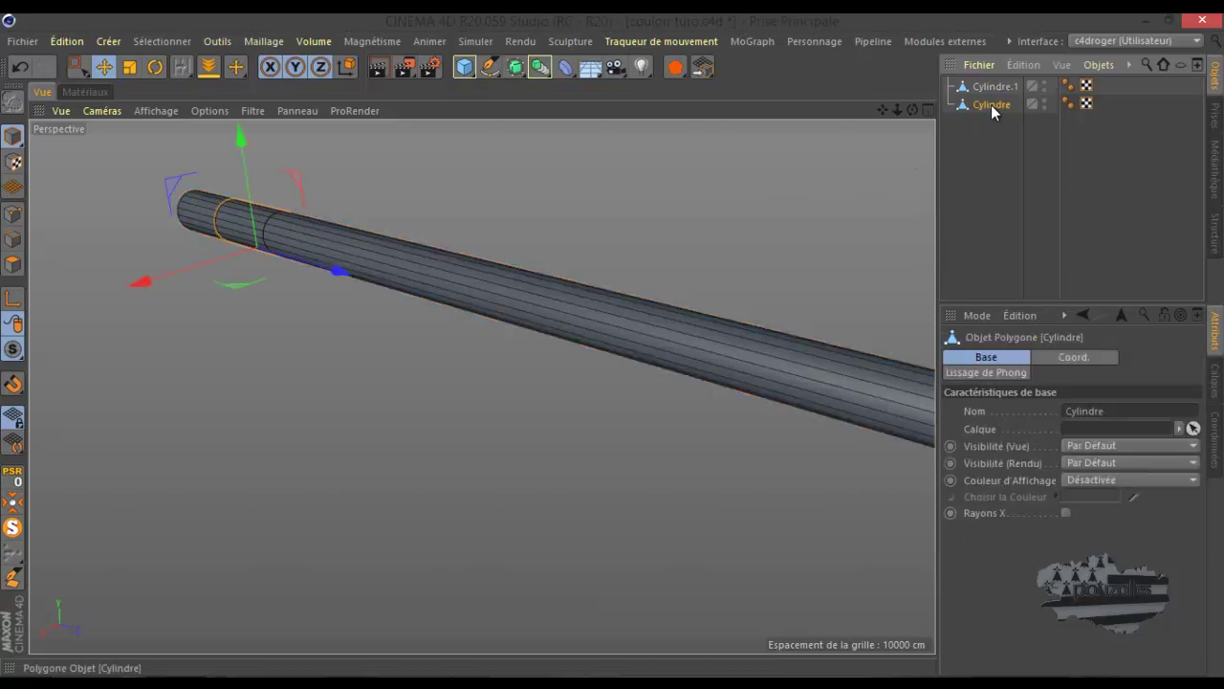
scroll(234, 182, up, 4)
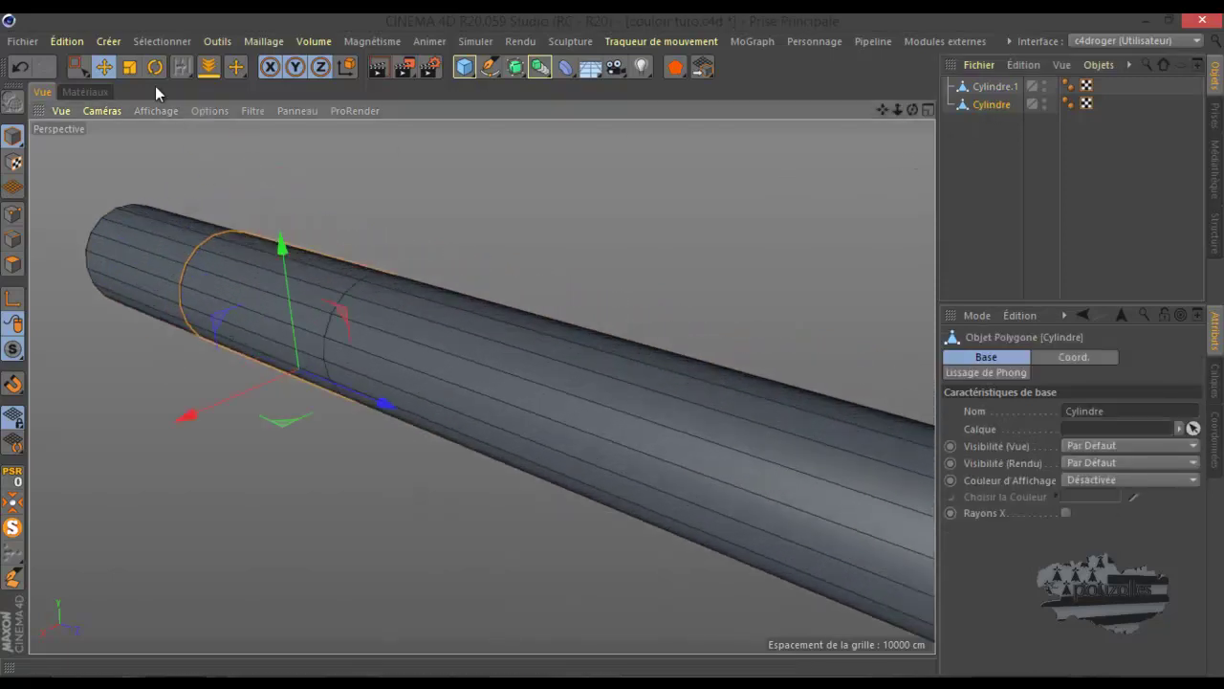
Step: Try to enlarge the short cylinder uniformly from its off-centre axis, and undo the scaling
click(130, 67)
drag(370, 214, 475, 165)
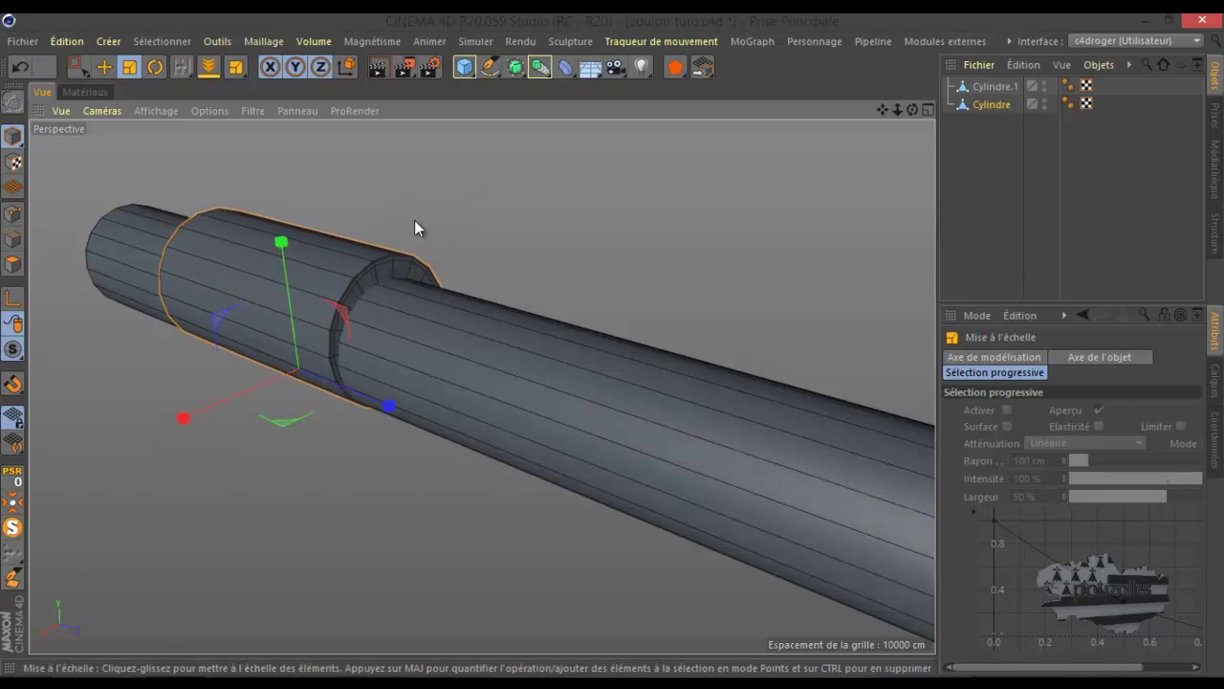
middle_click(315, 346)
middle_click(587, 494)
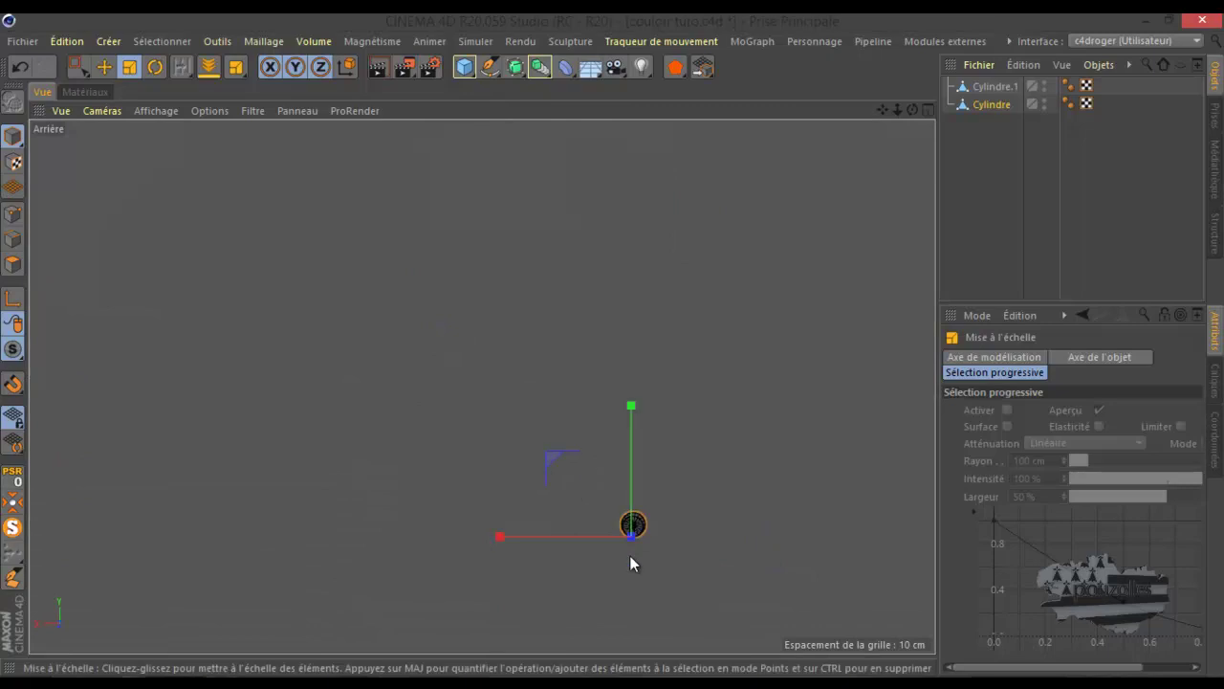
scroll(630, 550, up, 3)
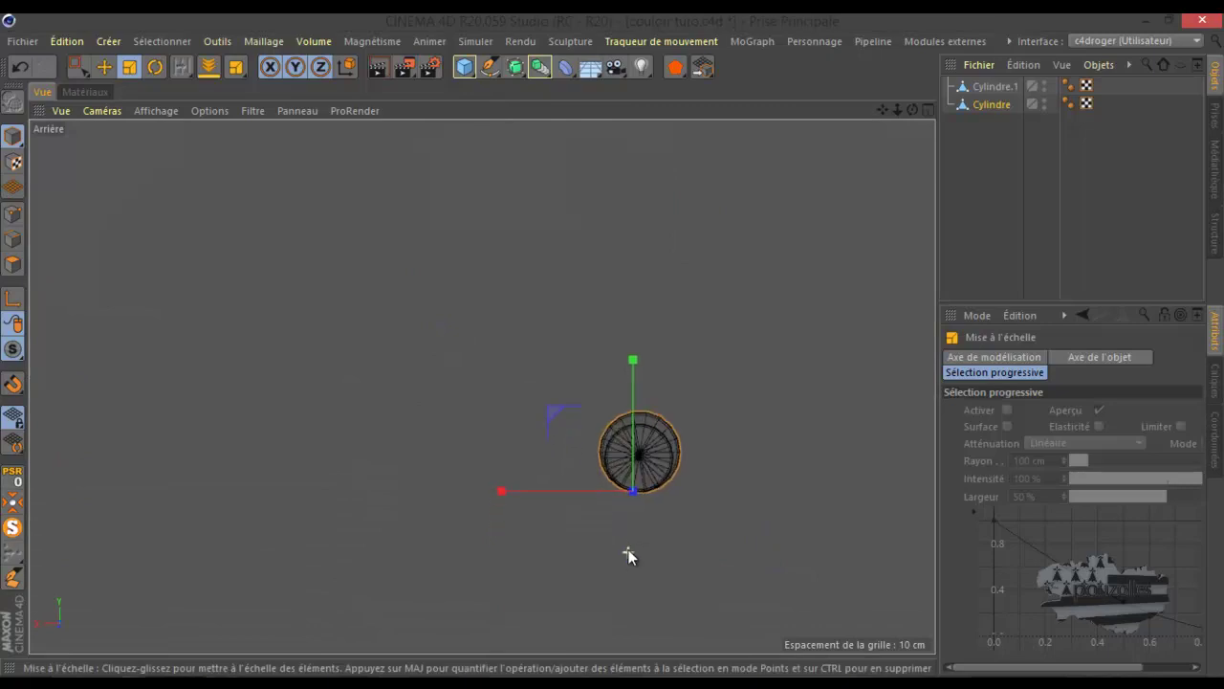
click(20, 67)
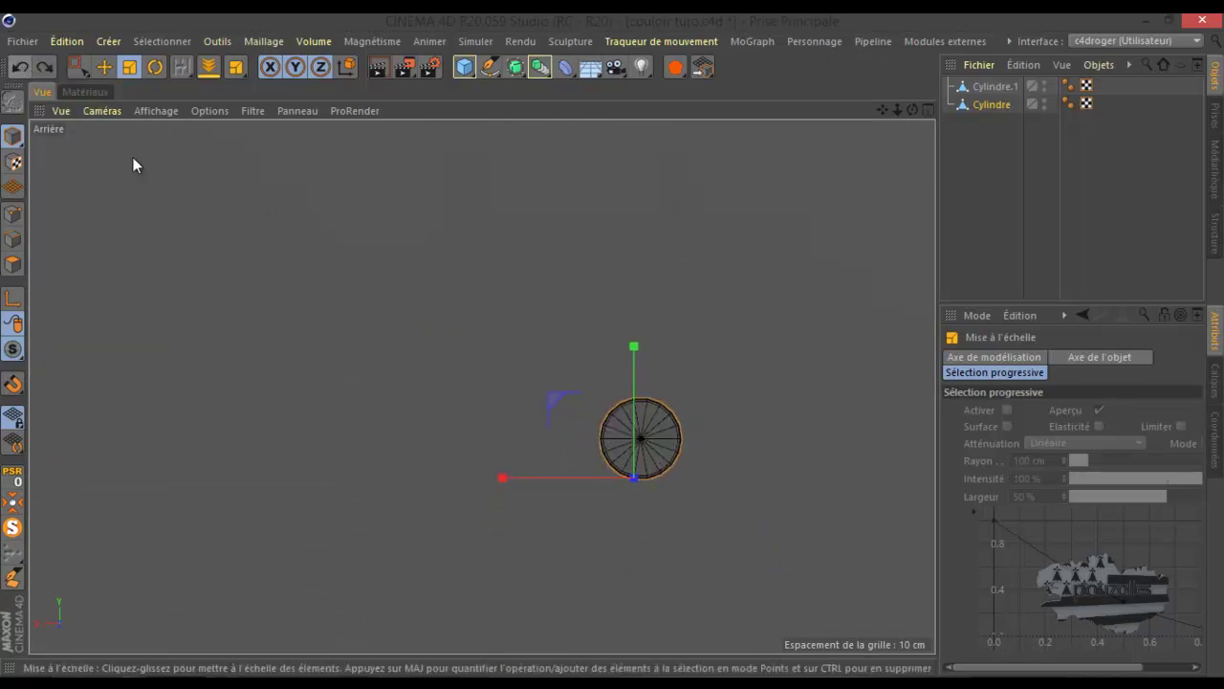
Step: Centre the short cylinder's axis on its geometry and scale it up slightly in the XY plane around the pipe
click(993, 105)
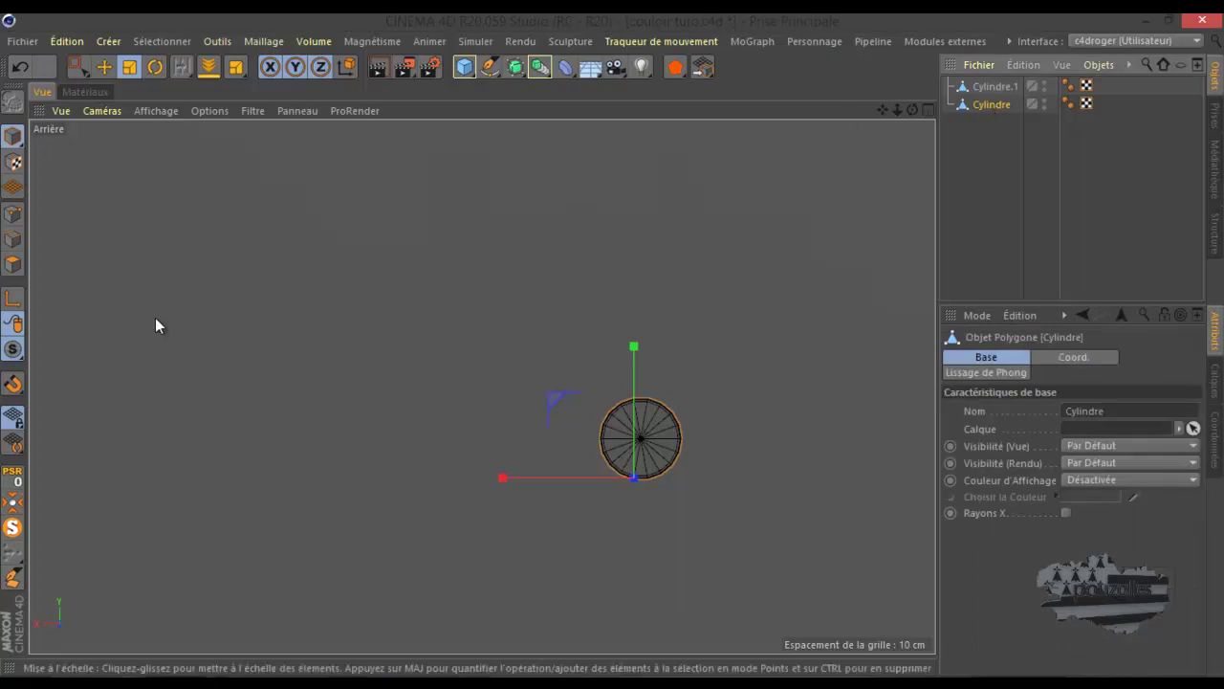
click(11, 505)
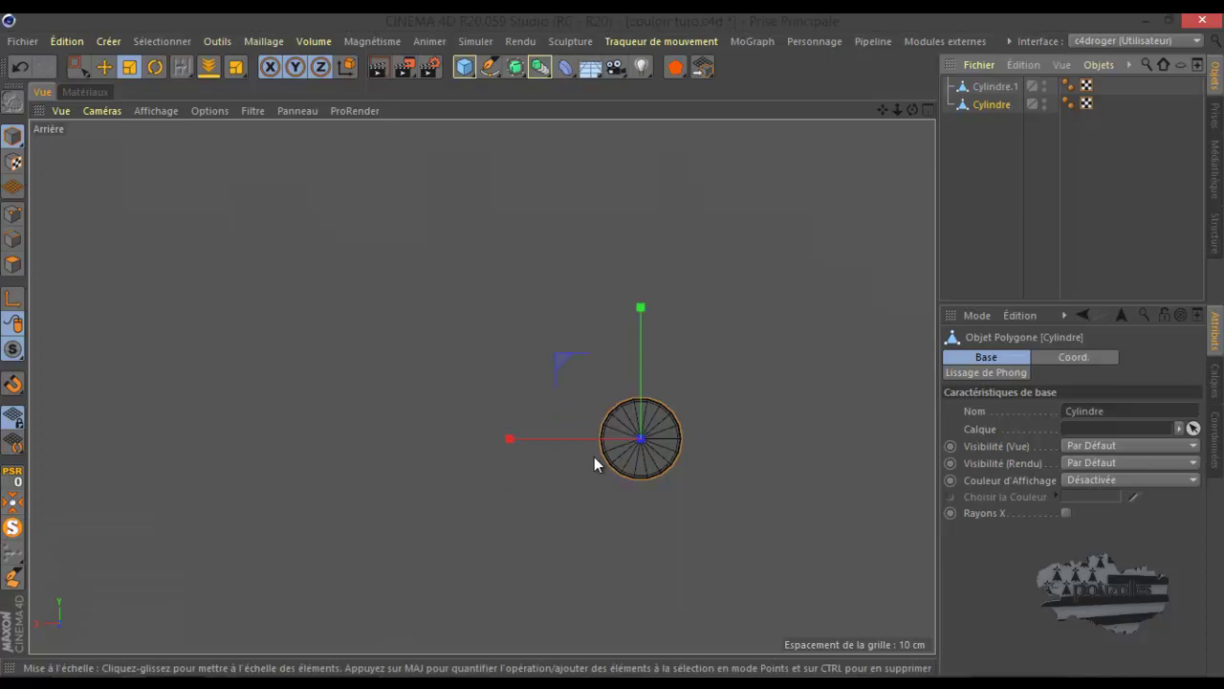
drag(564, 362, 525, 359)
middle_click(455, 357)
middle_click(244, 287)
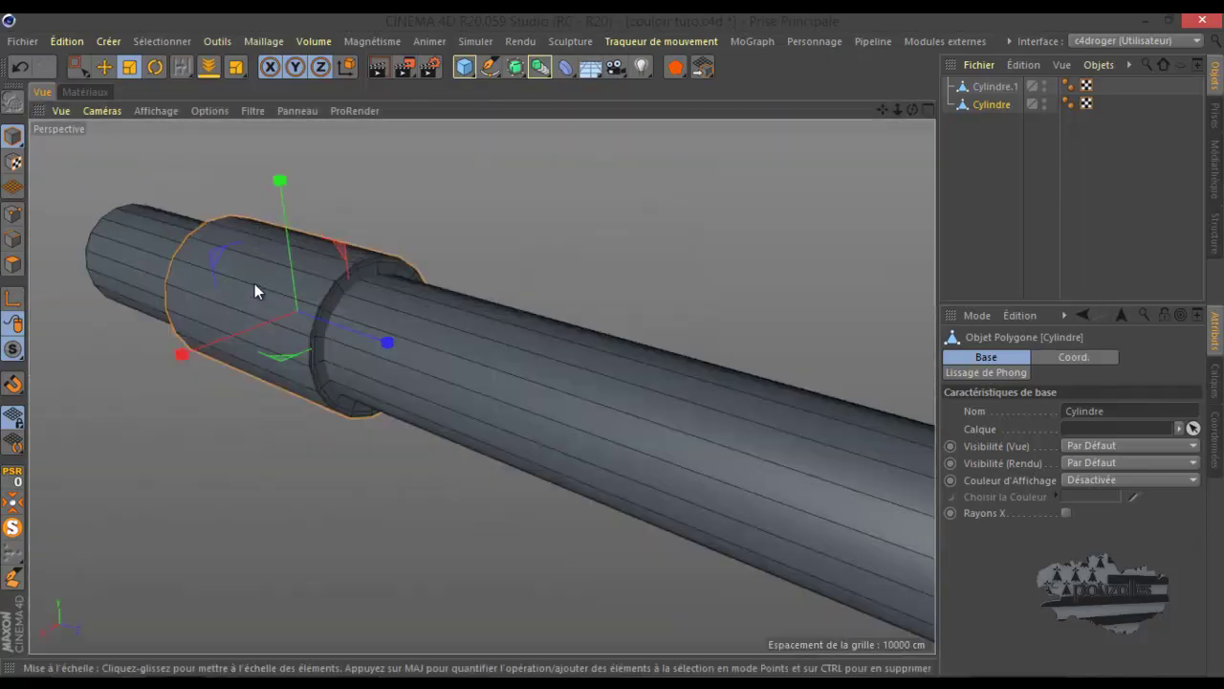
Step: Loop-select the bevel and cap polygons at one end of the short cylinder
scroll(256, 285, up, 4)
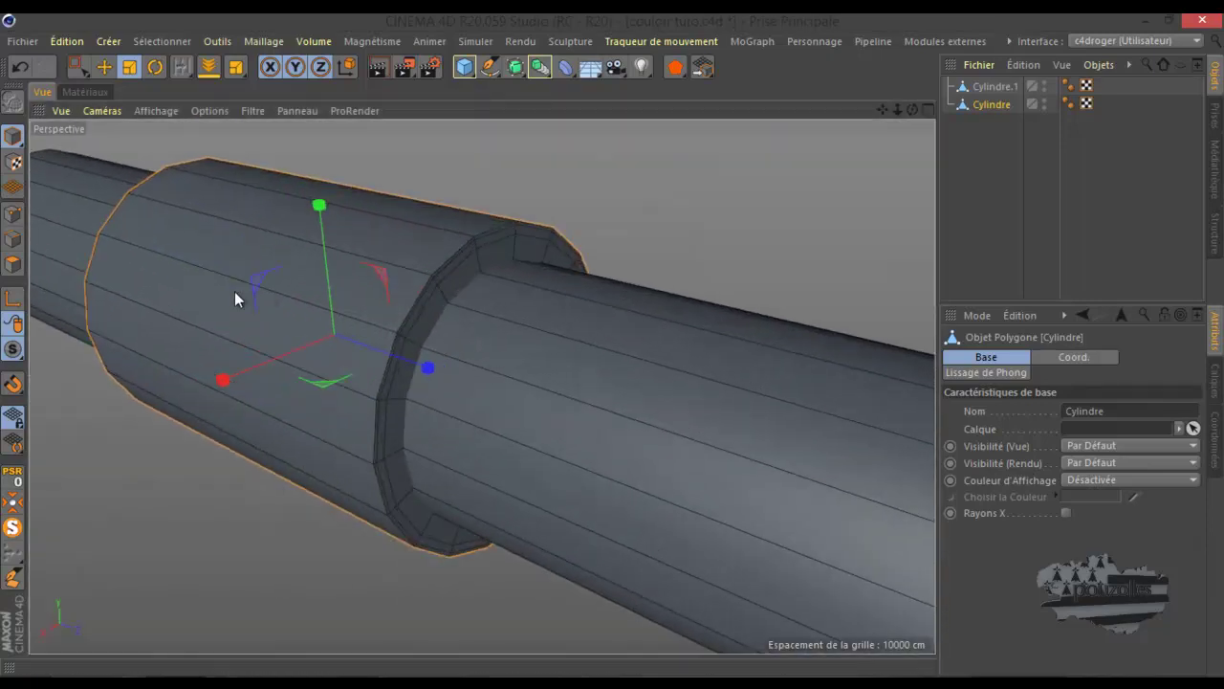
click(14, 265)
key(u)
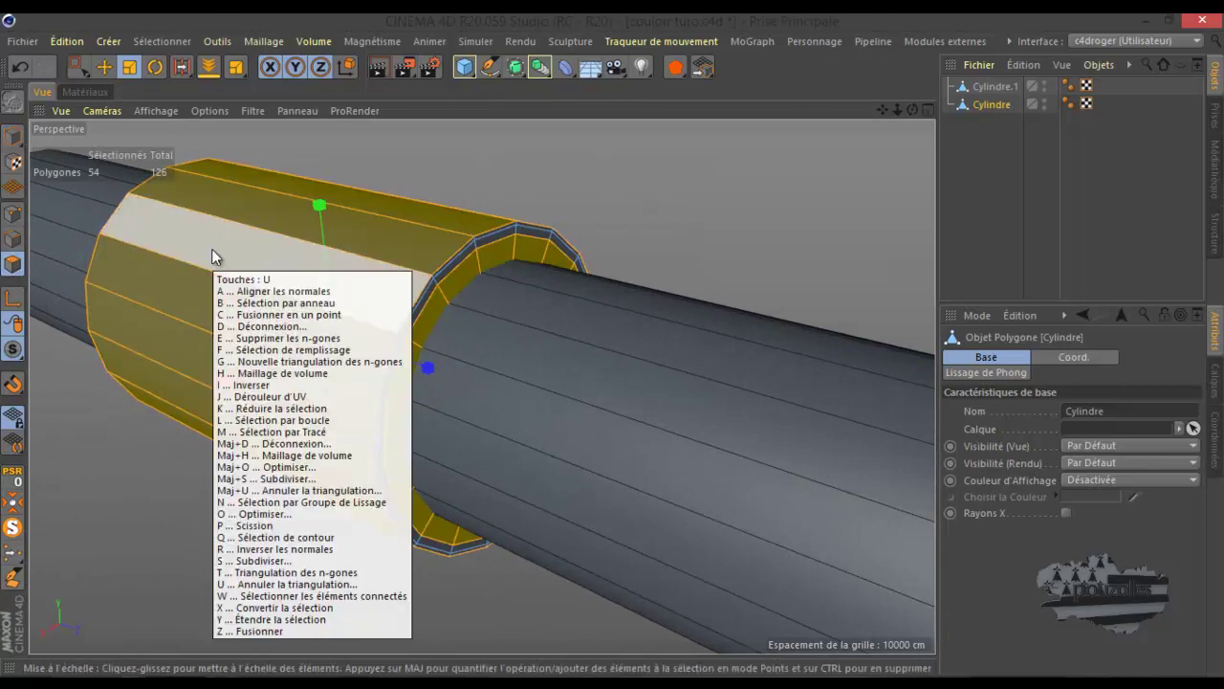
key(l)
scroll(439, 240, down, 2)
scroll(433, 299, up, 5)
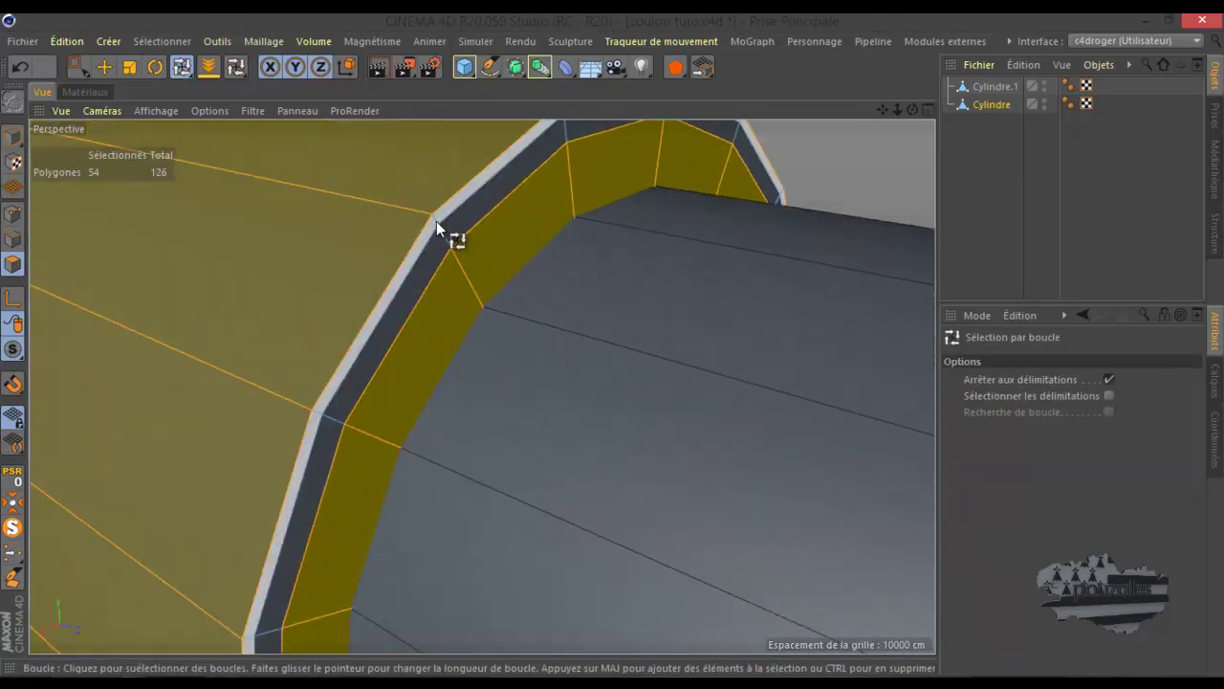
click(436, 221)
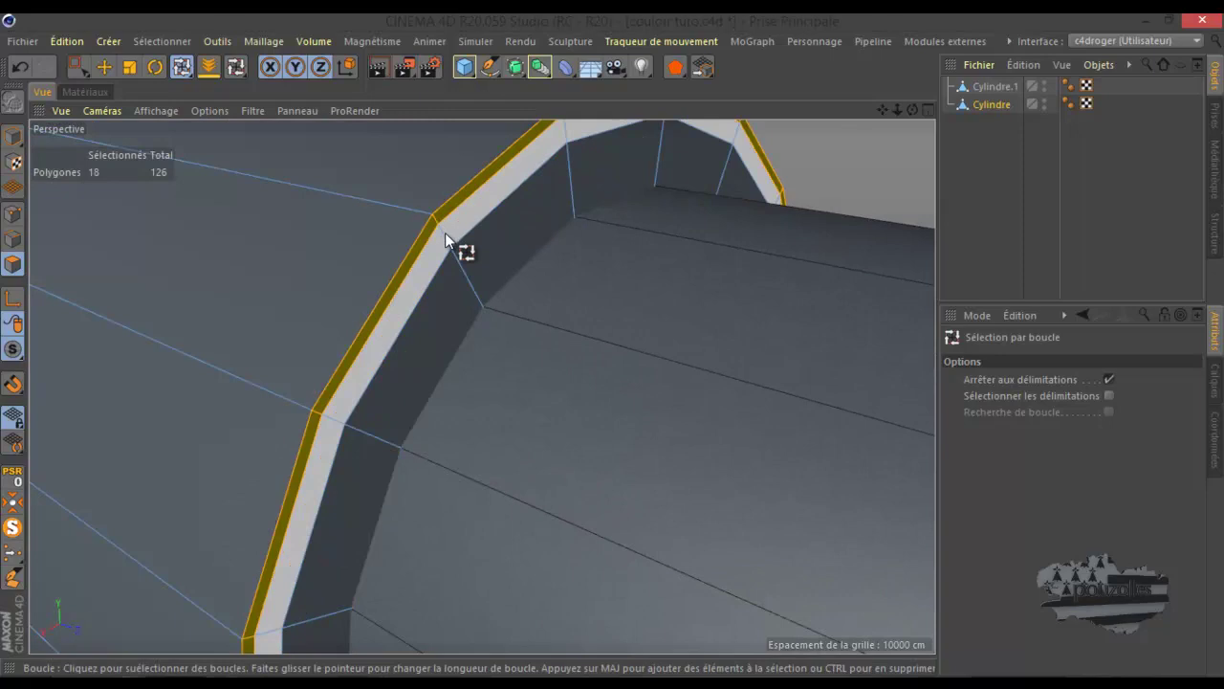
scroll(586, 254, down, 4)
Step: Add the cap and bevel polygon loops at the short cylinder's opposite end to the selection
drag(912, 112, 613, 351)
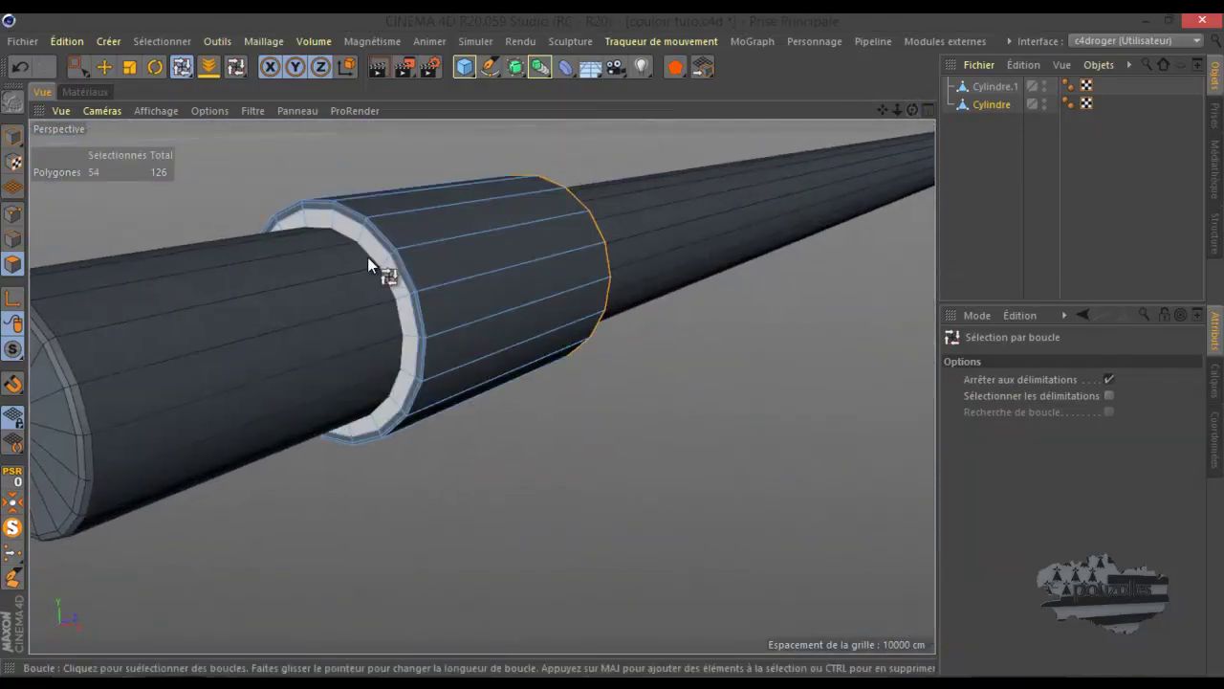
scroll(375, 258, up, 4)
shift+click(402, 259)
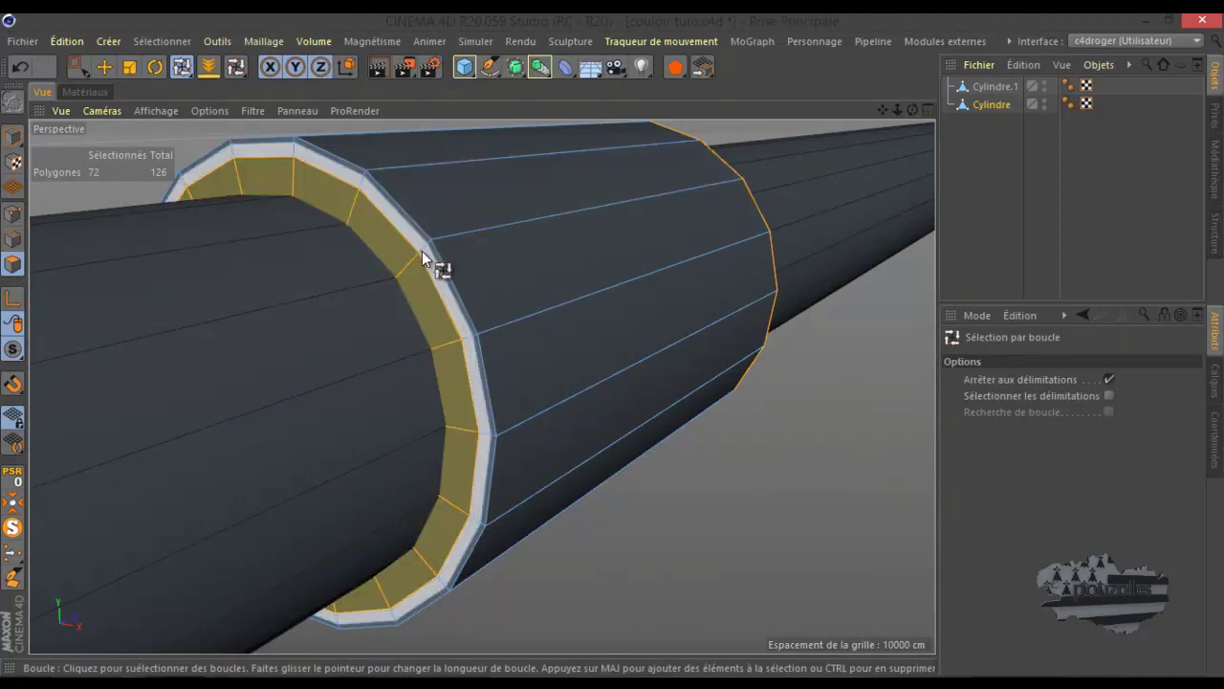
shift+click(422, 252)
drag(897, 116, 400, 272)
scroll(602, 344, down, 3)
shift+click(427, 242)
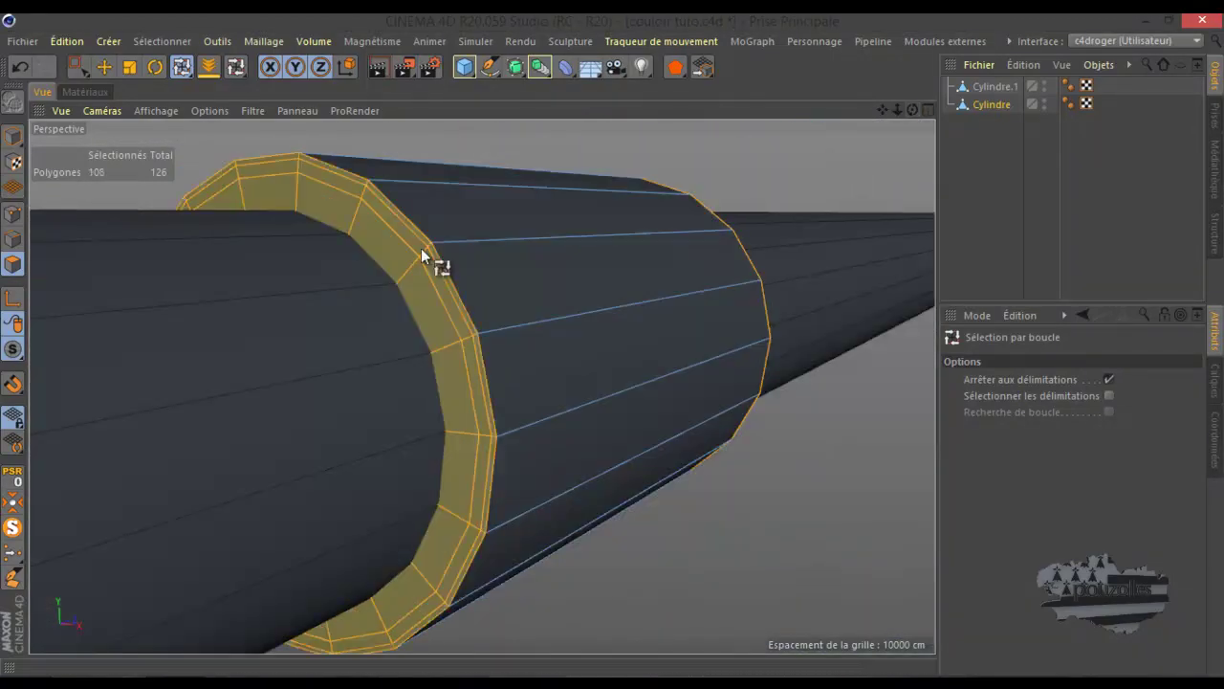
scroll(278, 319, down, 3)
drag(912, 107, 606, 342)
key(ctrl+shift+z)
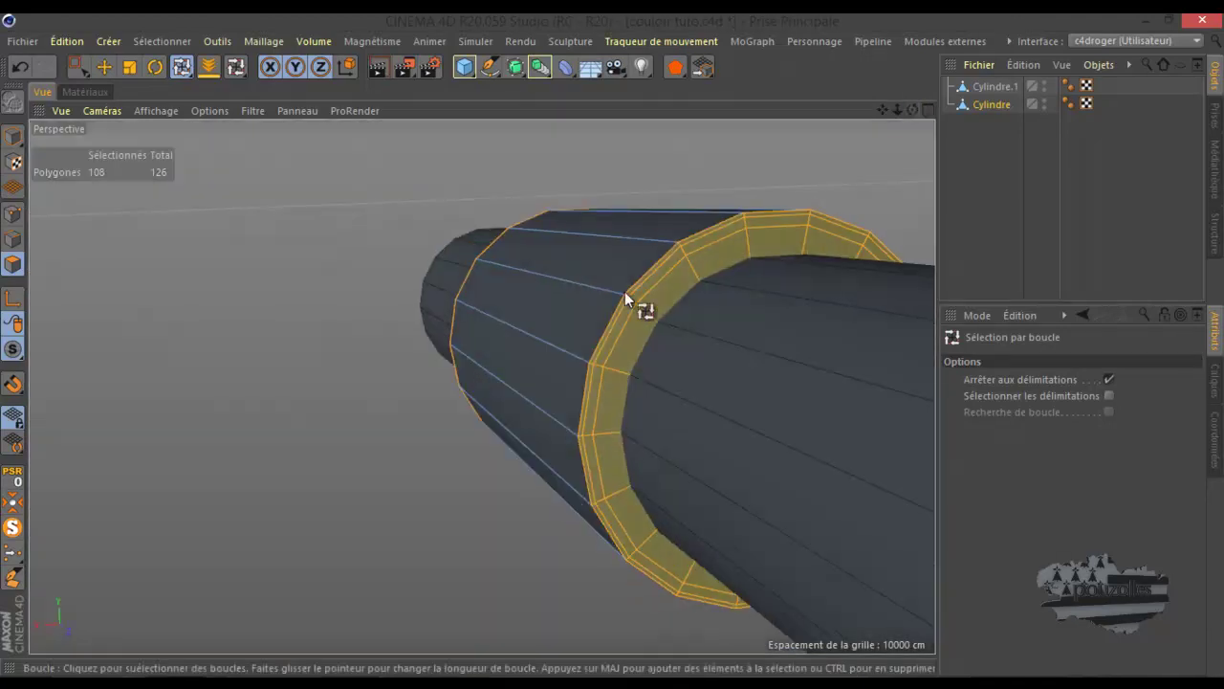
Step: Remove the outermost rim loop at one end from the selection and delete the selected end polygons
scroll(641, 292, up, 5)
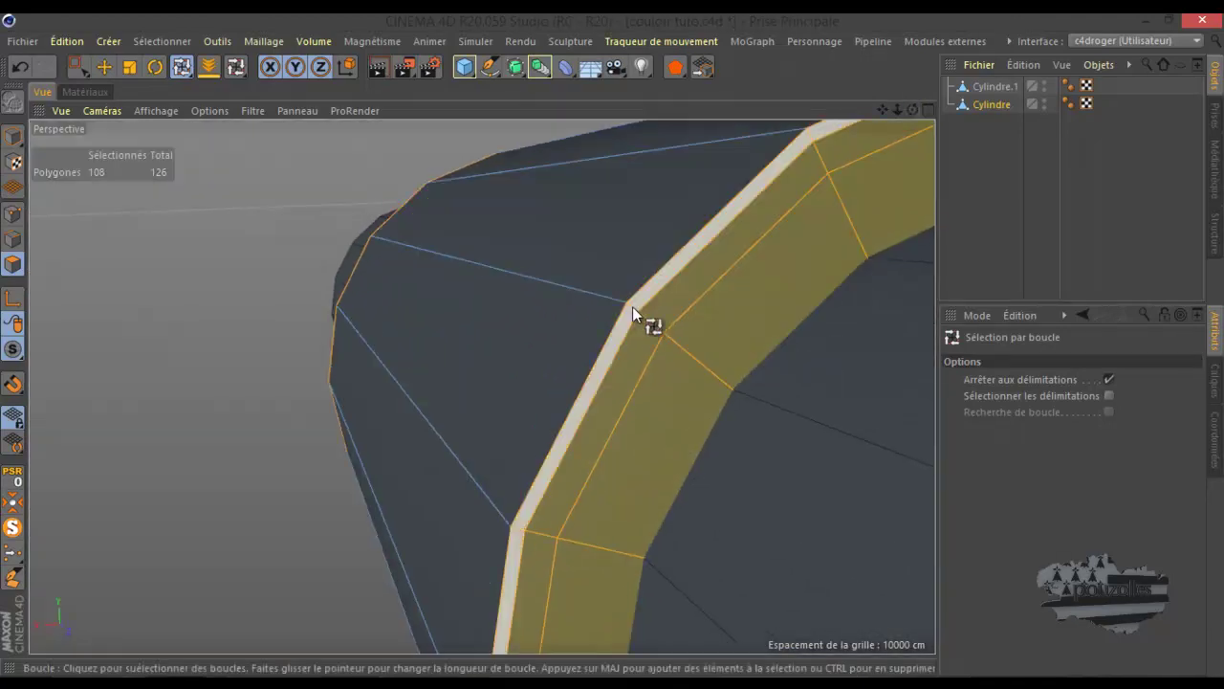
ctrl+click(632, 306)
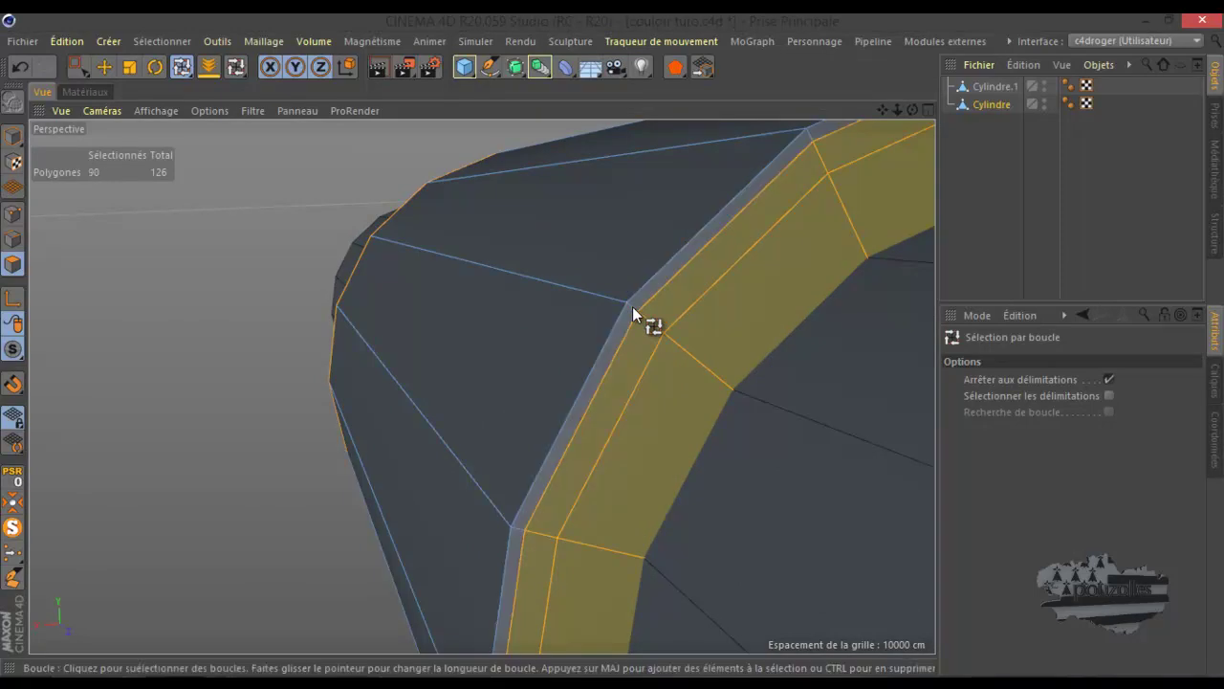
key(ctrl+z)
key(ctrl+z)
key(ctrl+z)
key(ctrl+z)
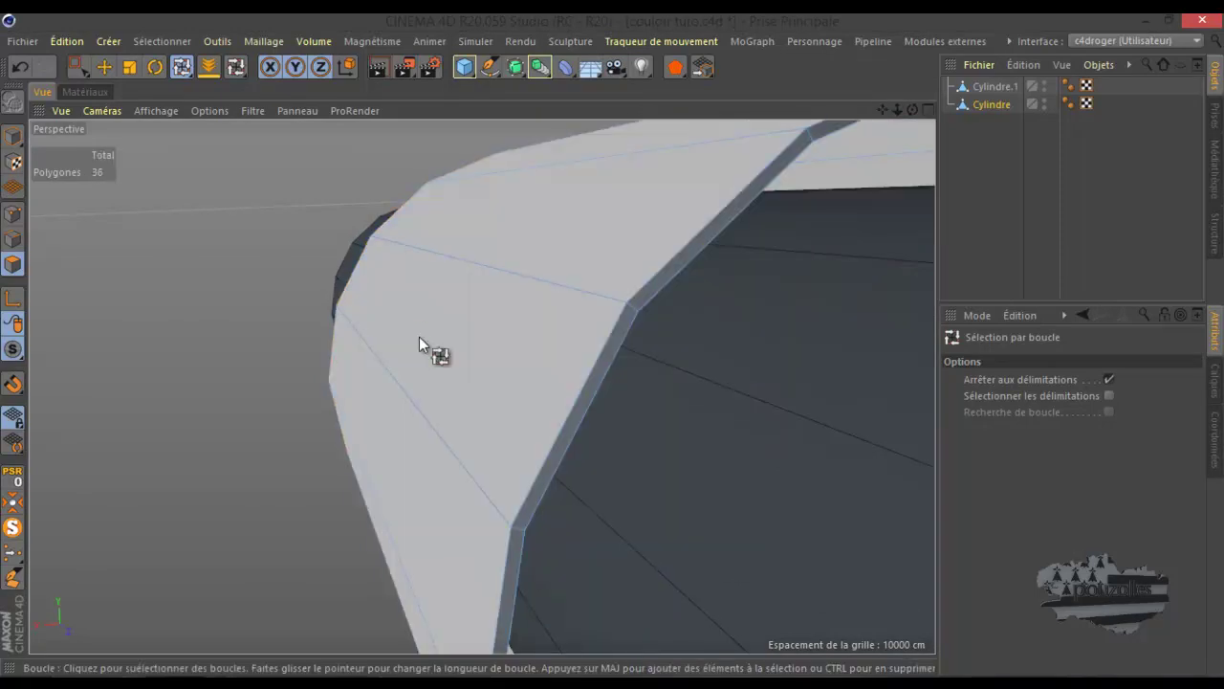
Step: Loop-select the inner edge of the remaining rim with stopping at boundaries turned off
drag(913, 109, 222, 352)
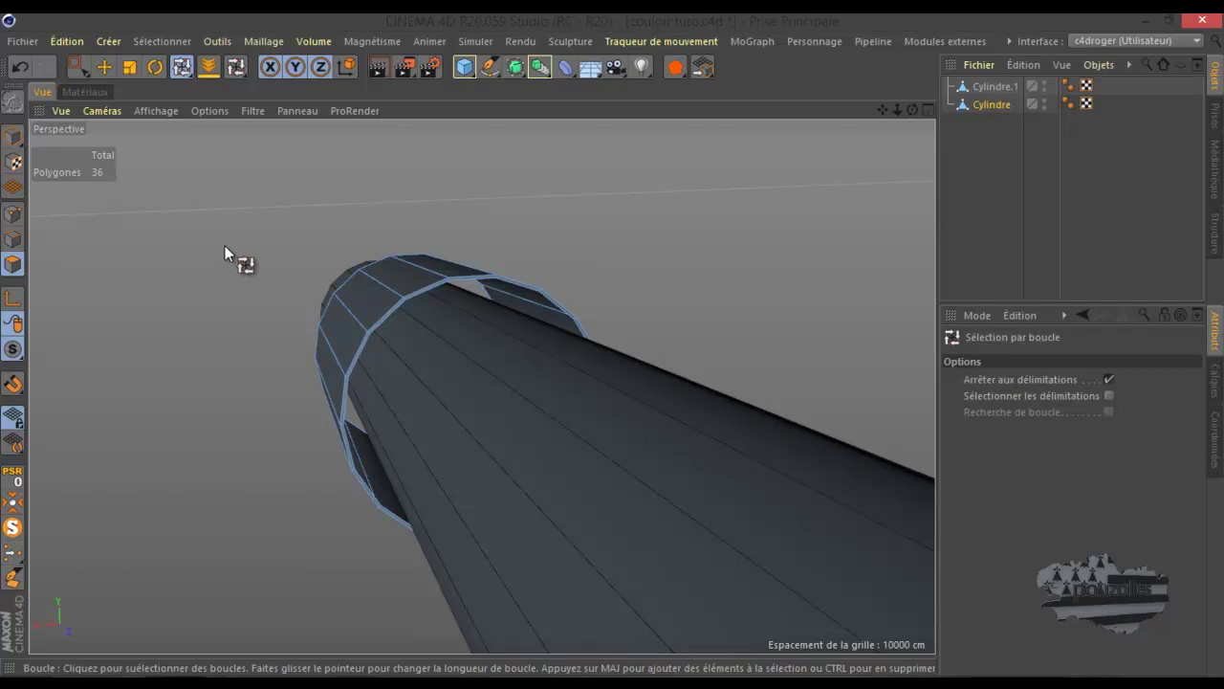
scroll(396, 338, up, 5)
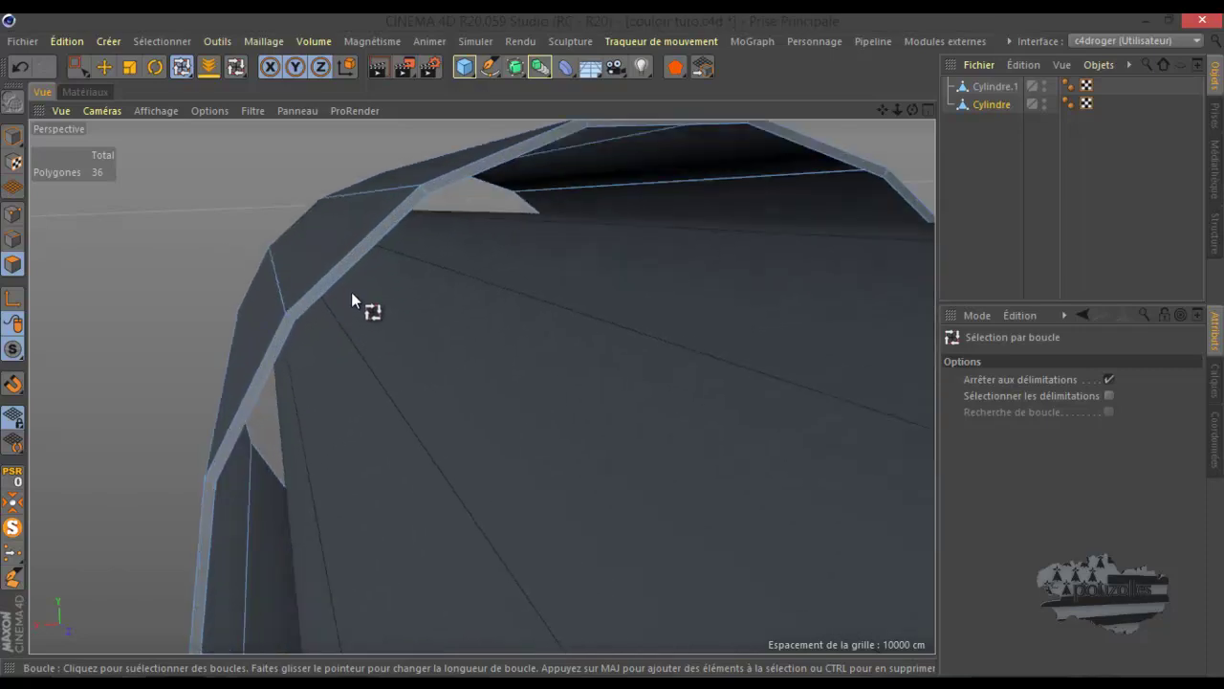
right_click(343, 288)
key(Escape)
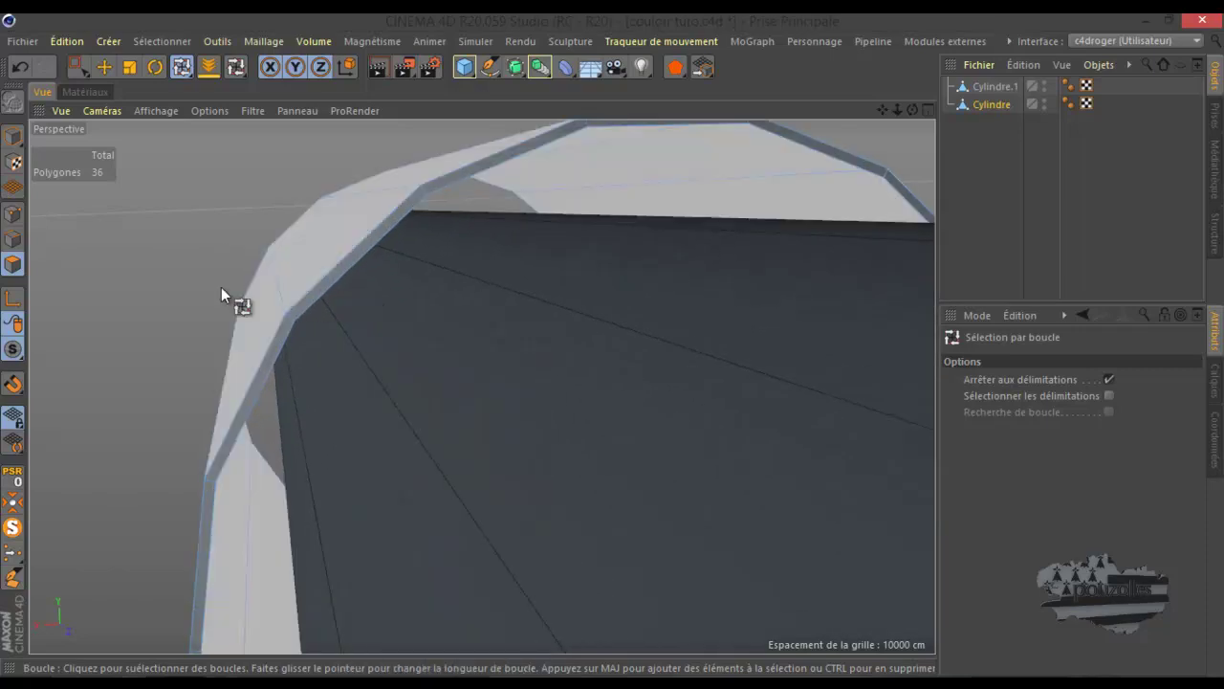
click(13, 241)
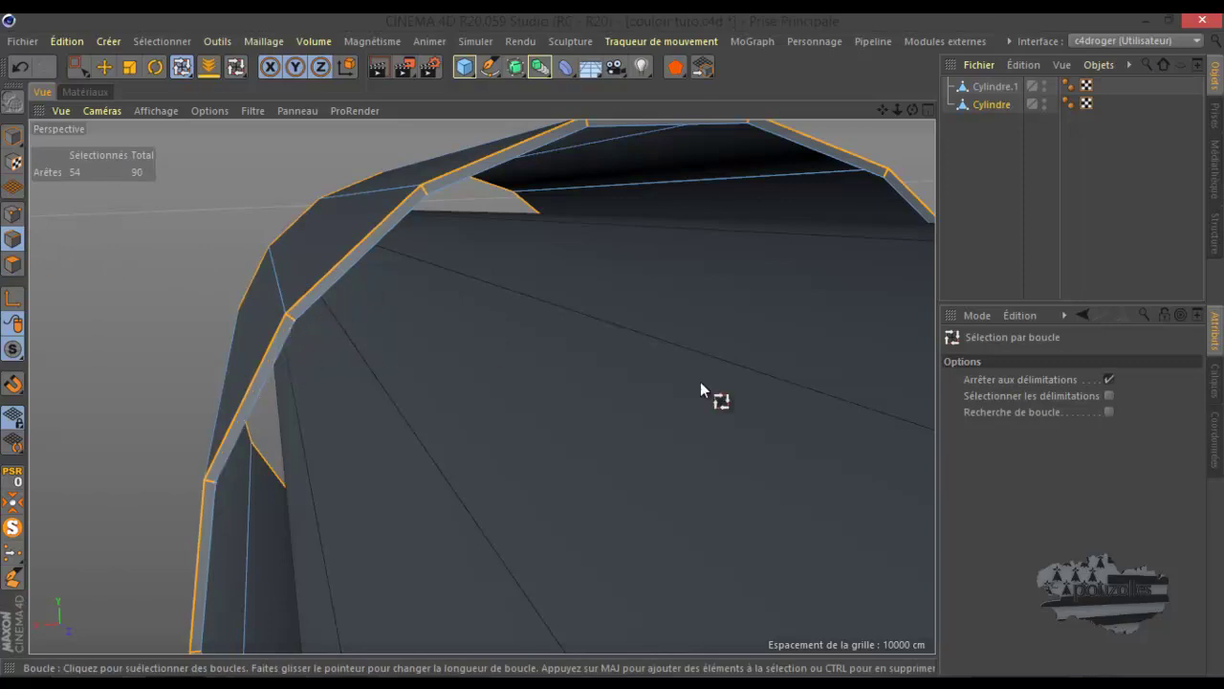
click(1108, 380)
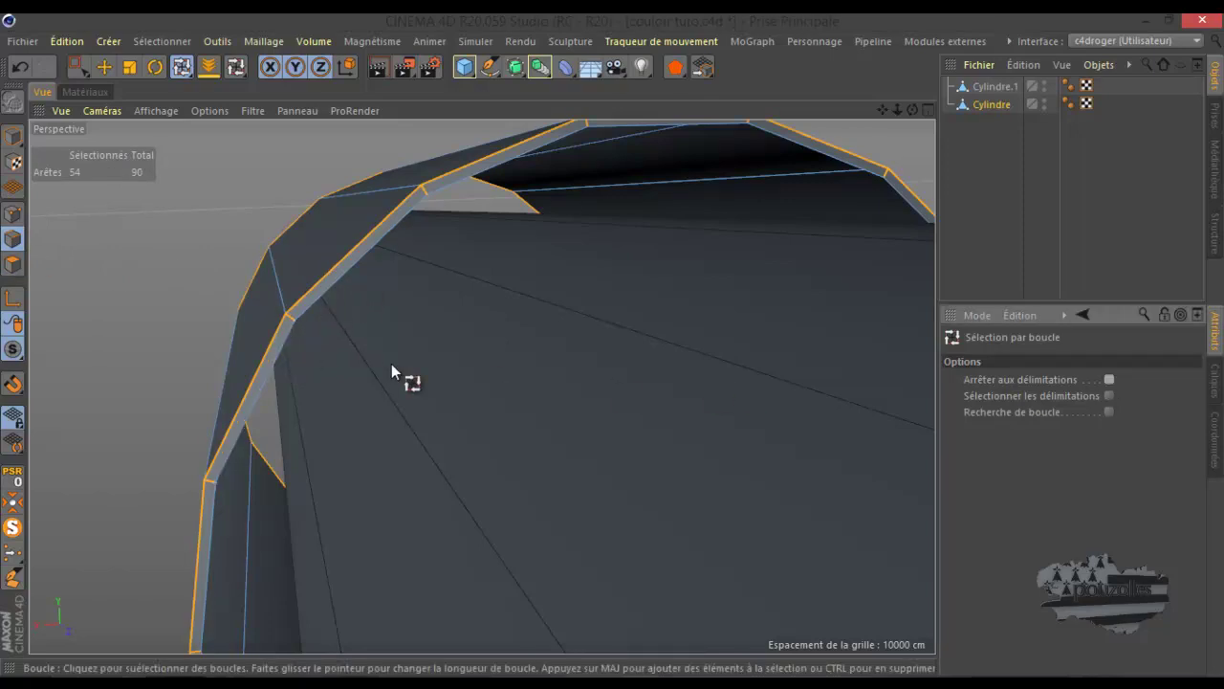
click(275, 352)
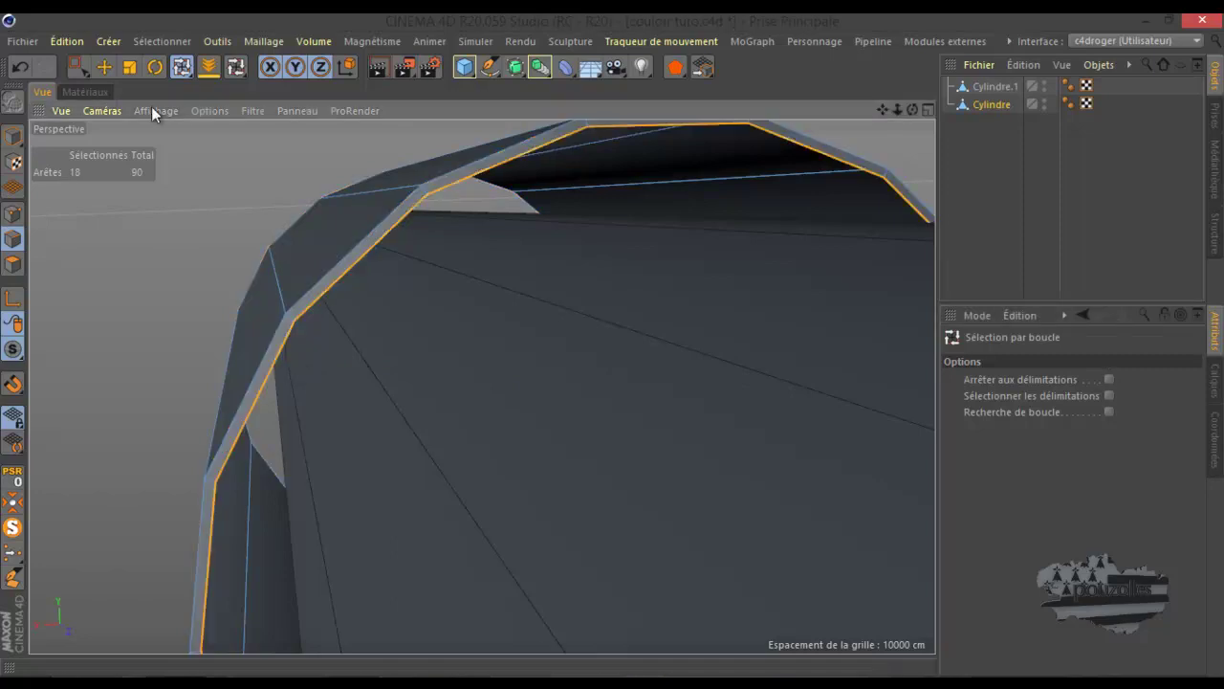
Step: Scale the rim's inner edge loop towards the pipe to widen the rim face, and extrude it lengthwise into the ring
key(t)
drag(155, 264, 118, 294)
click(103, 66)
ctrl+drag(724, 638, 658, 587)
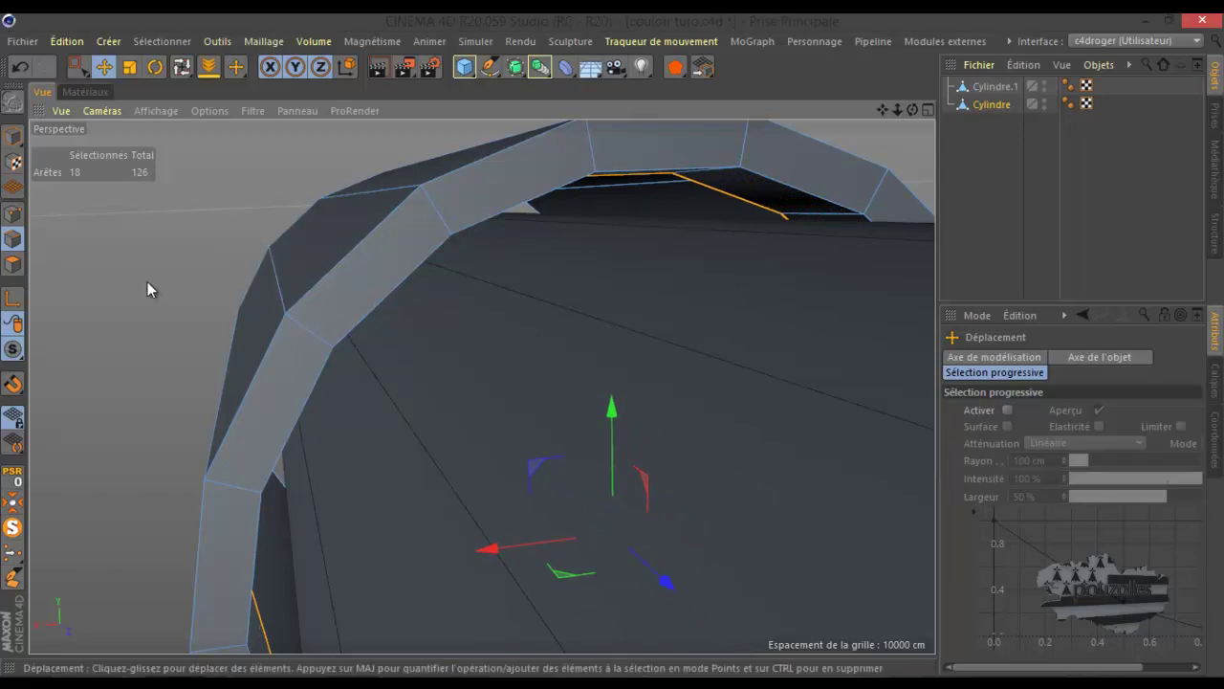
Step: Loop-select the outer edge of the ring's rim
key(u)
key(l)
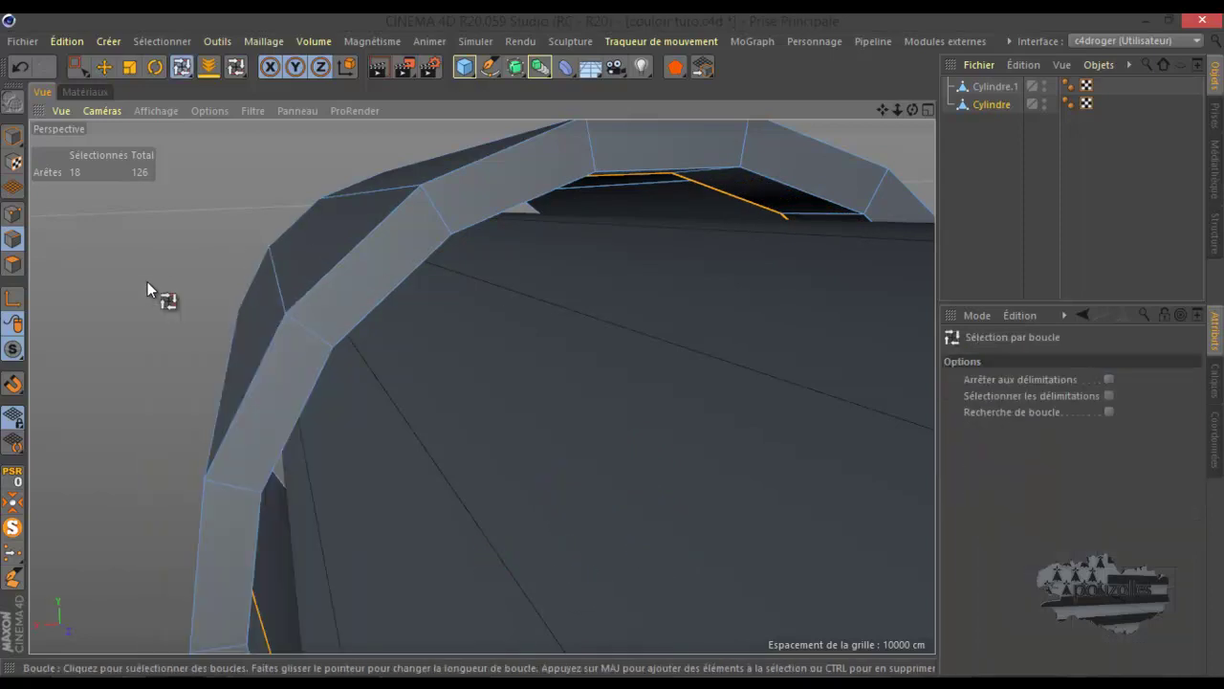
click(326, 254)
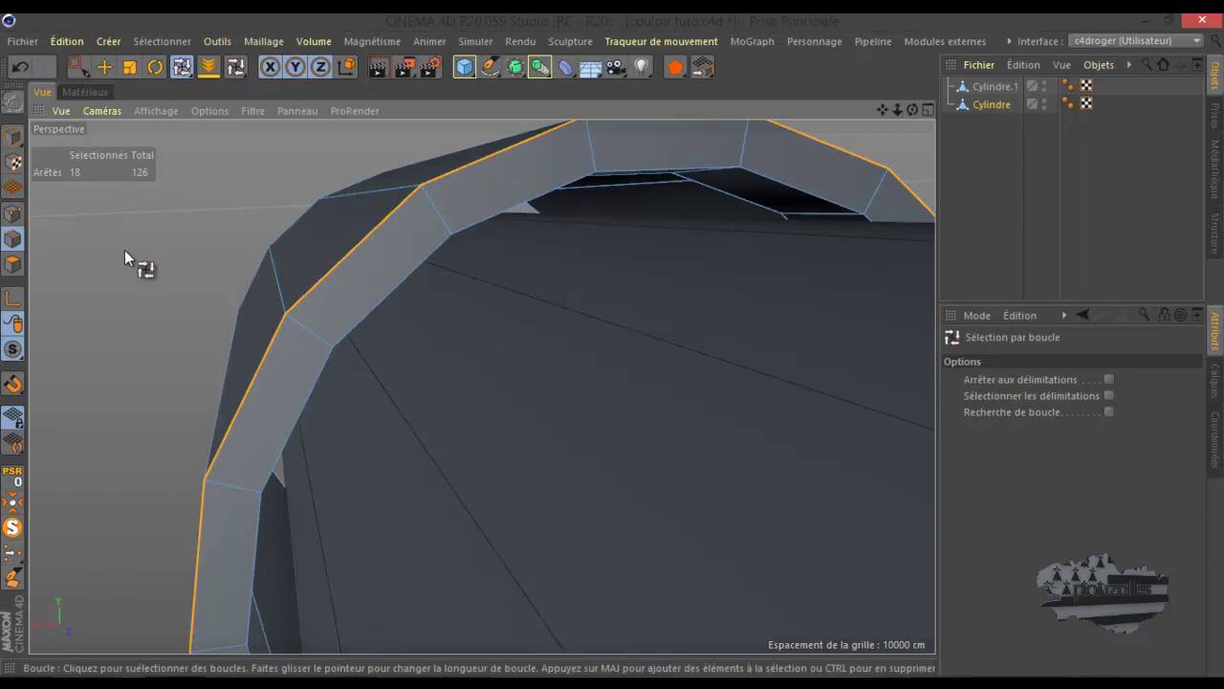
Step: Add loop cuts around the ring's outer wall beside the rim and near both edges of the rim face
key(k)
key(l)
drag(911, 111, 617, 343)
scroll(878, 170, down, 3)
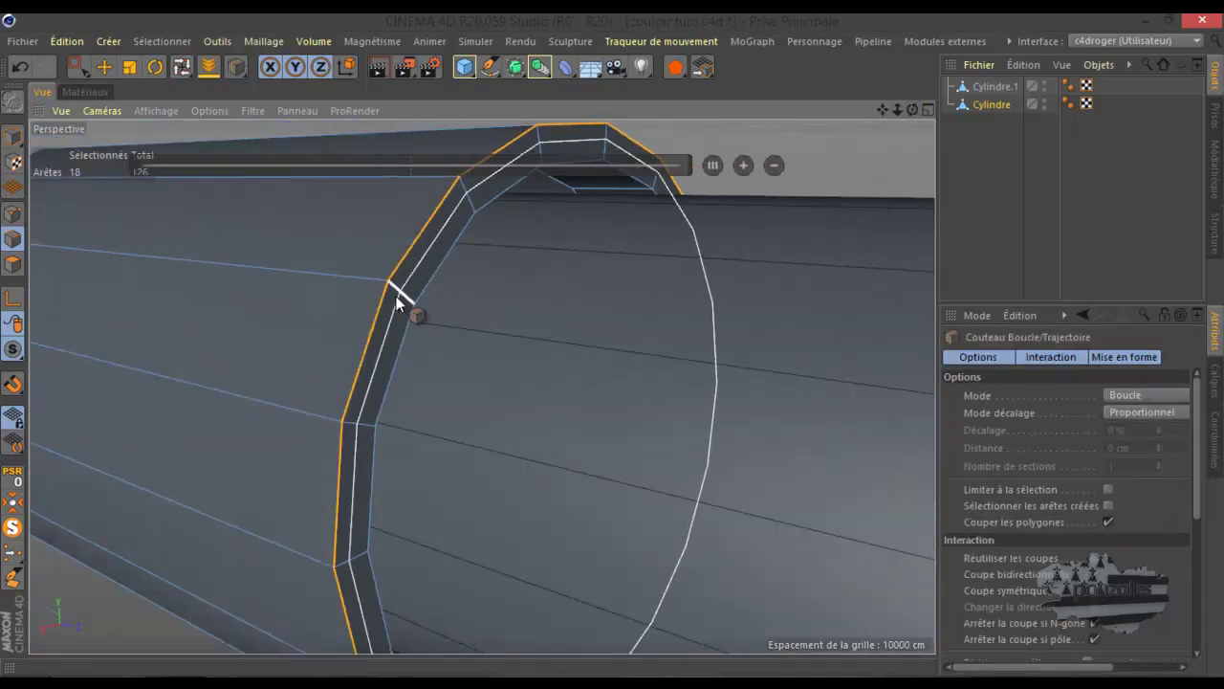
scroll(397, 302, up, 3)
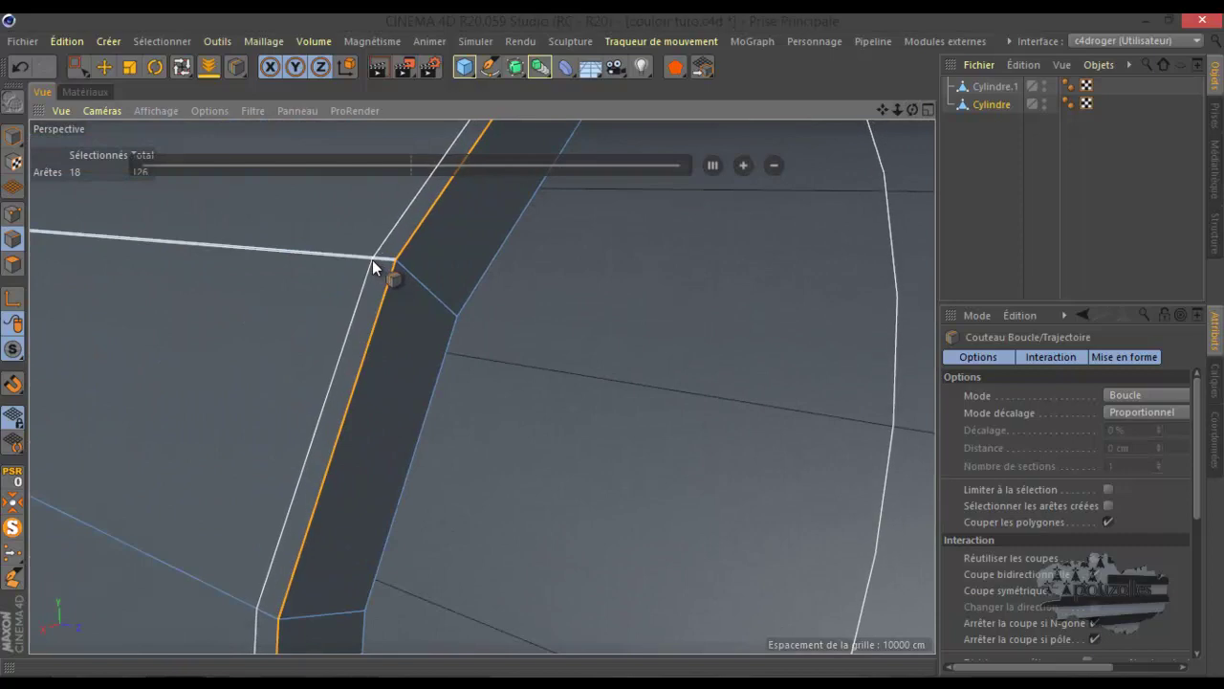
click(378, 263)
drag(404, 273, 447, 304)
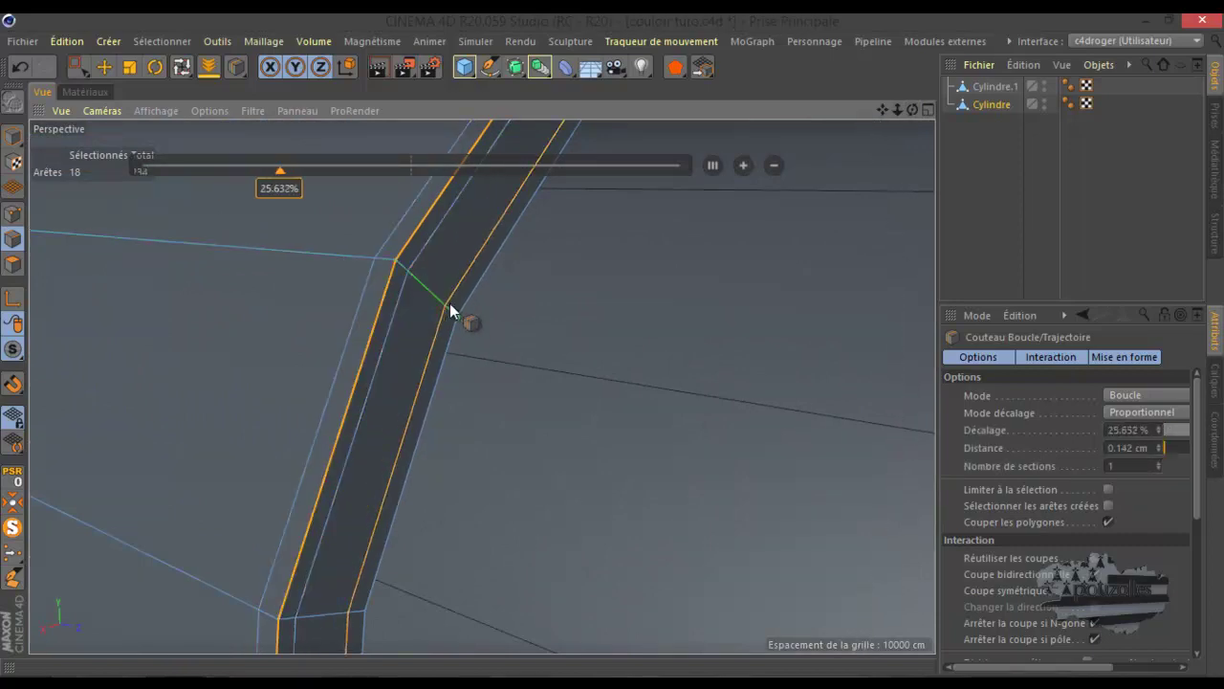
Step: Add a loop cut on the ring's inside wall close to the rim's inner edge, at about 12% offset
alt+drag(611, 343, 615, 350)
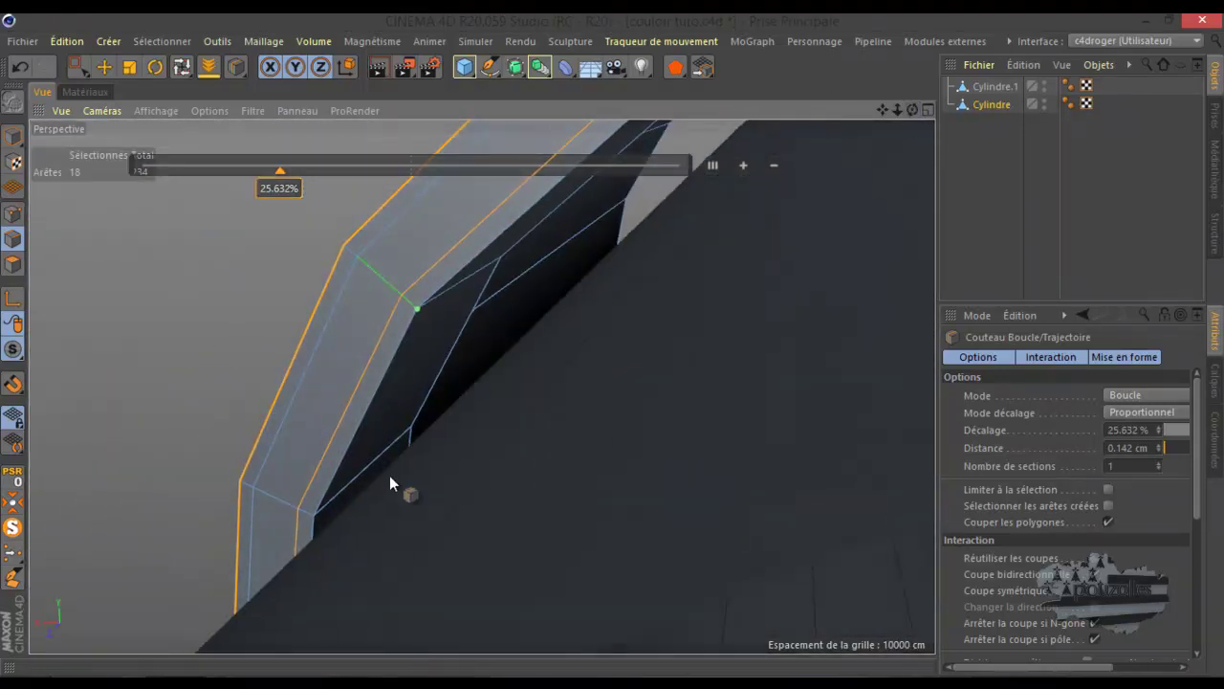
click(328, 506)
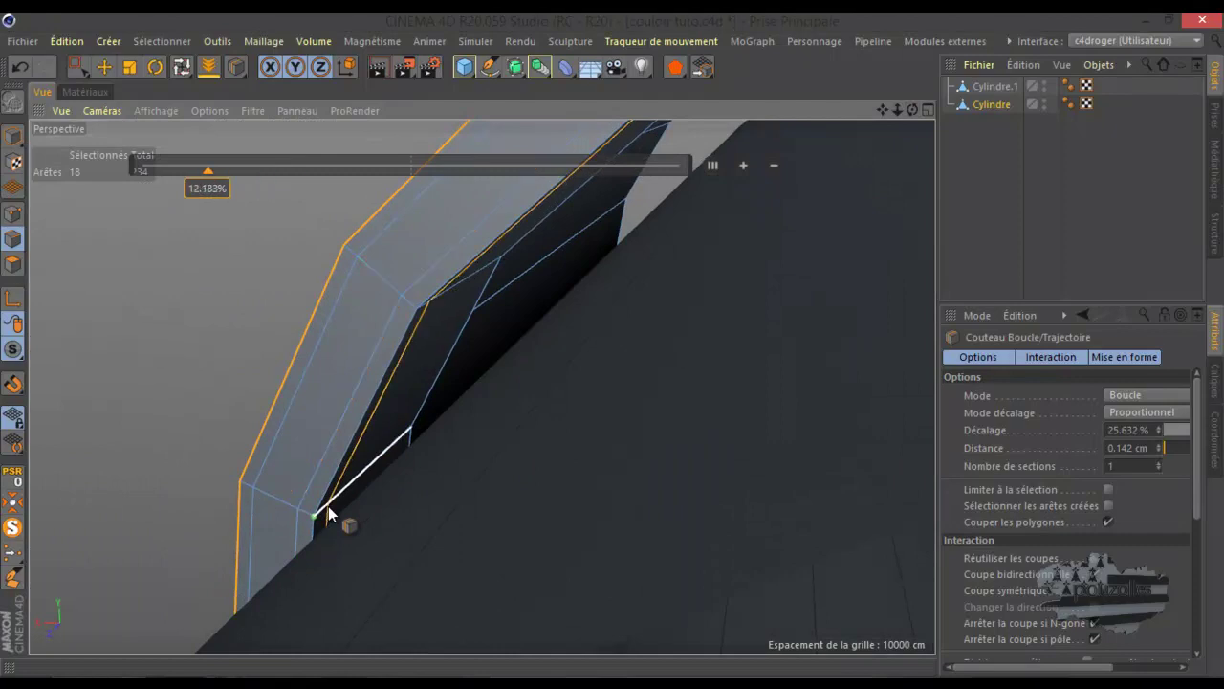
scroll(546, 386, down, 5)
scroll(556, 370, down, 1)
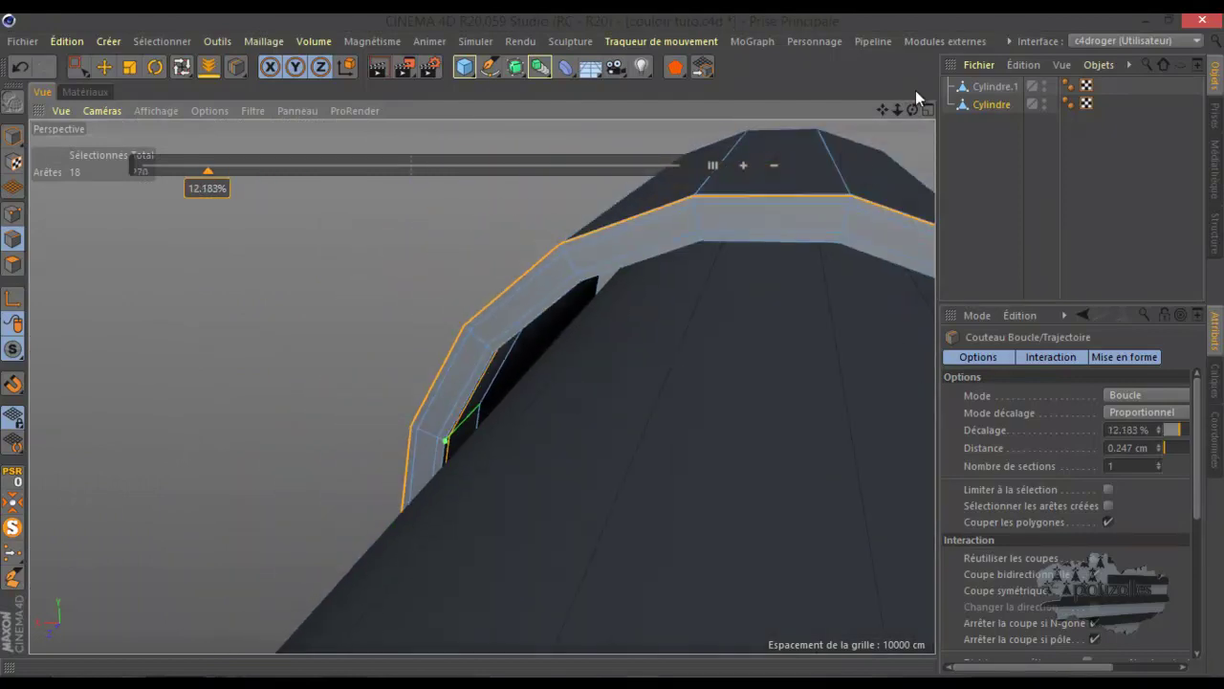
Step: Select the long pipe Cylindre.1 and switch to polygon editing at its end near the ring
drag(912, 109, 617, 343)
scroll(723, 193, down, 4)
click(986, 87)
scroll(794, 216, down, 2)
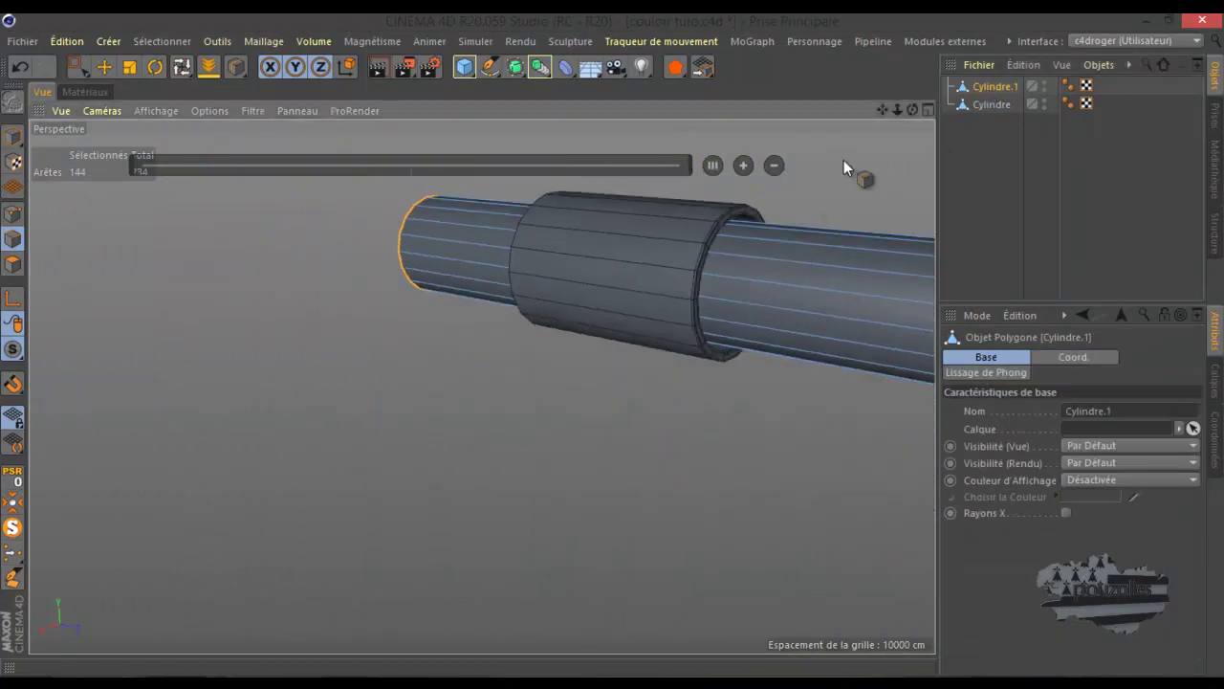
drag(912, 110, 778, 316)
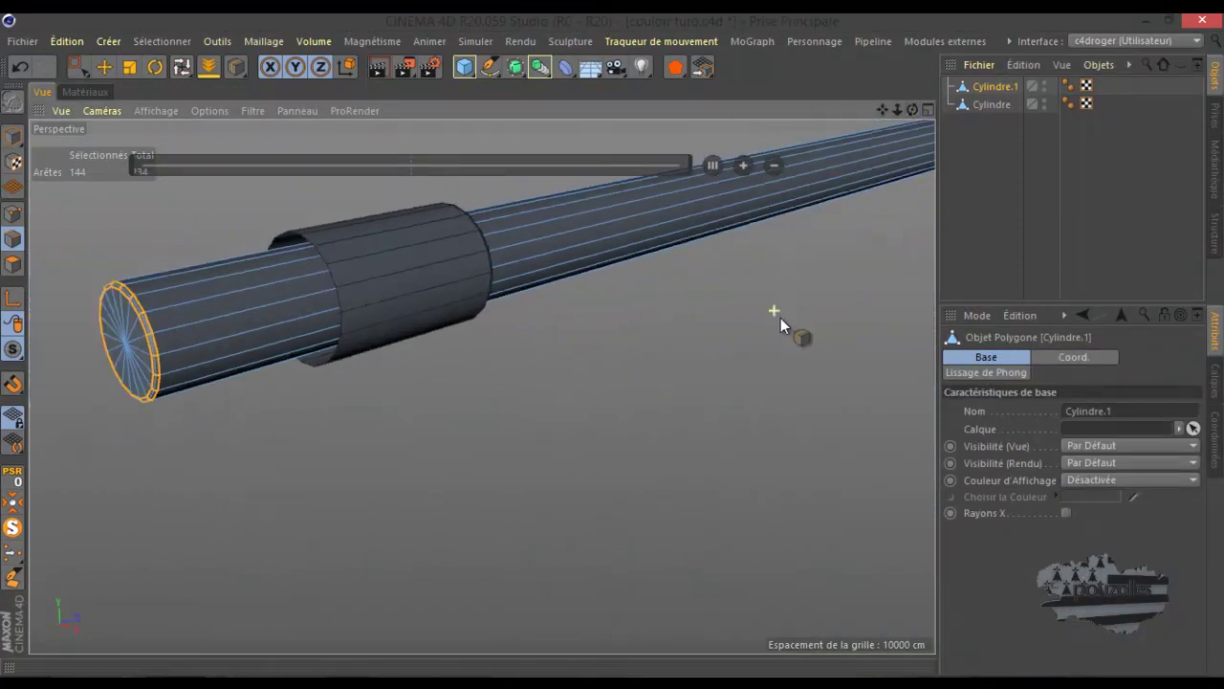
scroll(326, 388, up, 6)
scroll(470, 401, down, 5)
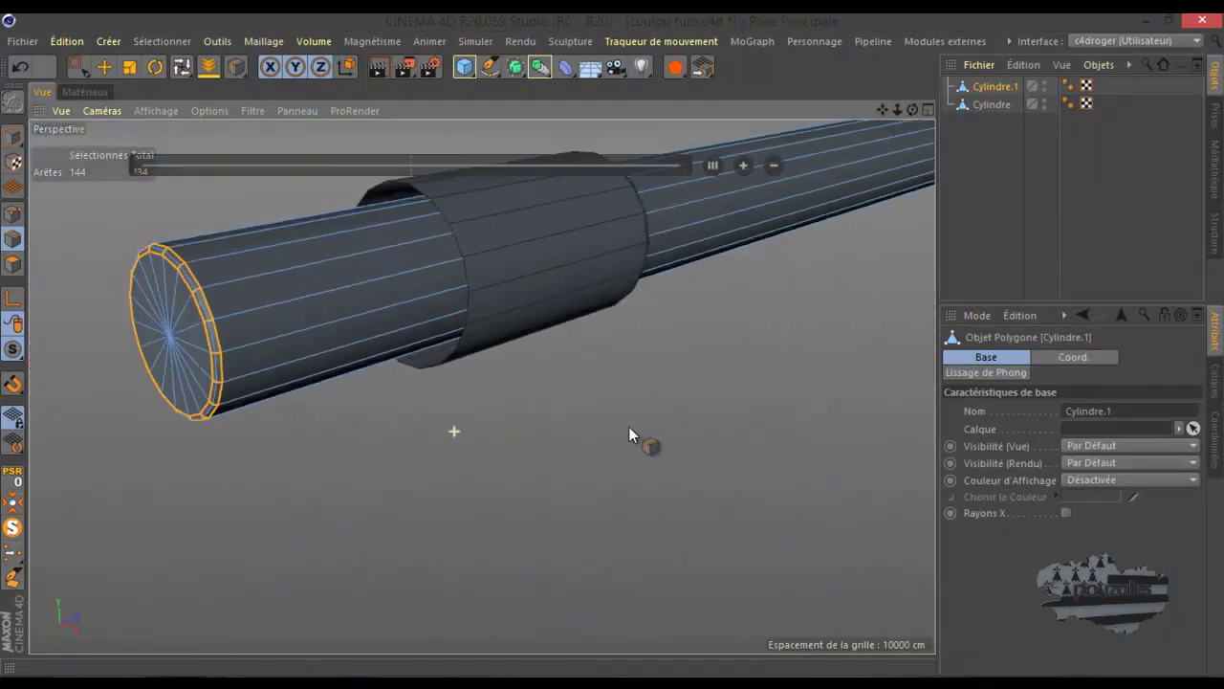
scroll(145, 342, up, 6)
scroll(147, 342, down, 3)
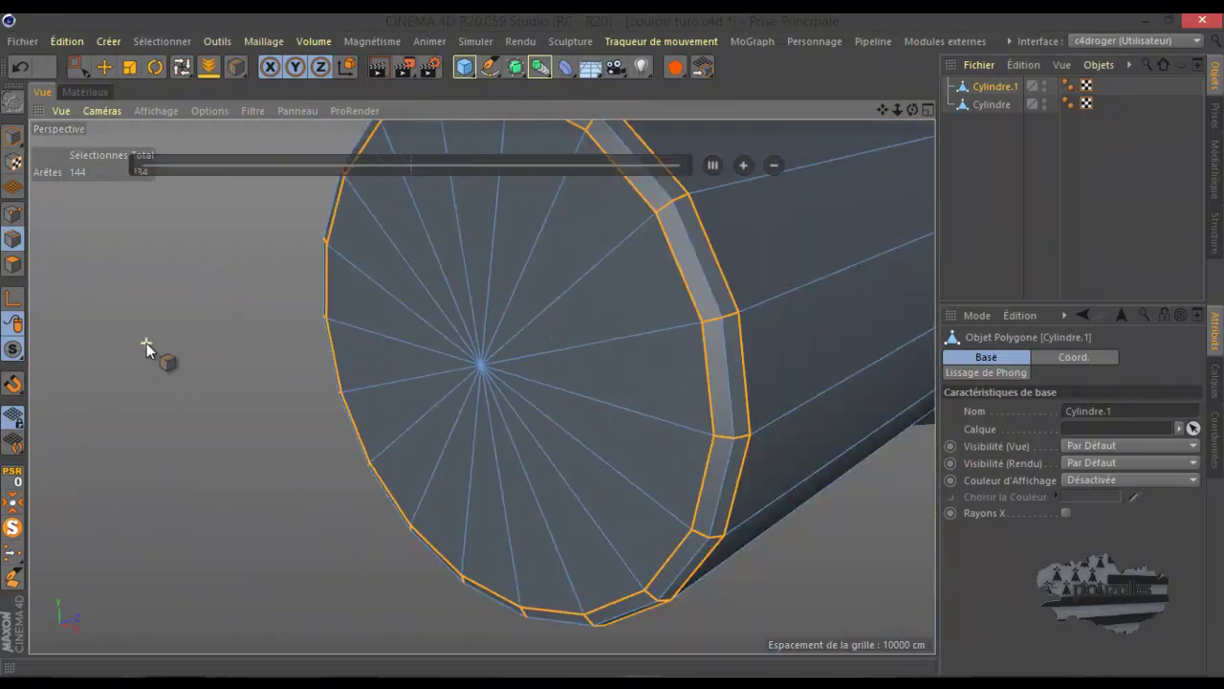
click(14, 264)
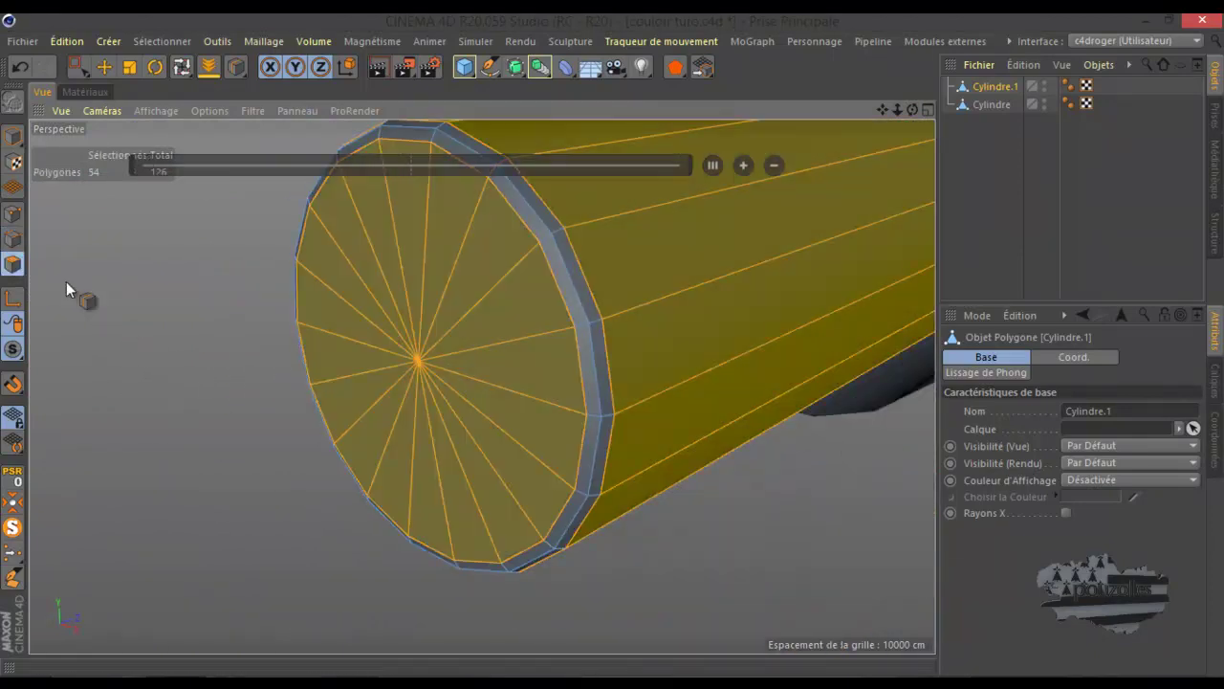
Step: Ring-select the cap and bevel polygons at the pipe's end near the ring and delete them
key(u)
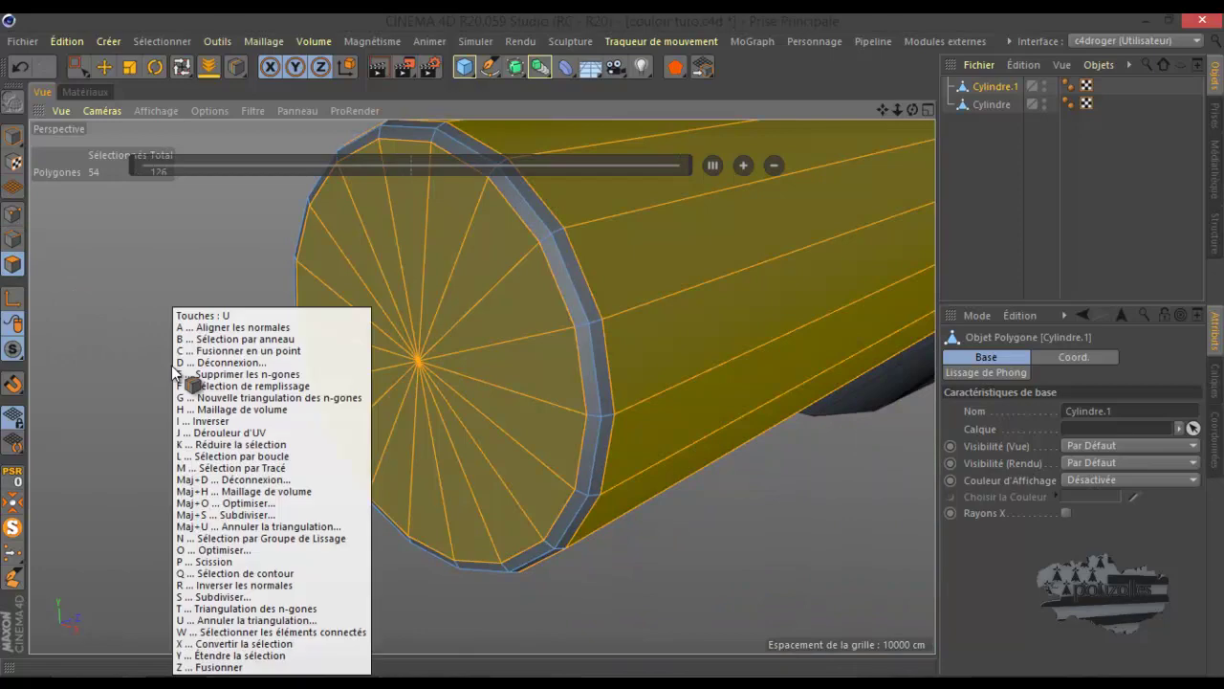
key(b)
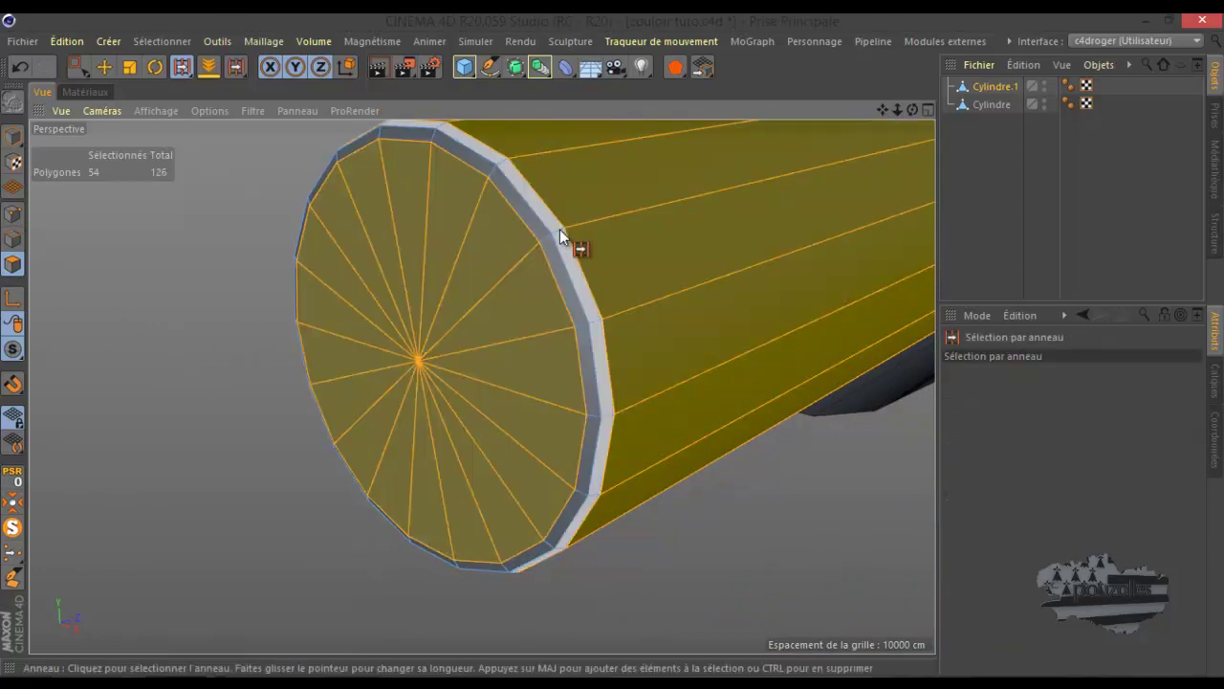
click(560, 229)
shift+click(528, 251)
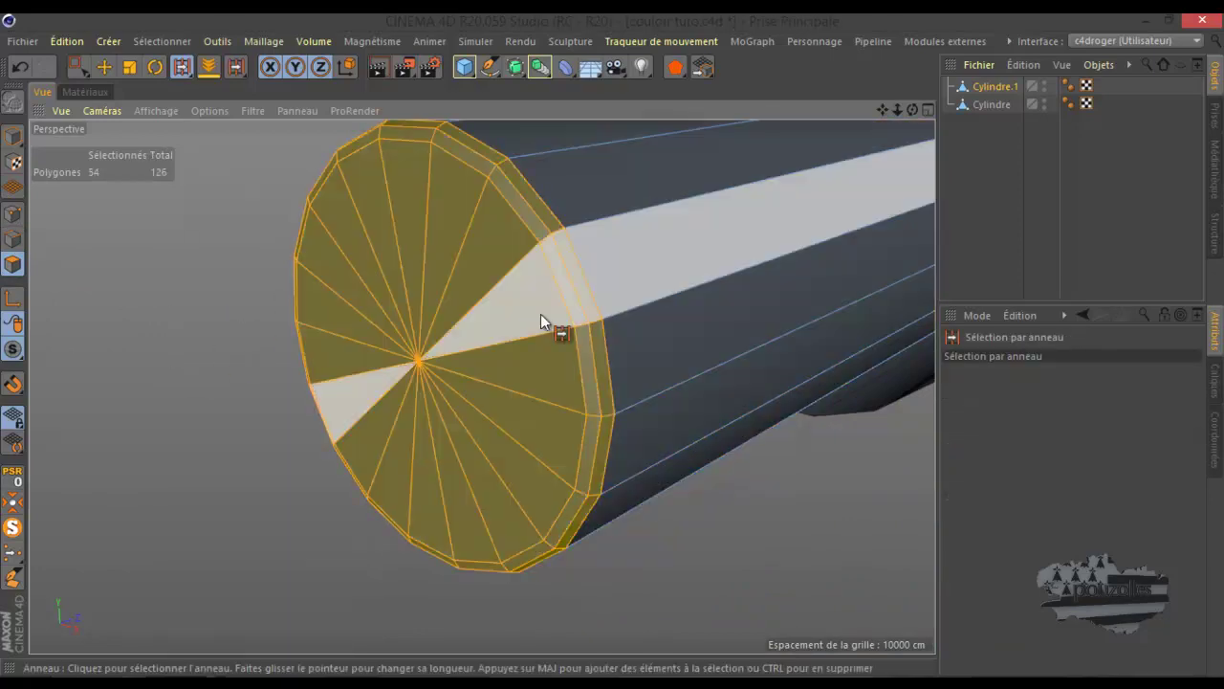
key(Delete)
Step: Ring-select the cap and bevel polygons at the pipe's far end and delete them
alt+drag(510, 367, 136, 440)
scroll(134, 441, down, 10)
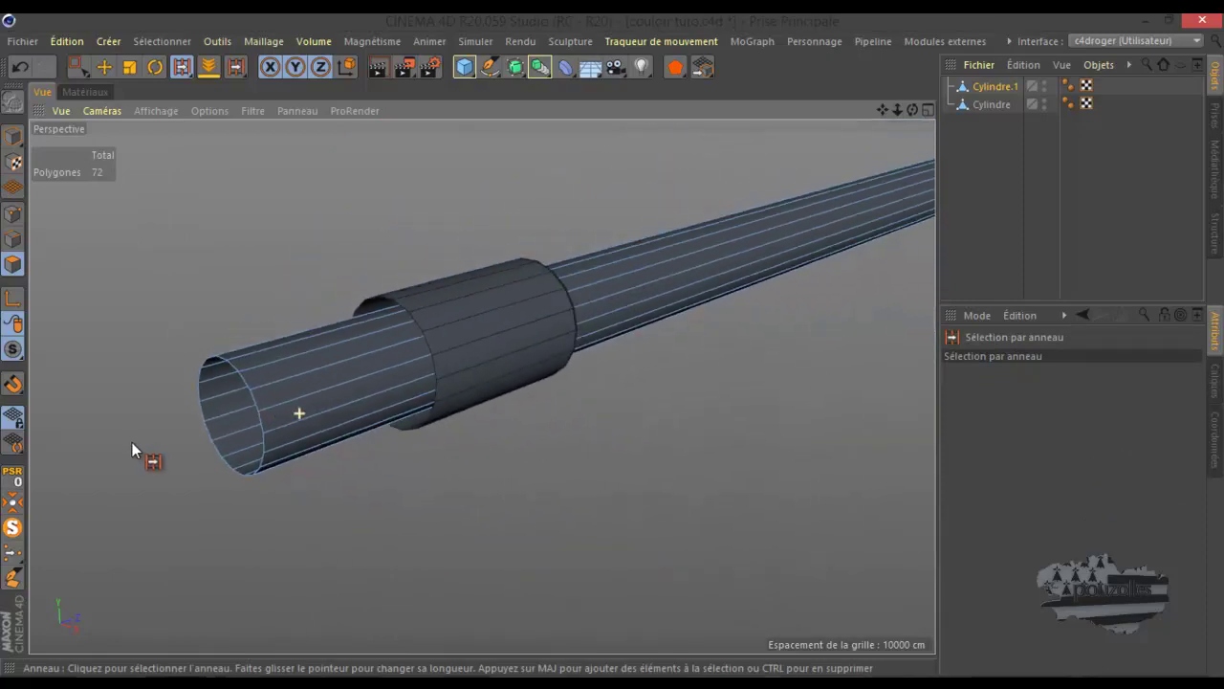
scroll(248, 345, down, 5)
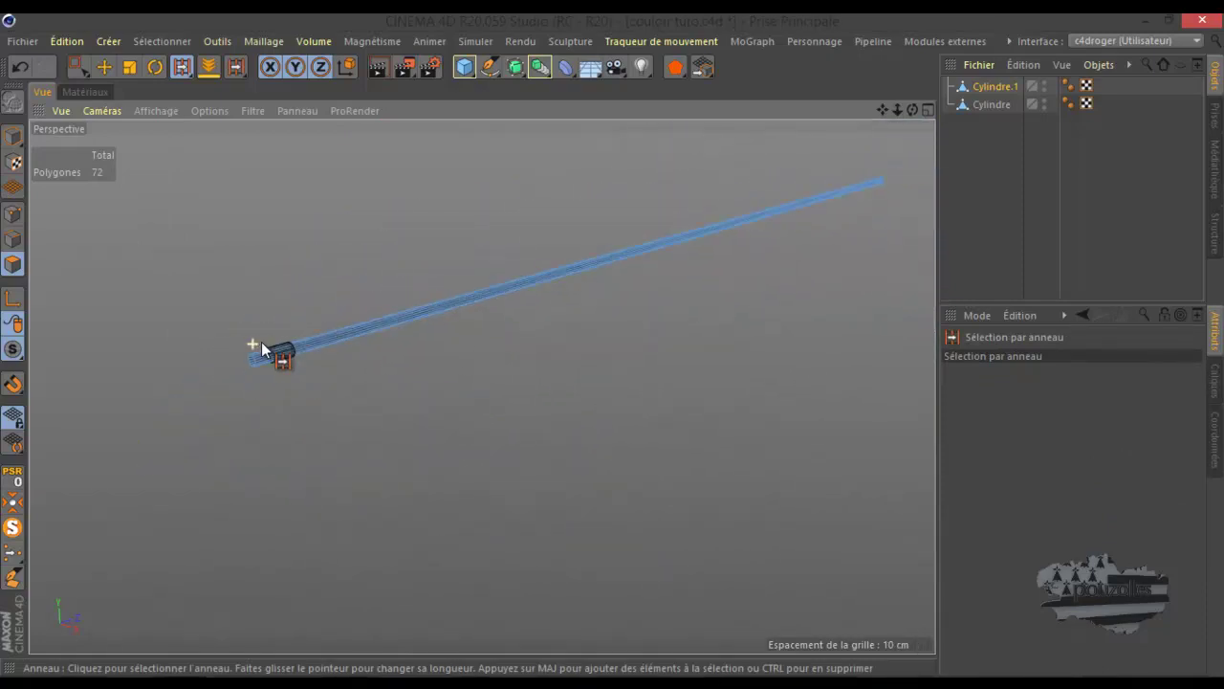
drag(912, 110, 577, 245)
scroll(177, 299, down, 5)
scroll(176, 298, down, 3)
scroll(574, 383, up, 10)
scroll(544, 364, up, 8)
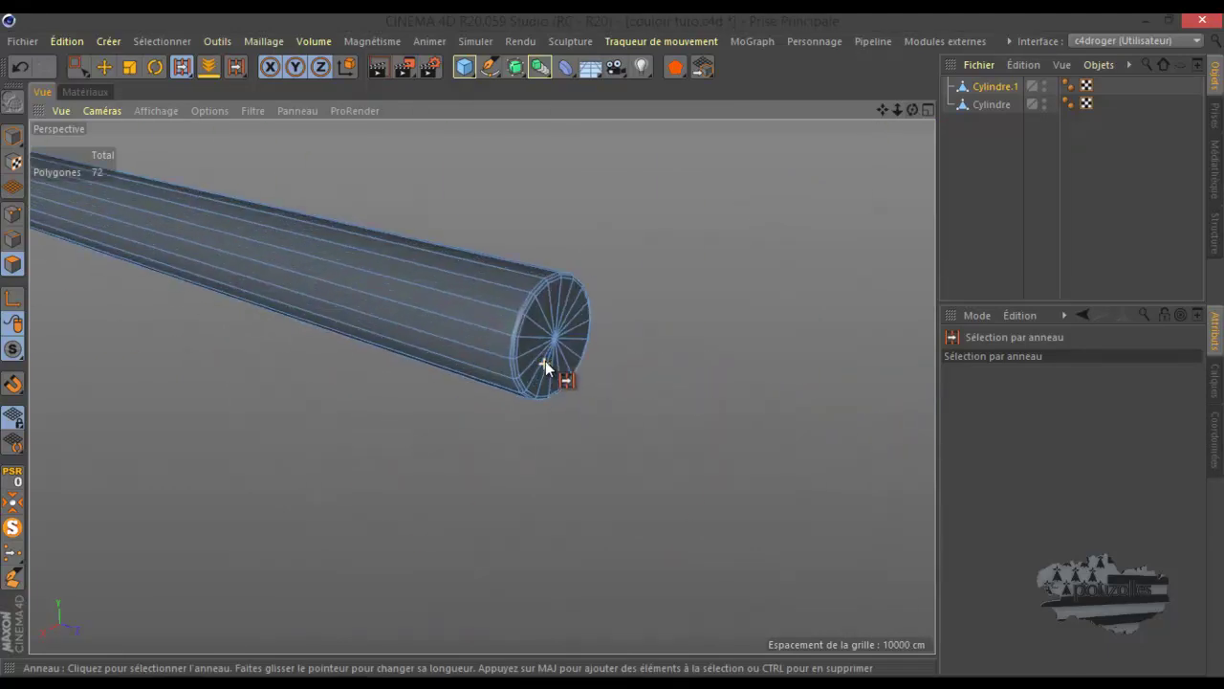
drag(494, 255, 623, 383)
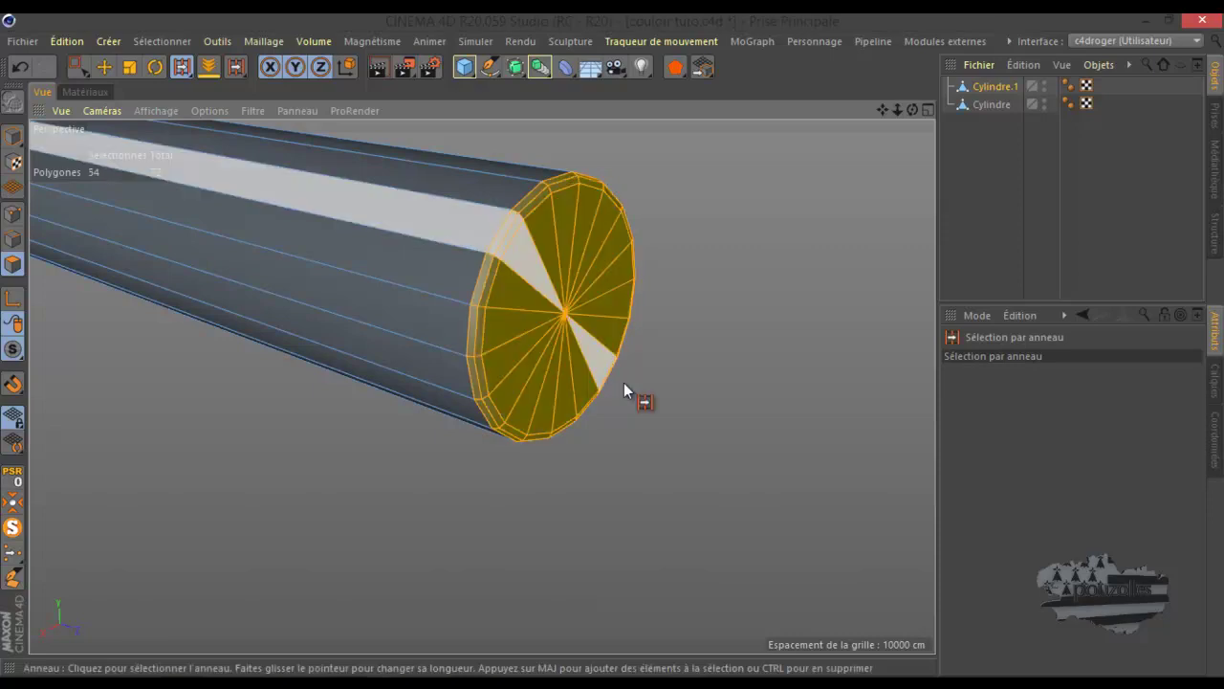
key(Delete)
Step: Leave solo display, group the pipe and the ring, and place the group under the Subdivision Surface
scroll(758, 369, down, 4)
scroll(839, 366, down, 4)
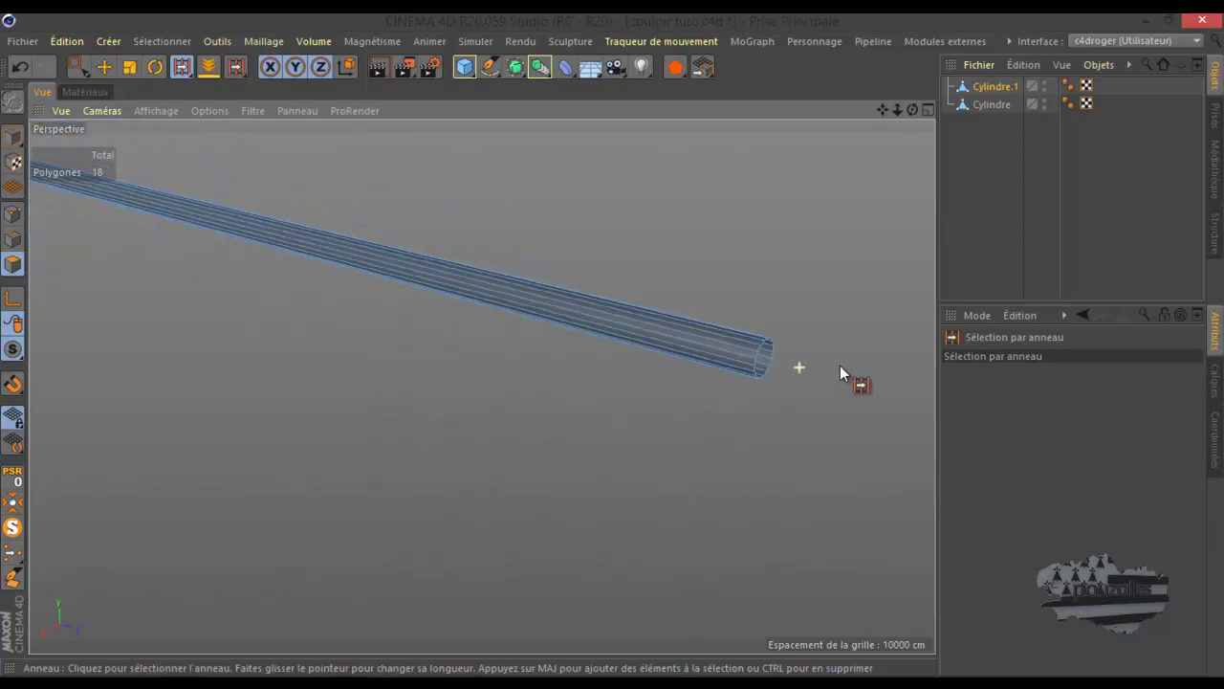
click(13, 527)
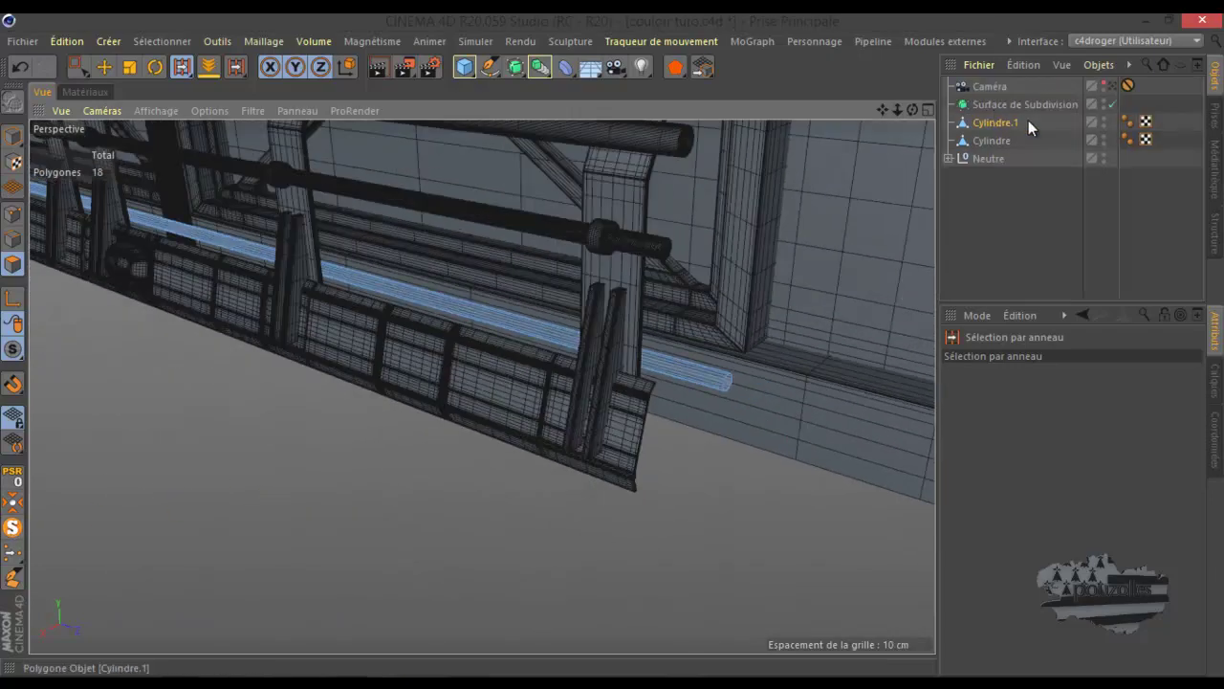
ctrl+click(991, 140)
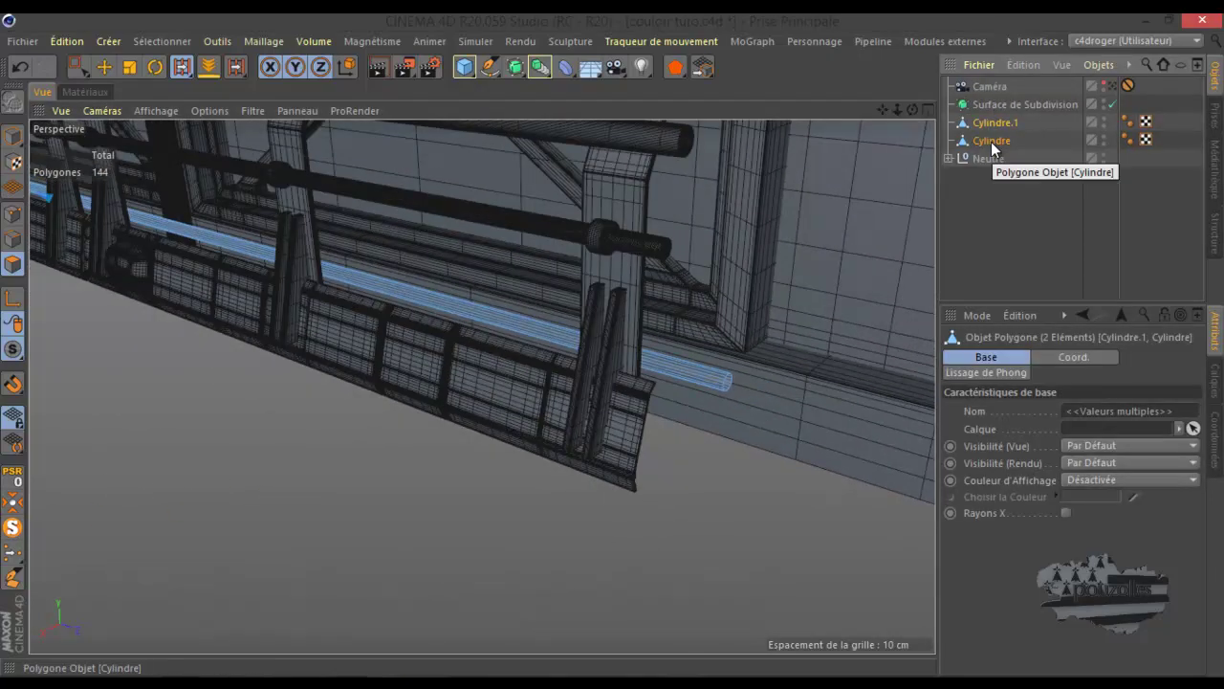
key(alt+g)
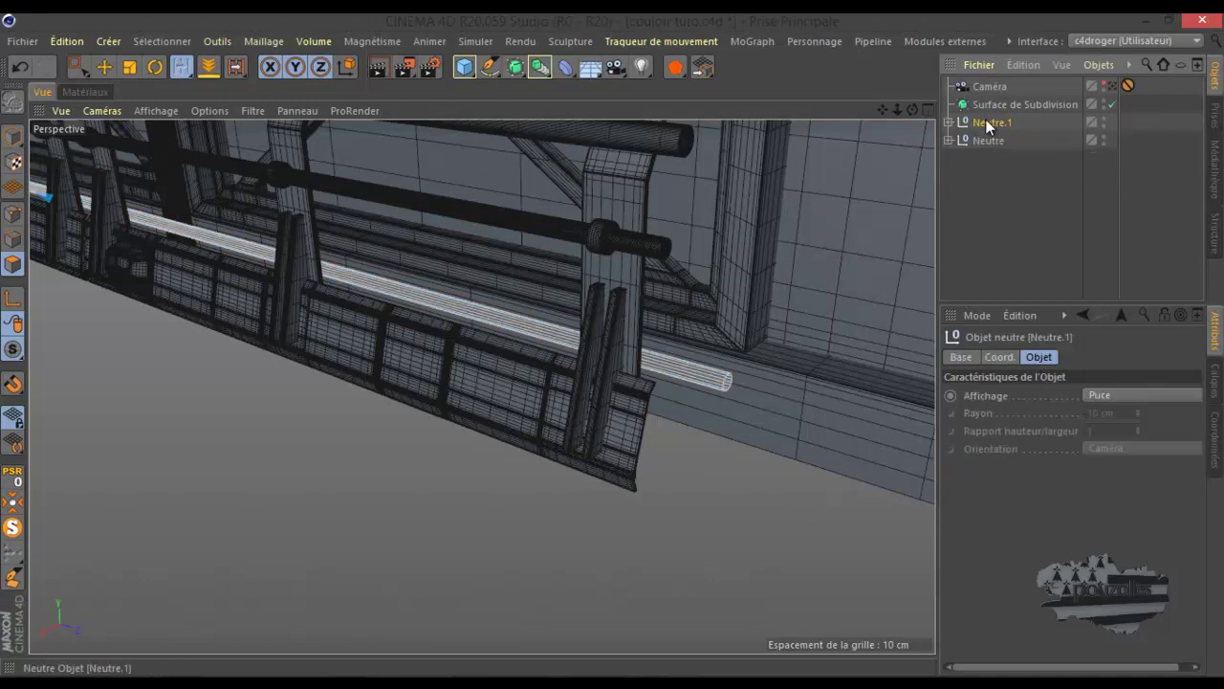
drag(1001, 104, 1004, 101)
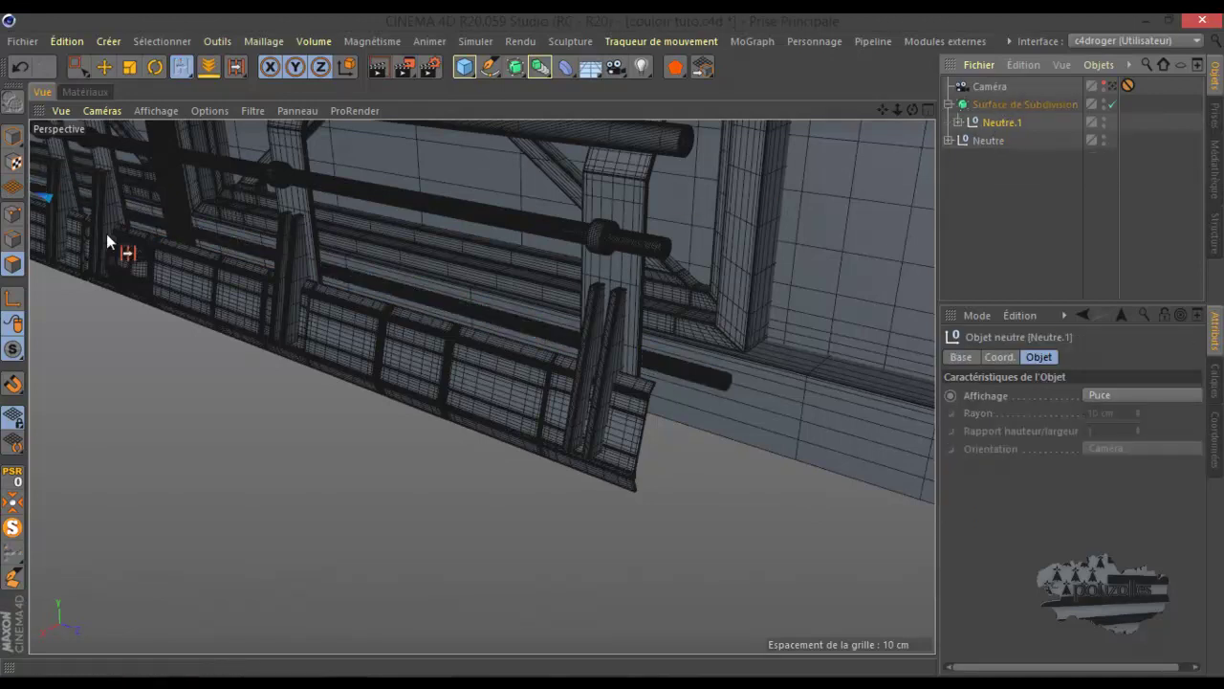
Step: Render the perspective view to examine the smoothed pipe and ring behind the railing
alt+drag(197, 234, 512, 234)
scroll(512, 242, down, 5)
scroll(126, 156, up, 10)
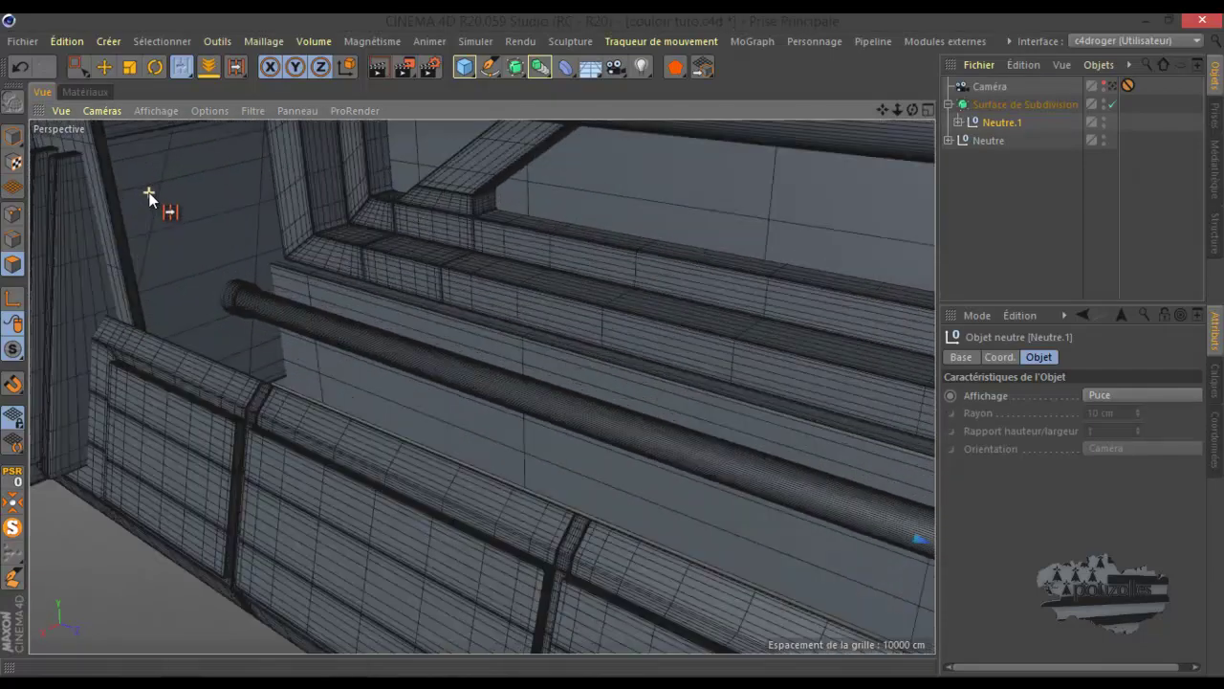
scroll(150, 198, down, 8)
click(374, 71)
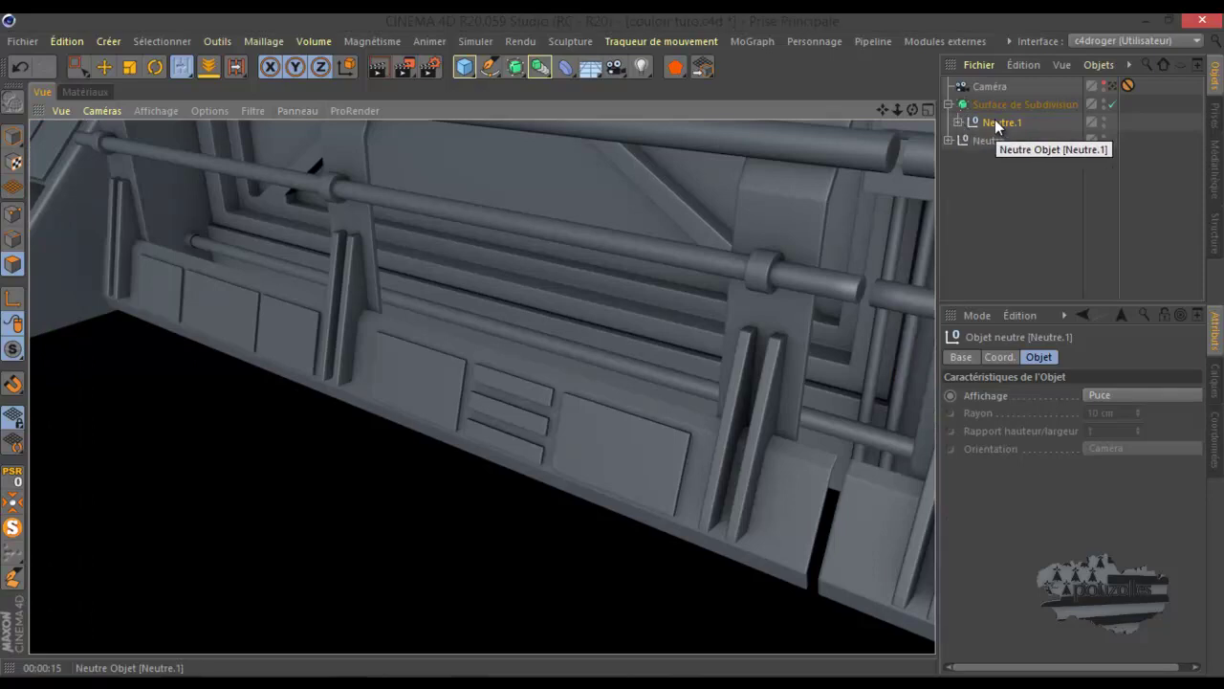
Step: Group Cylindre.1 and Cylindre in a nested null inside the Neutre.1 group
click(958, 122)
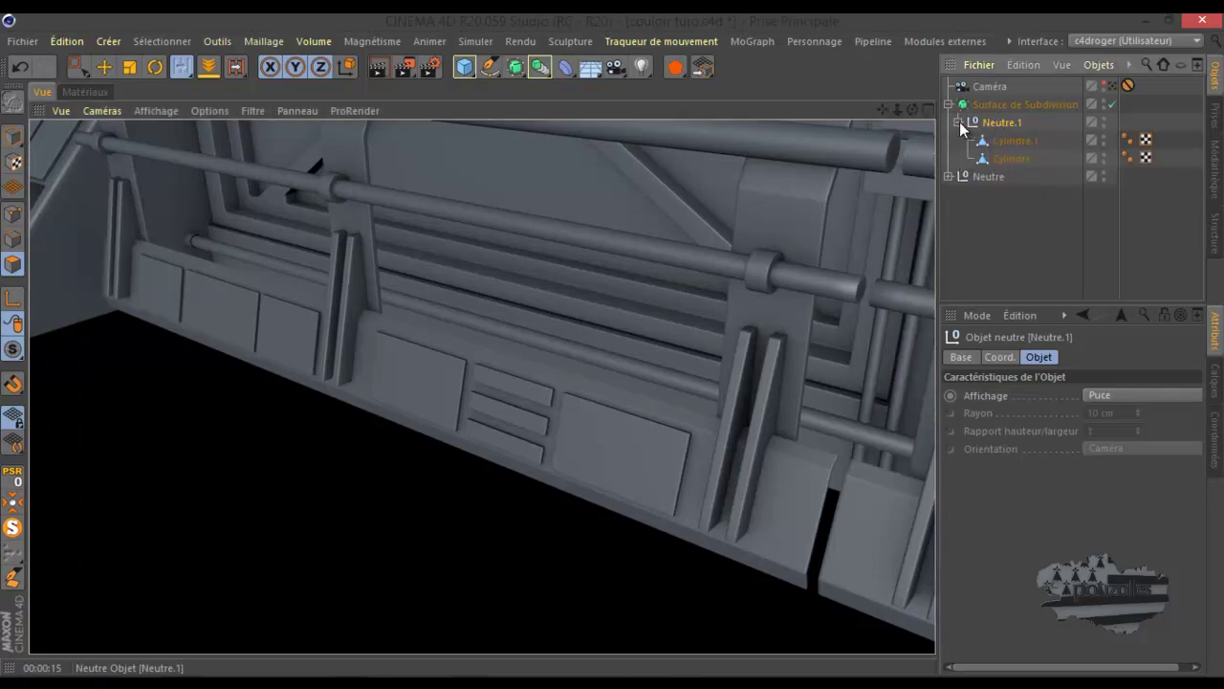
drag(1055, 138, 1005, 162)
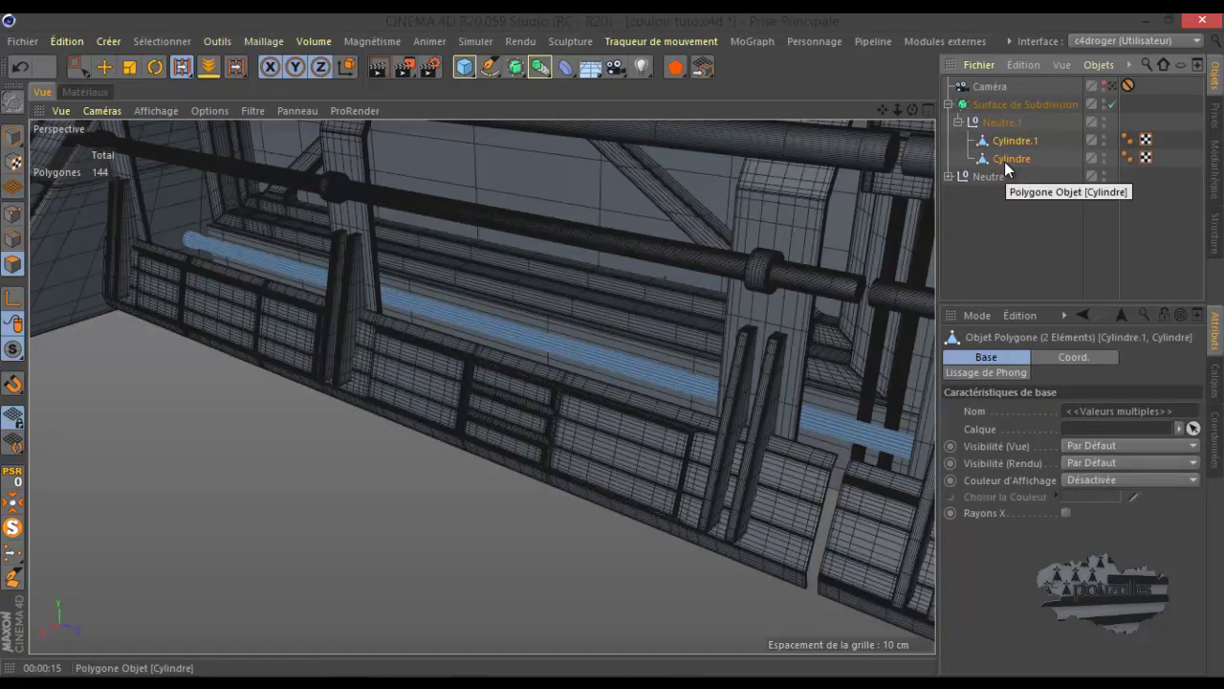
key(alt+g)
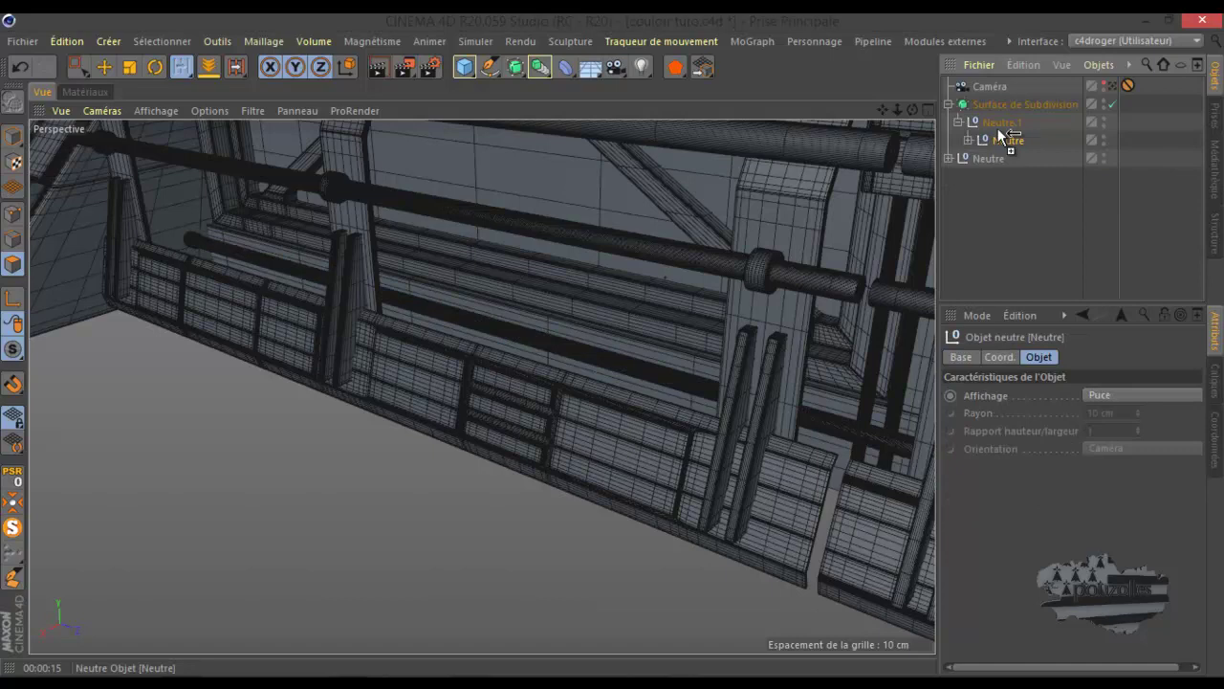
Step: Duplicate the nested pipe group and move the copy along X in the back view, just beside the original pipe
ctrl+drag(1000, 141, 999, 131)
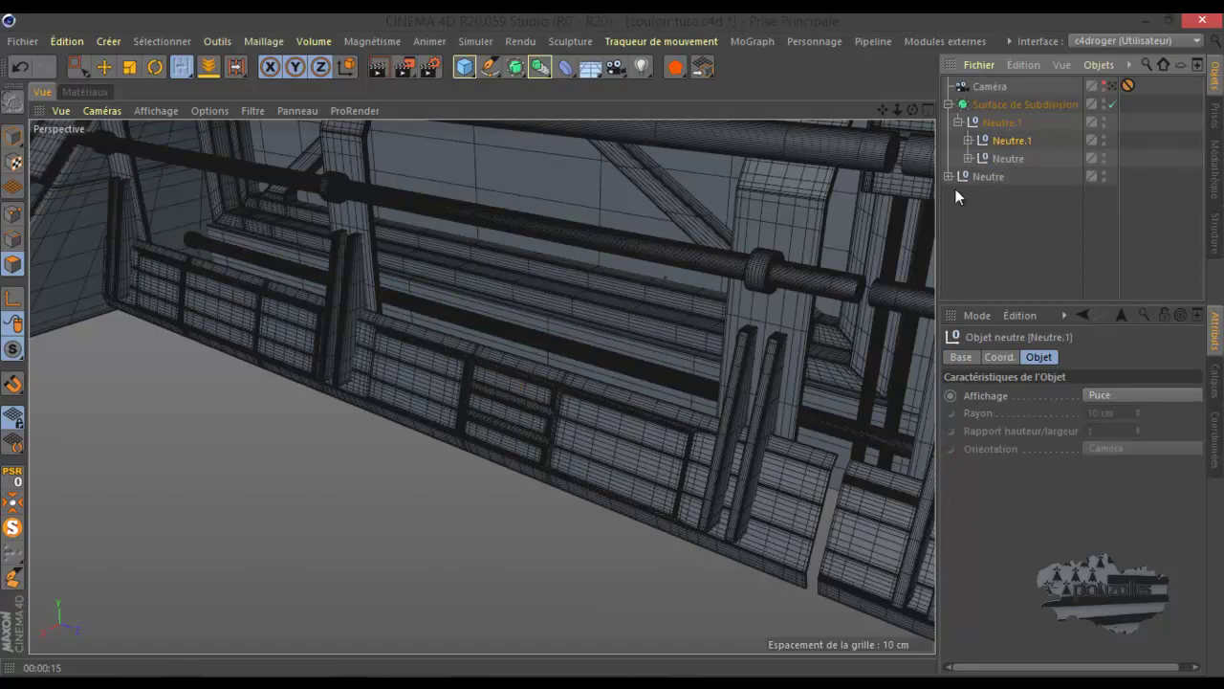
click(105, 65)
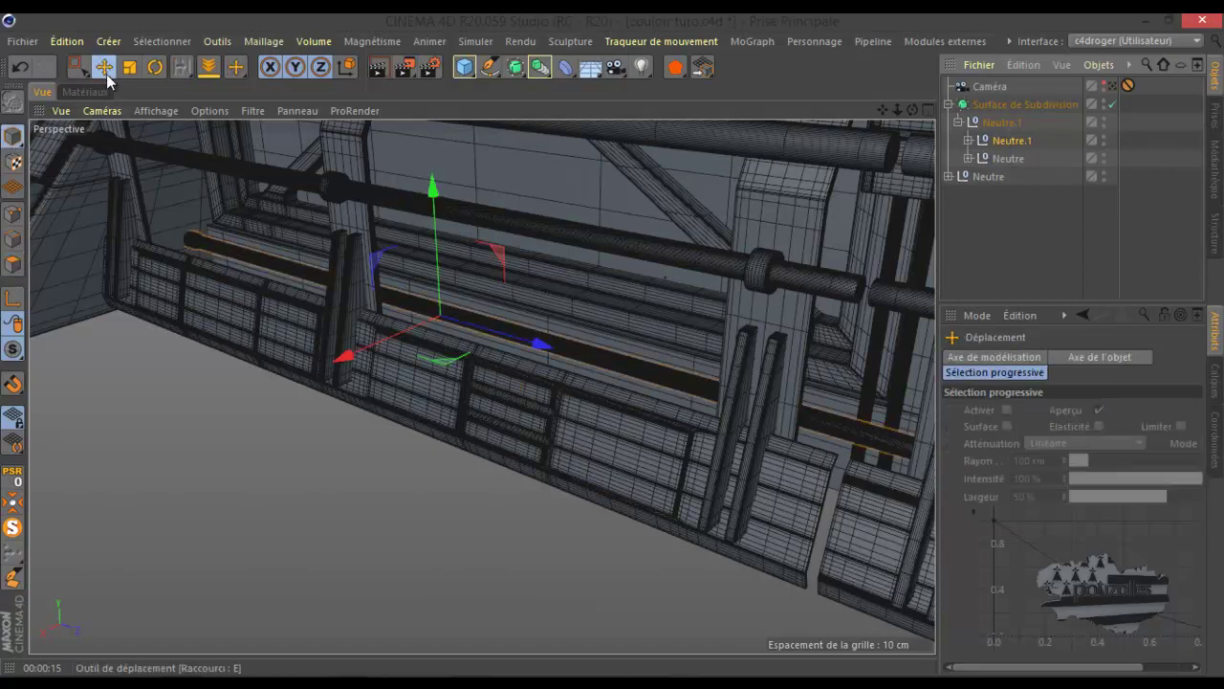
middle_click(229, 308)
middle_click(631, 544)
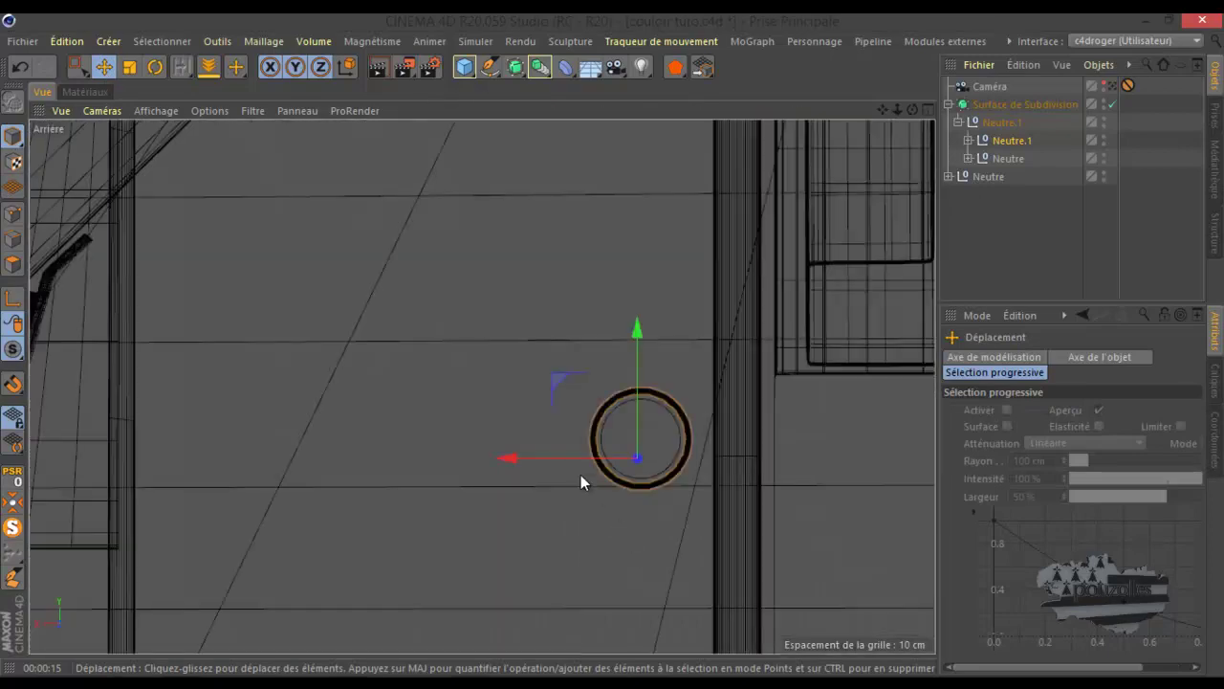
ctrl+drag(559, 459, 424, 463)
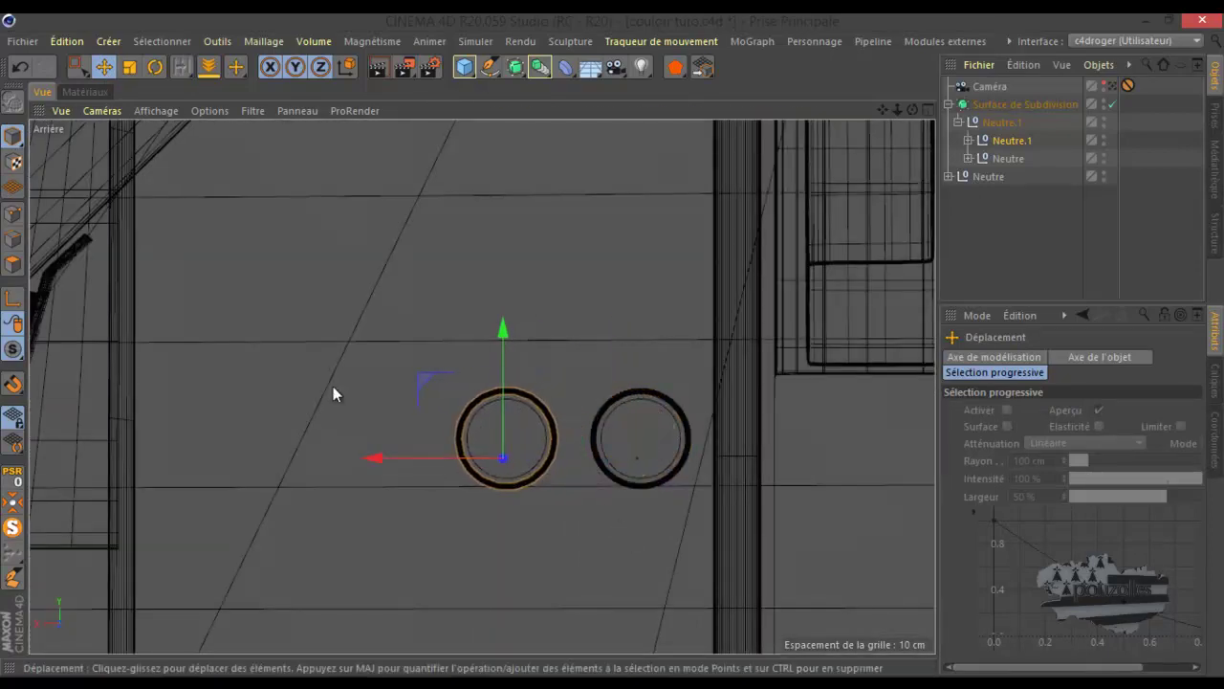
Step: Check the two parallel pipes in perspective and through the scene camera, and return to the four-view layout
middle_click(325, 363)
middle_click(302, 307)
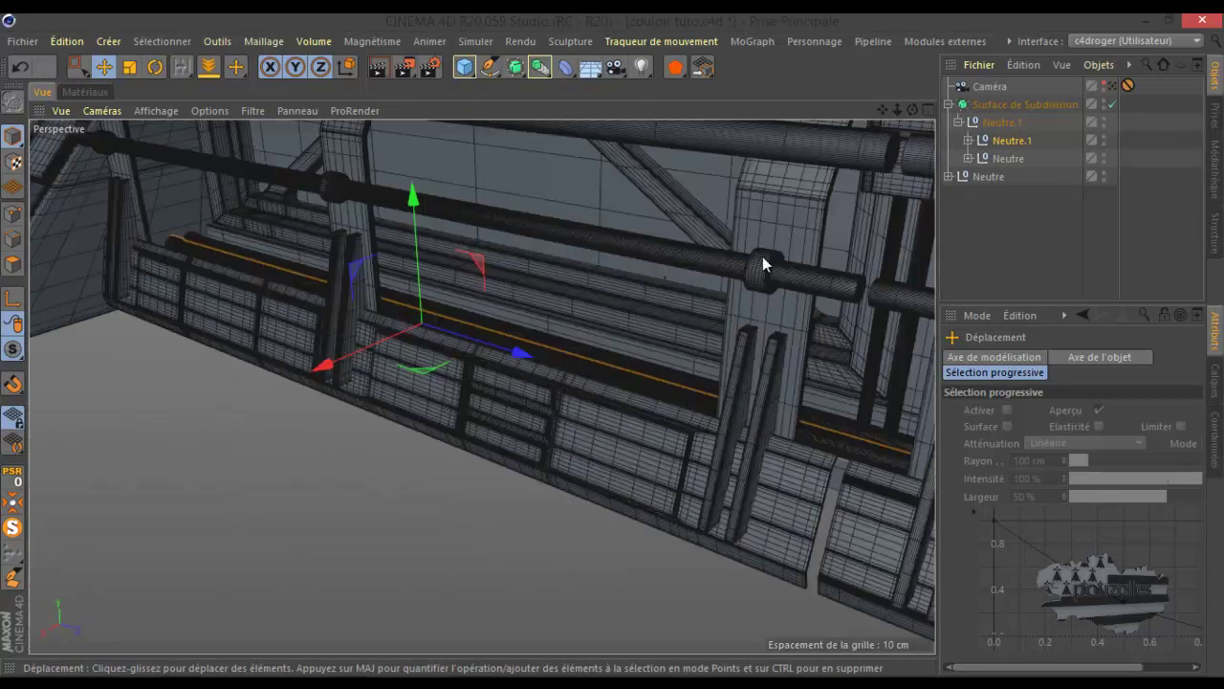
click(1114, 85)
click(1116, 89)
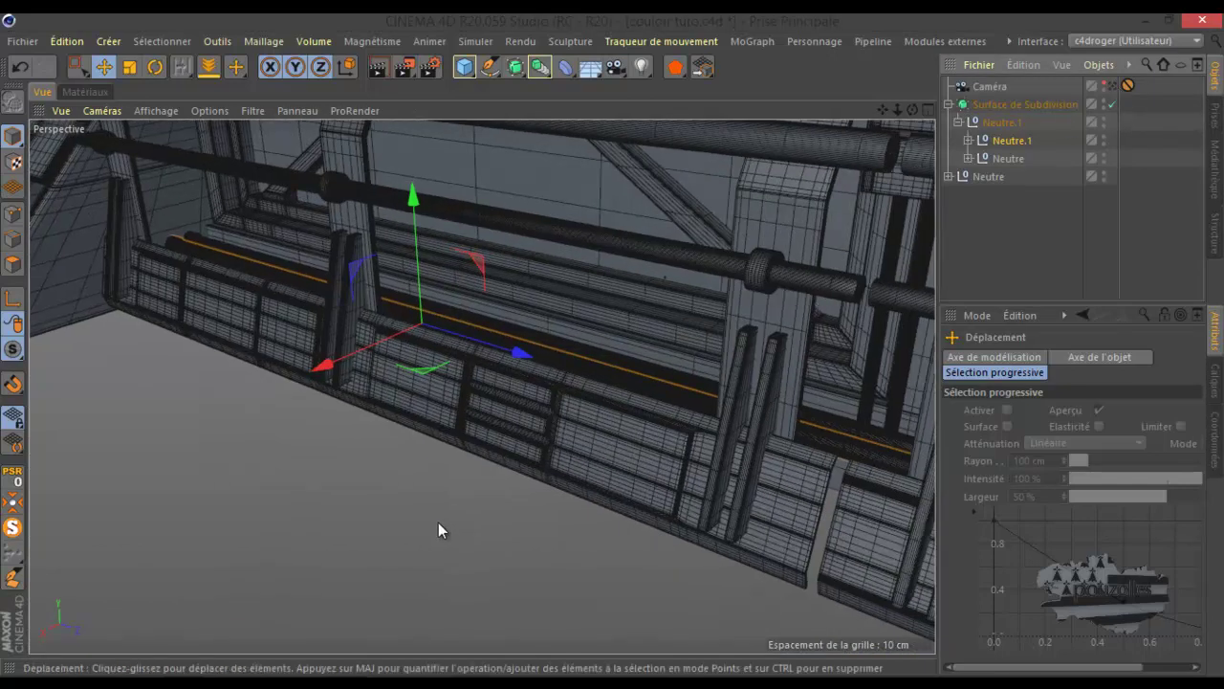
middle_click(434, 525)
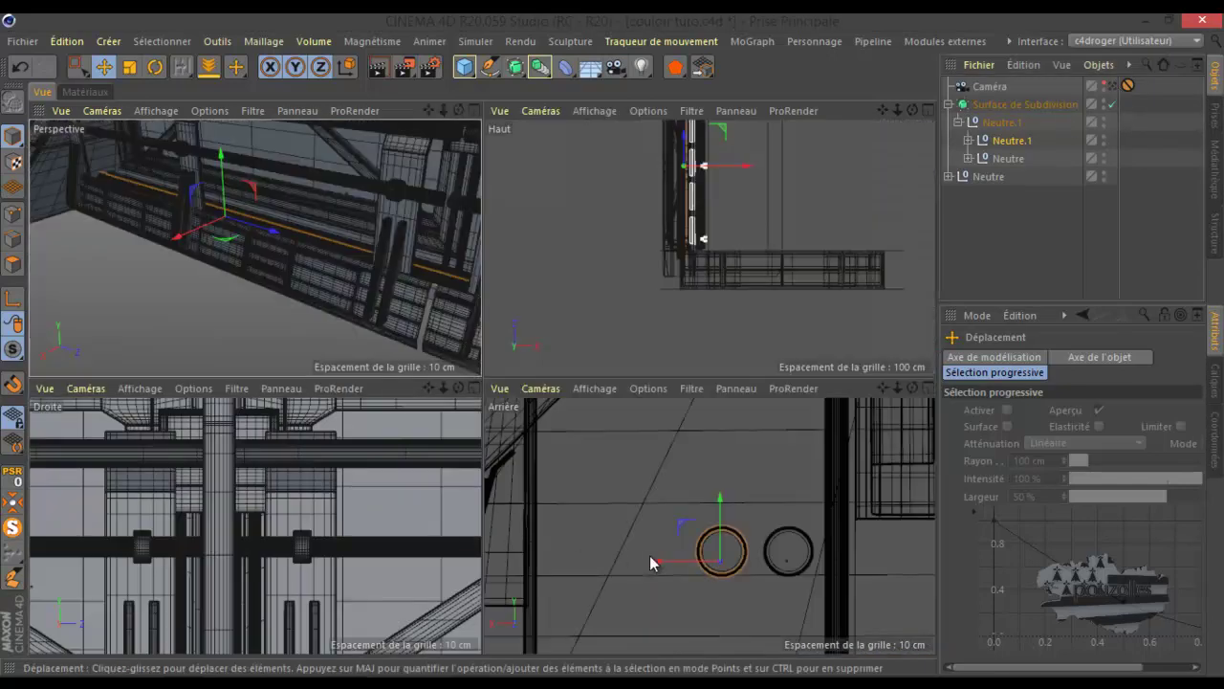
Step: Duplicate the nested Neutre.1 pipe group and move the copy along X in the back view, beside the other two pipes
click(1010, 140)
ctrl+drag(665, 562, 596, 569)
Step: Enlarge the perspective view and render it through the scene camera to check the three parallel pipes
middle_click(275, 291)
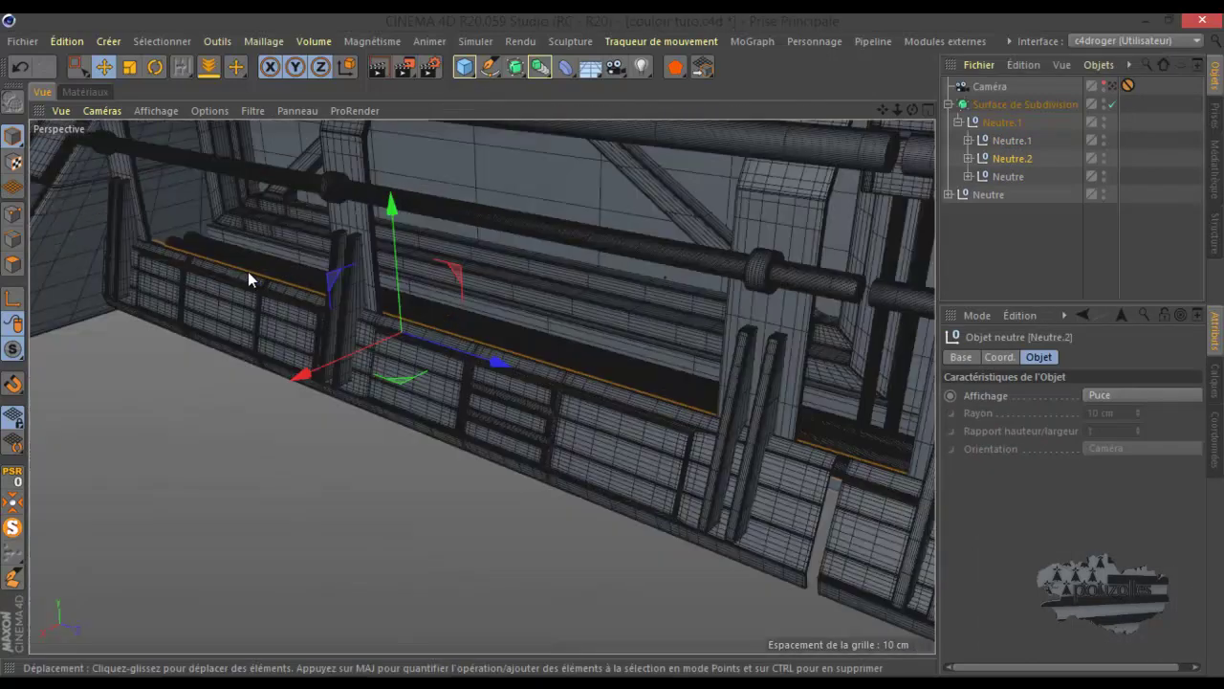
click(1112, 85)
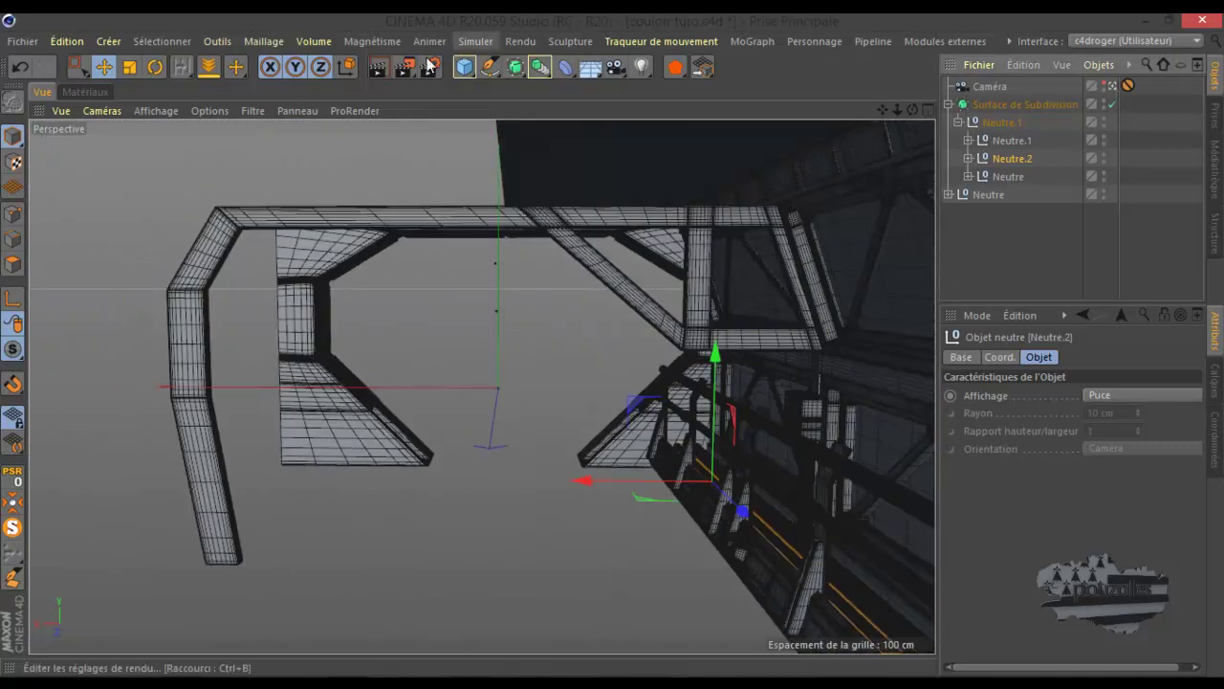
click(378, 68)
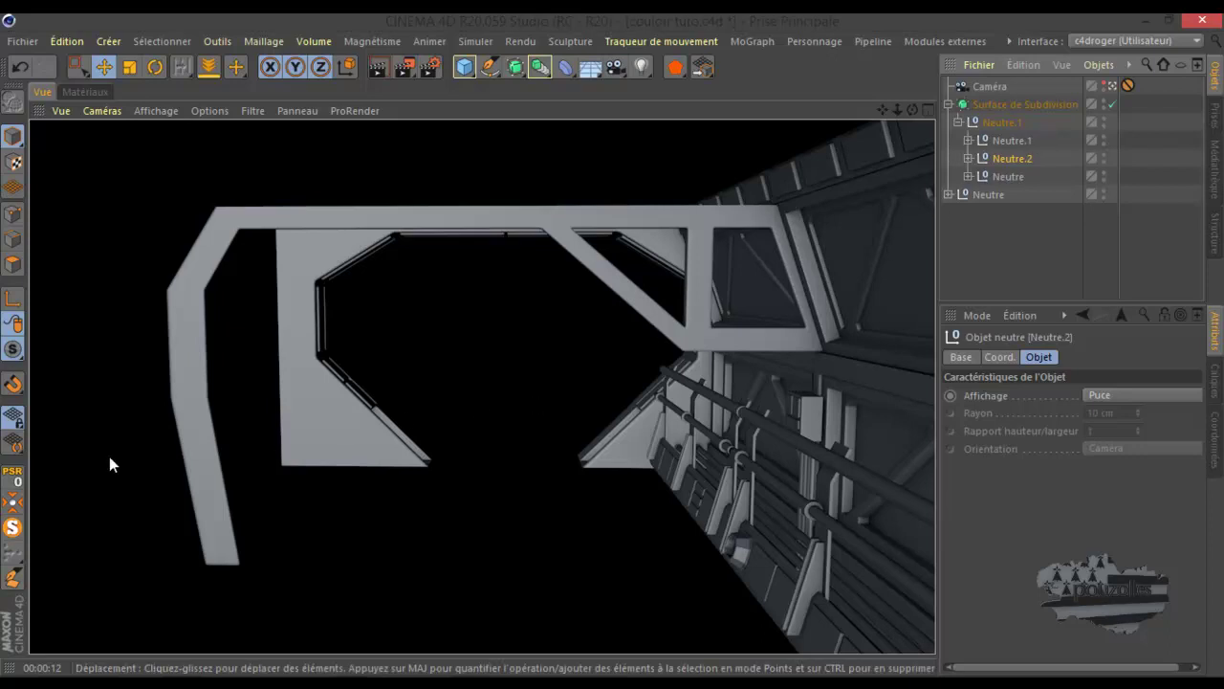
Step: Select the Neutre.1, Neutre.2 and Neutre pipe groups, leave the scene camera and isolate them with Magic Solo
drag(1055, 145, 1011, 170)
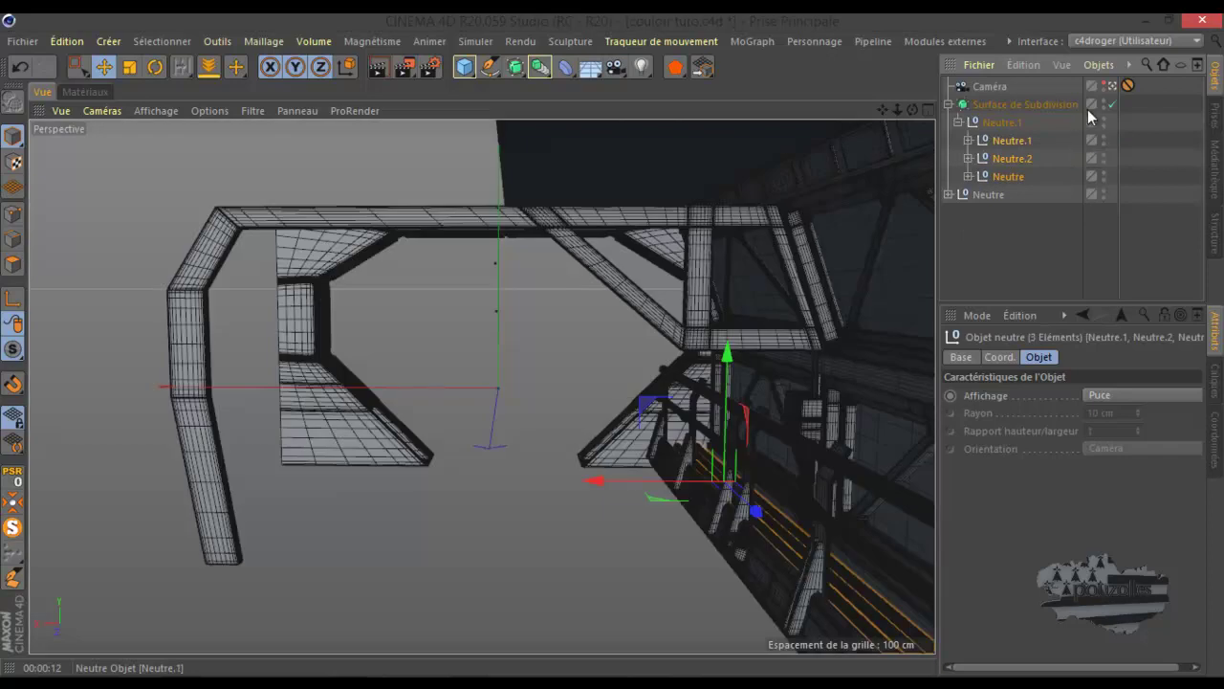
click(1107, 87)
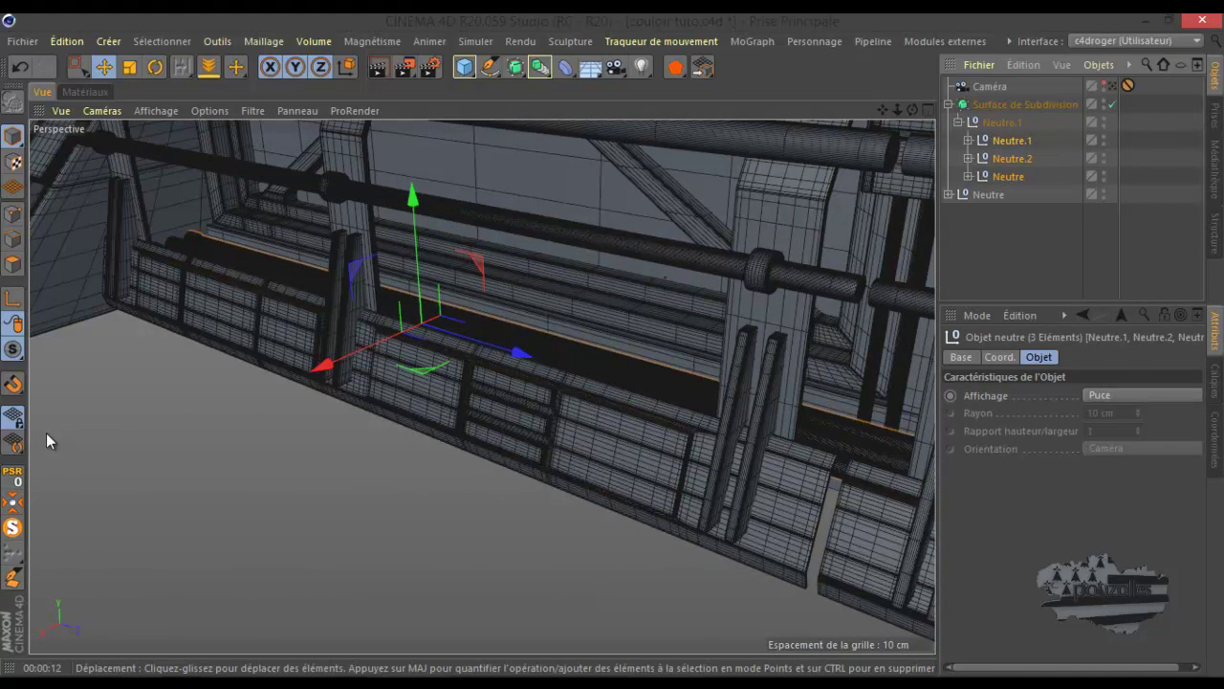
click(12, 527)
scroll(753, 361, down, 2)
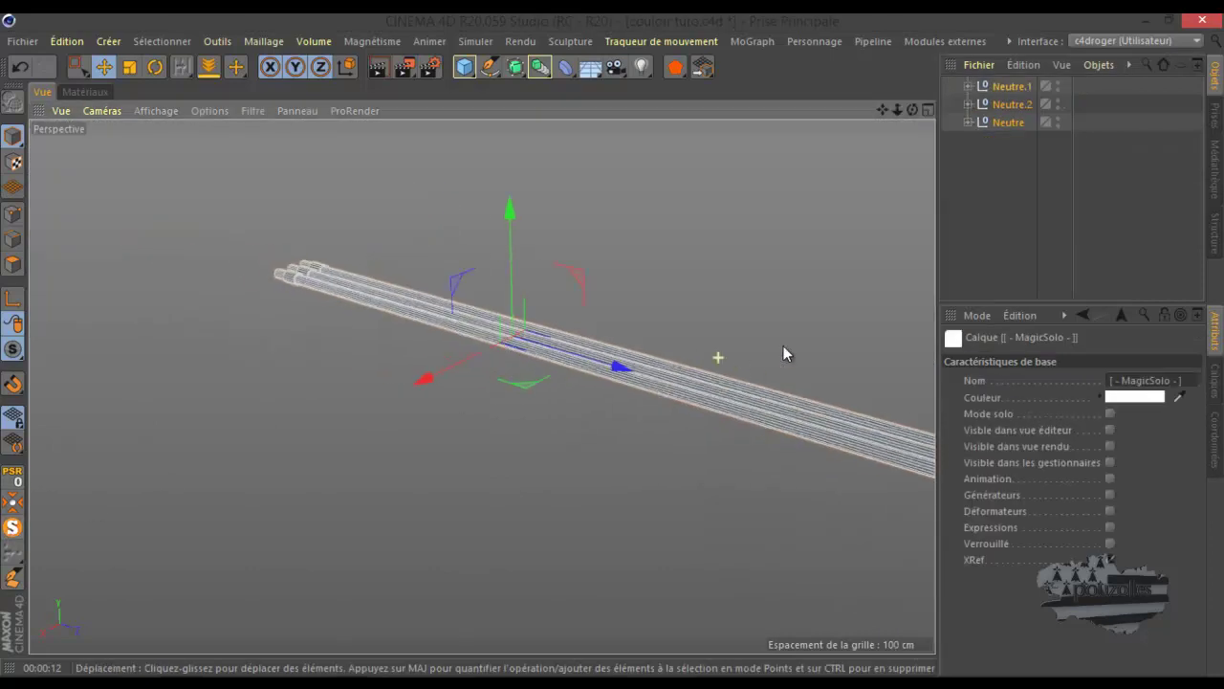
drag(910, 110, 688, 287)
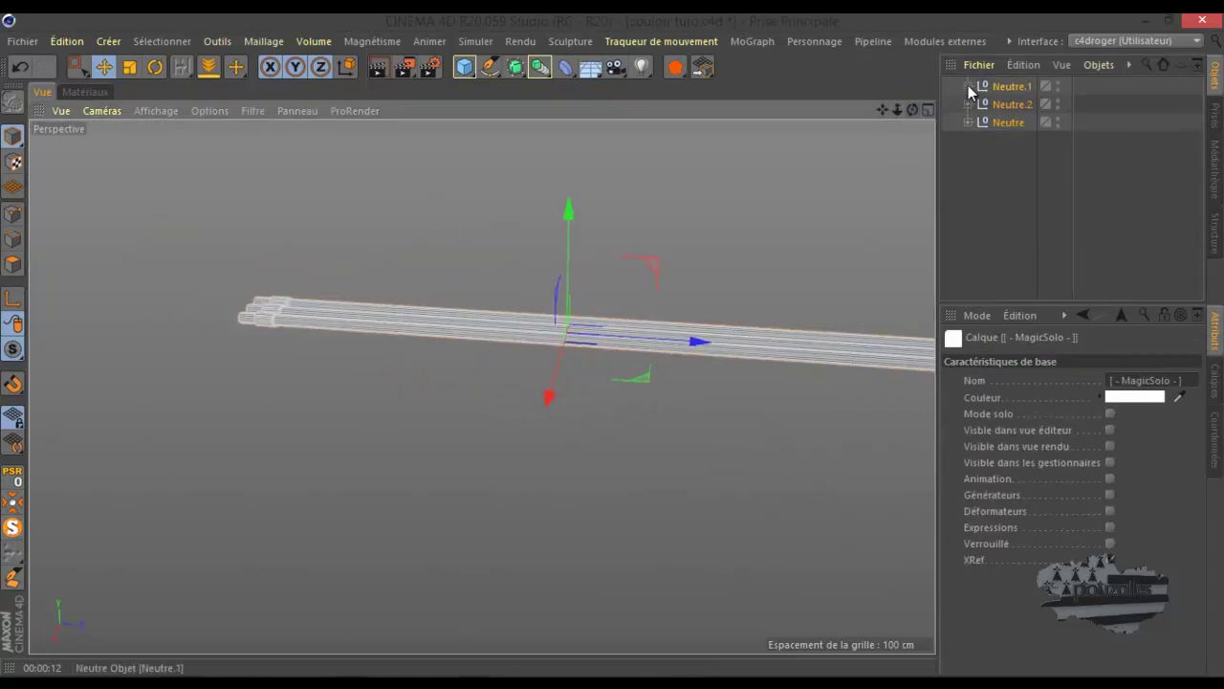
Step: Expand the three pipe groups, select their Cylindre.1 objects together in point mode and clear the point selection
click(967, 86)
click(967, 141)
click(969, 195)
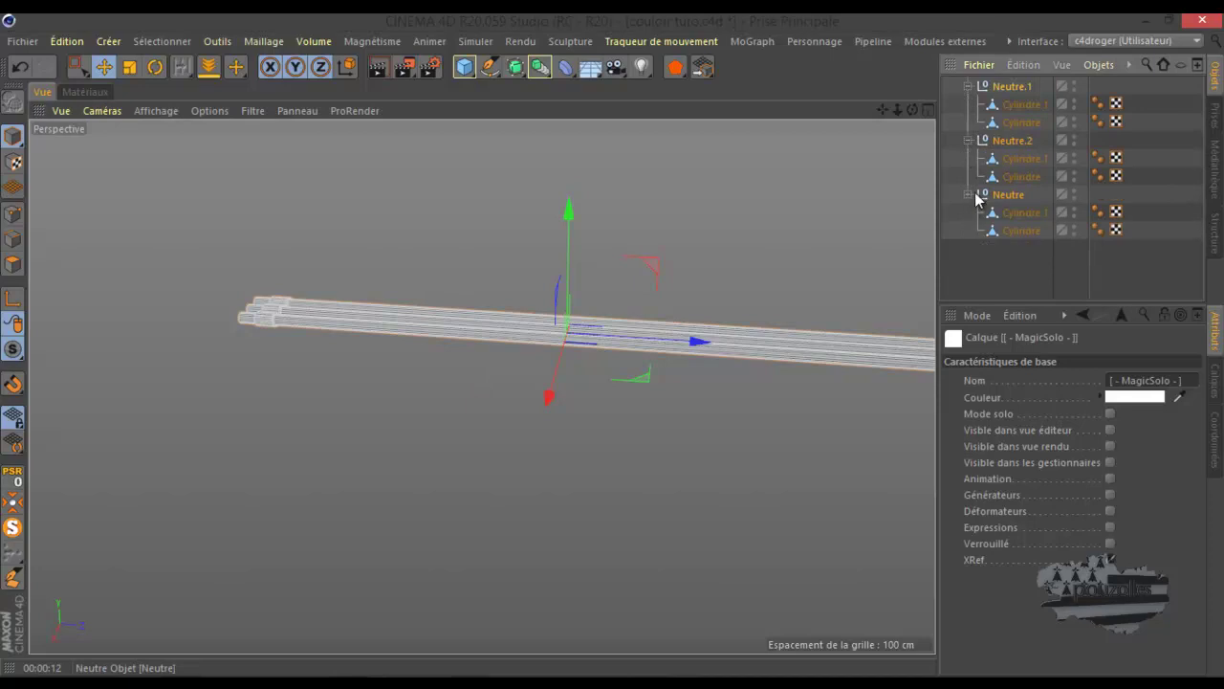
click(1027, 103)
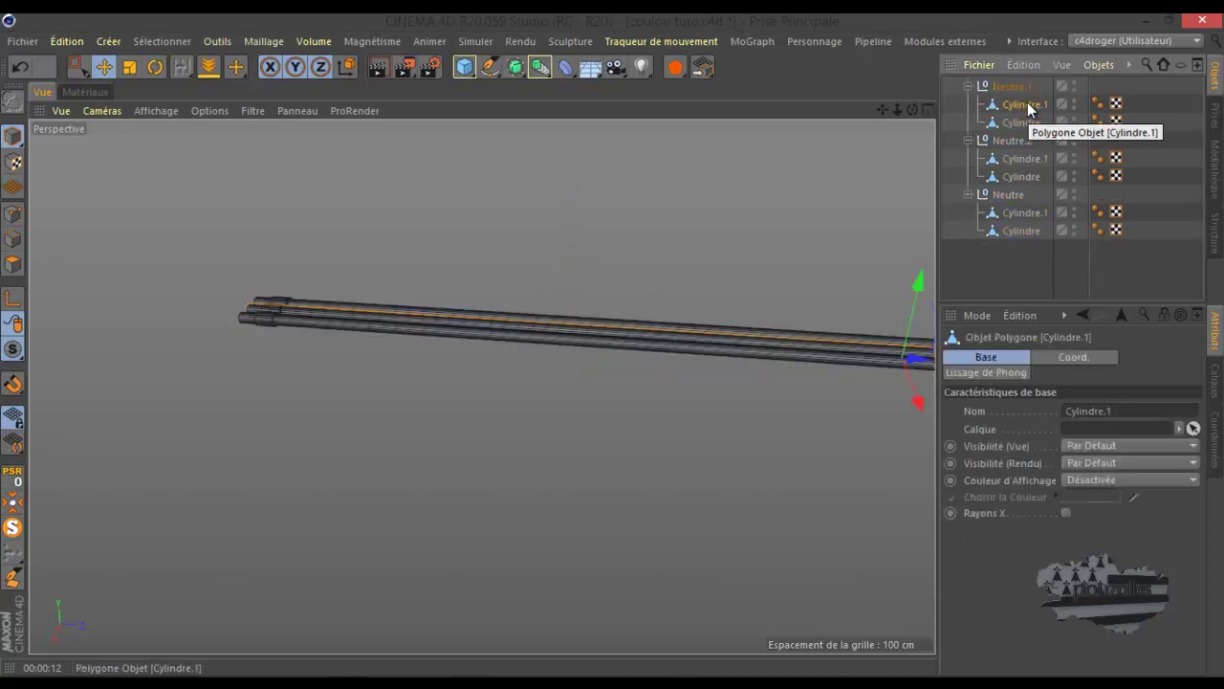
click(12, 216)
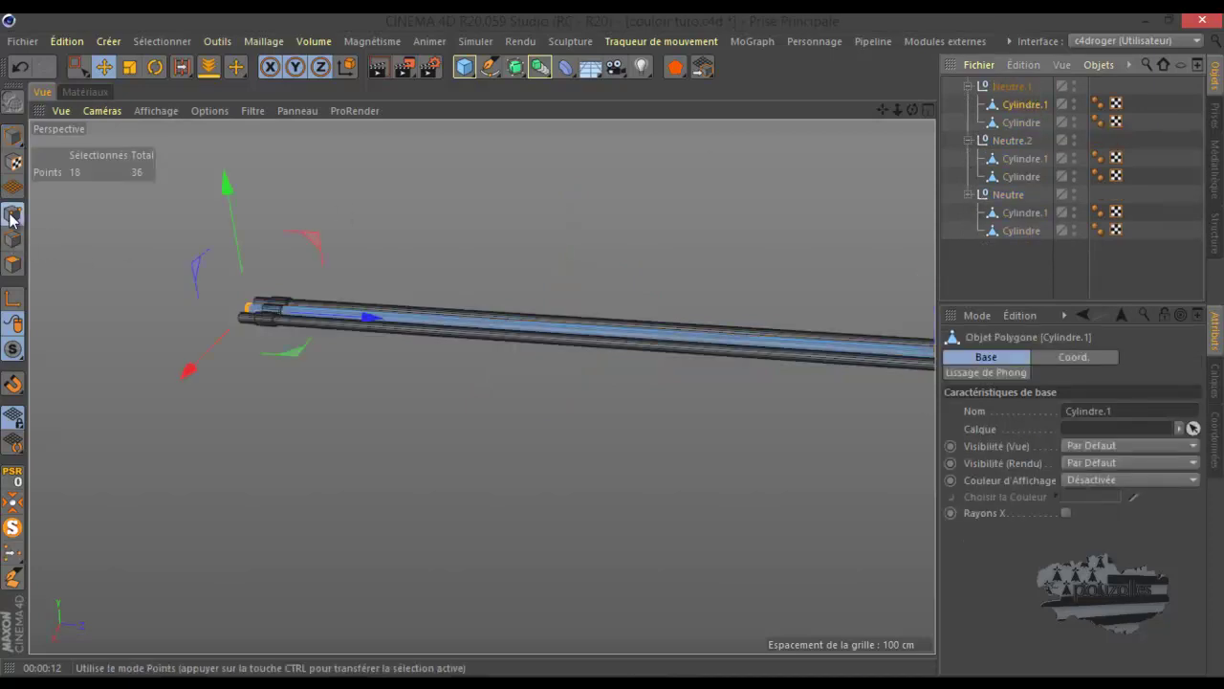
ctrl+click(1026, 159)
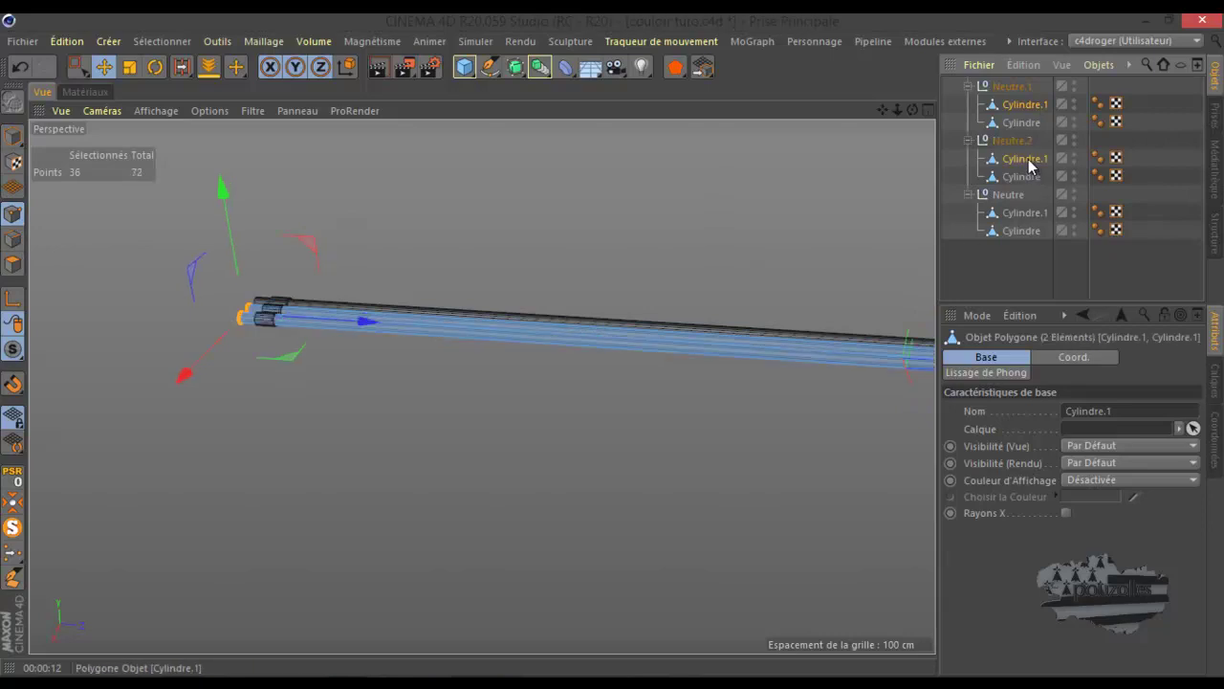
ctrl+click(1016, 214)
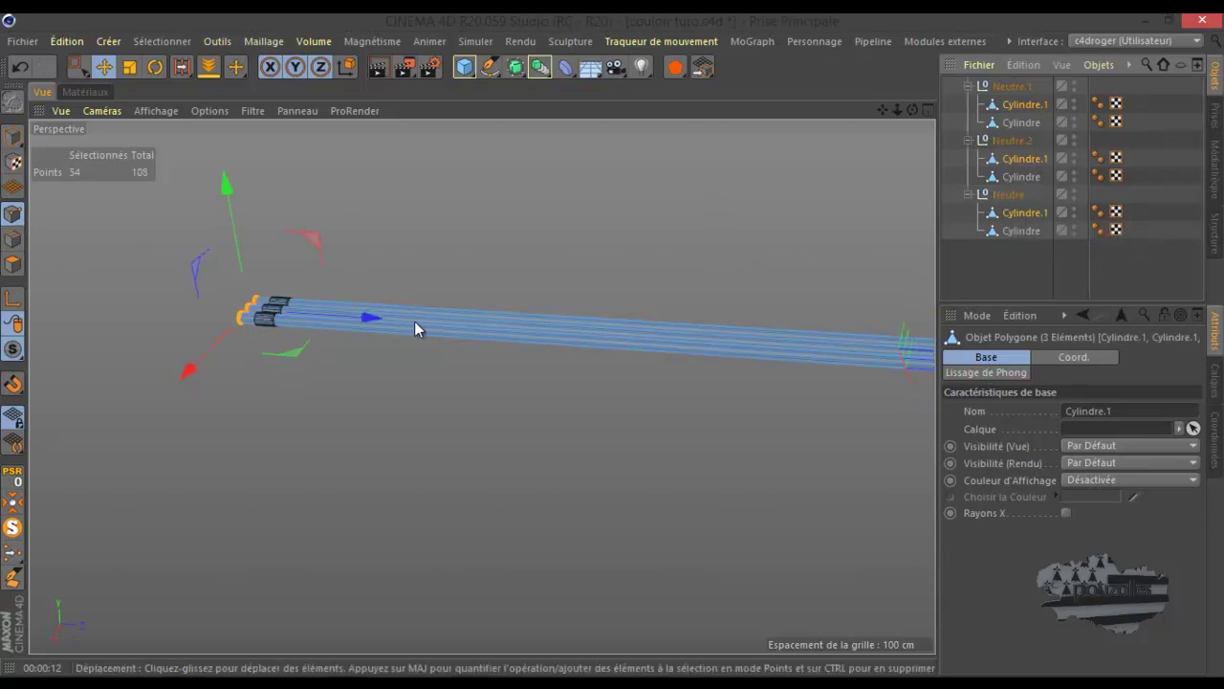
click(326, 396)
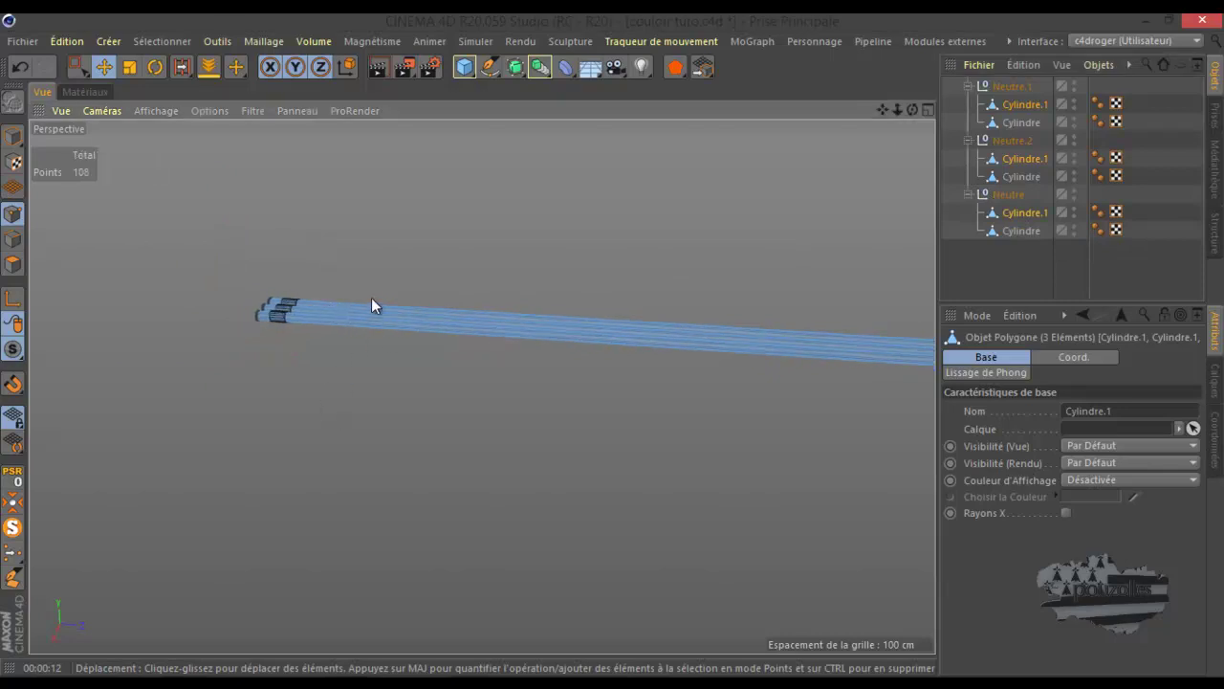
Step: Loop-cut a pair of edge loops about 11 to 13 cm apart on each pipe near the ringed end, staggering the pairs
alt+drag(368, 300, 459, 280)
scroll(459, 279, up, 3)
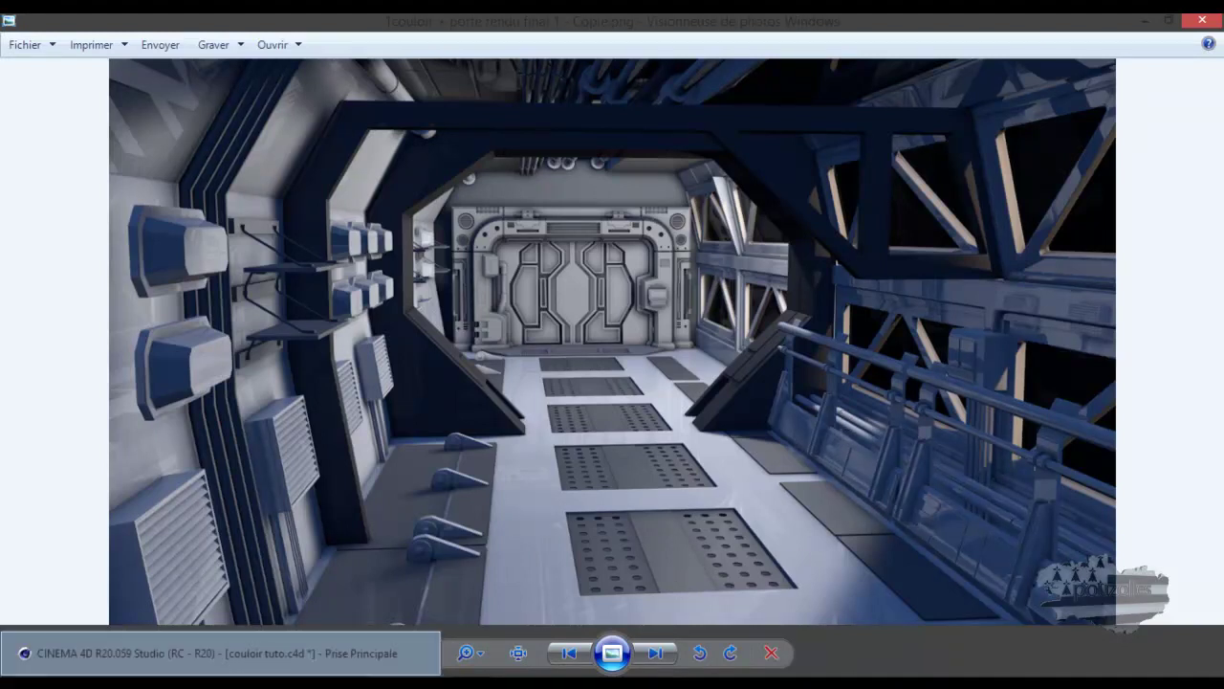
click(220, 654)
scroll(292, 310, up, 3)
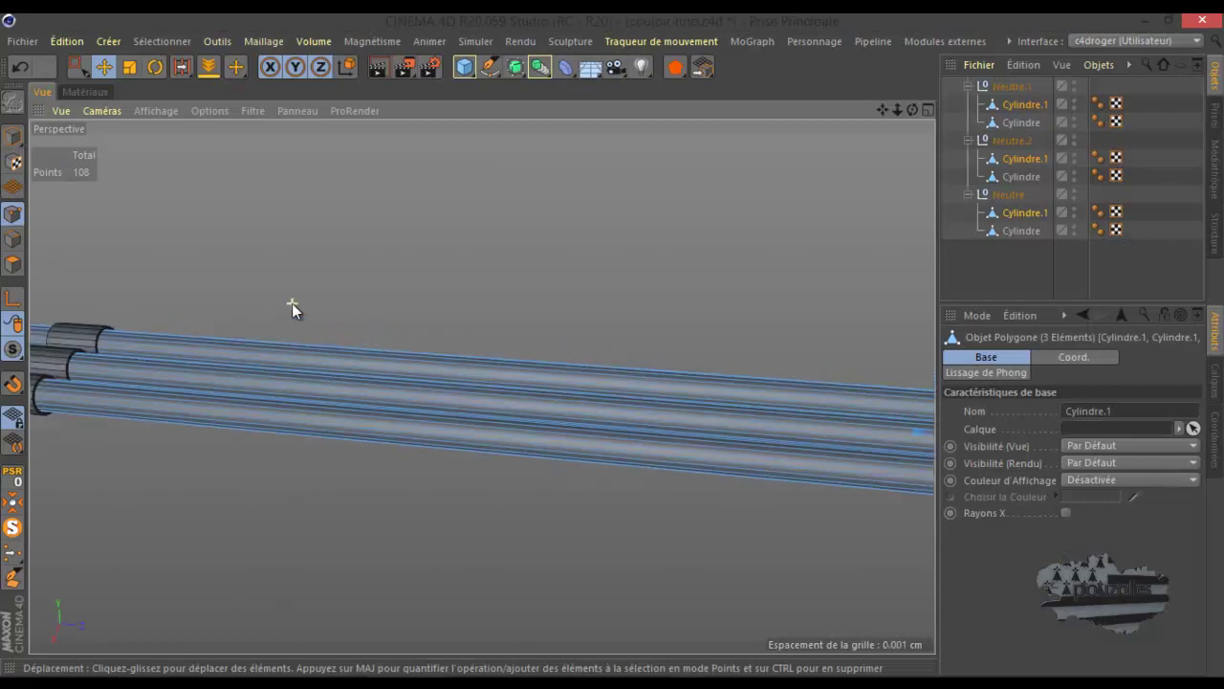
key(k)
key(l)
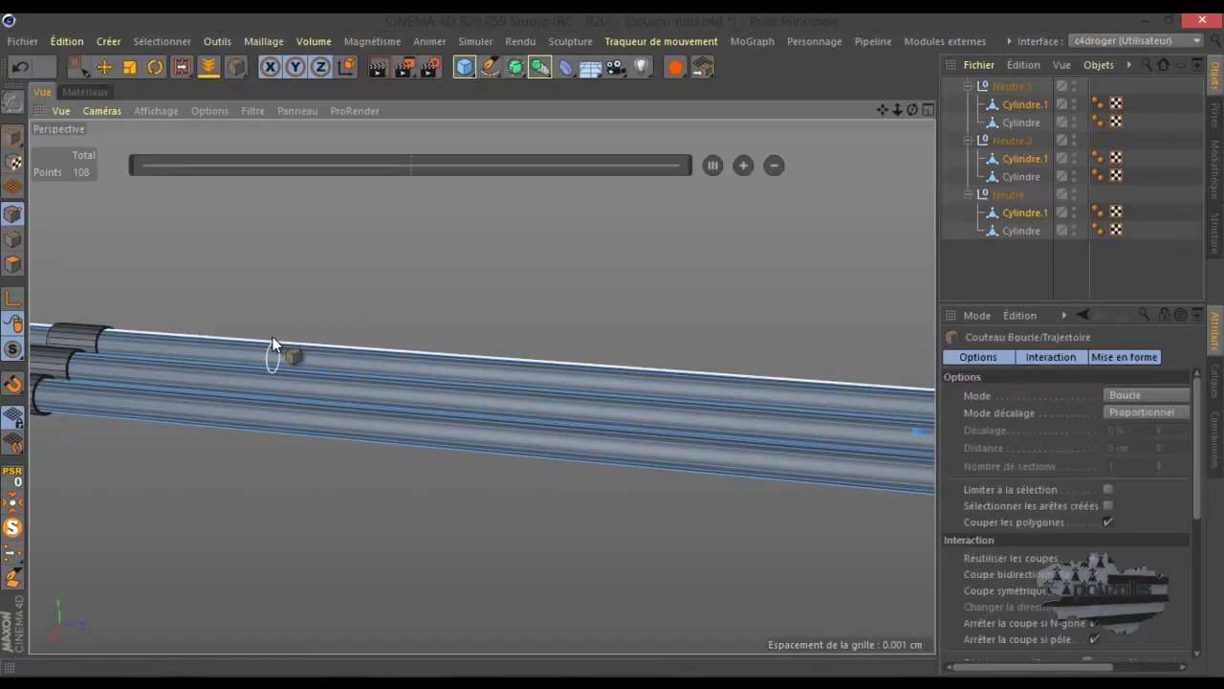
click(272, 341)
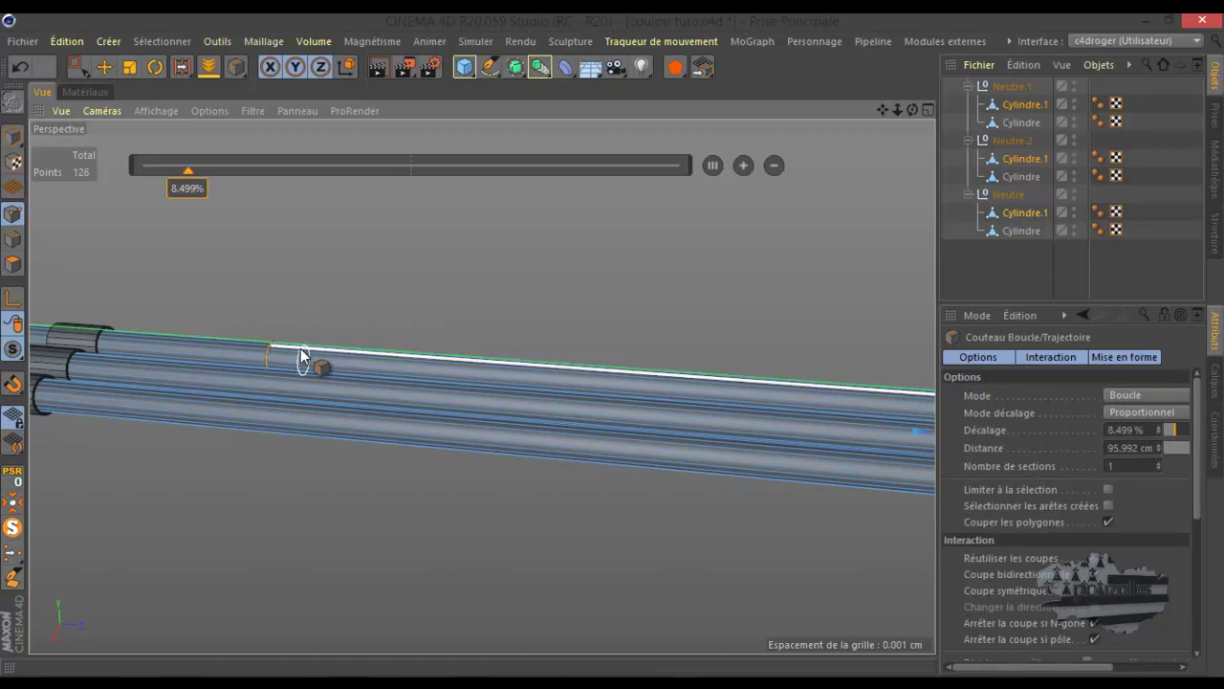
click(299, 356)
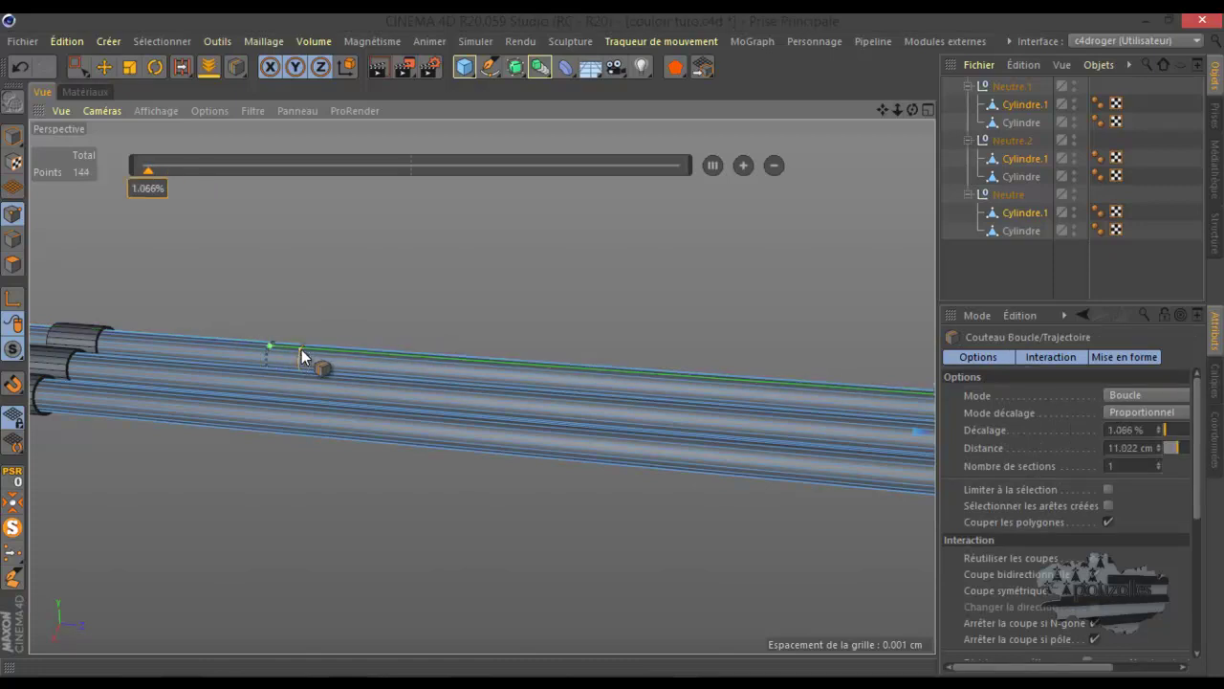
click(625, 416)
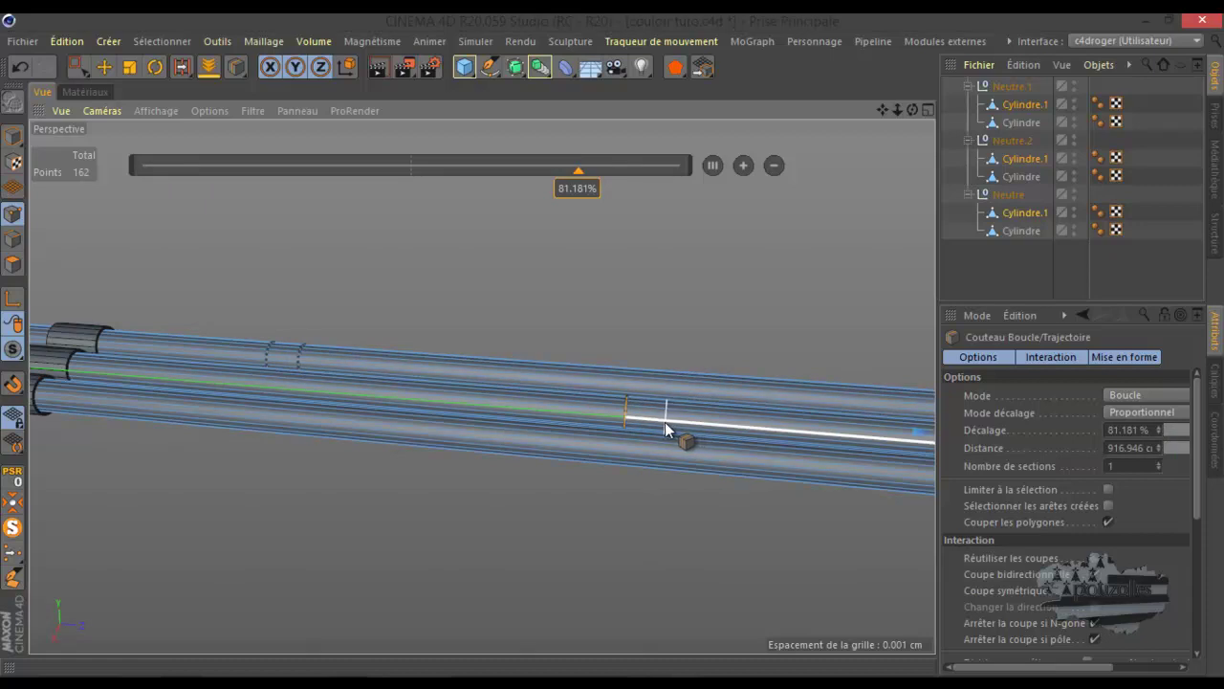
click(665, 421)
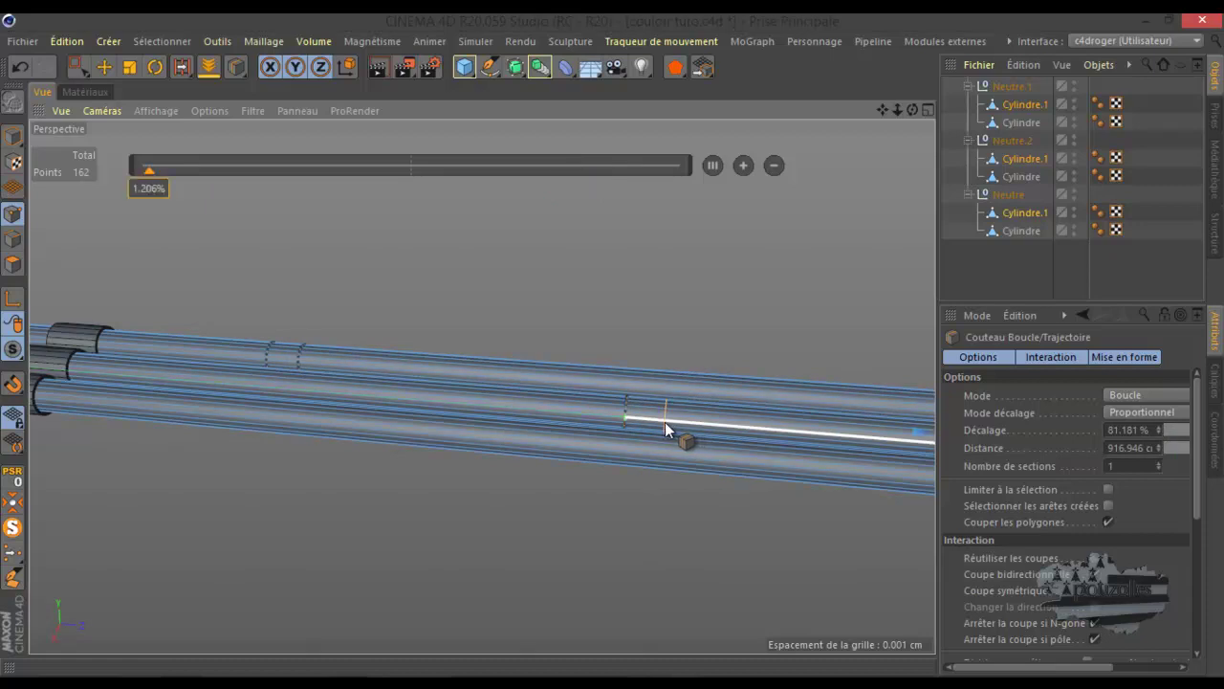
click(335, 432)
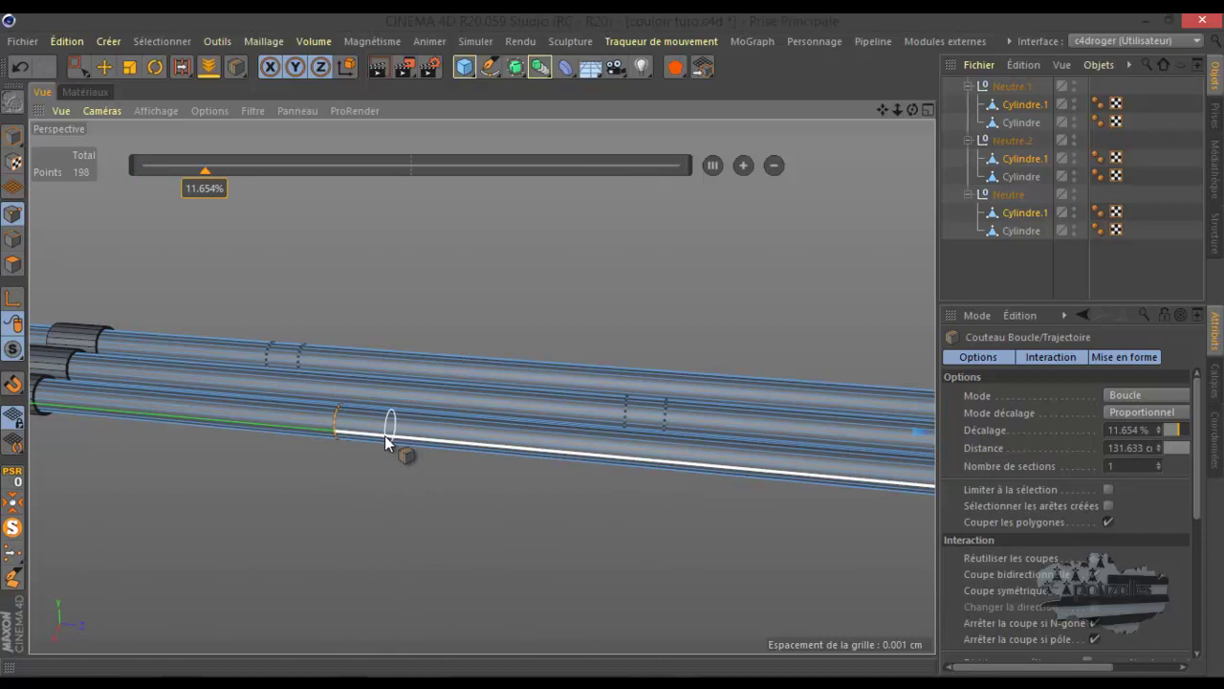
click(380, 442)
Step: Loop-cut a second staggered pair of edge loops, about 17 to 19 cm apart, on each pipe farther along its length
scroll(251, 409, down, 5)
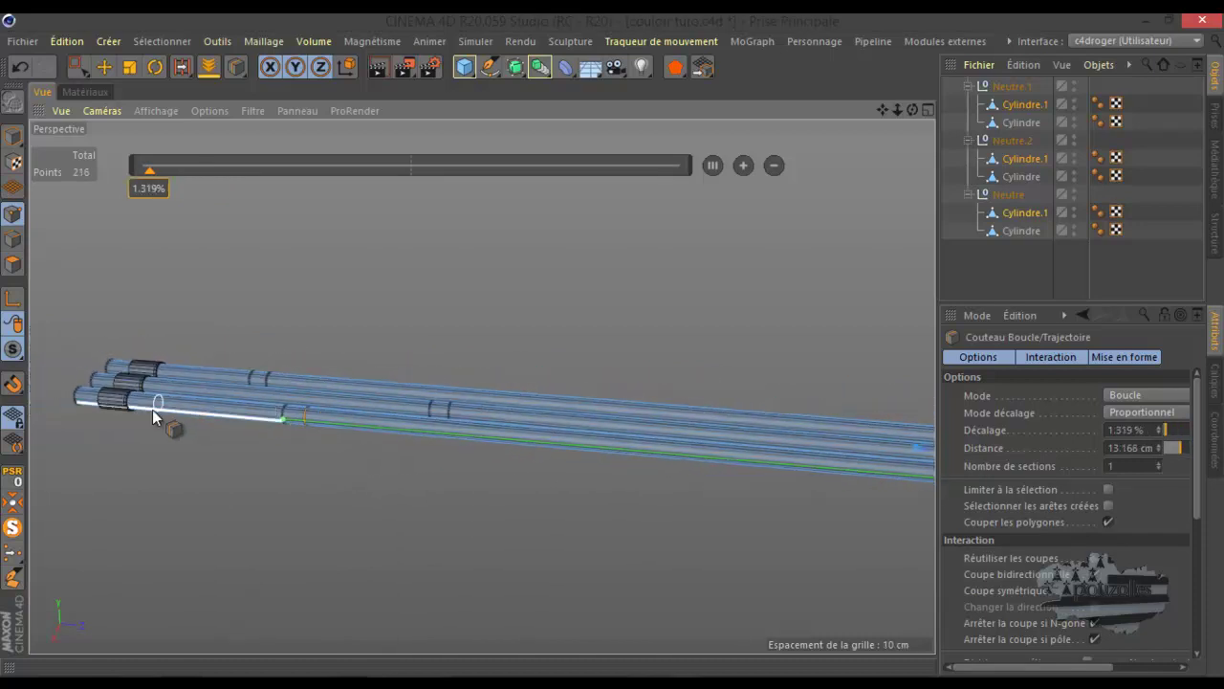
scroll(685, 449, up, 5)
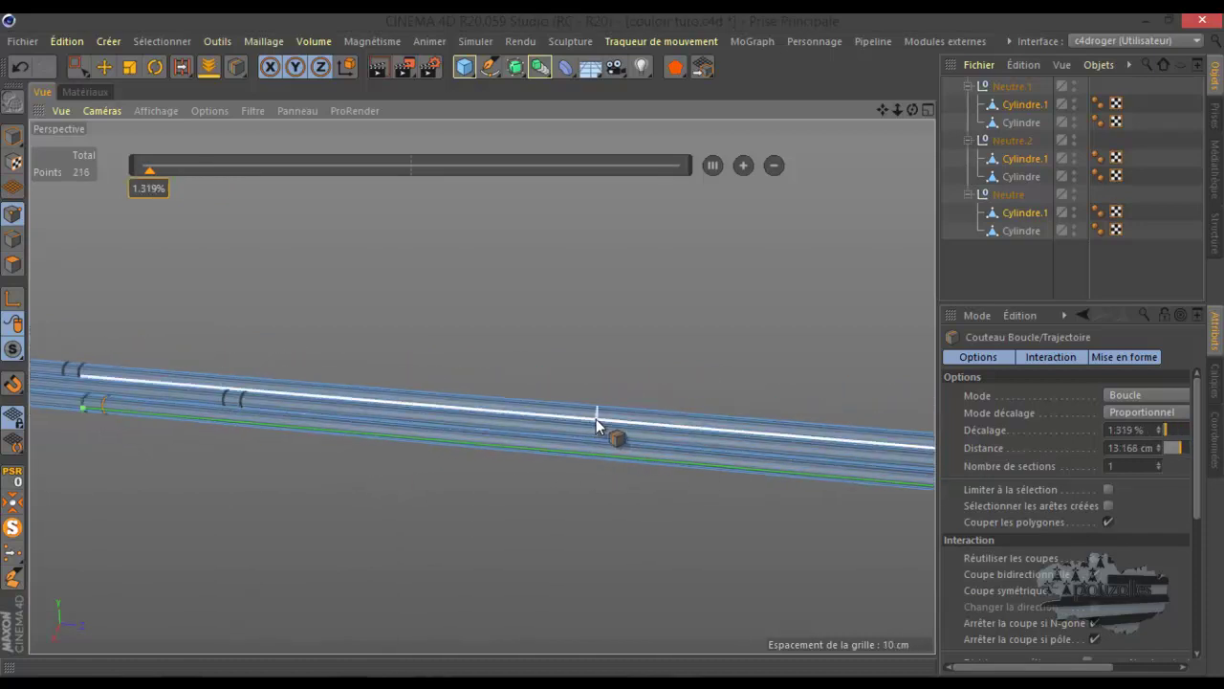
click(594, 414)
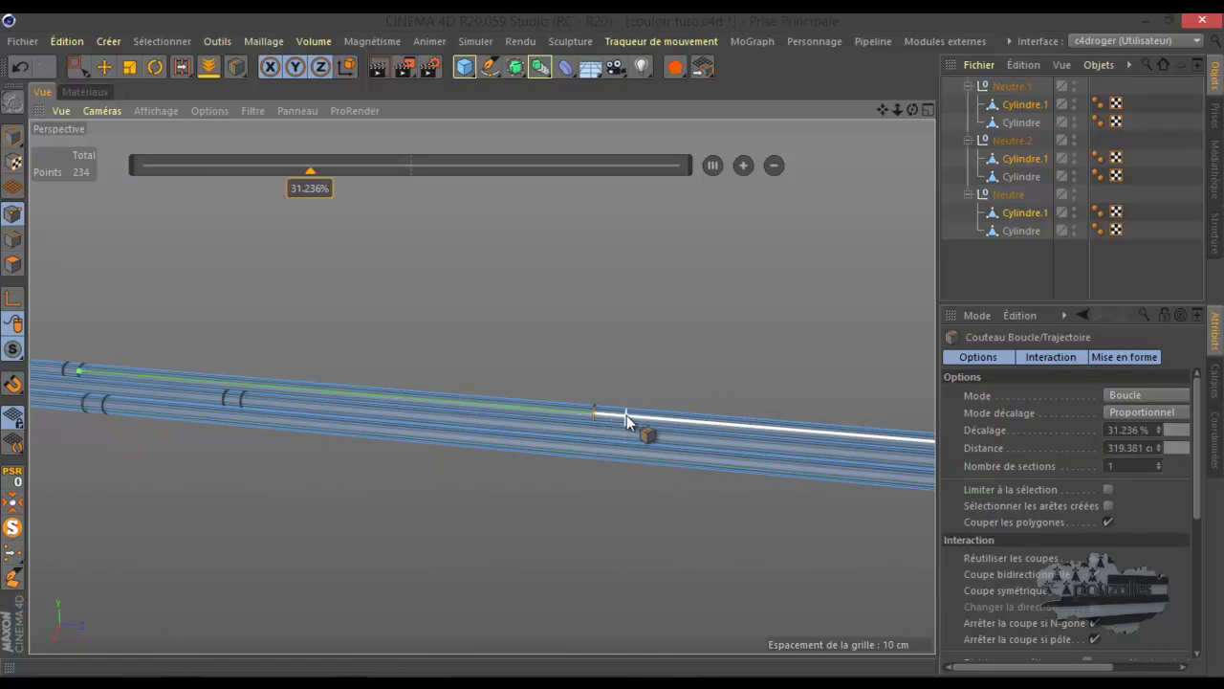
click(627, 416)
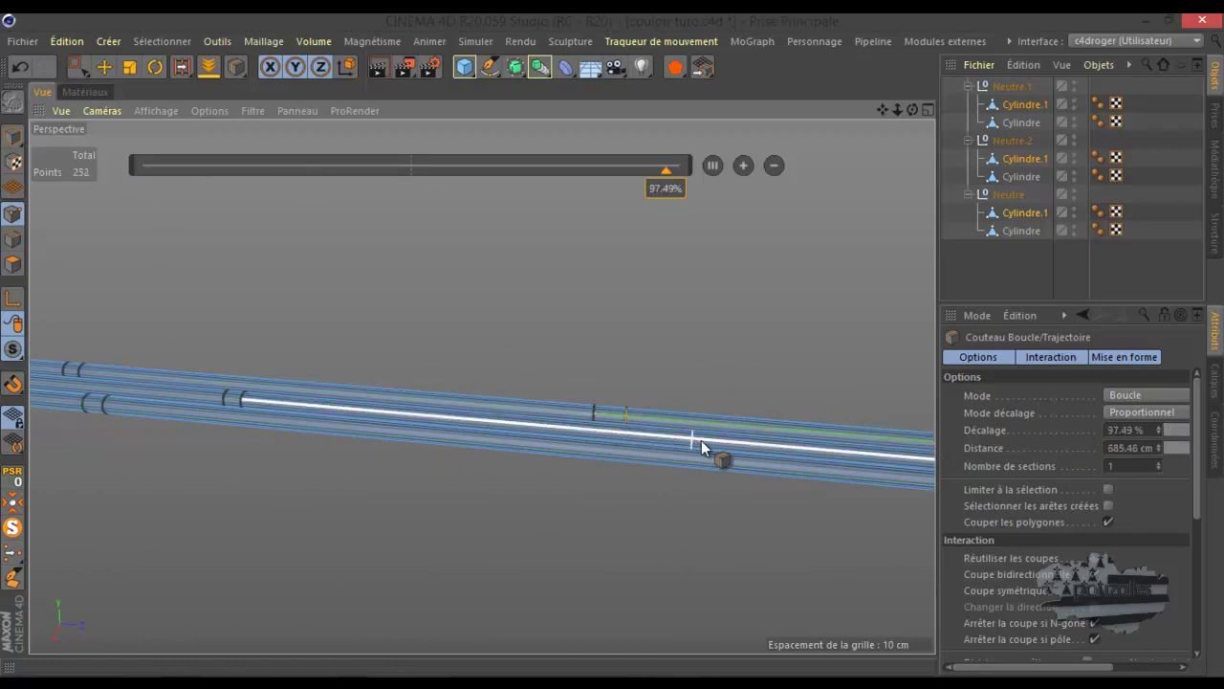
click(780, 442)
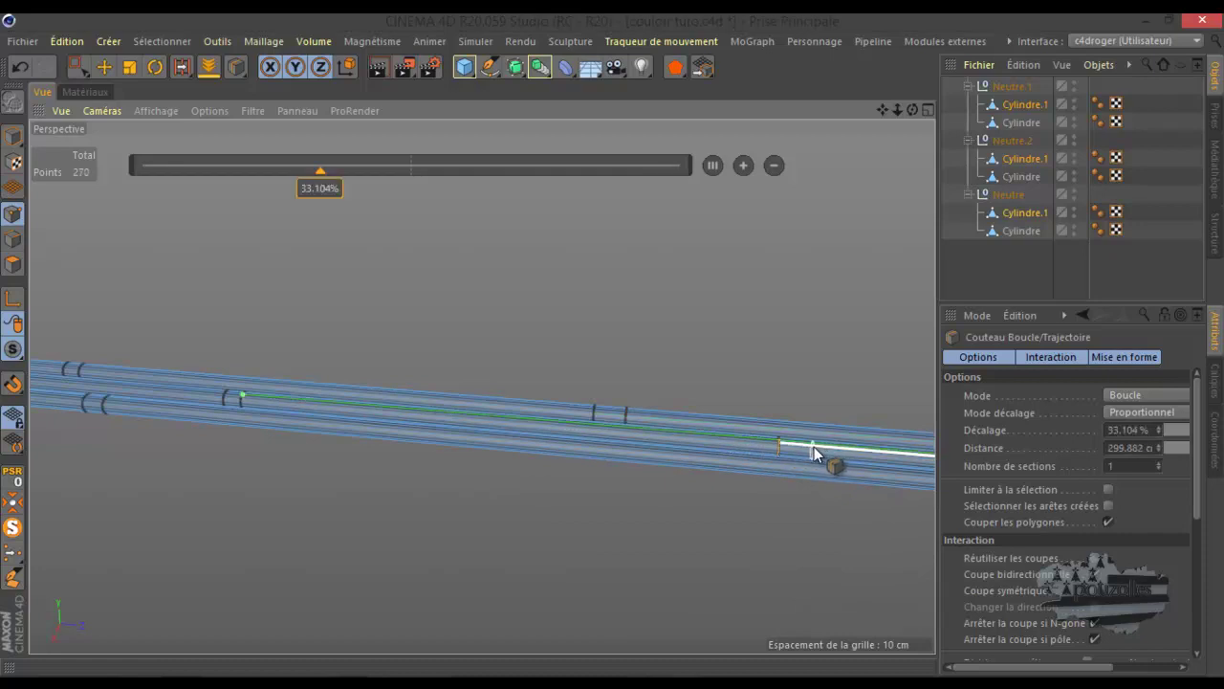
click(814, 447)
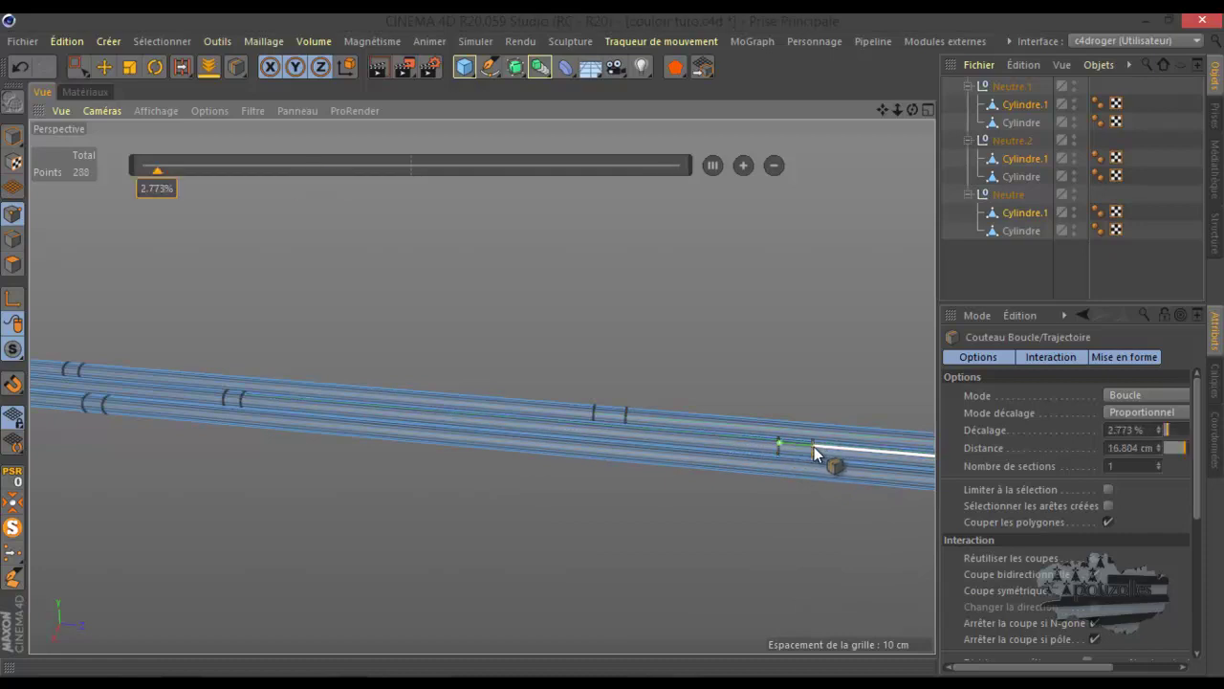
click(665, 462)
click(705, 460)
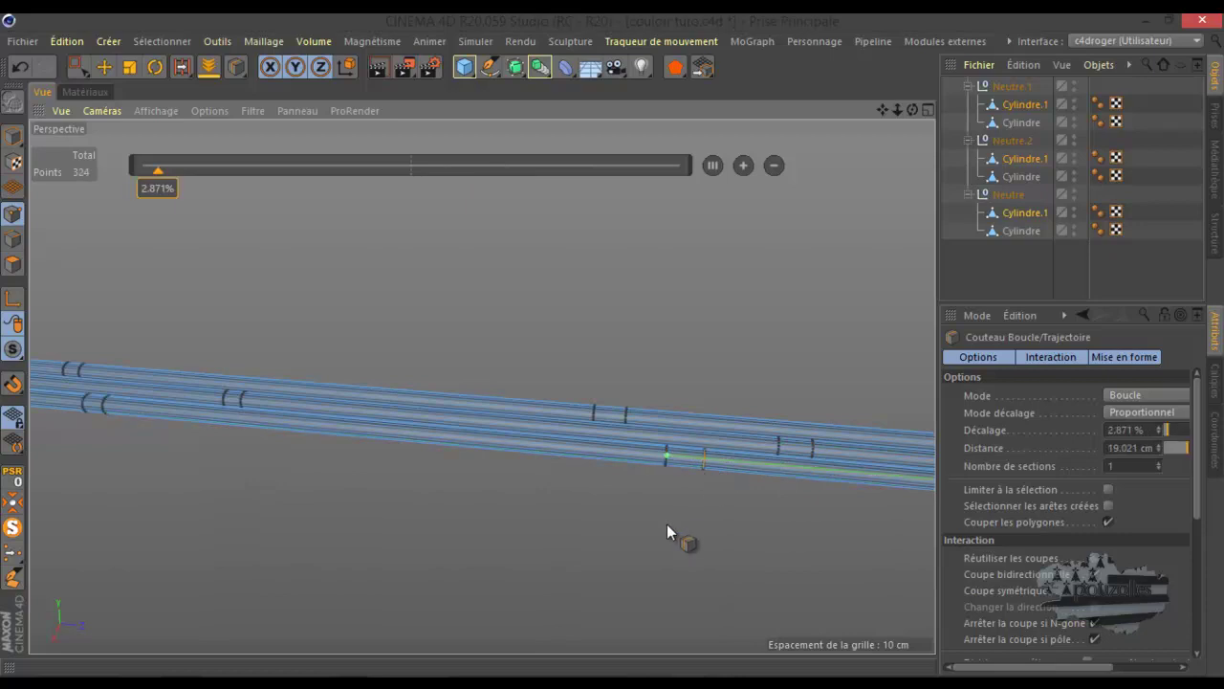
Step: Ring-select the short polygon band between the close loop cuts nearest the ringed end on all three pipes
key(b)
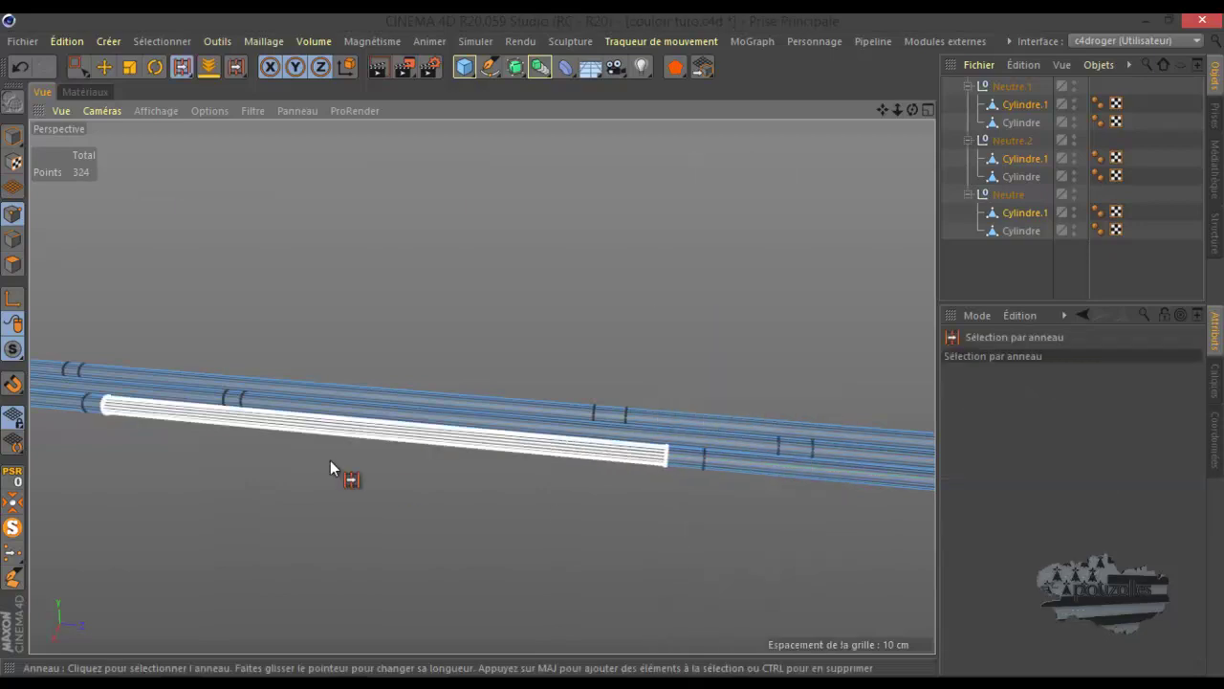
click(14, 264)
scroll(178, 372, up, 1)
scroll(400, 371, down, 4)
scroll(220, 379, up, 3)
scroll(158, 364, up, 5)
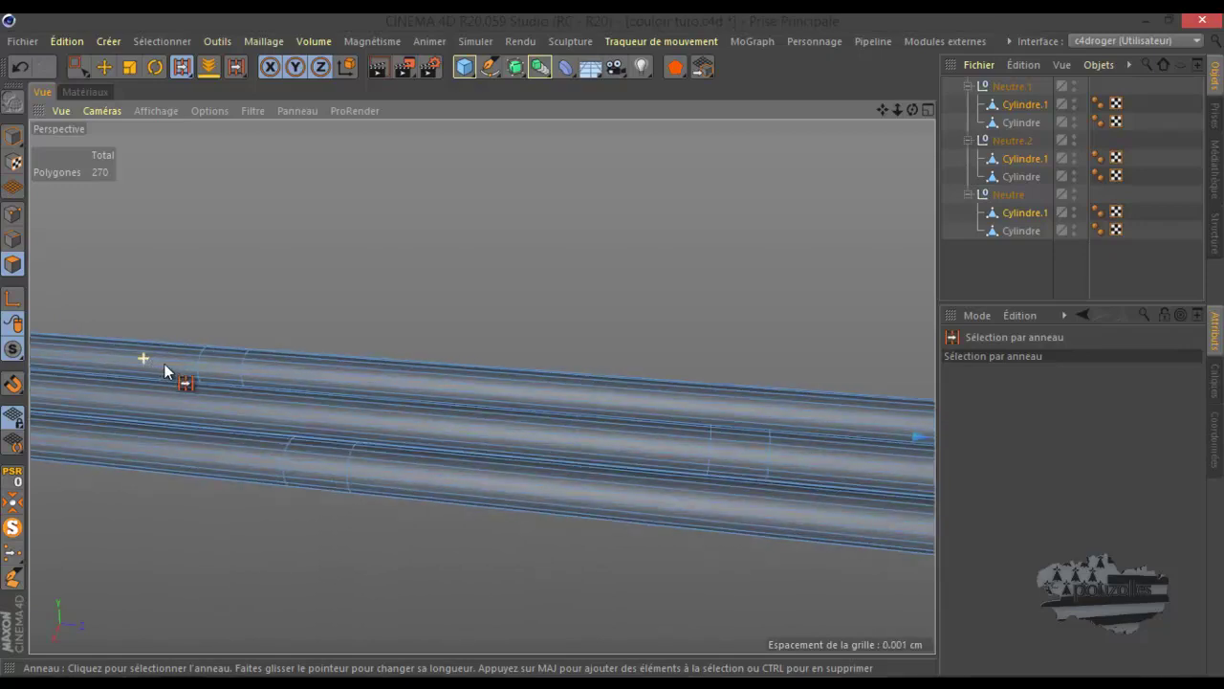
click(237, 355)
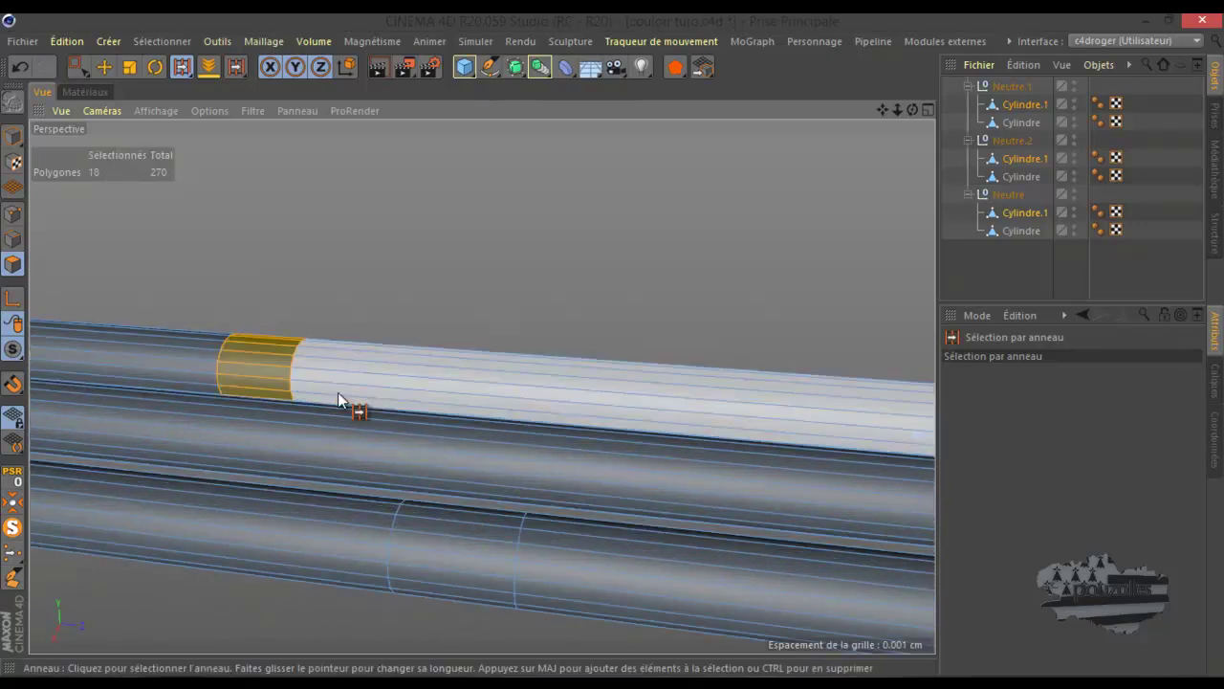
shift+click(452, 521)
scroll(211, 384, down, 2)
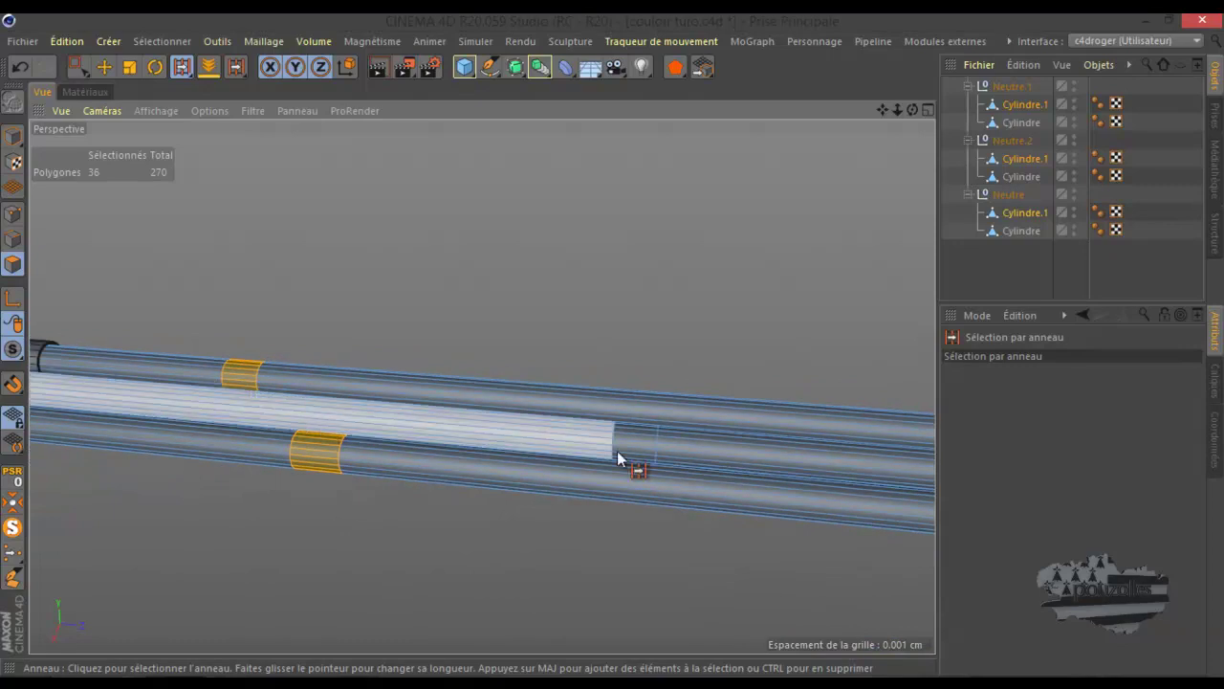
shift+click(639, 443)
scroll(336, 445, down, 8)
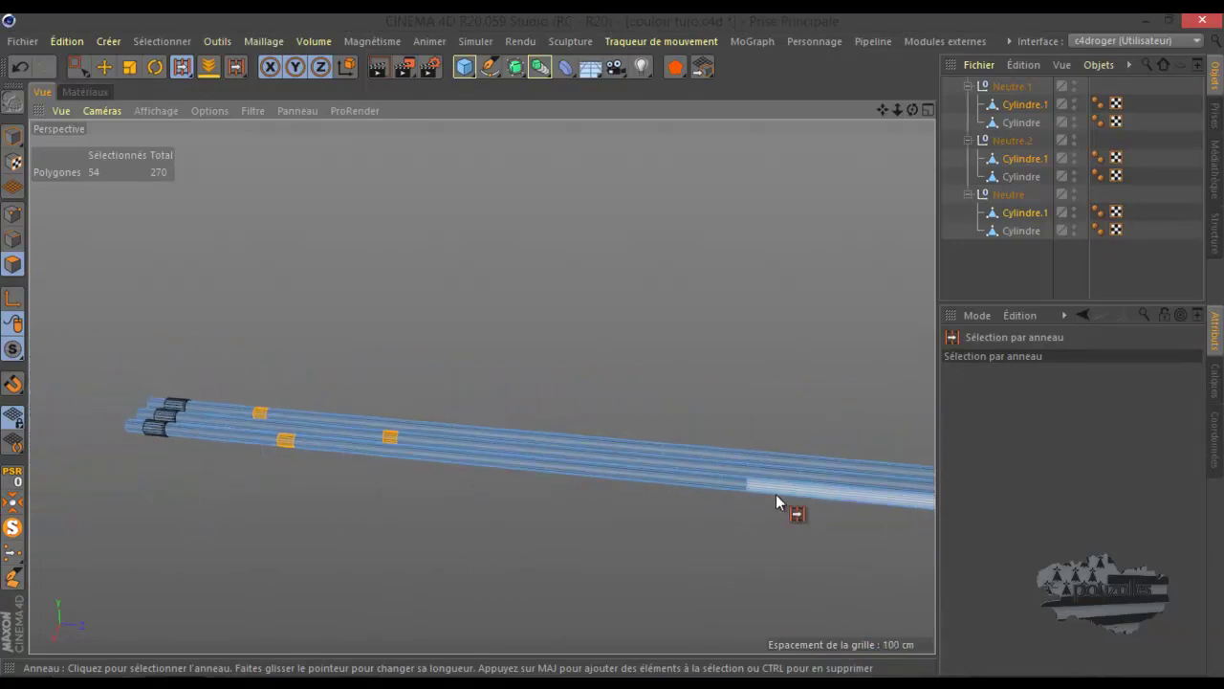
Step: Add the three short polygon bands between the second set of loop cuts to the ring selection
scroll(770, 500, up, 3)
shift+click(618, 434)
shift+click(690, 473)
shift+click(815, 469)
scroll(815, 469, down, 1)
scroll(308, 448, down, 6)
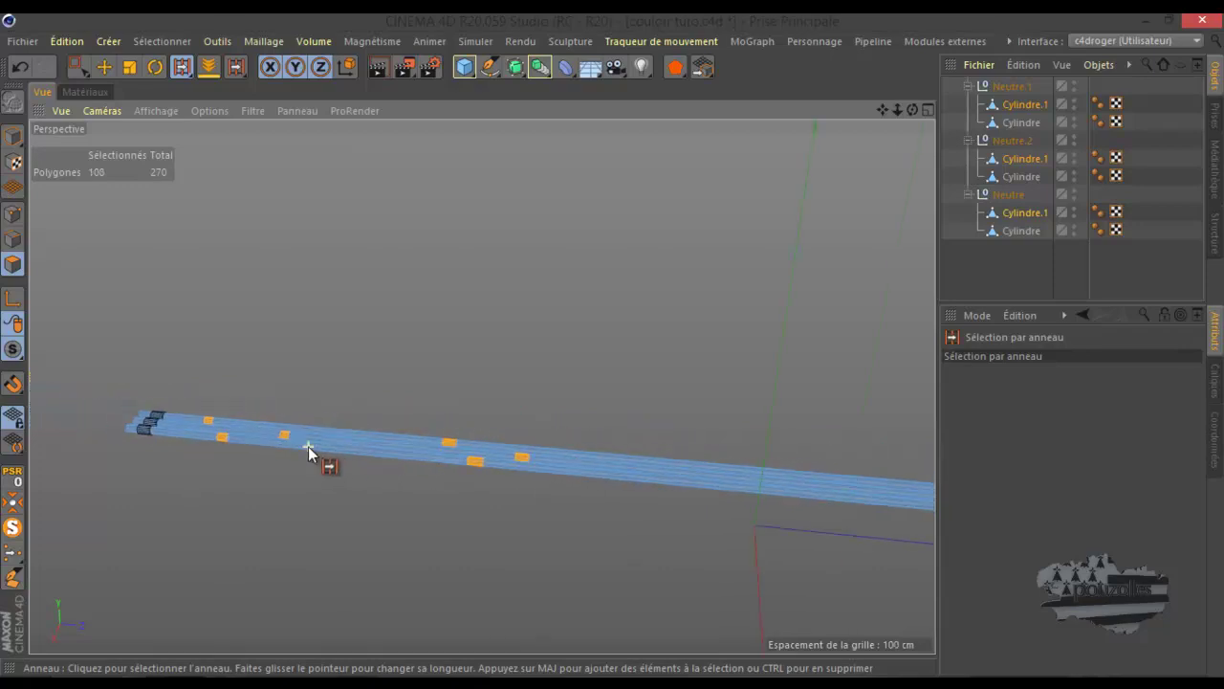
scroll(675, 494, down, 2)
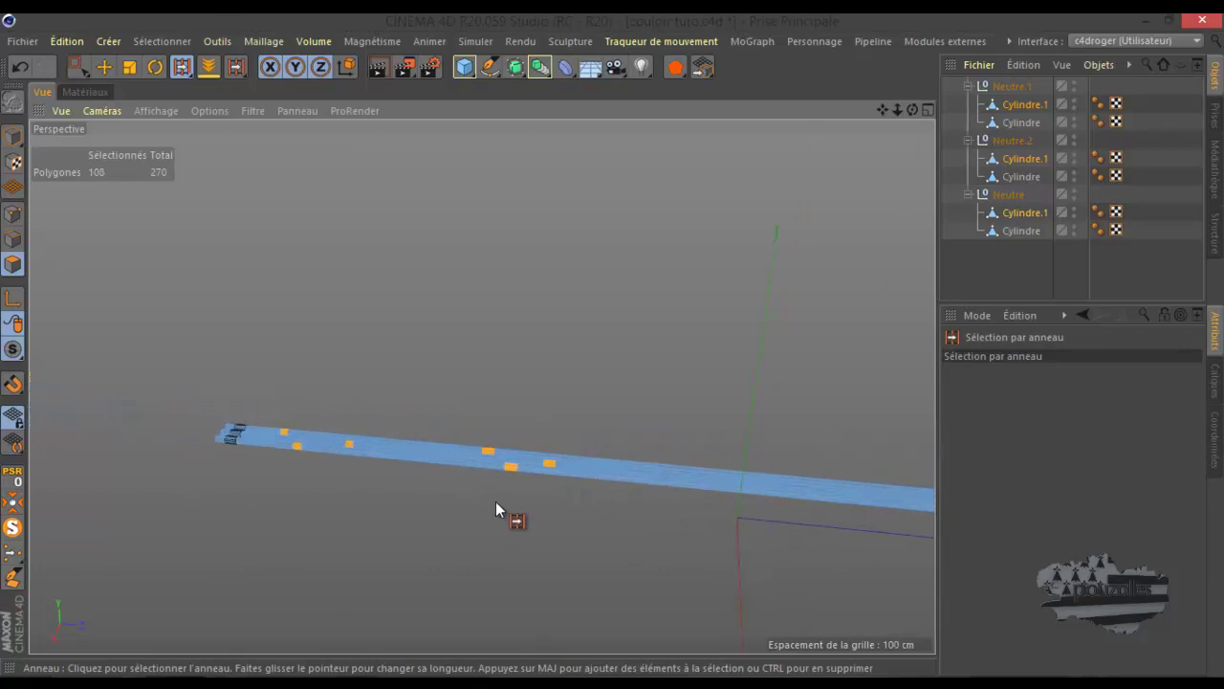
Step: Restore the full corridor and examine the banded pipes behind the railing, both through the scene camera and in the free perspective view
click(13, 527)
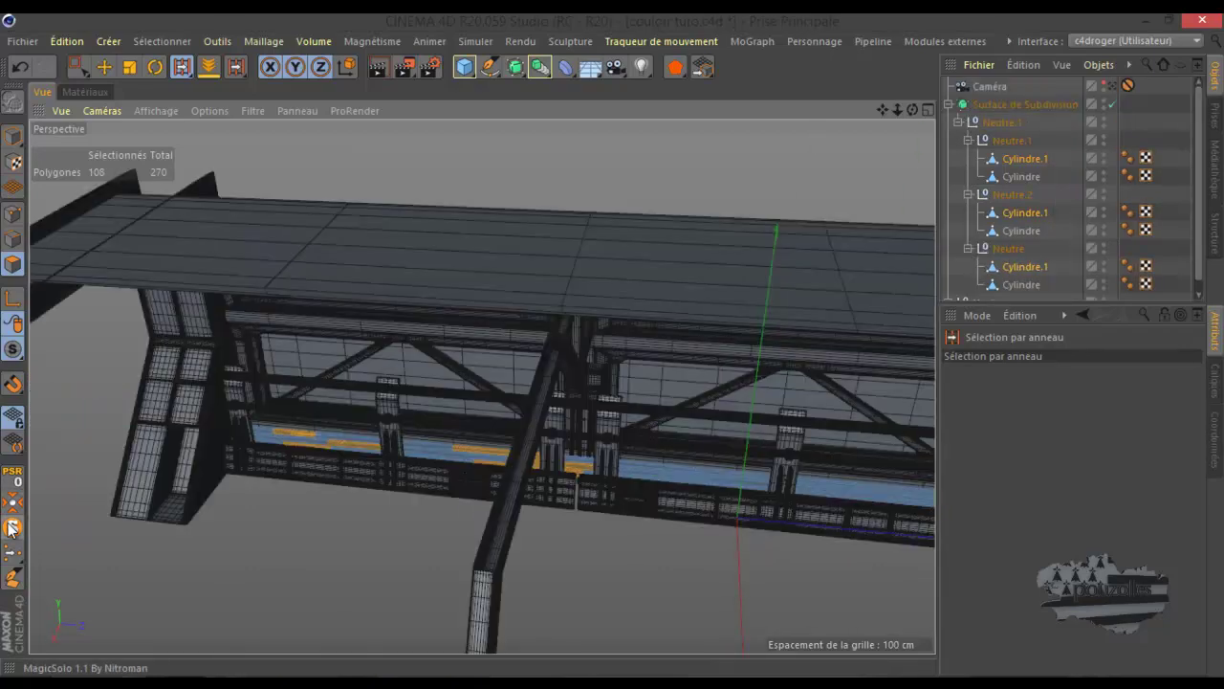
click(1114, 85)
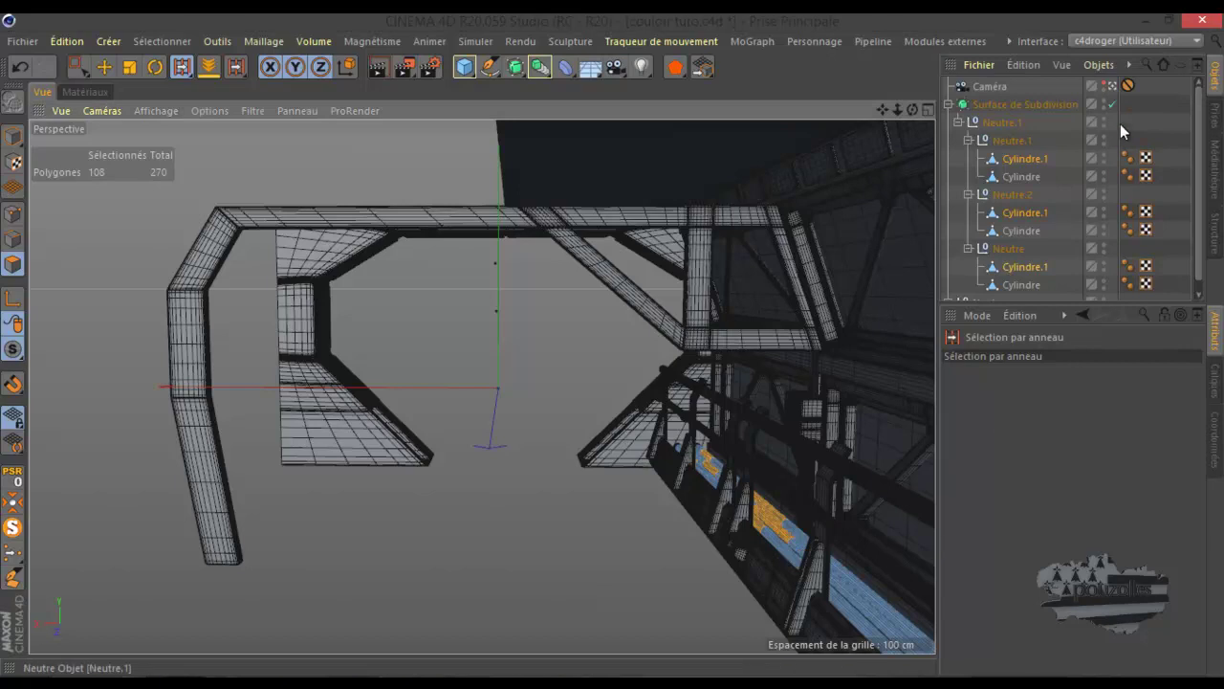
click(1113, 85)
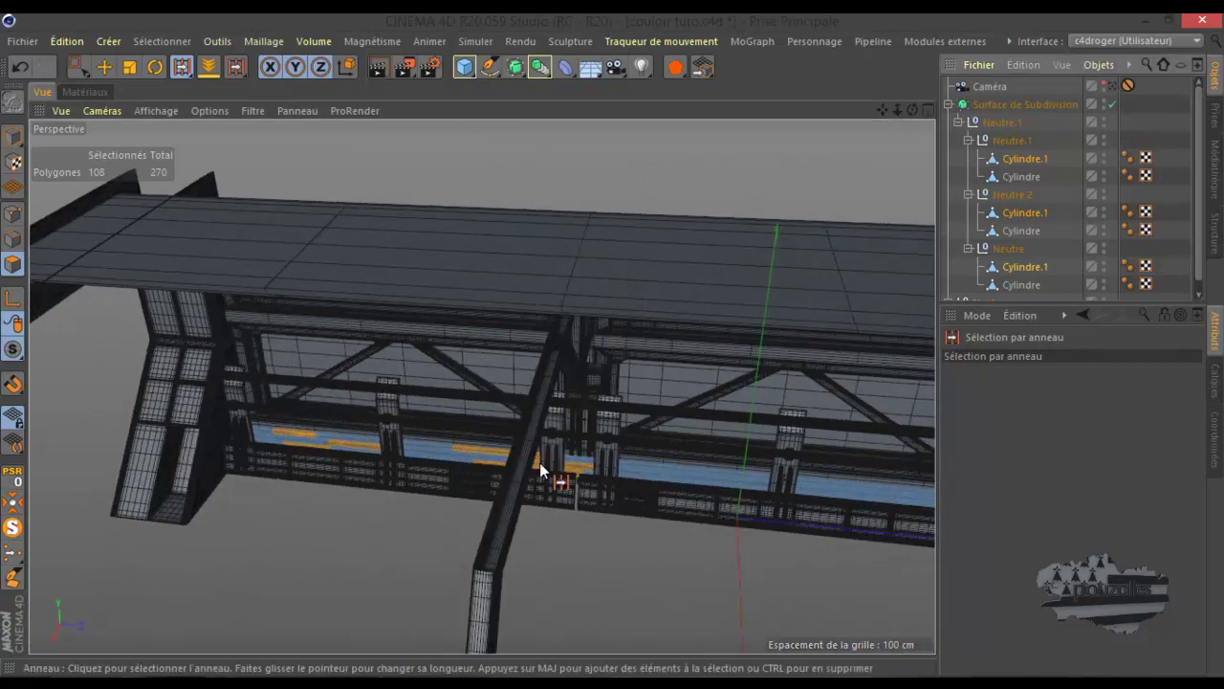
scroll(453, 478, up, 8)
scroll(566, 454, down, 6)
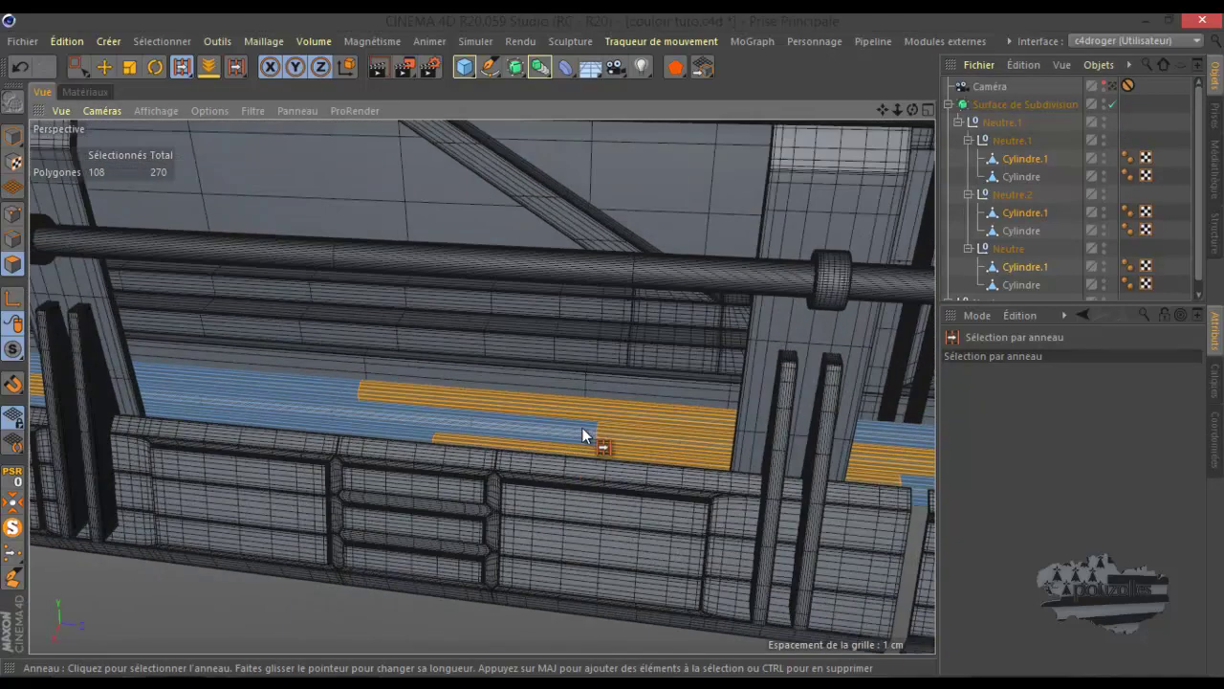
scroll(519, 419, down, 4)
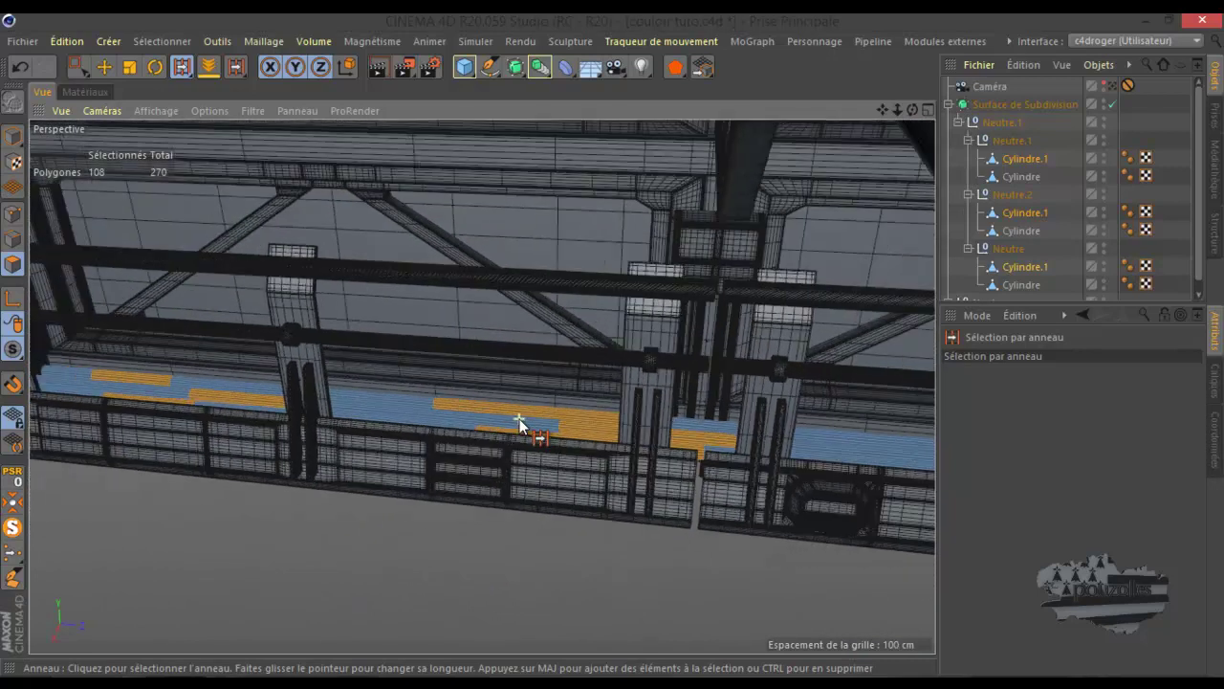
middle_click(383, 480)
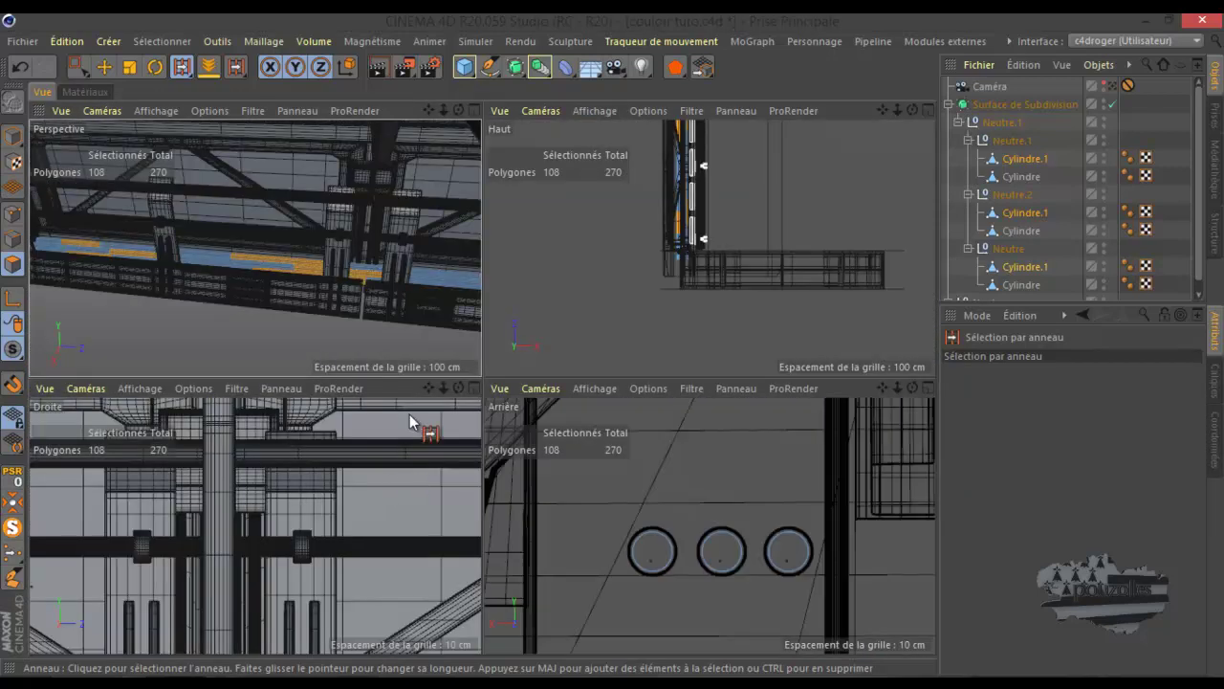
middle_click(271, 324)
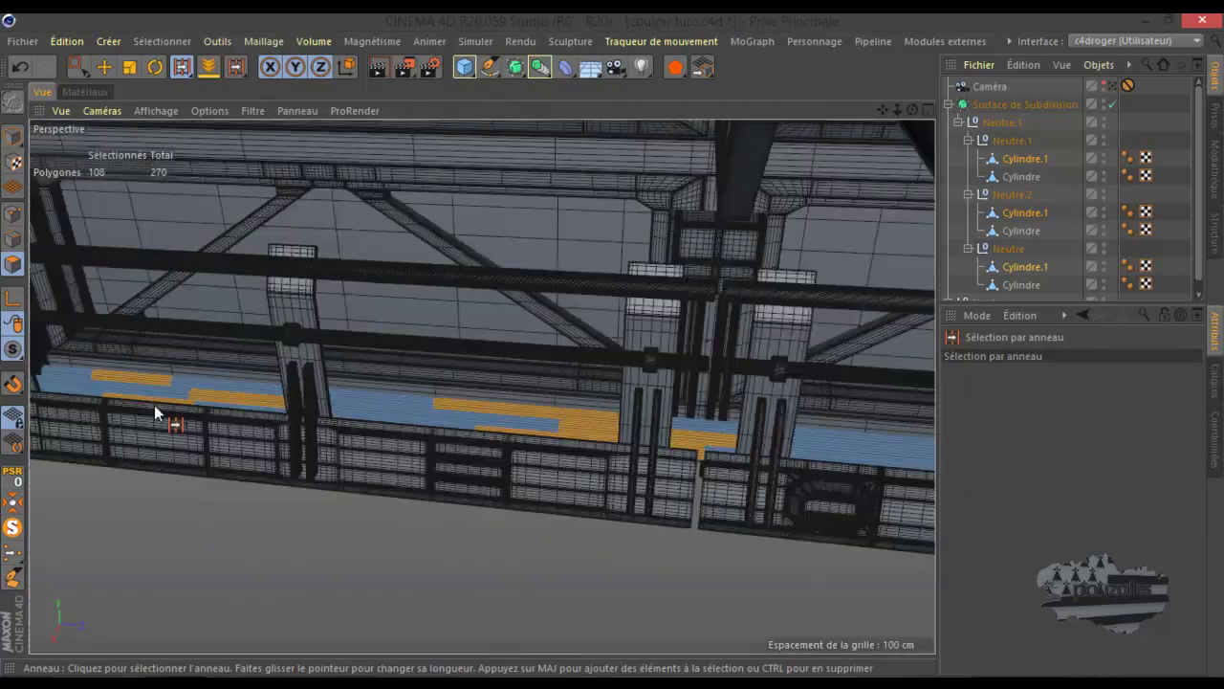
Step: Disable the pipes' Subdivision Surface and check the selected bands in the full corridor through the scene camera
click(13, 529)
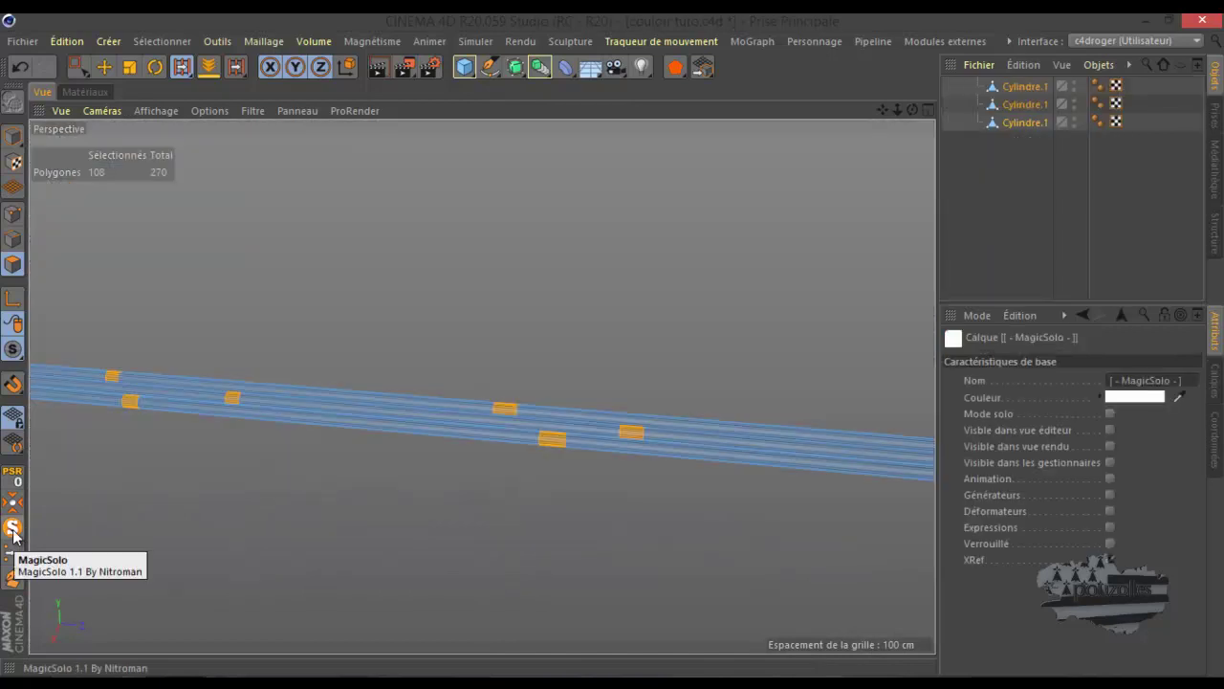
click(13, 529)
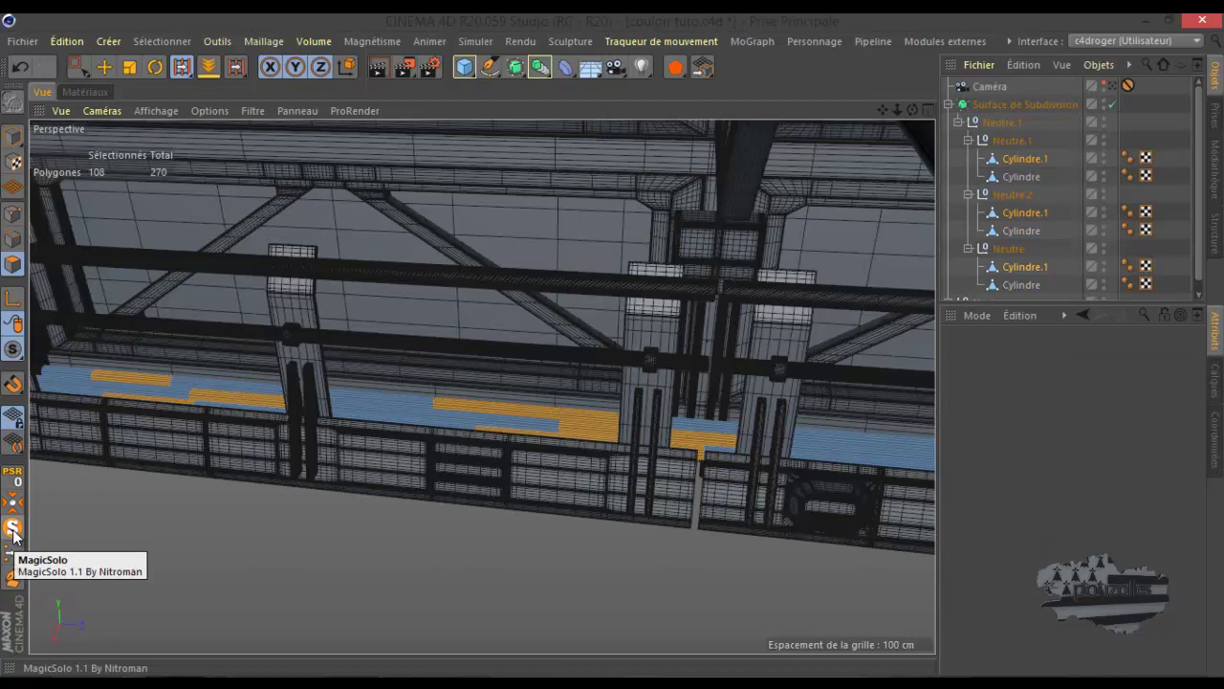
click(13, 532)
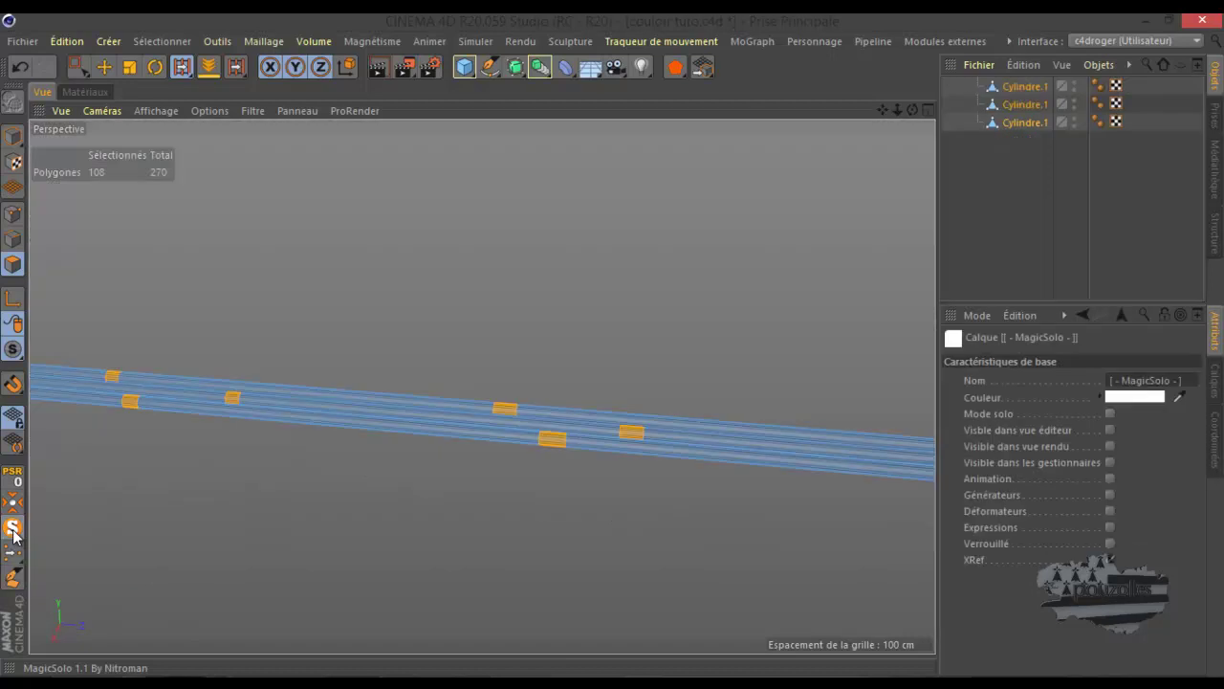
click(14, 529)
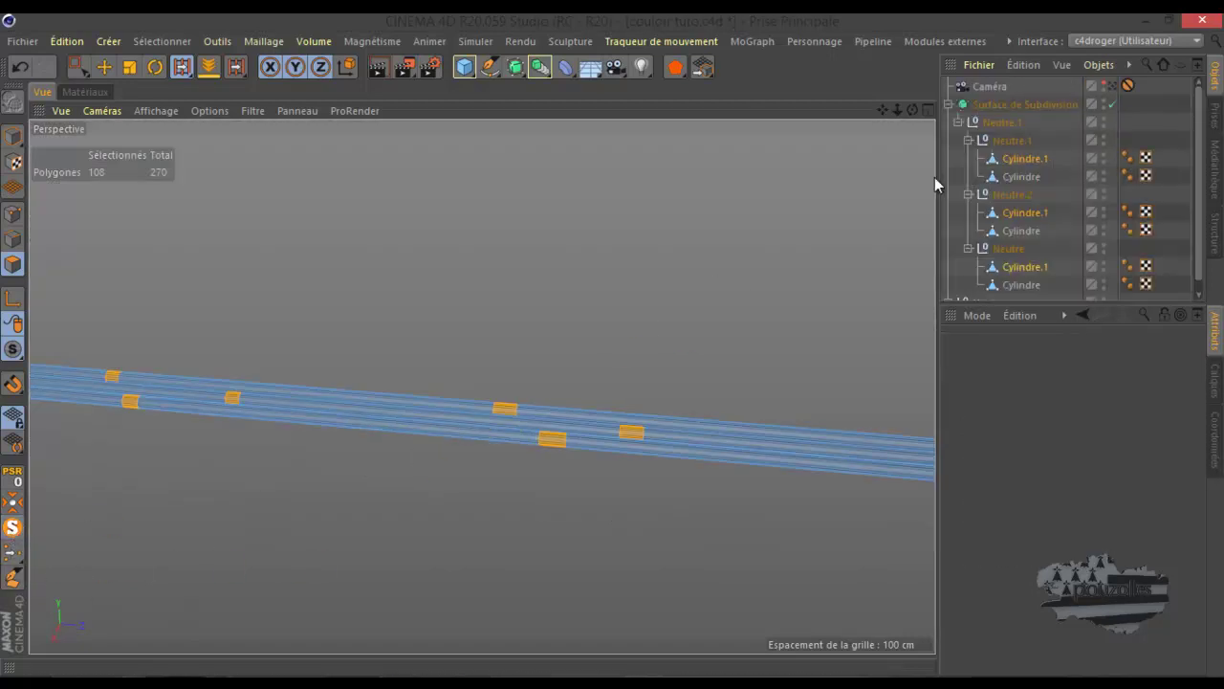
click(1112, 102)
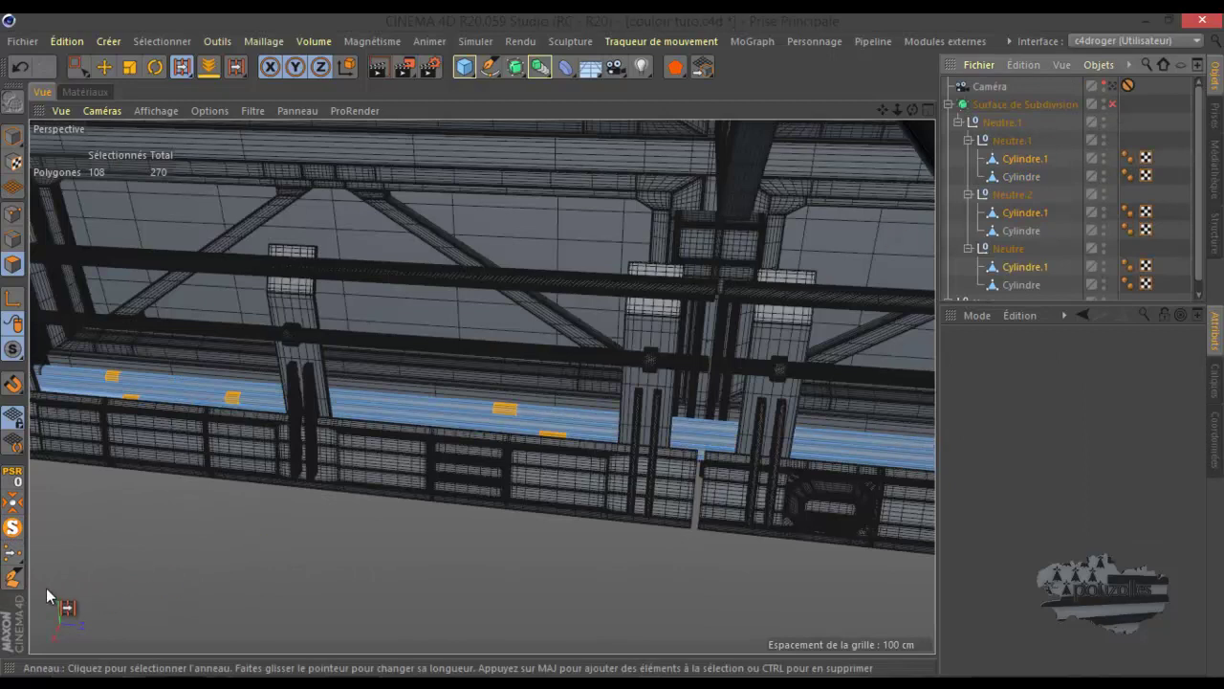
click(14, 529)
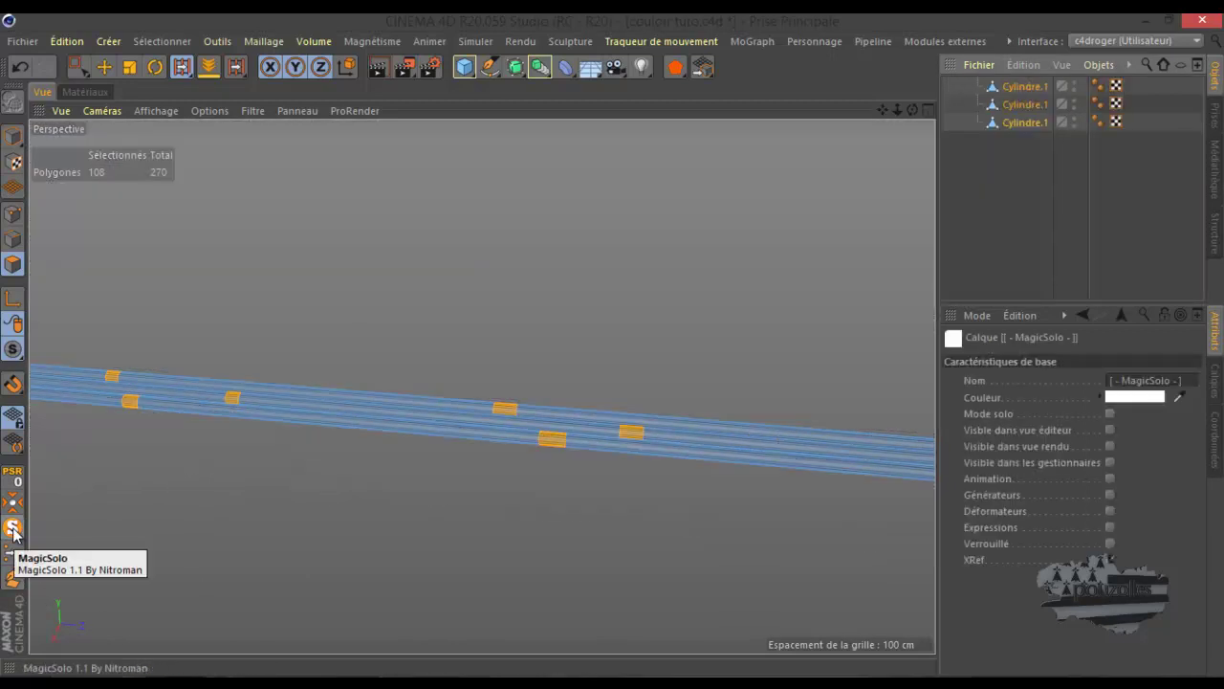
click(13, 529)
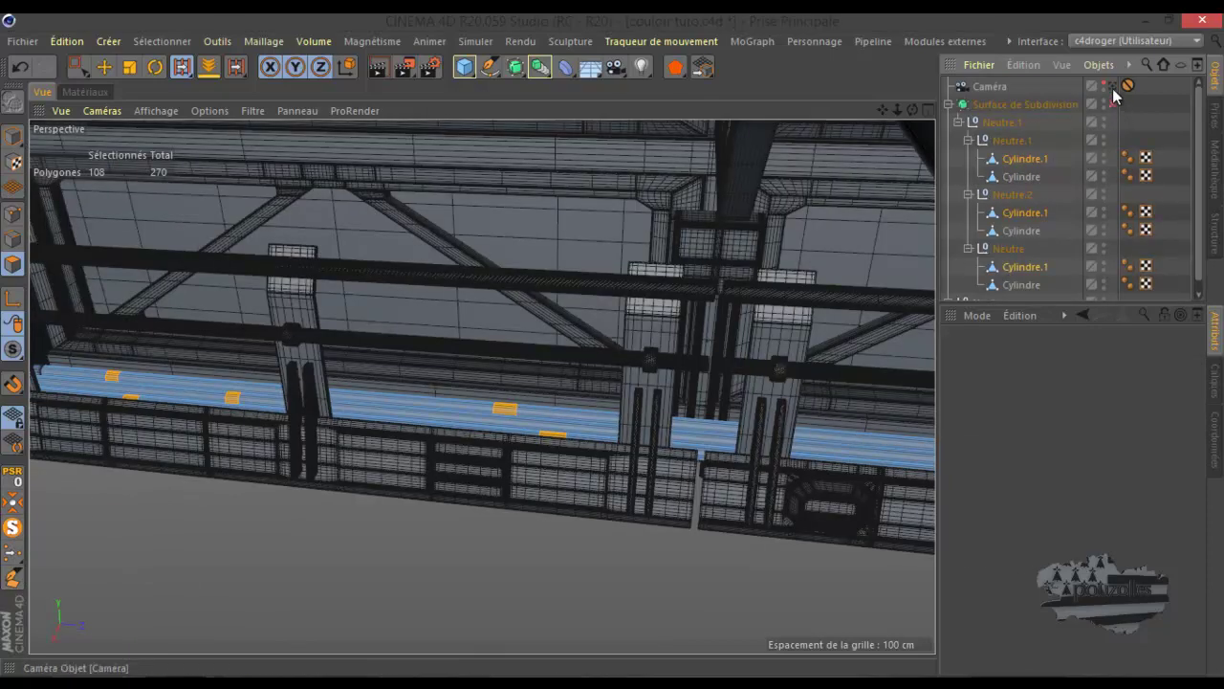
click(1113, 85)
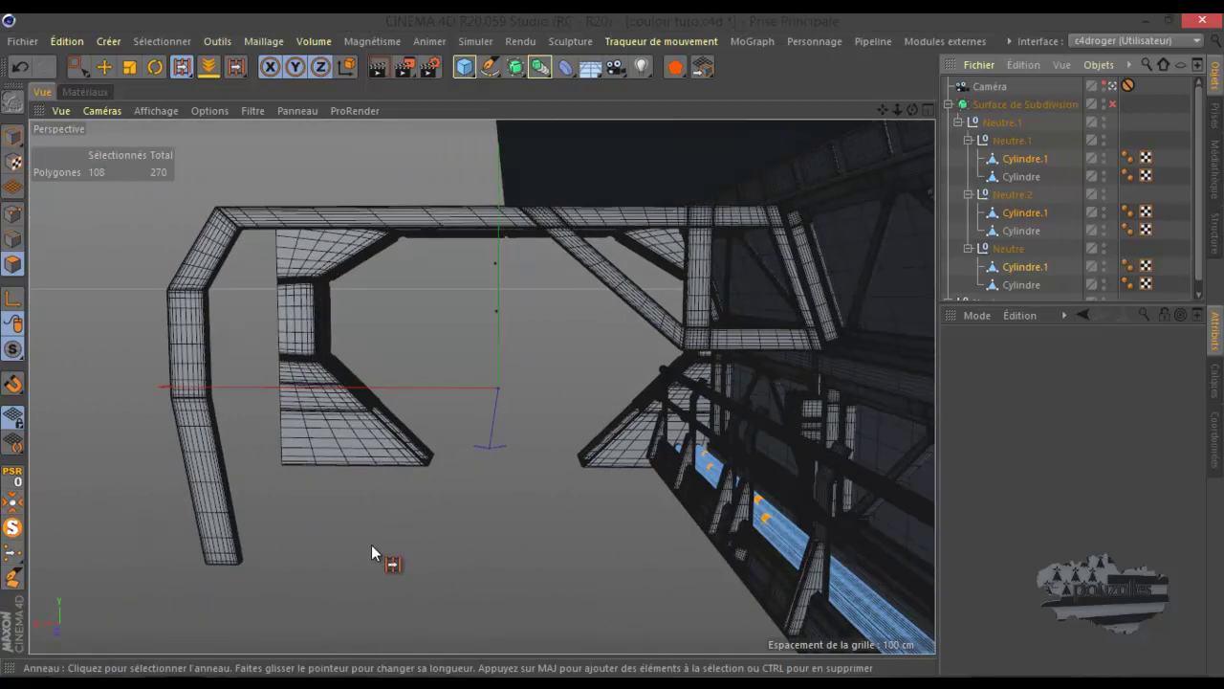
Step: Loop-cut the rearmost pipe at about 51% along its open stretch beyond the second set of bands
key(k)
key(l)
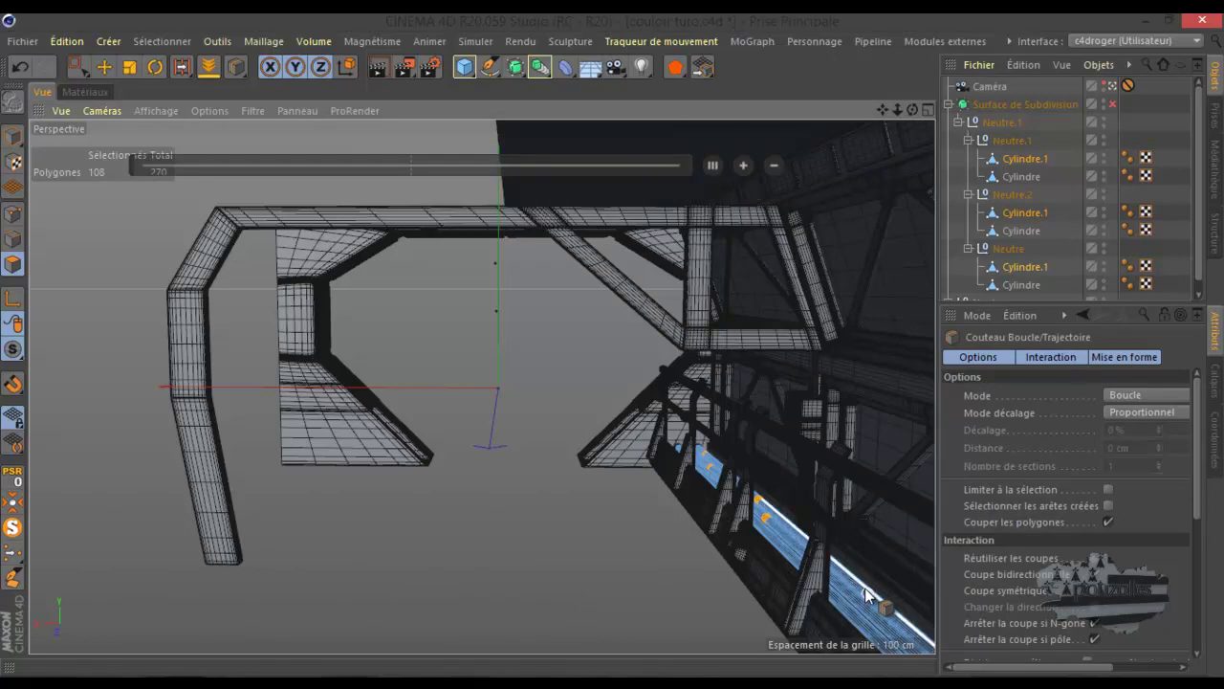
click(865, 587)
middle_click(533, 542)
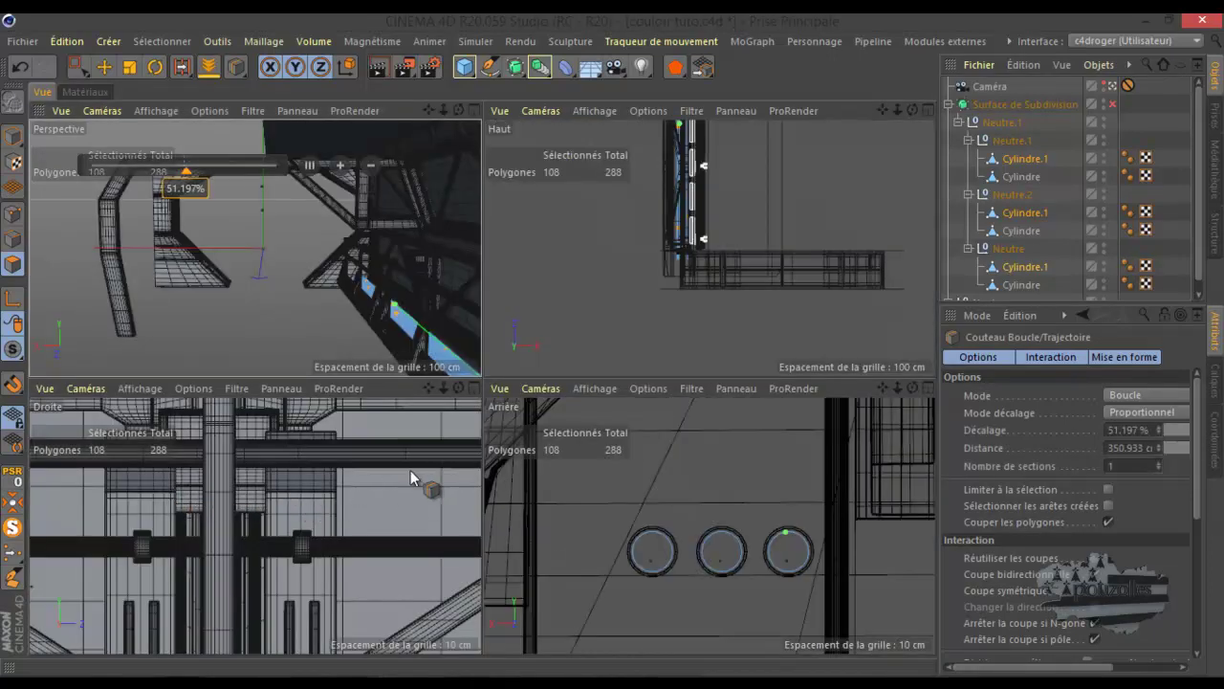
middle_click(309, 272)
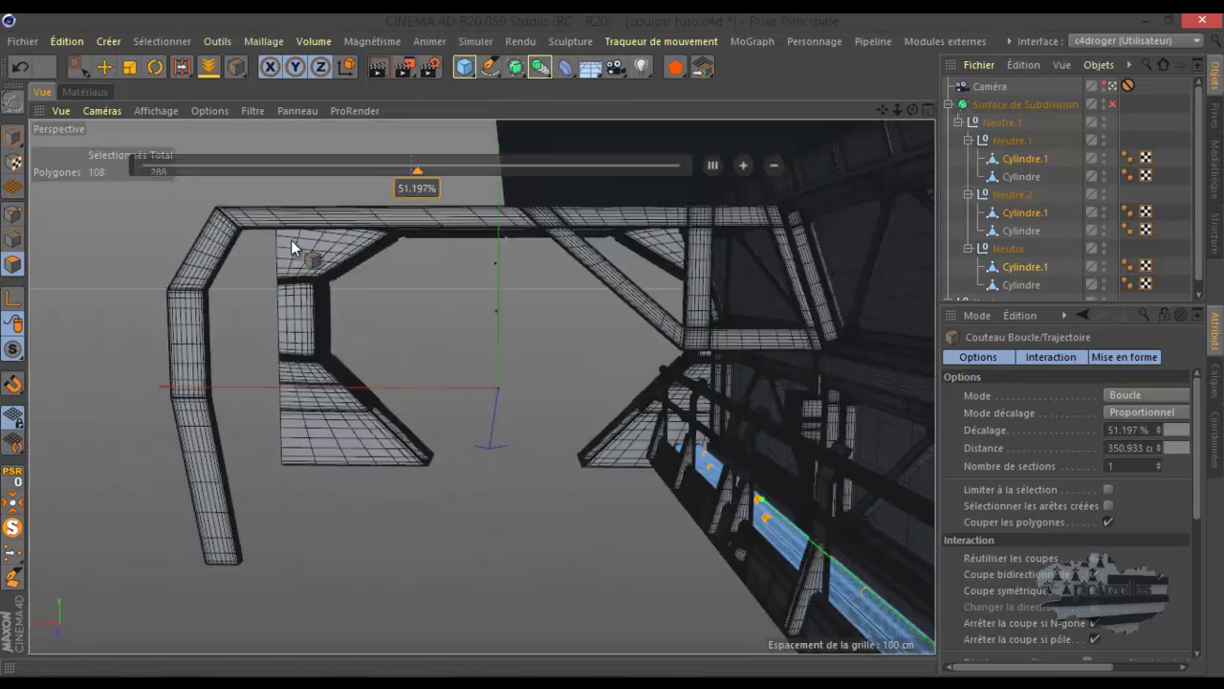
Step: Leave the scene camera, isolate the three pipes, and add a second loop cut just beside the new one on the rearmost pipe
click(13, 527)
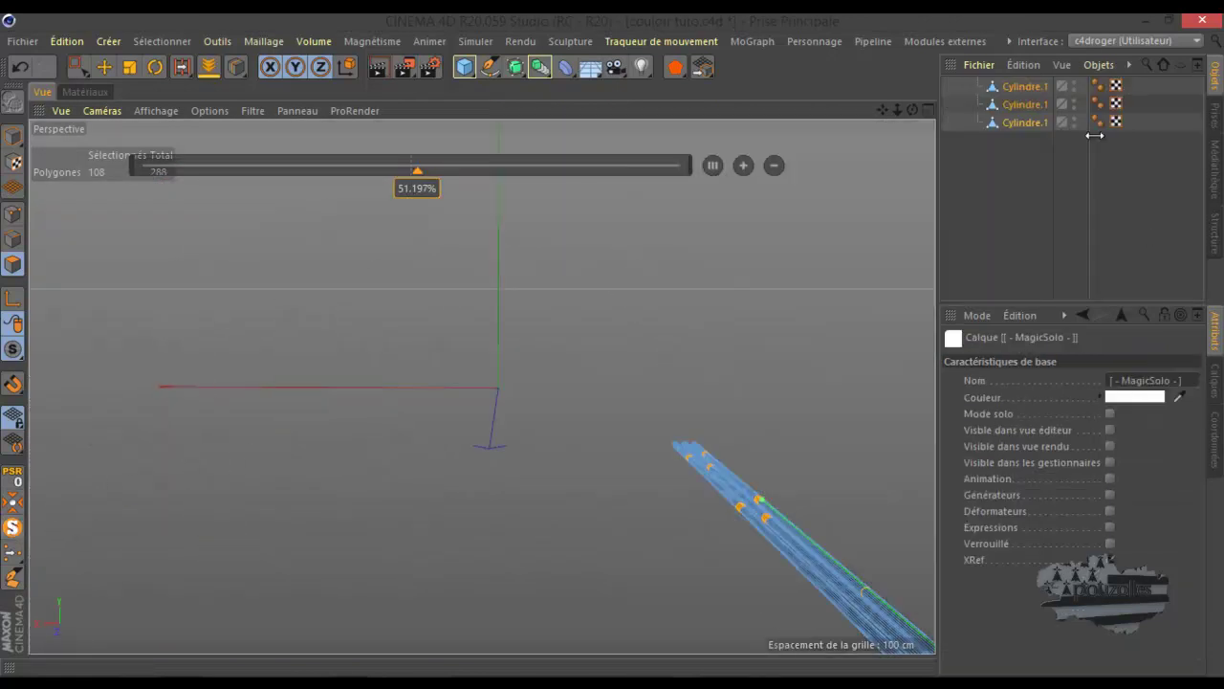
click(12, 529)
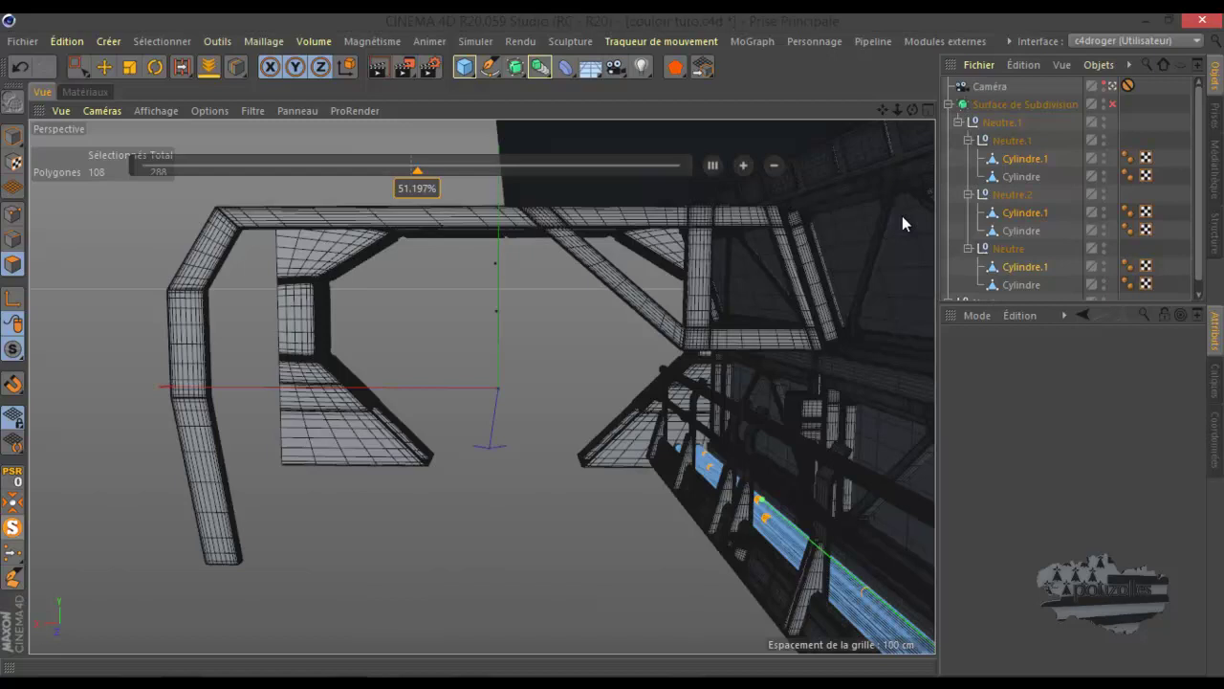
click(1112, 87)
click(14, 527)
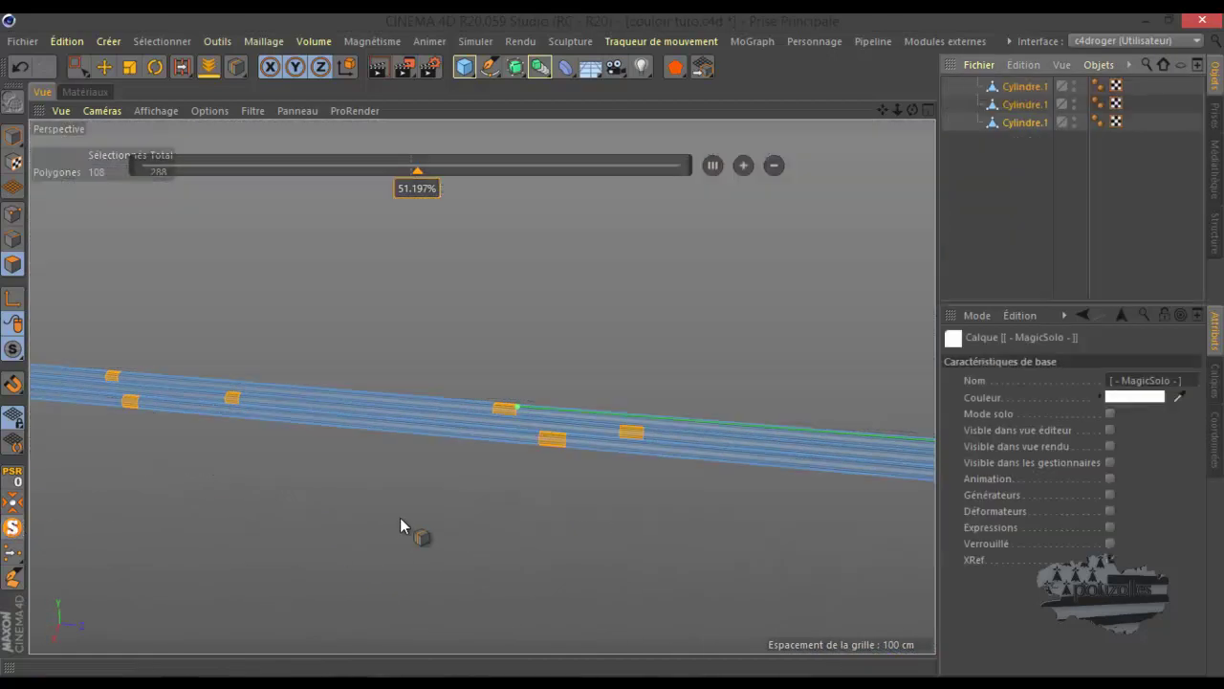
scroll(284, 517, down, 2)
scroll(677, 499, up, 4)
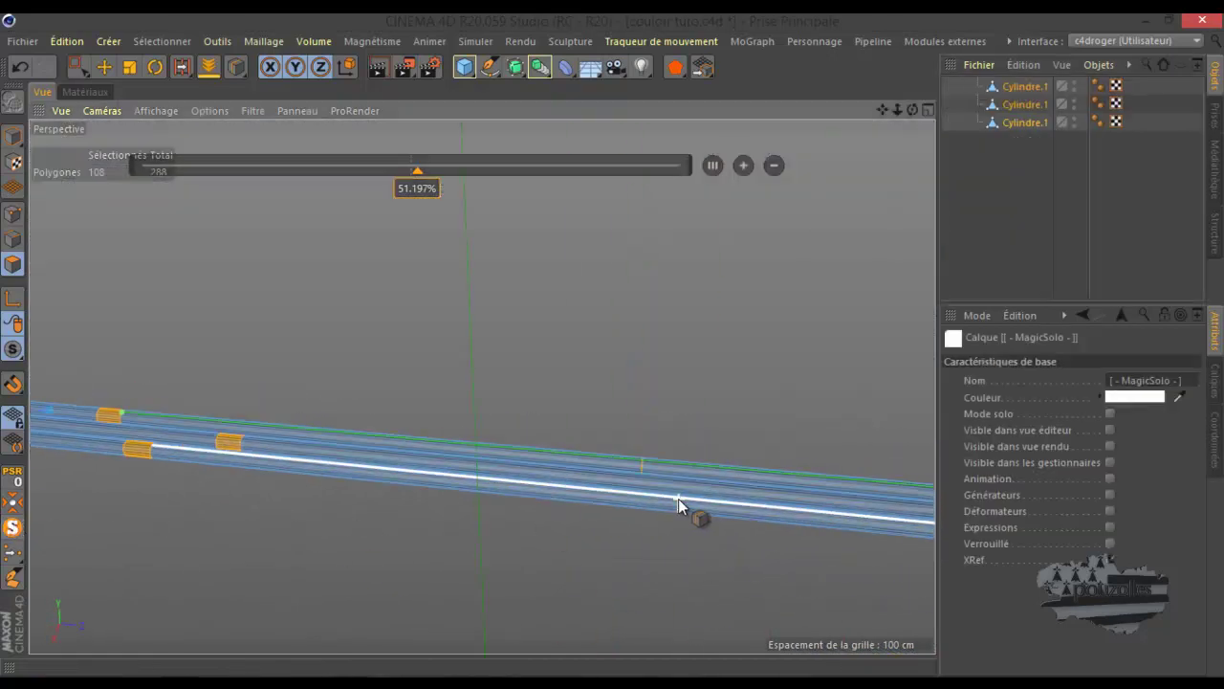
scroll(652, 499, up, 3)
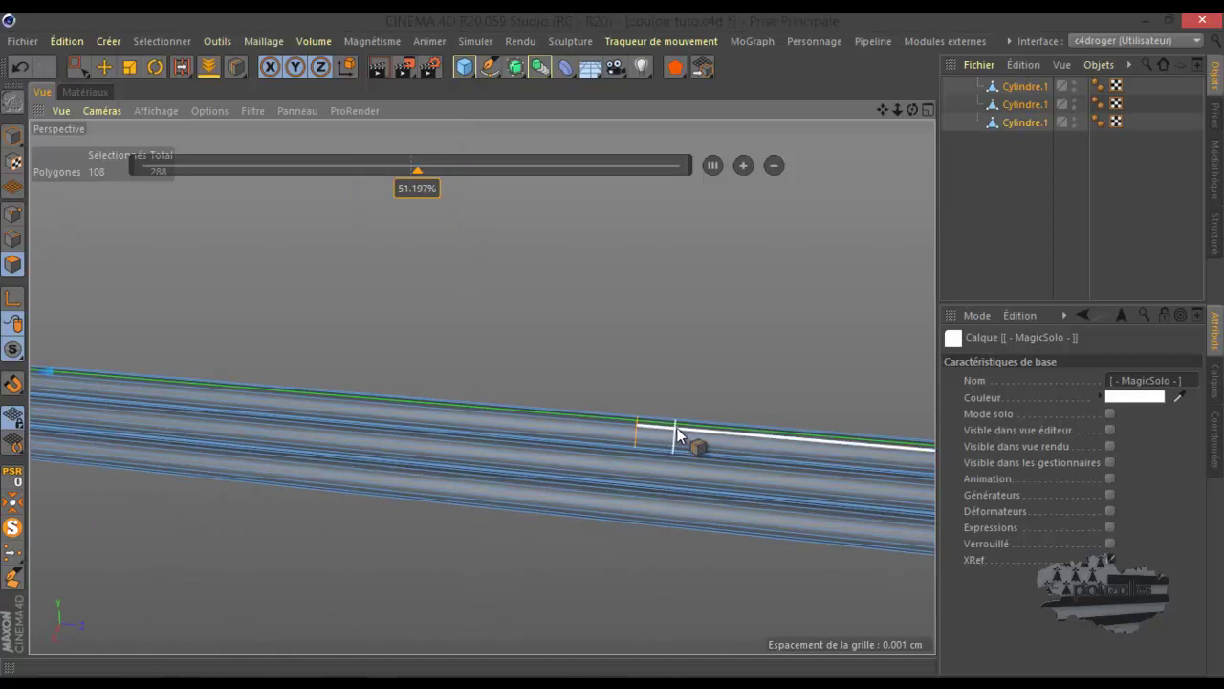
click(681, 428)
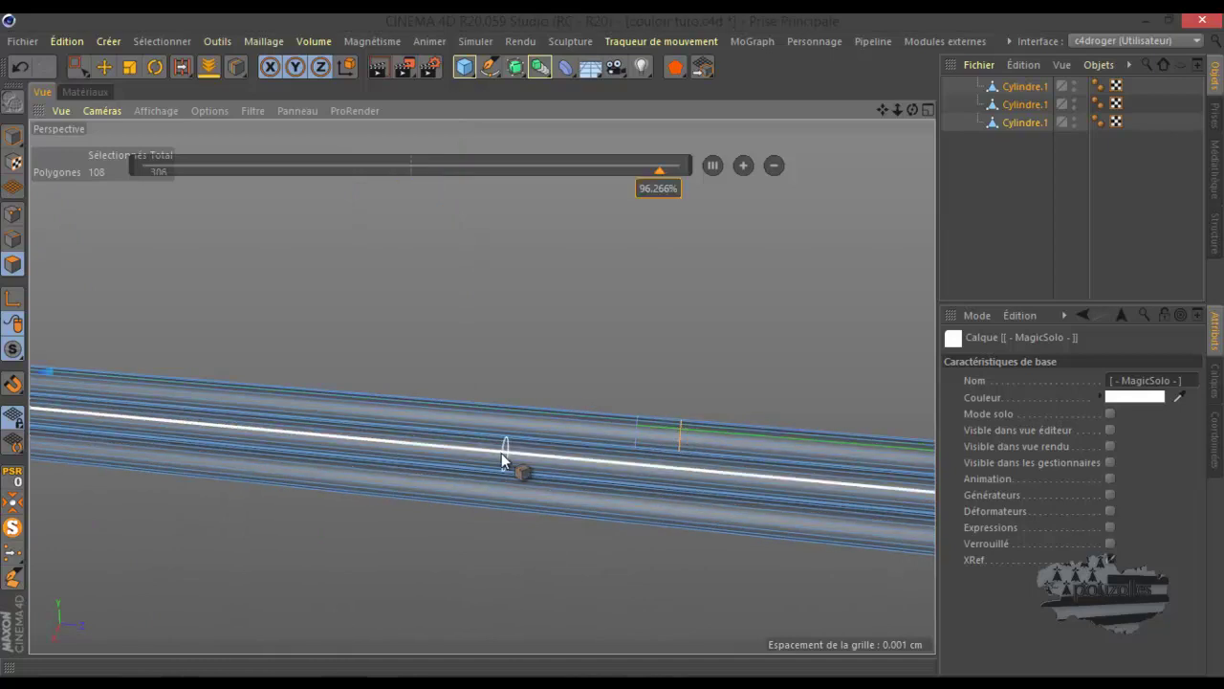
Step: Loop-cut a close pair of edge loops on the middle and front pipes, staggered from the rearmost pipe's pair
click(428, 458)
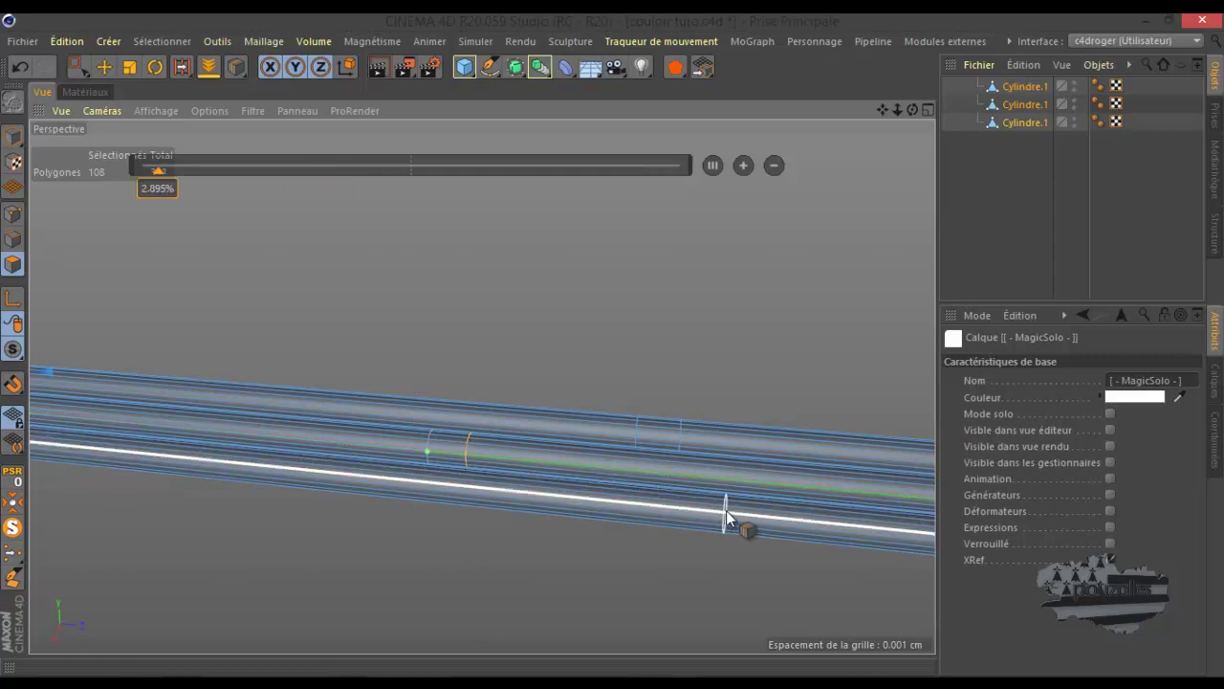
click(725, 517)
click(779, 525)
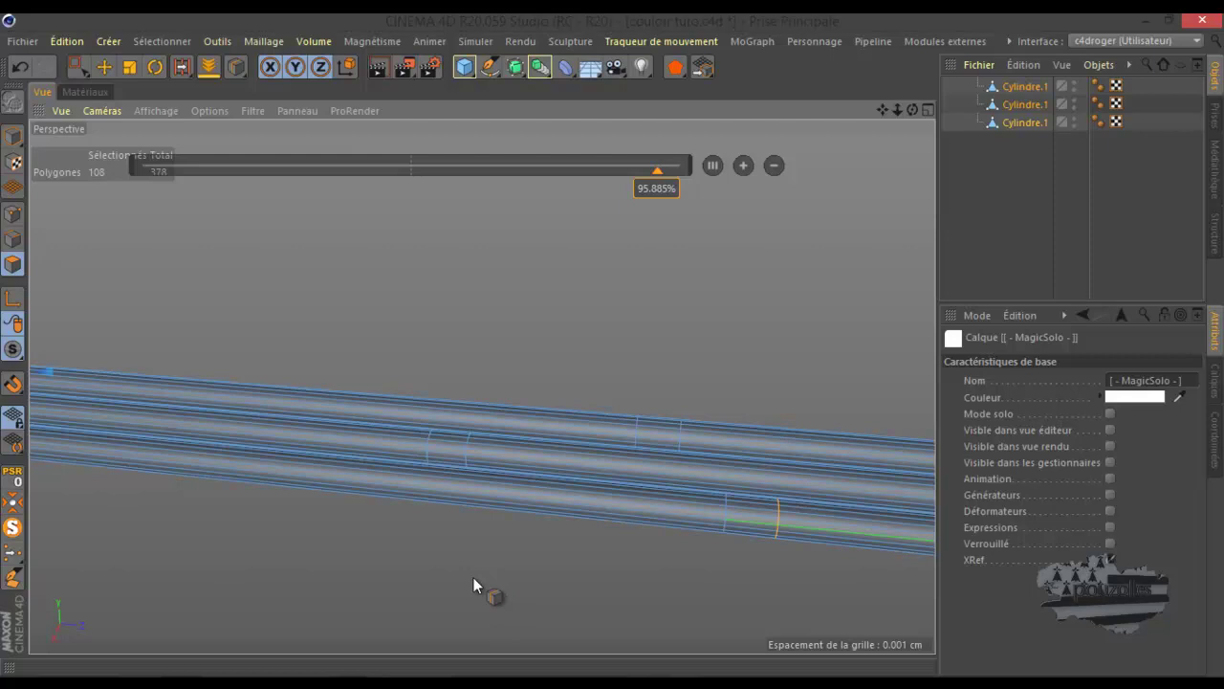
Step: Add the three short polygon bands between the third set of loop cuts to the ring selection
key(u)
key(b)
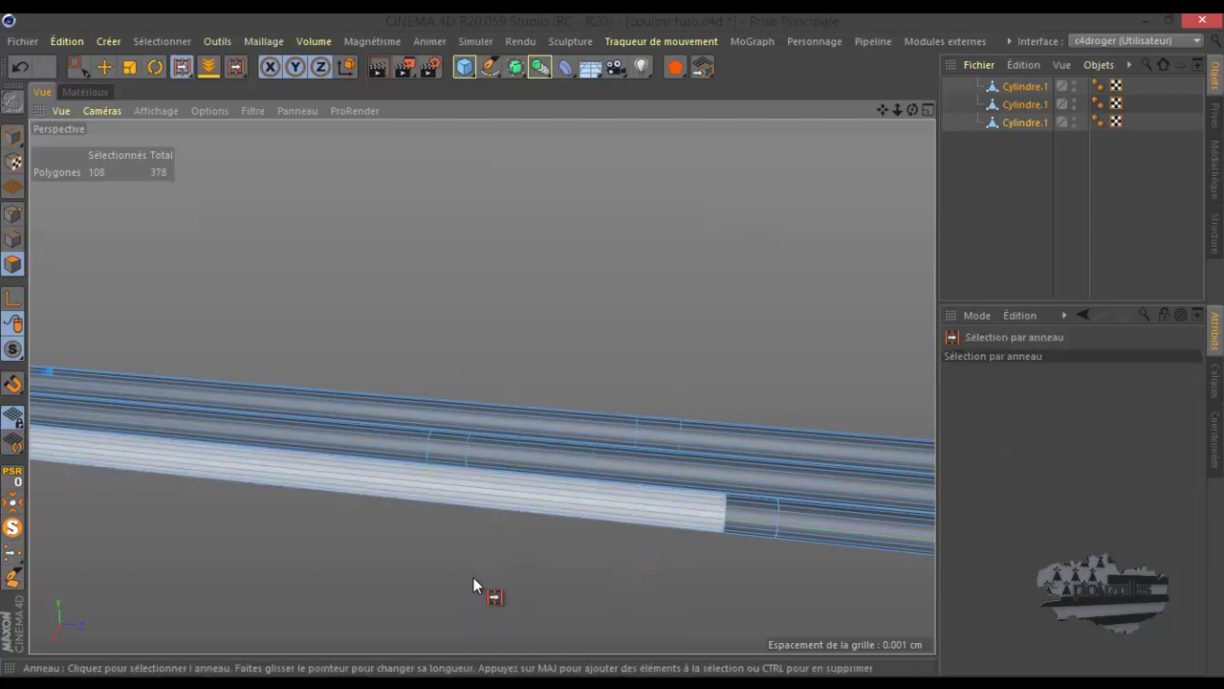
click(455, 443)
shift+click(656, 433)
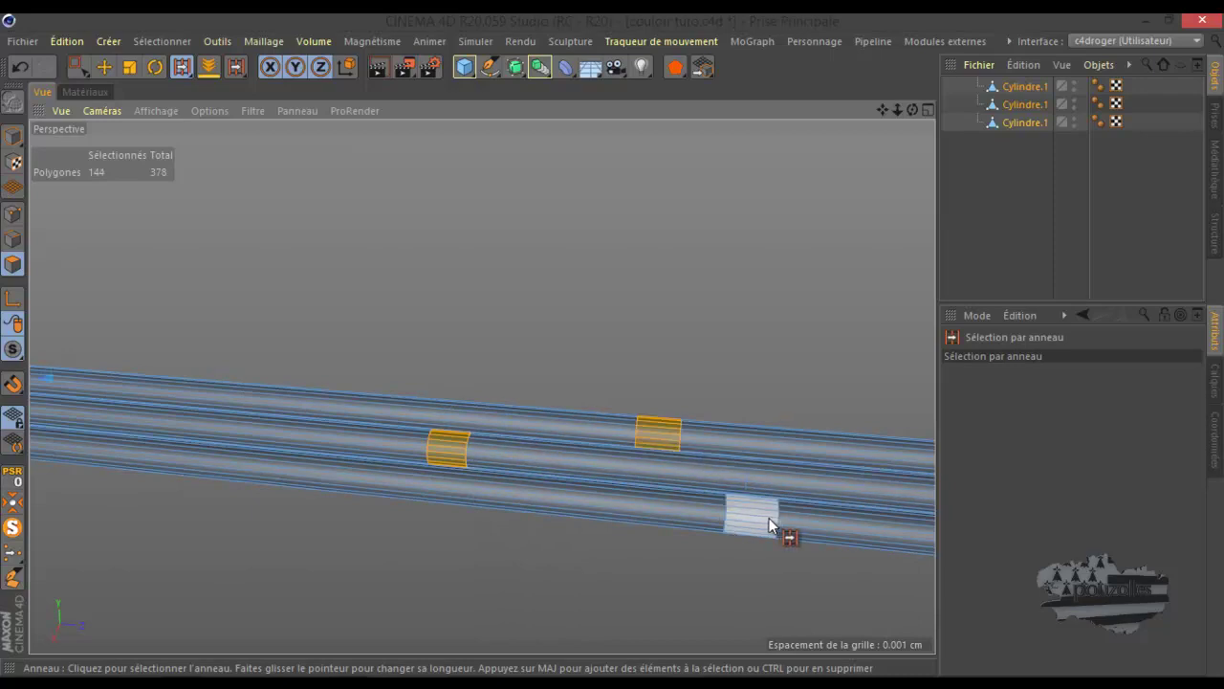
scroll(745, 519, down, 4)
scroll(747, 522, up, 2)
scroll(751, 522, up, 3)
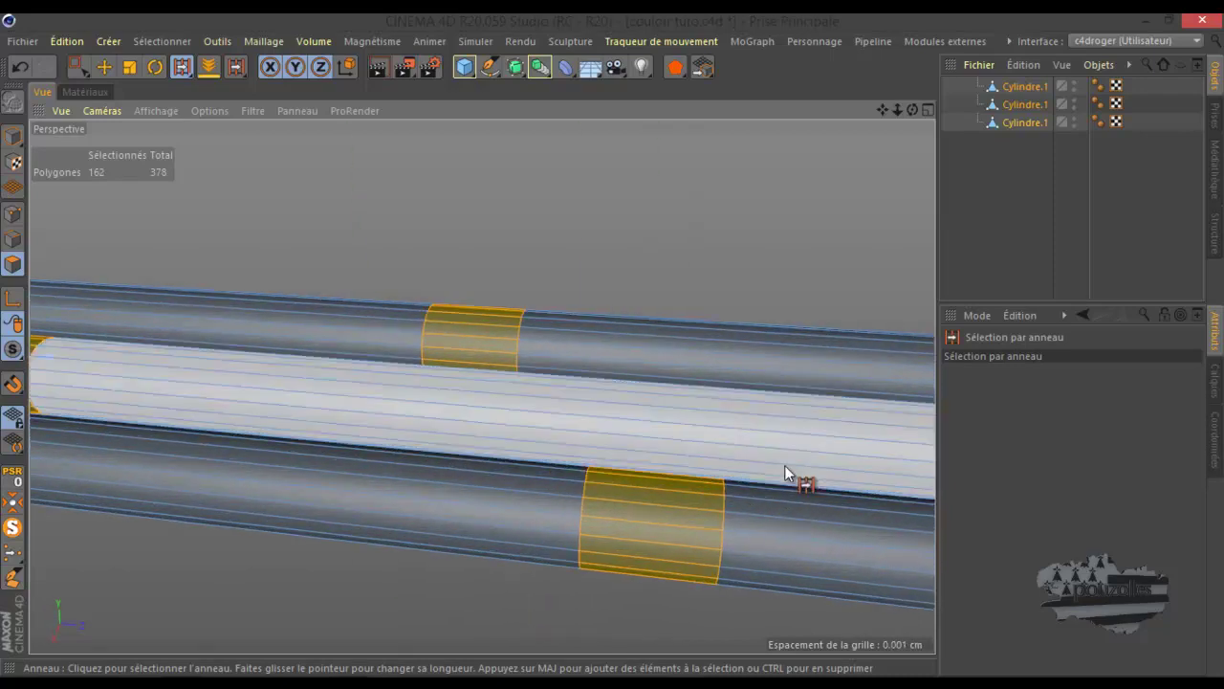
Step: Bevel the nine selected bands into raised collars with a fixed offset of 1.49 cm and a polygon extrusion of 1.49 cm
right_click(715, 187)
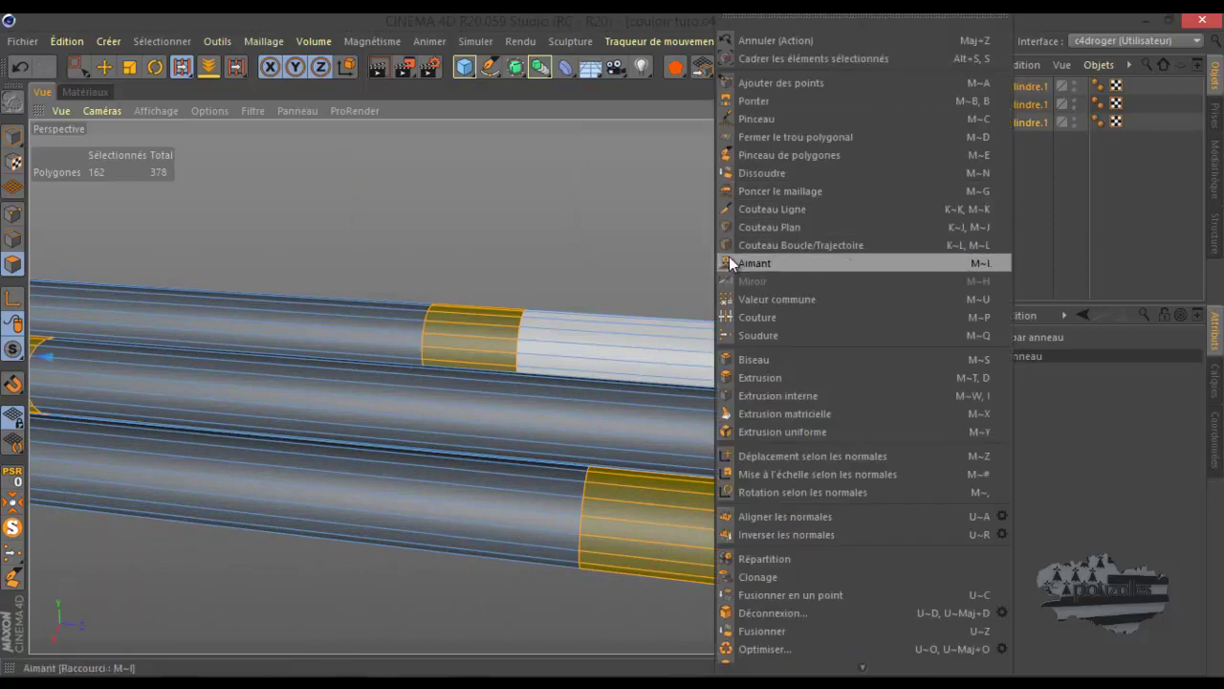
click(751, 362)
click(613, 343)
drag(614, 344, 613, 343)
drag(913, 110, 911, 110)
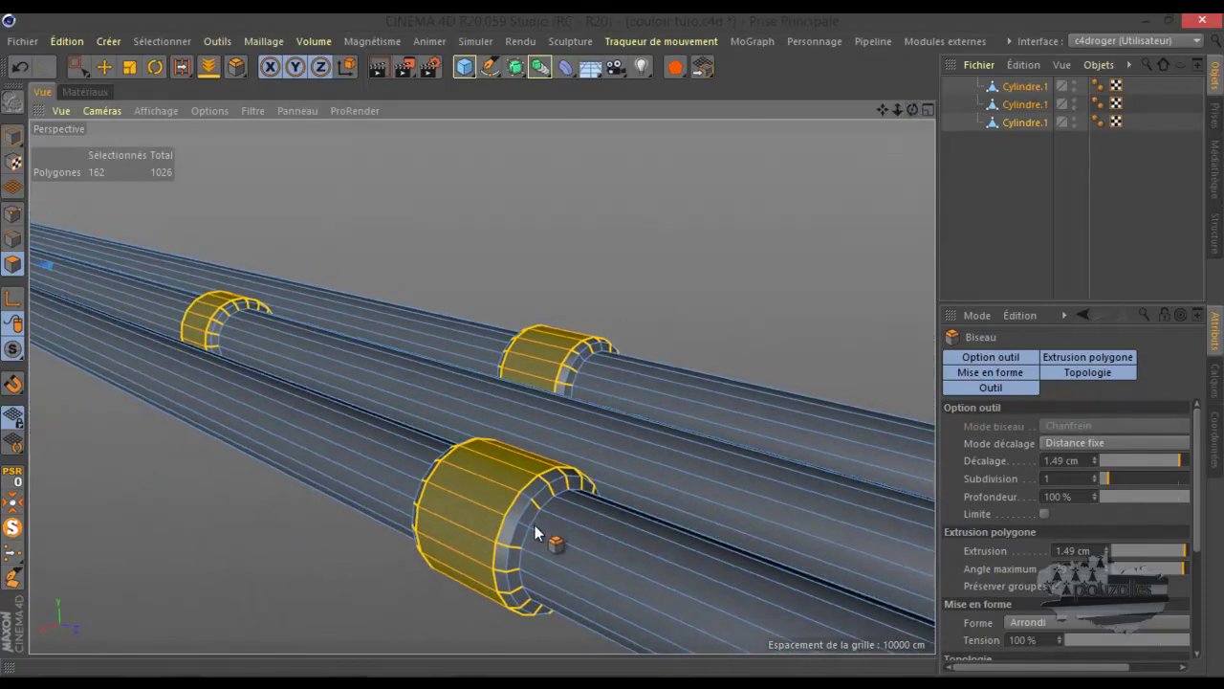
scroll(535, 525, up, 5)
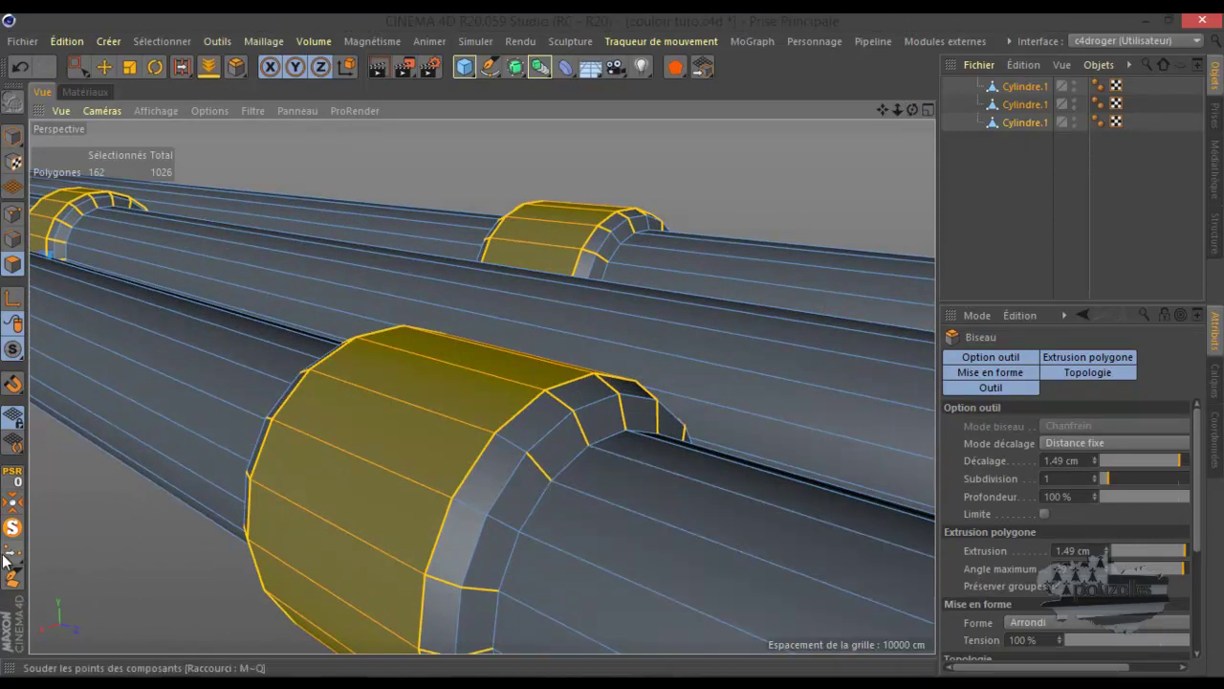
Step: Add the pipes' Subdivision Surface object to the selection and isolate it together with its whole hierarchy
click(13, 527)
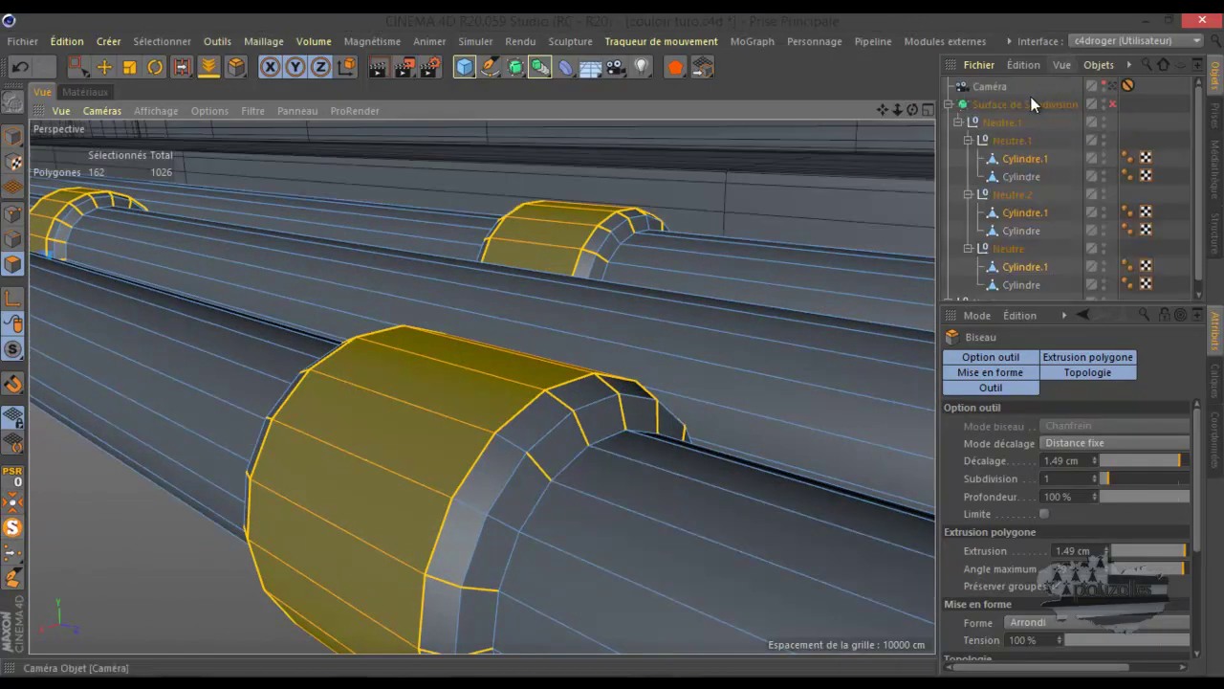
ctrl+click(1010, 101)
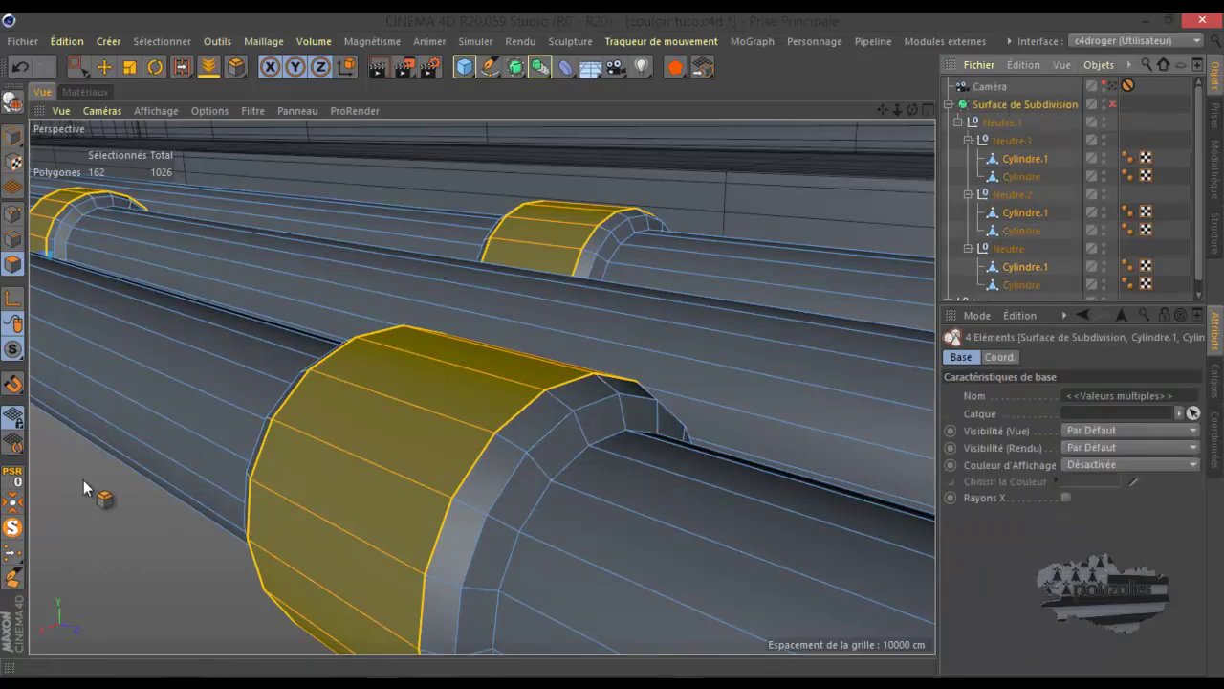
click(13, 527)
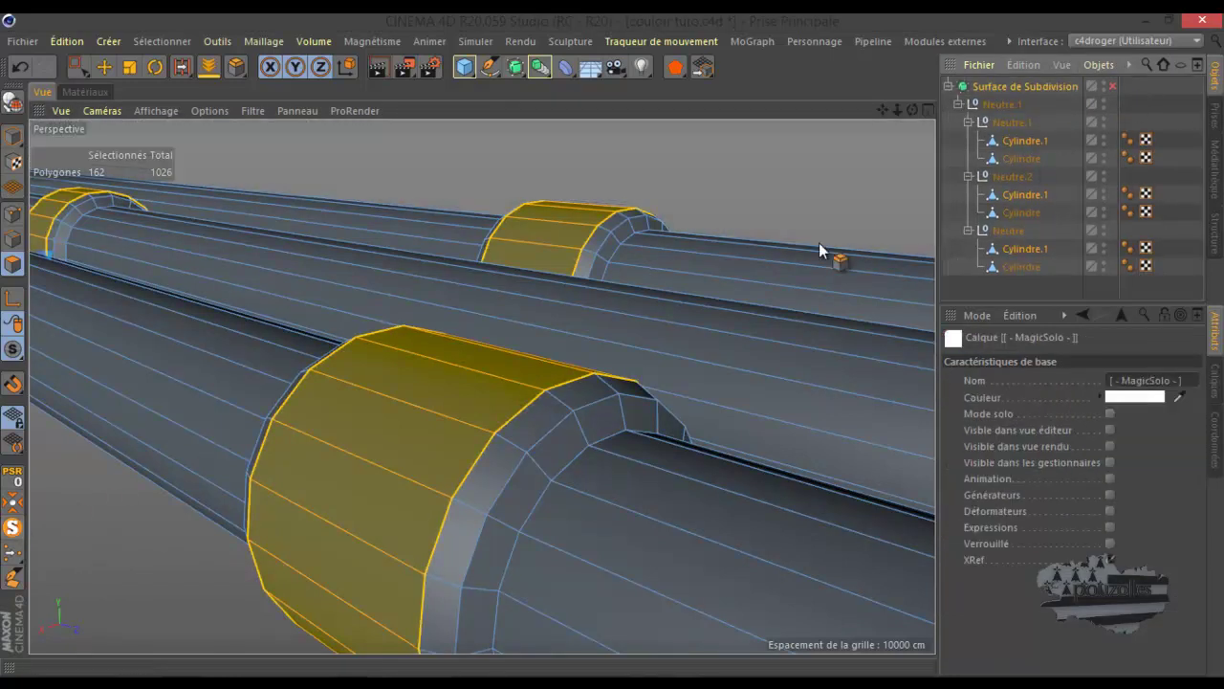
Step: End the pipes' isolation to show the whole corridor again and enable their Subdivision Surface
click(1113, 86)
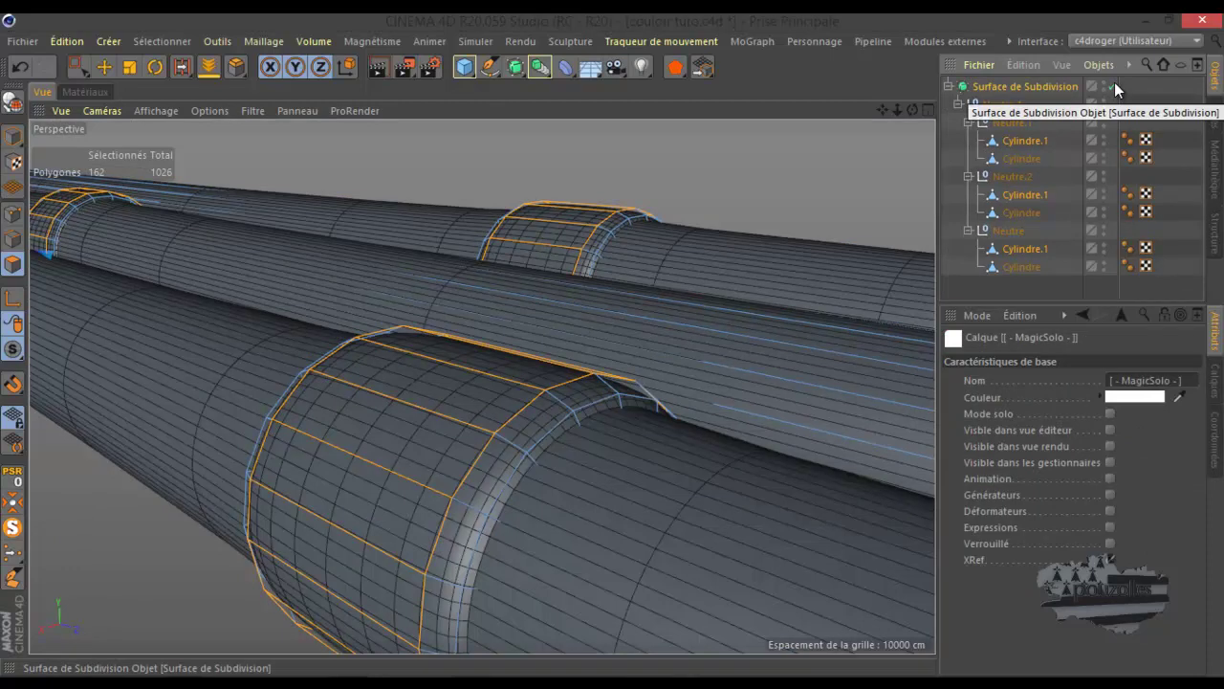
click(19, 526)
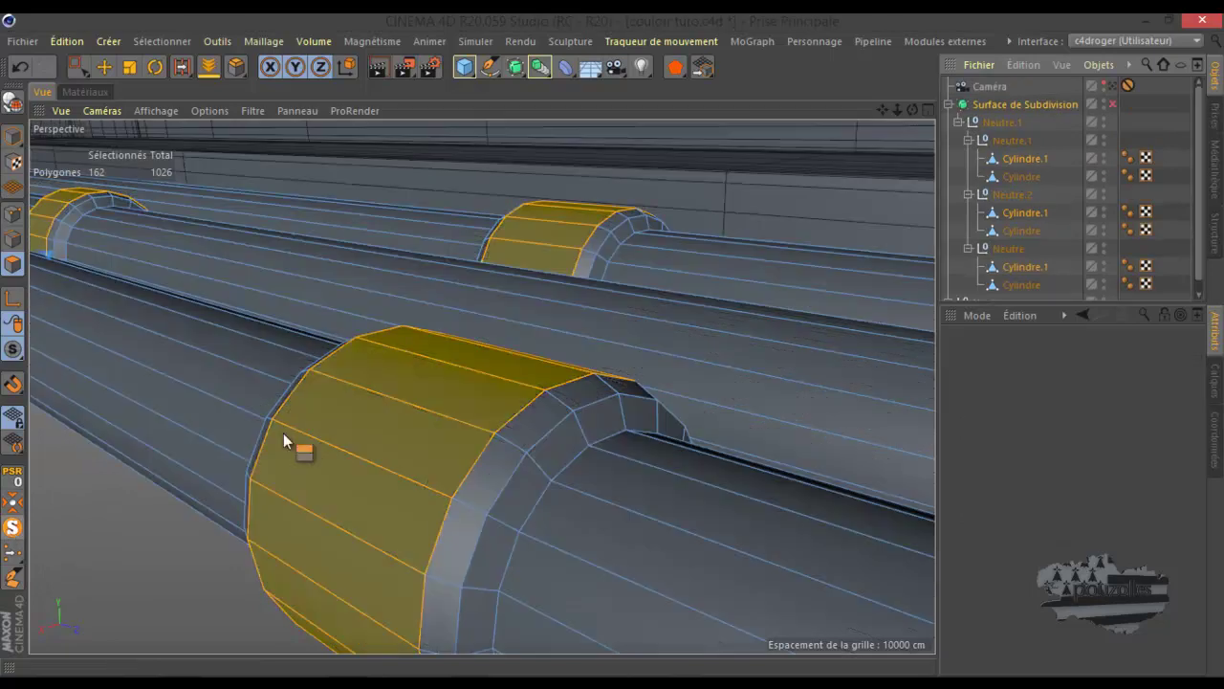
alt+drag(145, 479, 656, 306)
click(1111, 103)
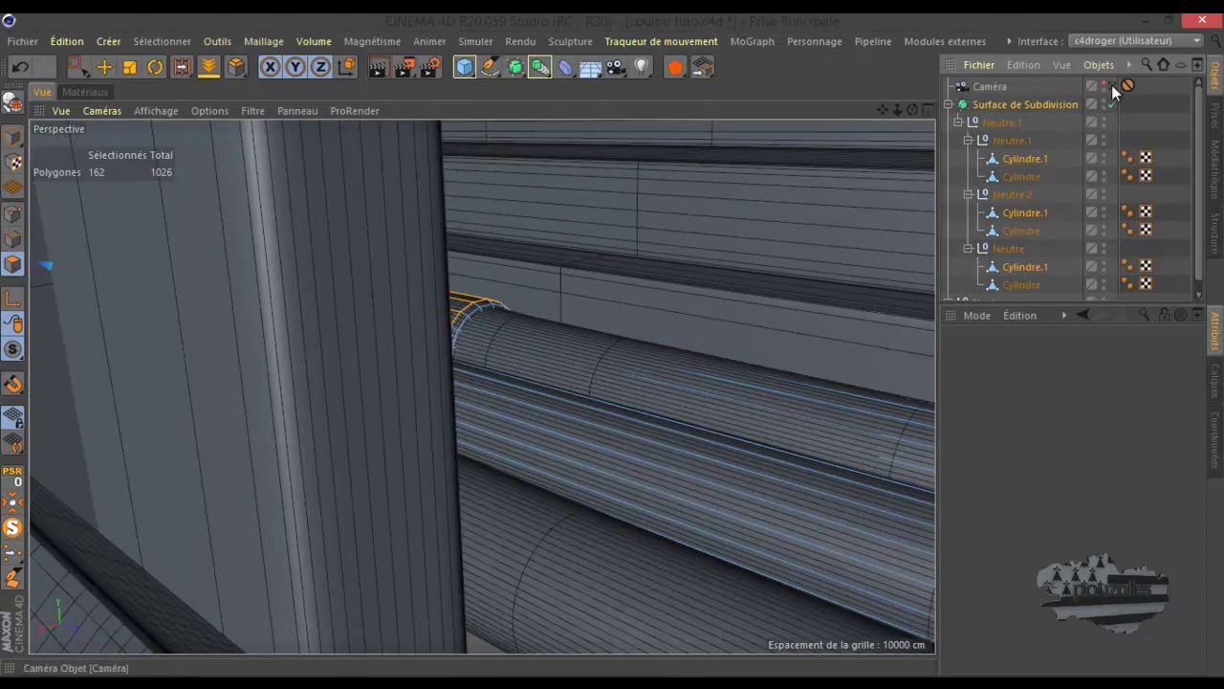
Step: Look through the scene camera and render the corridor in the viewport
click(1113, 86)
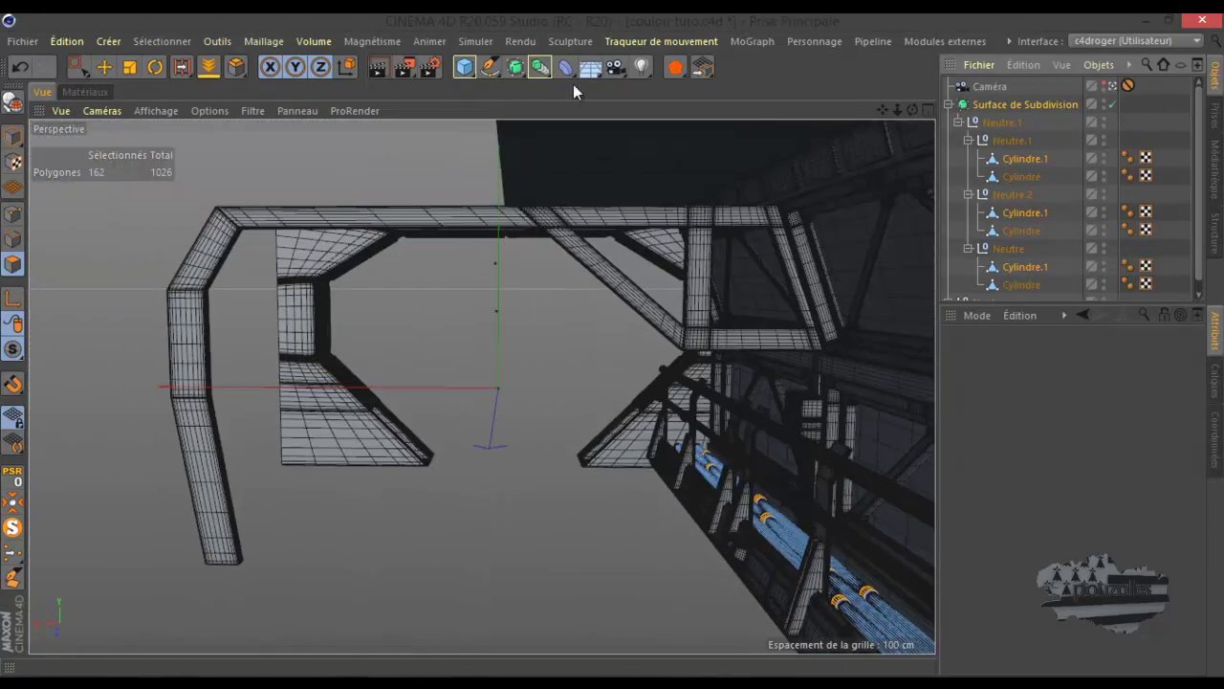
click(383, 65)
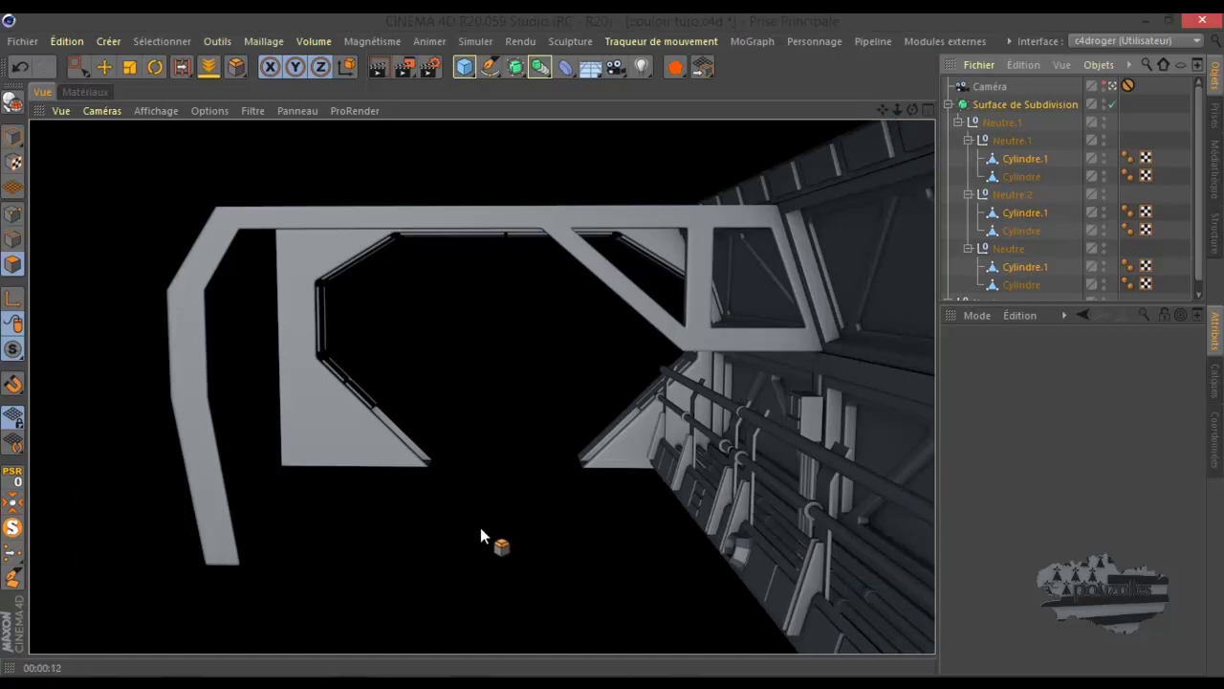
click(104, 66)
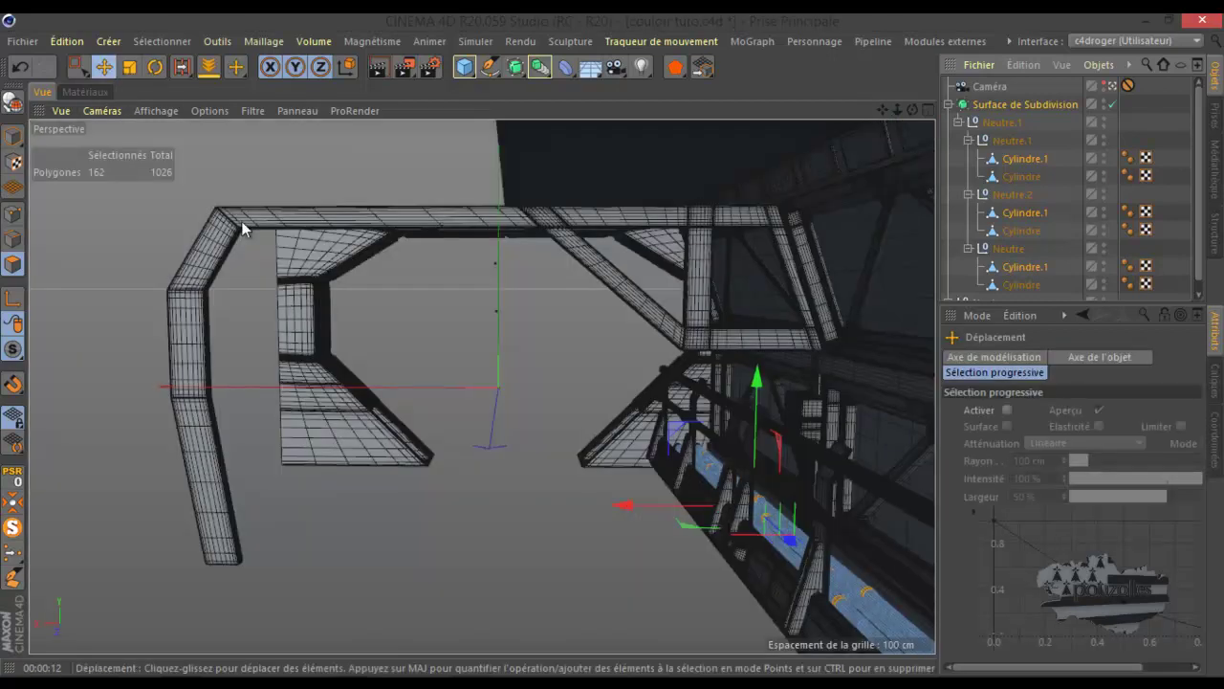
Step: Collapse the pipes' Neutre.1 group under the Subdivision Surface and rename it tuyau
click(960, 122)
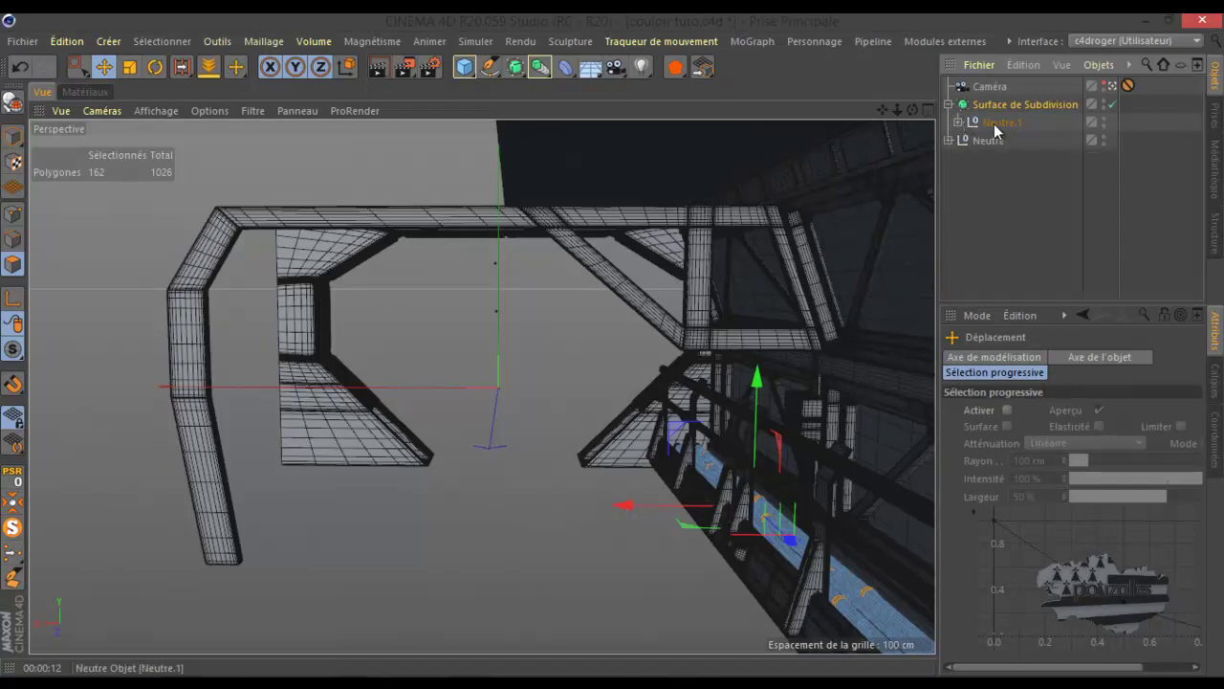
double_click(998, 124)
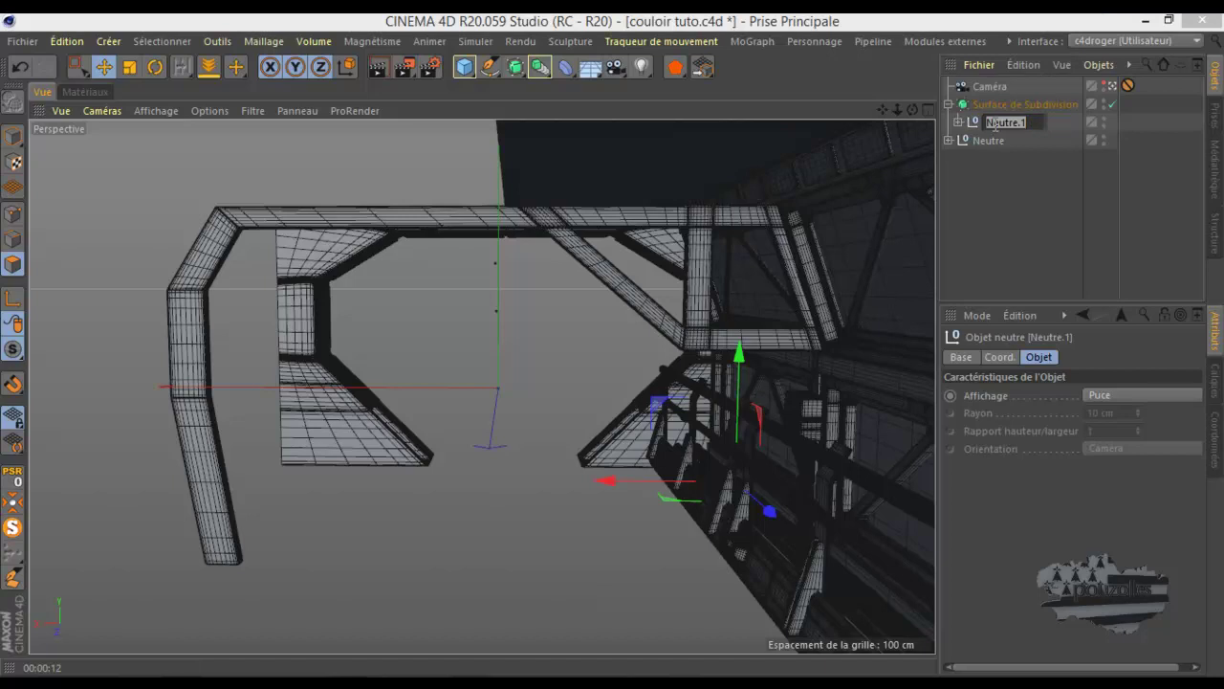
text(tuyau)
key(Return)
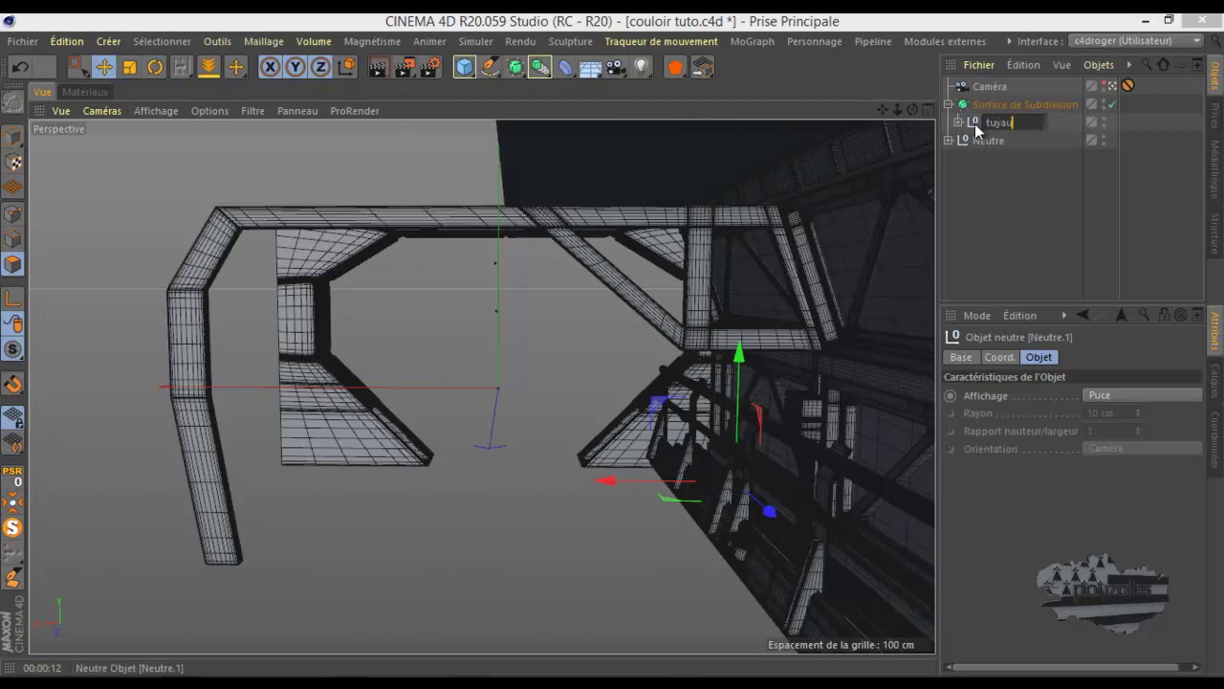
Step: Move the tuyau group into the Neutre group under 01, above elec, and enlarge the object list
click(949, 140)
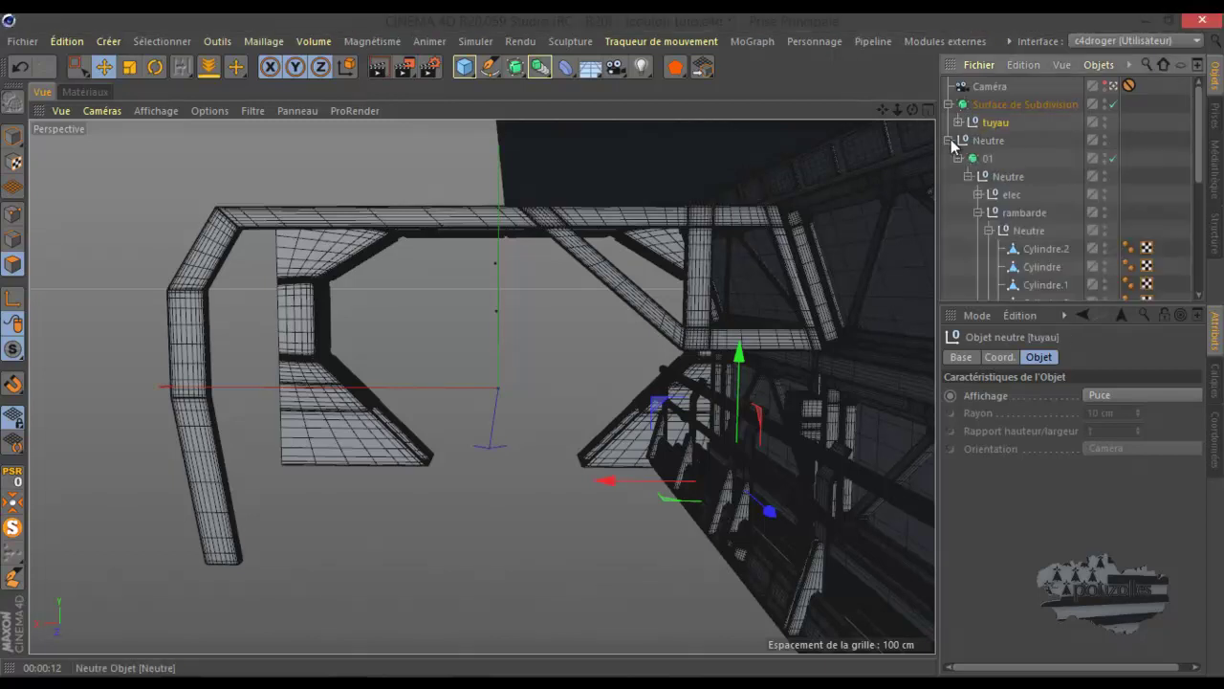
click(977, 213)
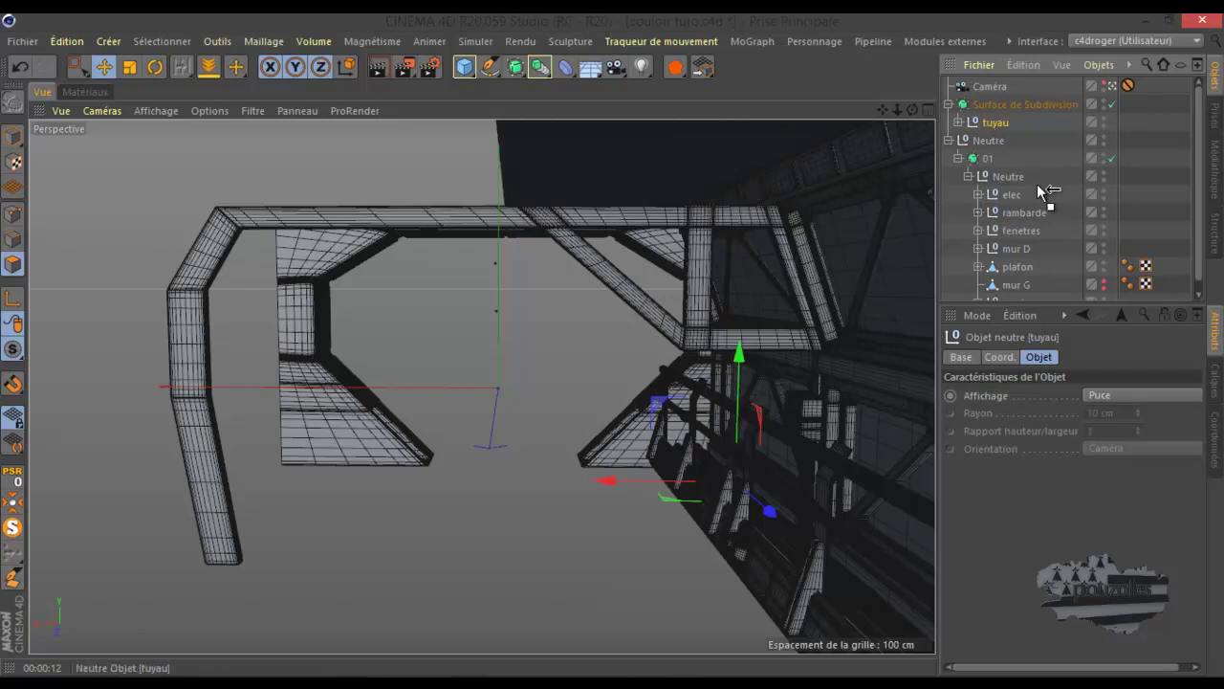
drag(1014, 207, 999, 185)
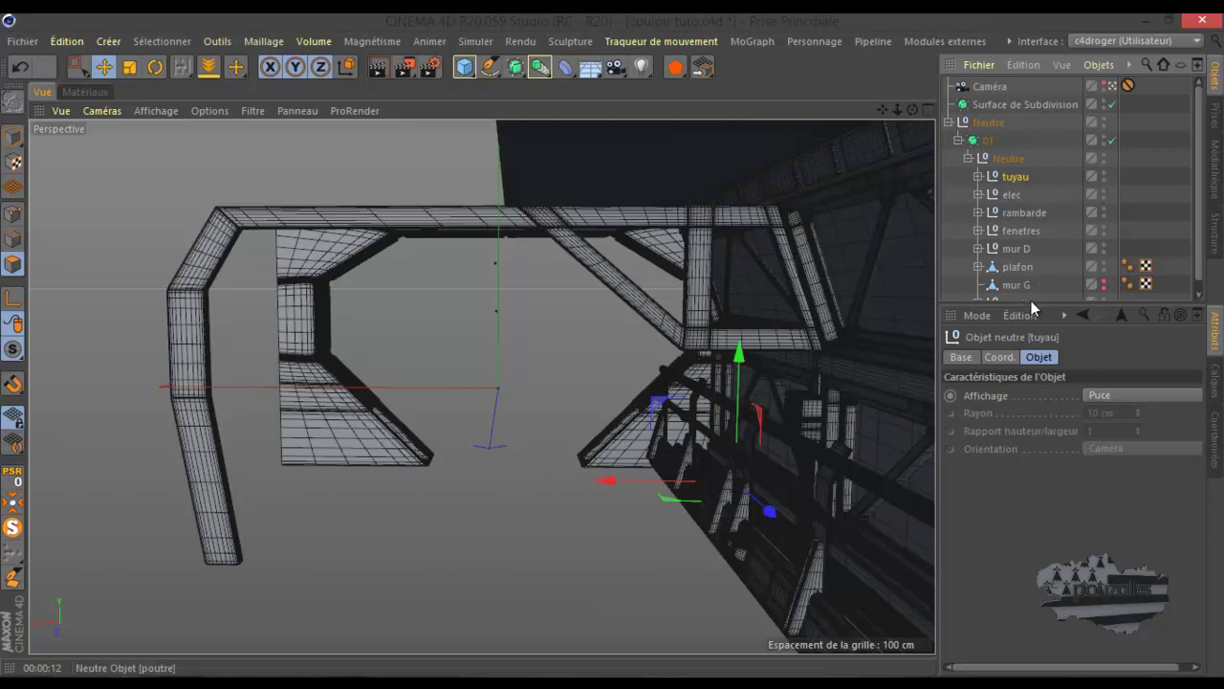
drag(1020, 305, 1049, 438)
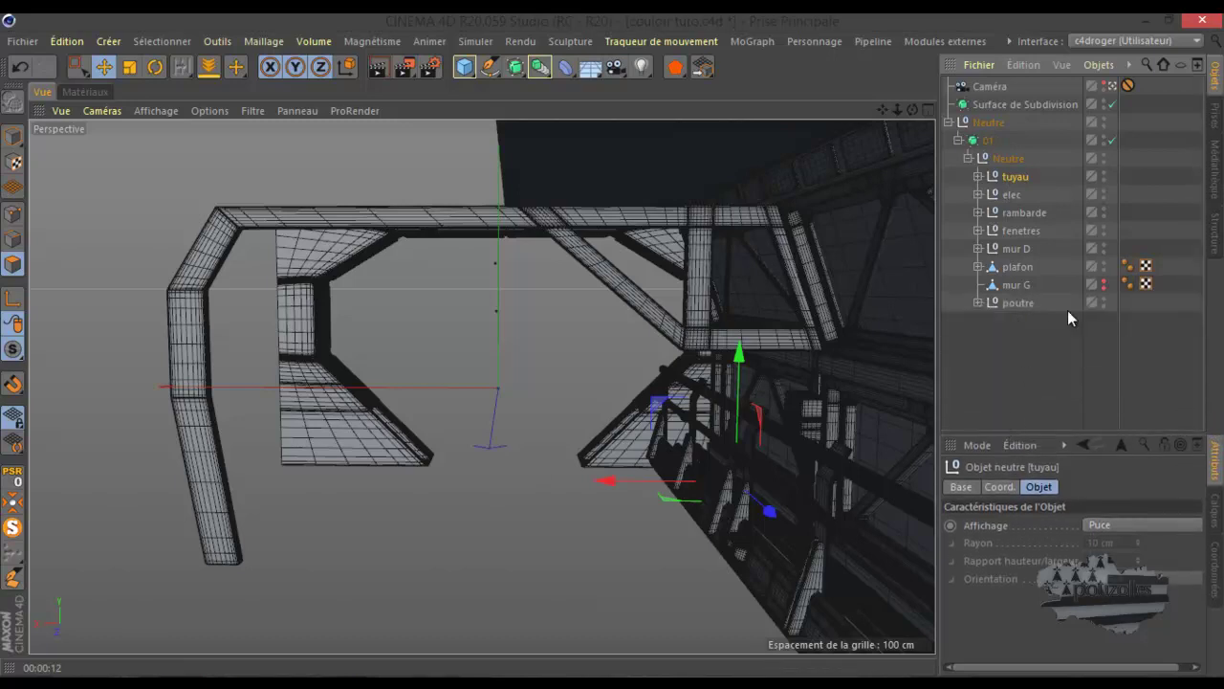
Step: Make the hidden mur G object visible and expand plafon's hierarchy down to the Cube inside its Cloneur
click(1104, 283)
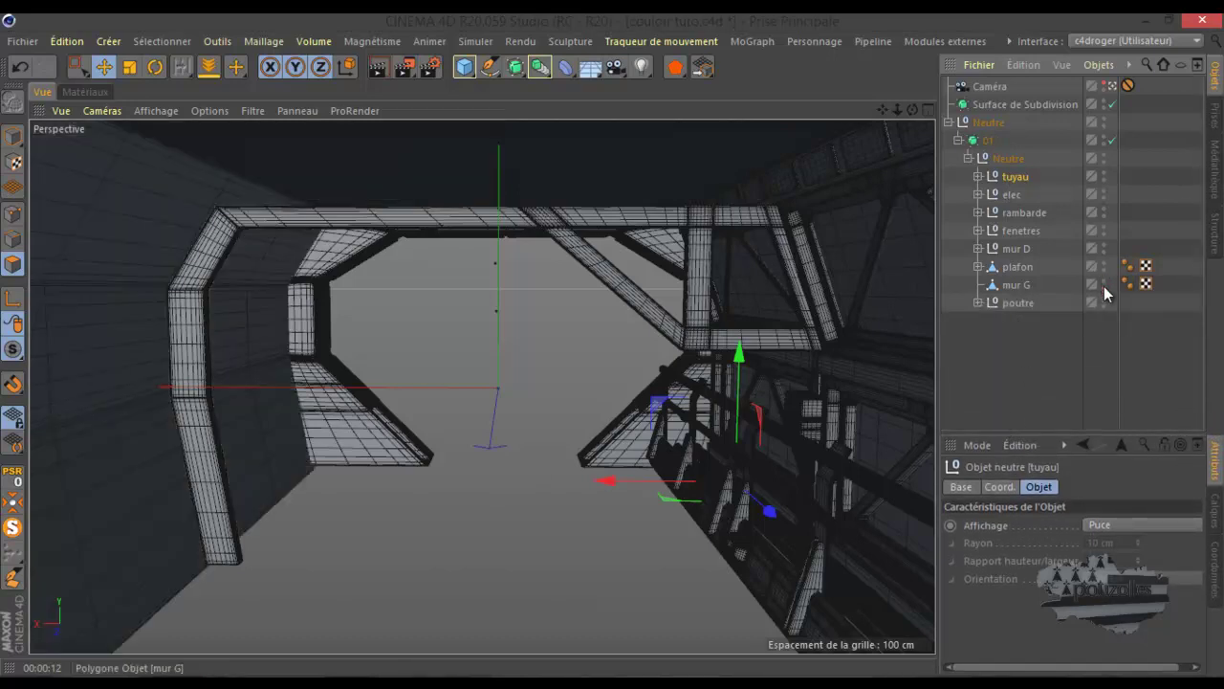
click(1016, 267)
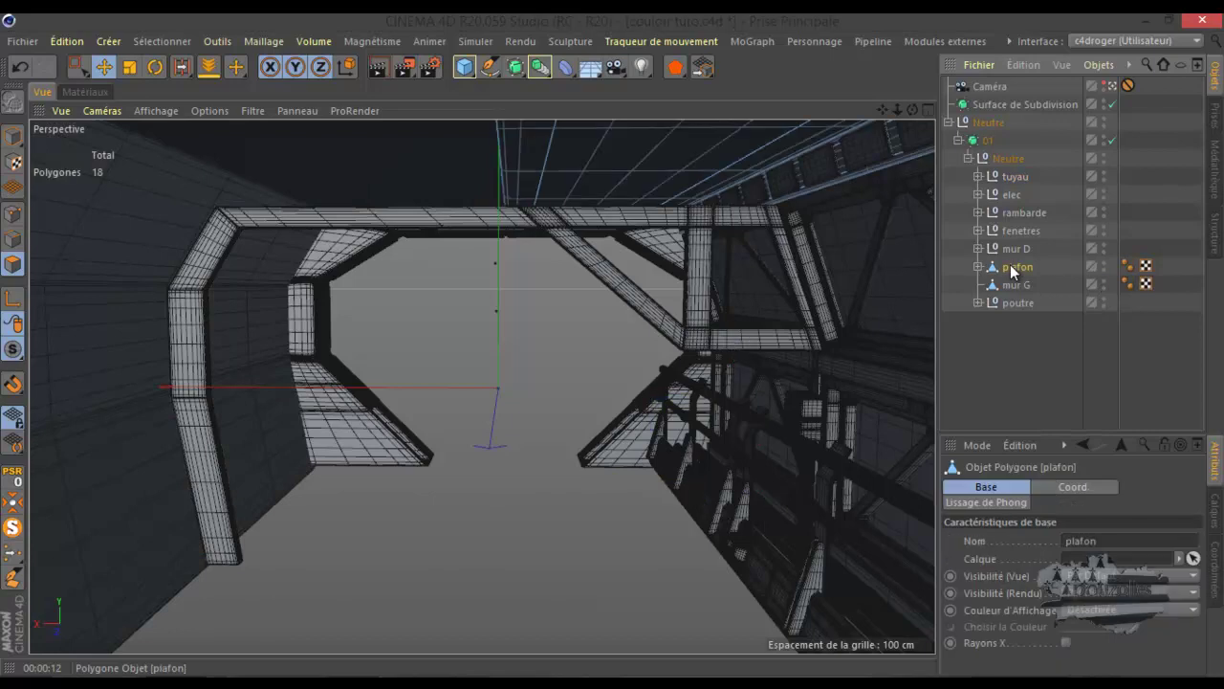
click(978, 267)
click(989, 285)
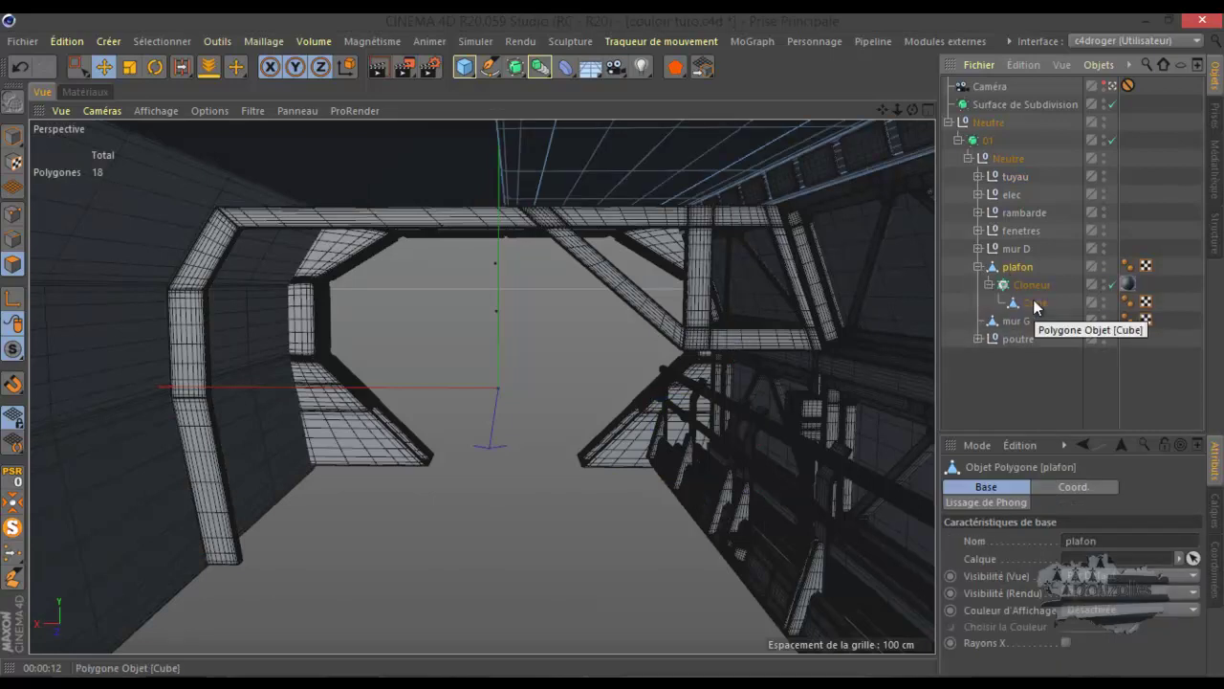
click(1033, 302)
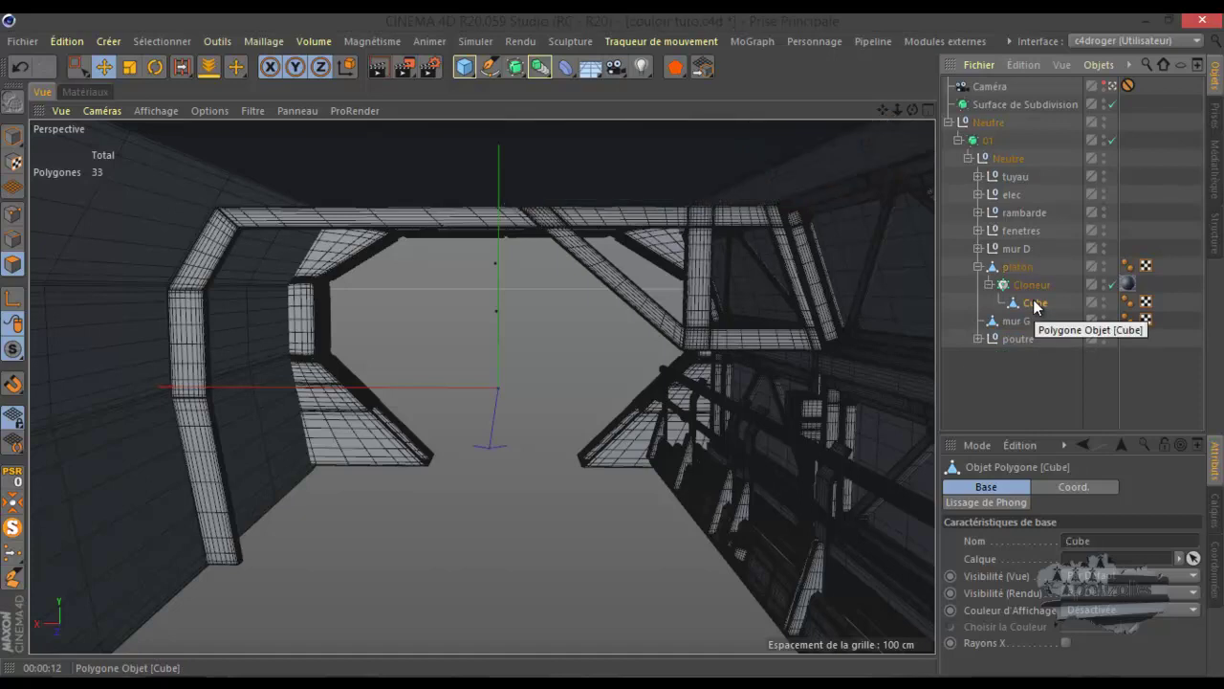
Step: Select plafon and mur G together, isolate them outside the scene camera's view and frame them
click(1017, 268)
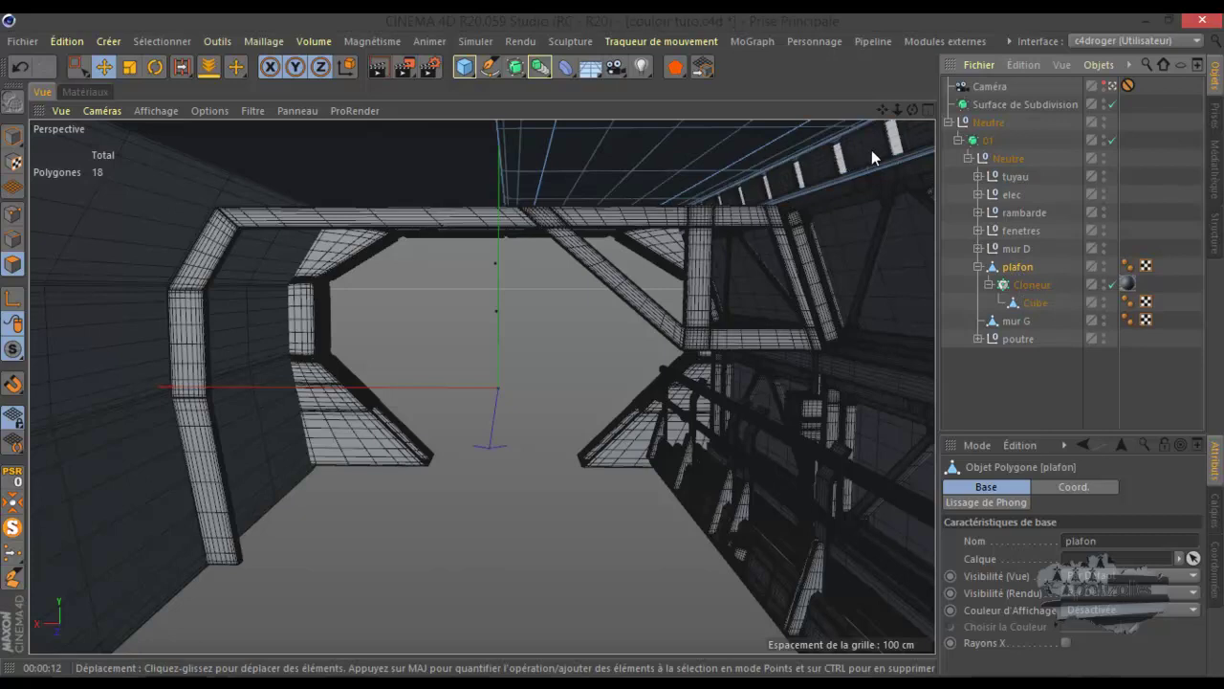
ctrl+click(1005, 251)
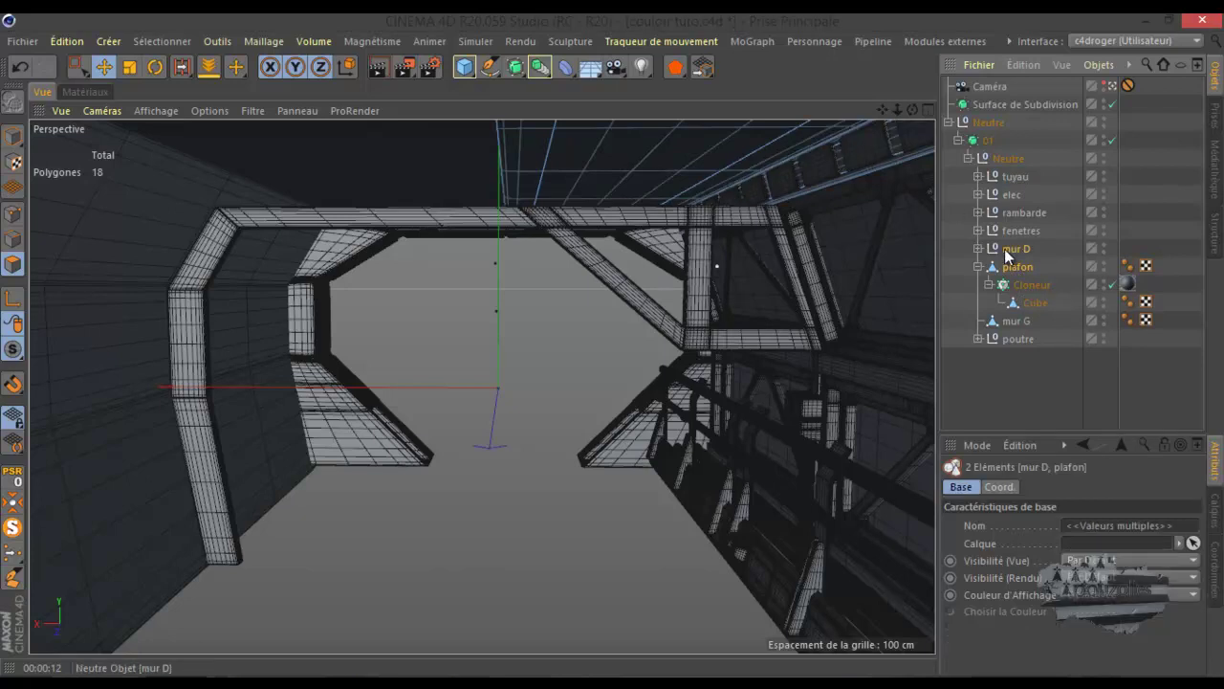
ctrl+click(1005, 252)
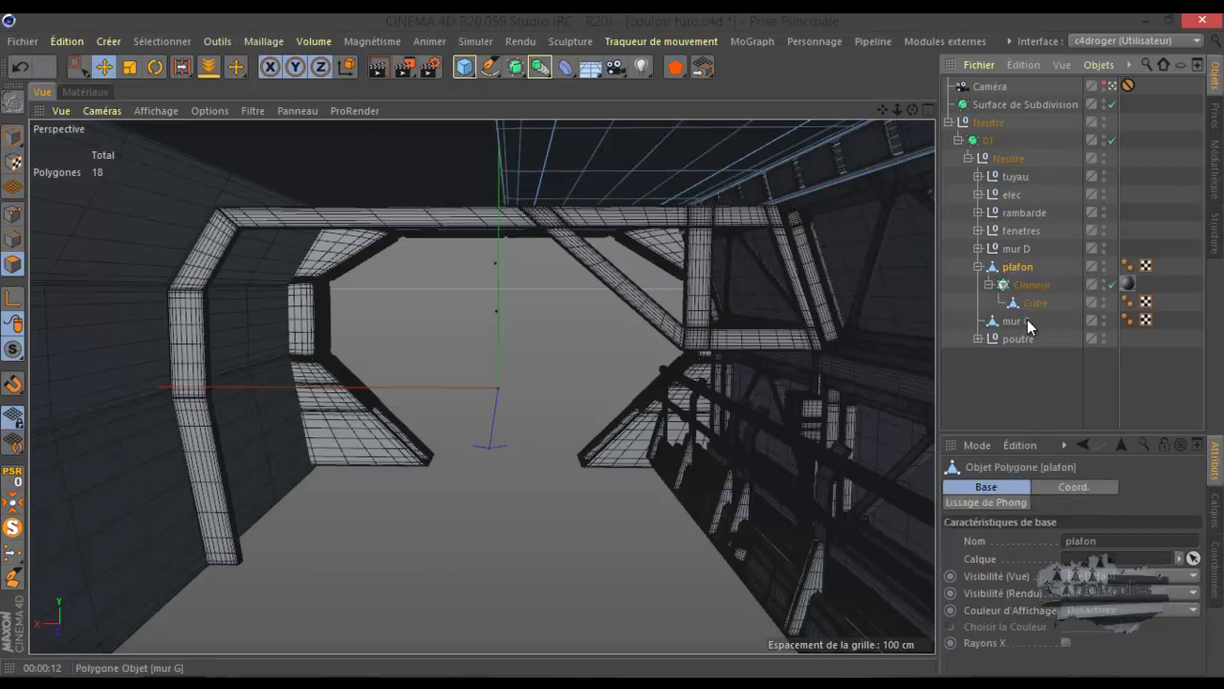
ctrl+click(1026, 321)
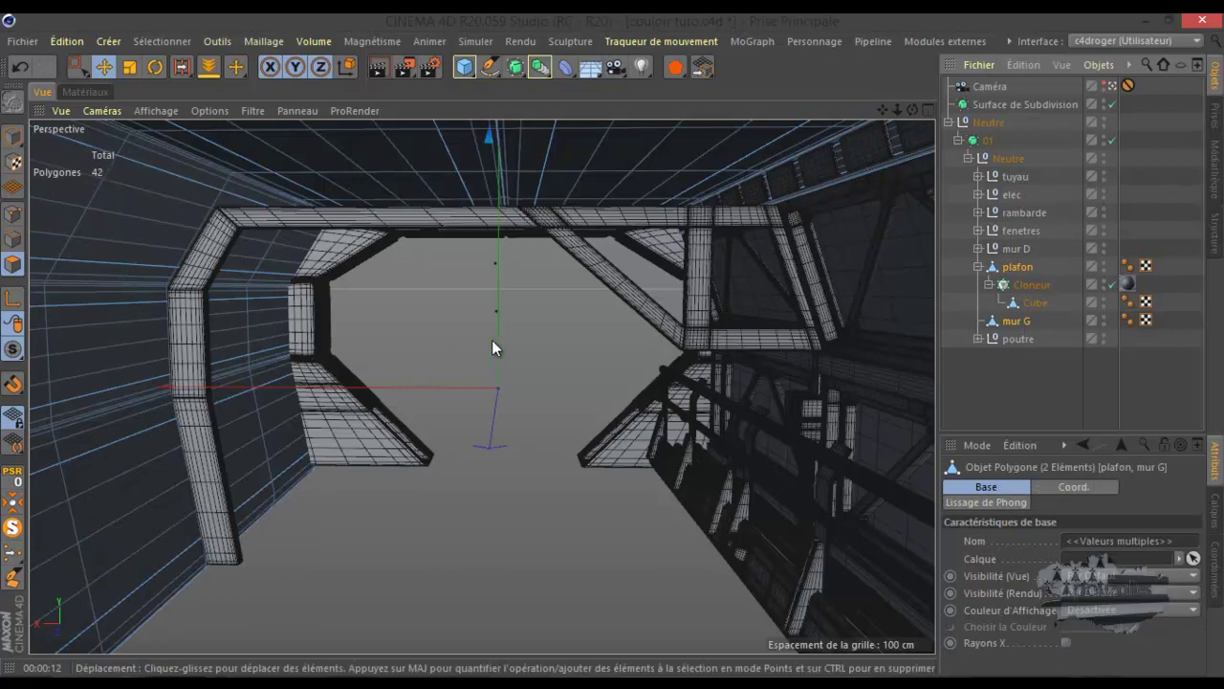
click(12, 528)
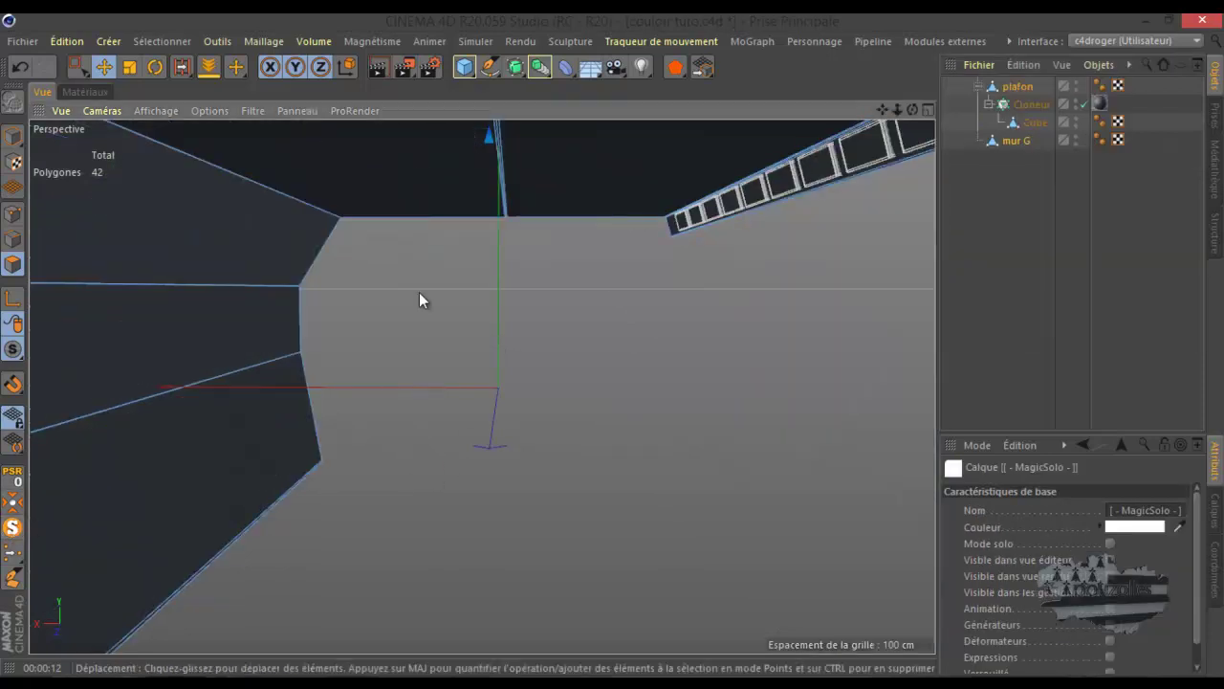
click(12, 528)
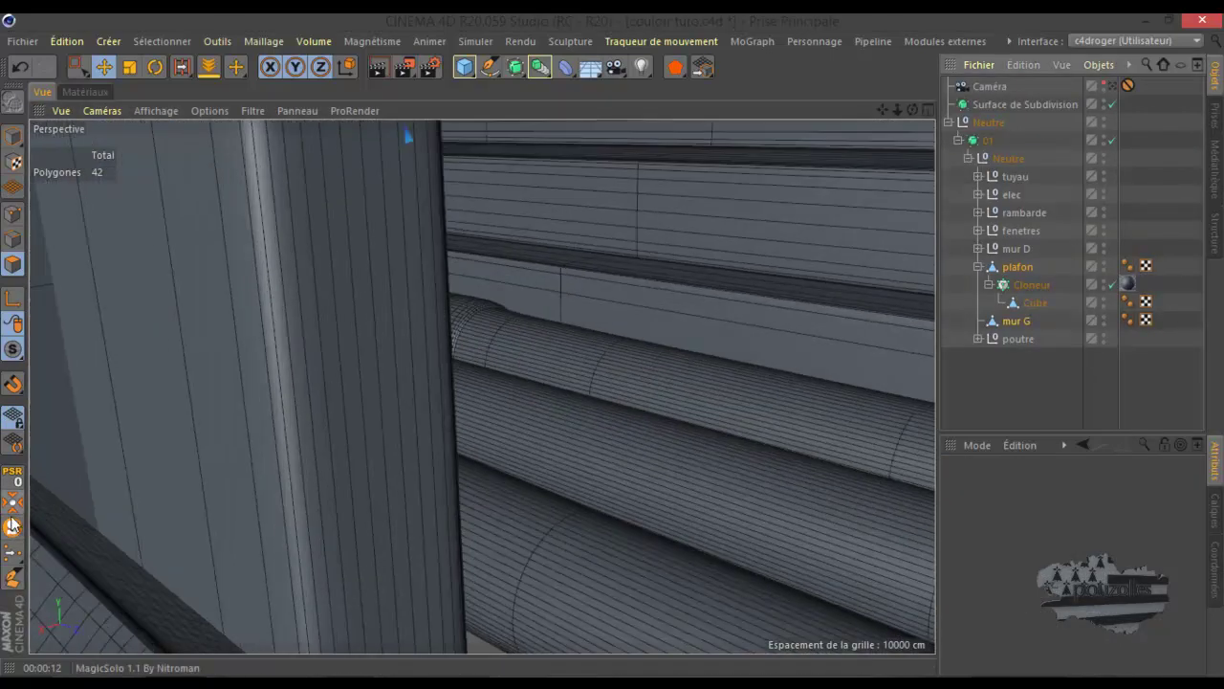
click(12, 528)
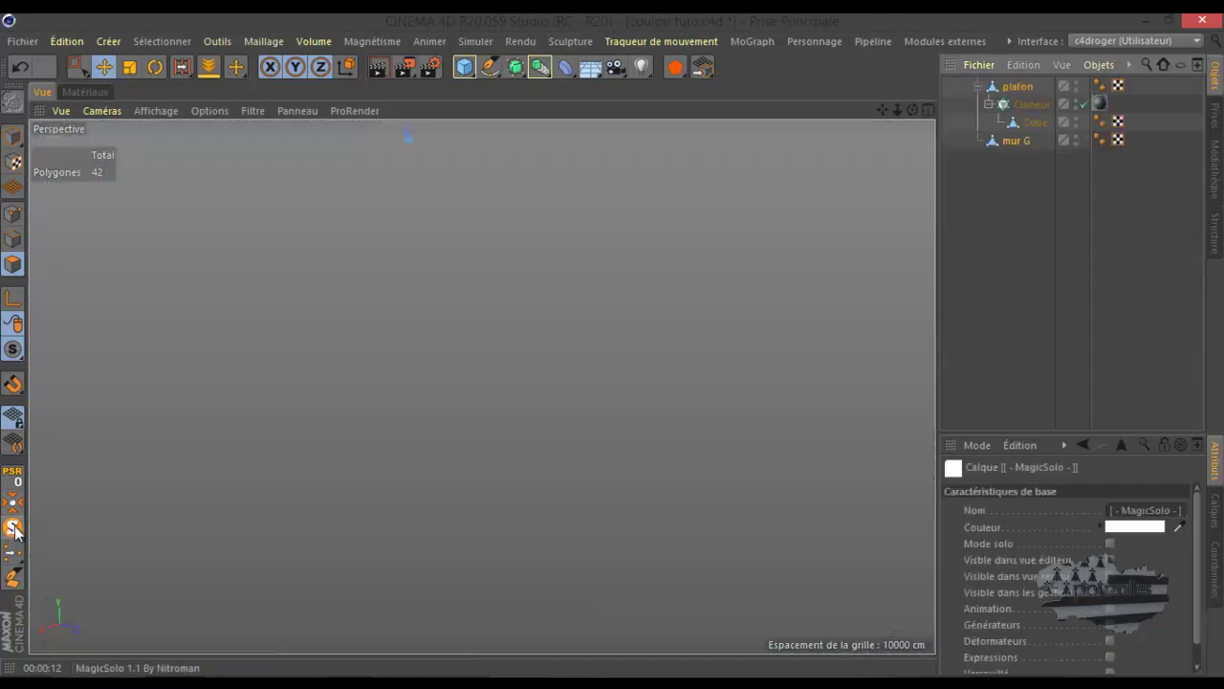
key(o)
scroll(530, 258, down, 3)
drag(913, 107, 613, 343)
scroll(670, 314, up, 10)
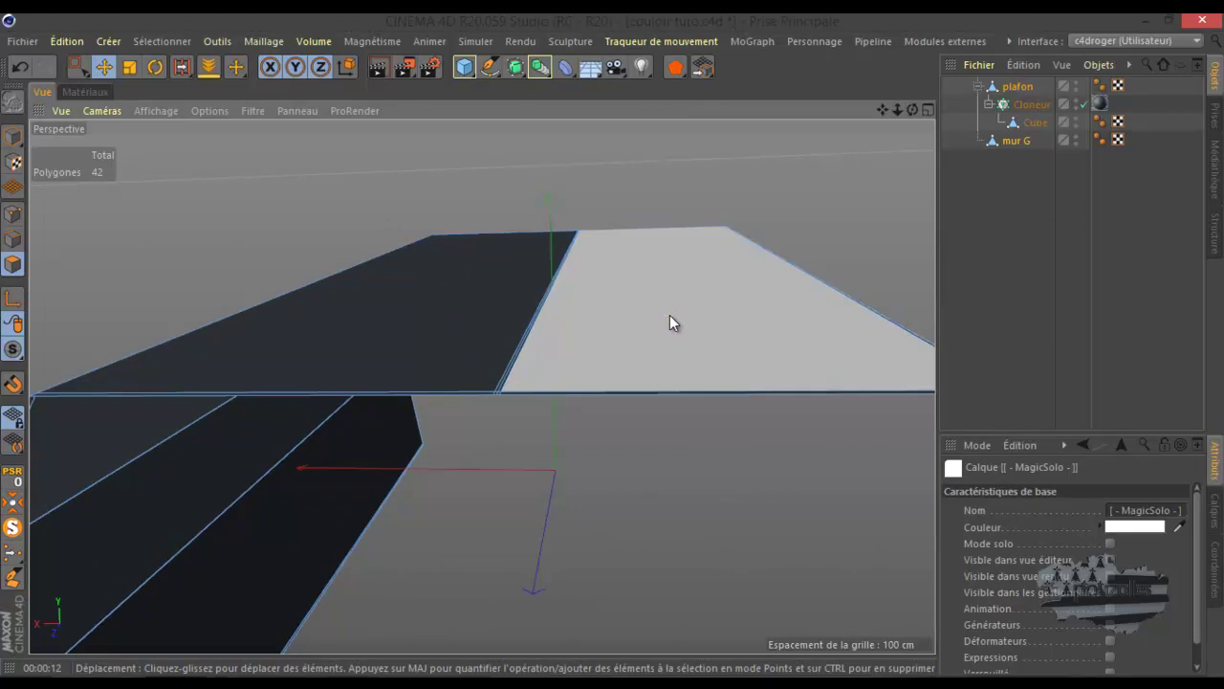
Step: Activate the loop cut tool and convert the Cloneur under plafon into editable objects
key(k)
key(l)
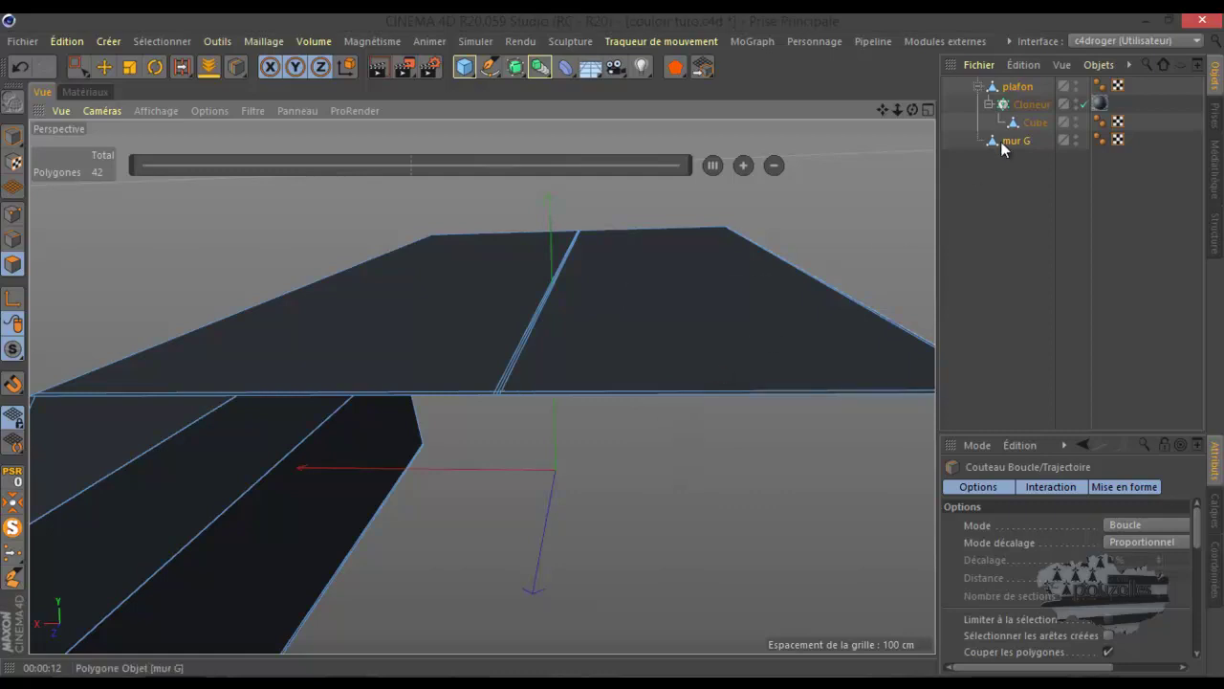
mouse_move(1001, 141)
mouse_down()
mouse_move(1030, 128)
mouse_move(1014, 143)
mouse_up()
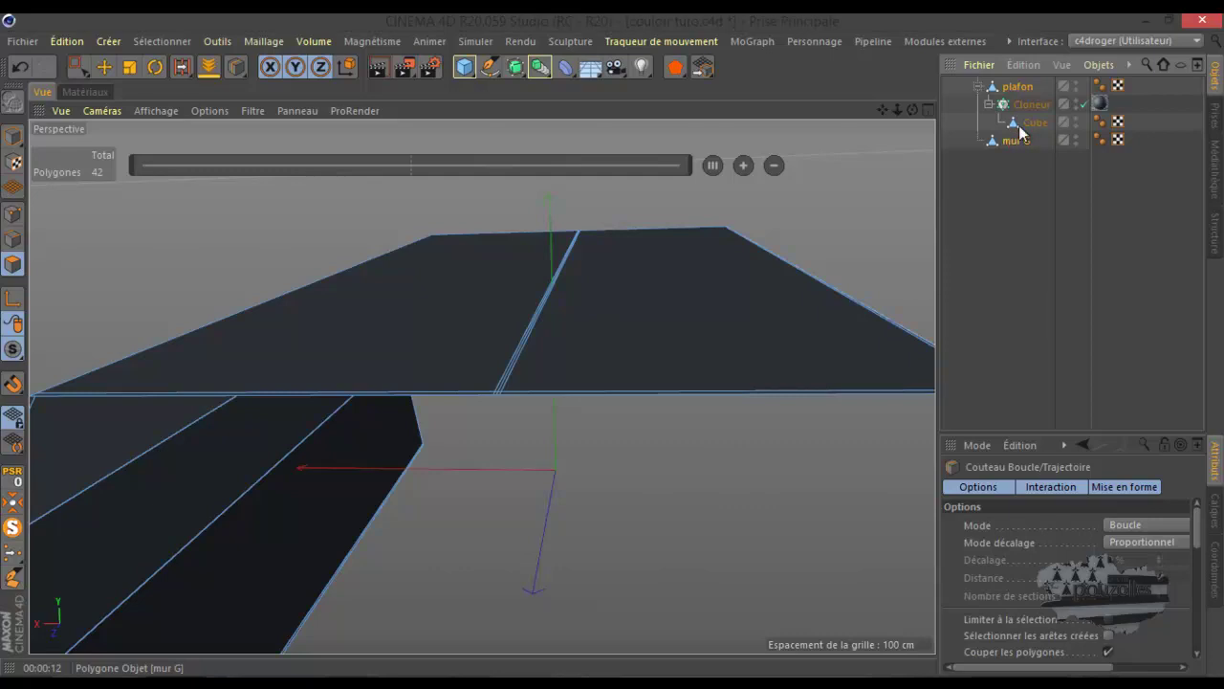
click(989, 105)
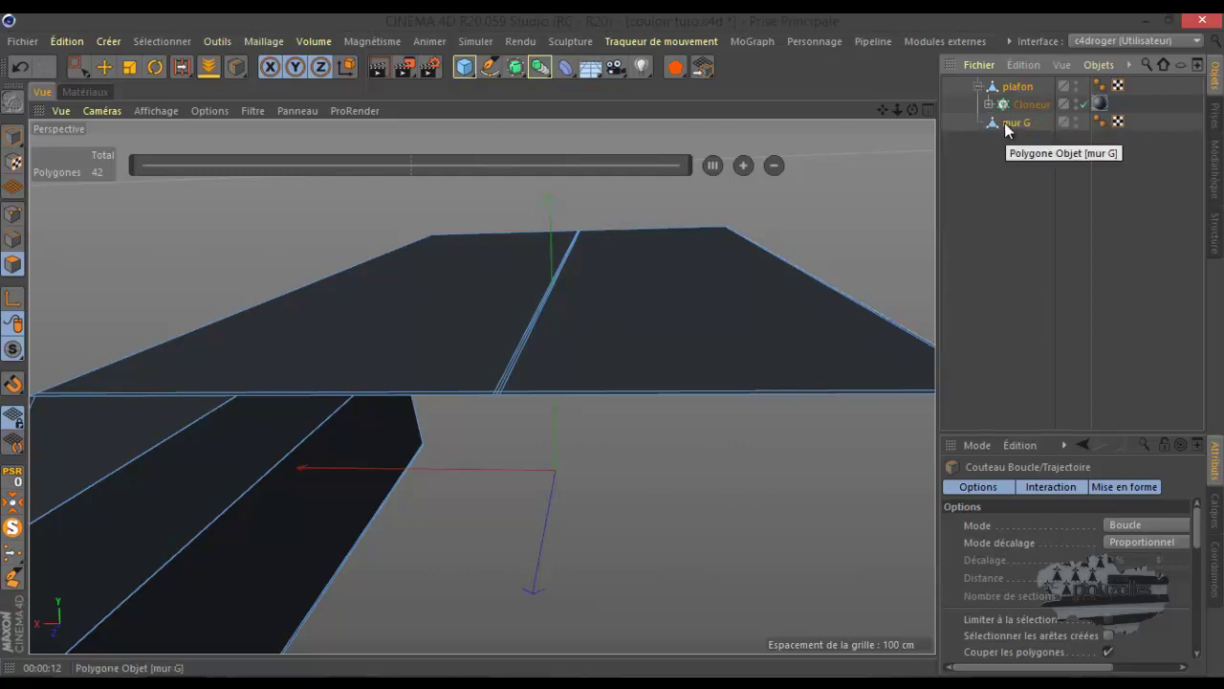
click(1018, 105)
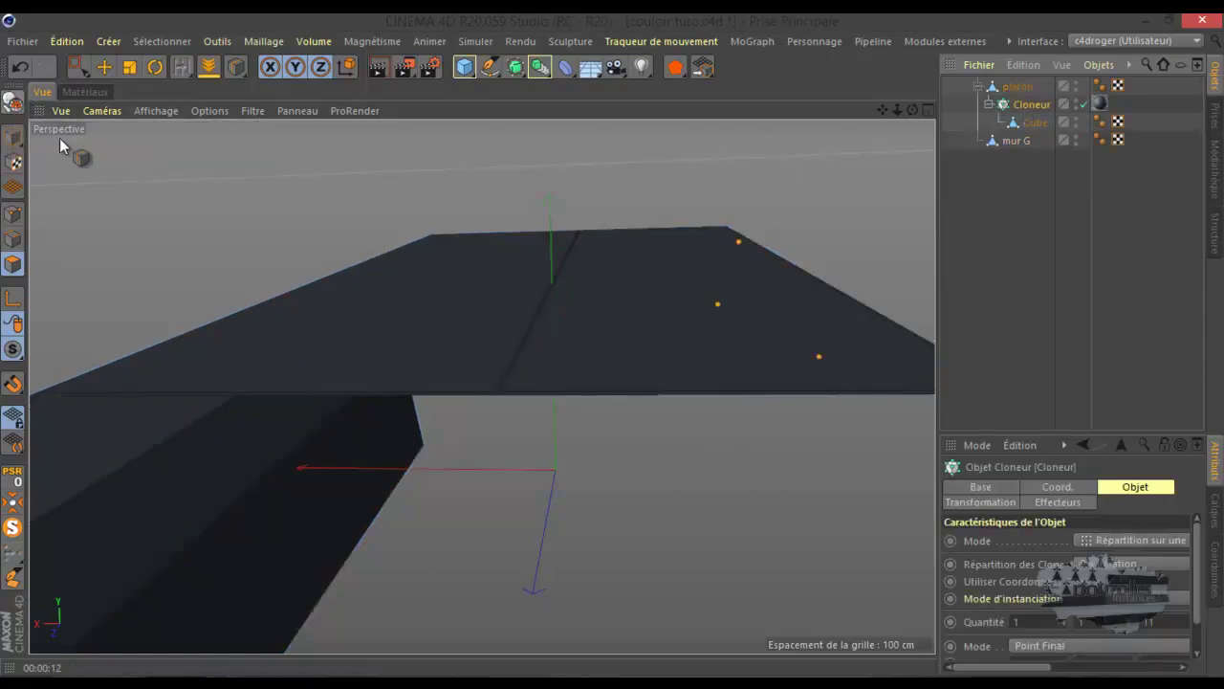
alt+drag(301, 311, 768, 119)
mouse_move(481, 383)
alt+mouse_down()
mouse_move(613, 342)
mouse_move(879, 146)
alt+mouse_up()
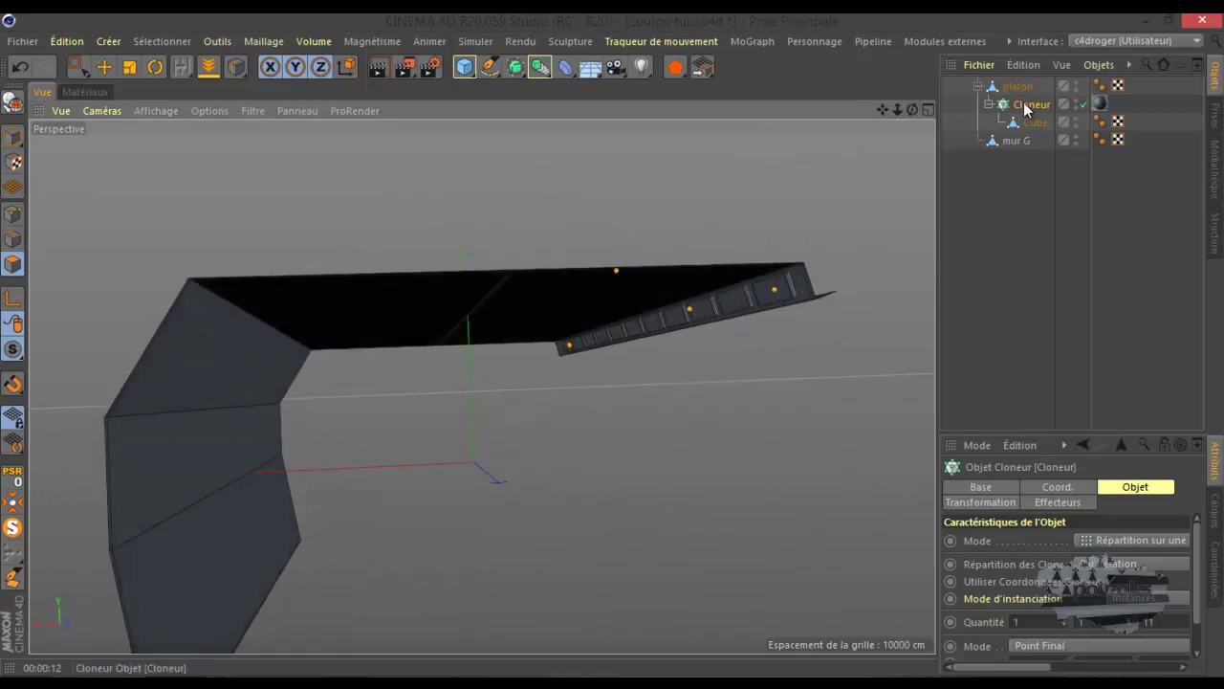
click(13, 101)
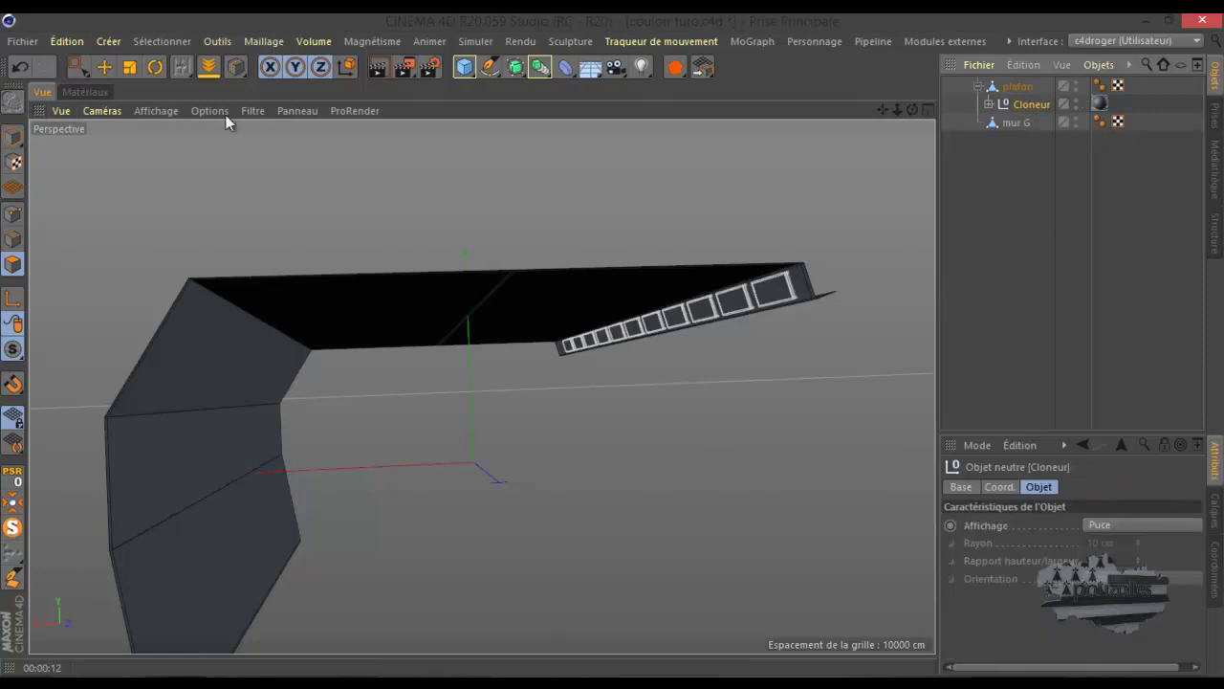
Step: Select plafon, its Cloneur with all the cubes, and mur G, and merge them with Connecter les Objets + Supprimer
click(988, 104)
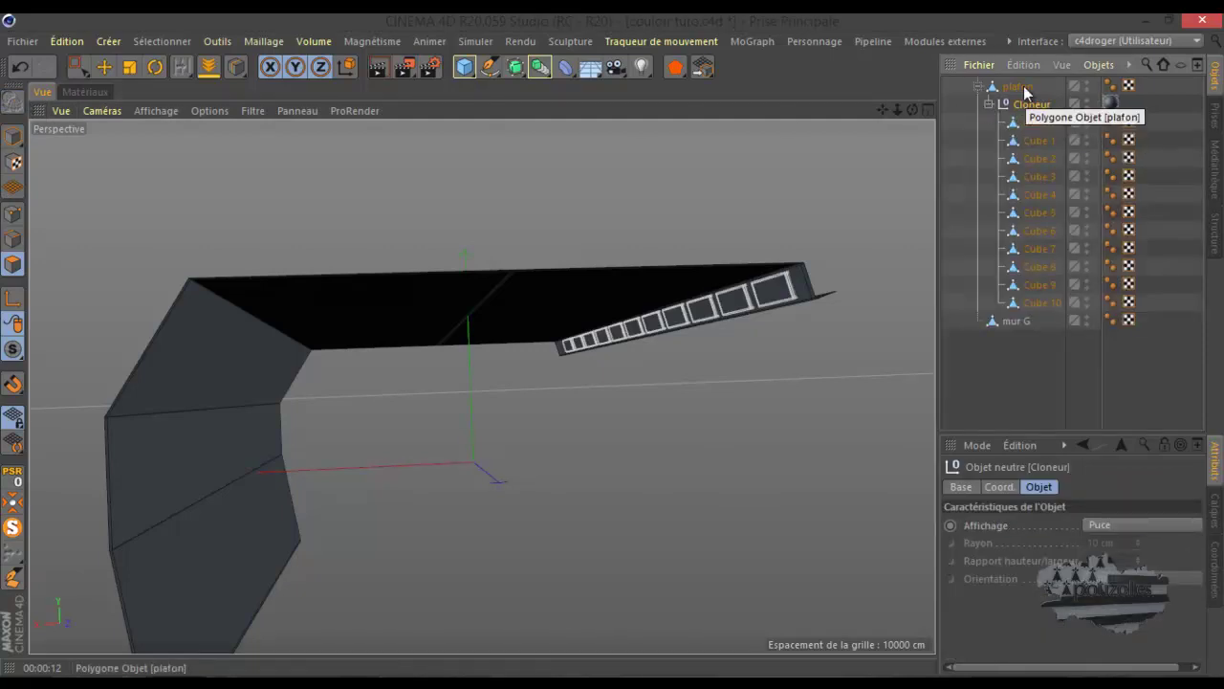
drag(1007, 367, 1036, 82)
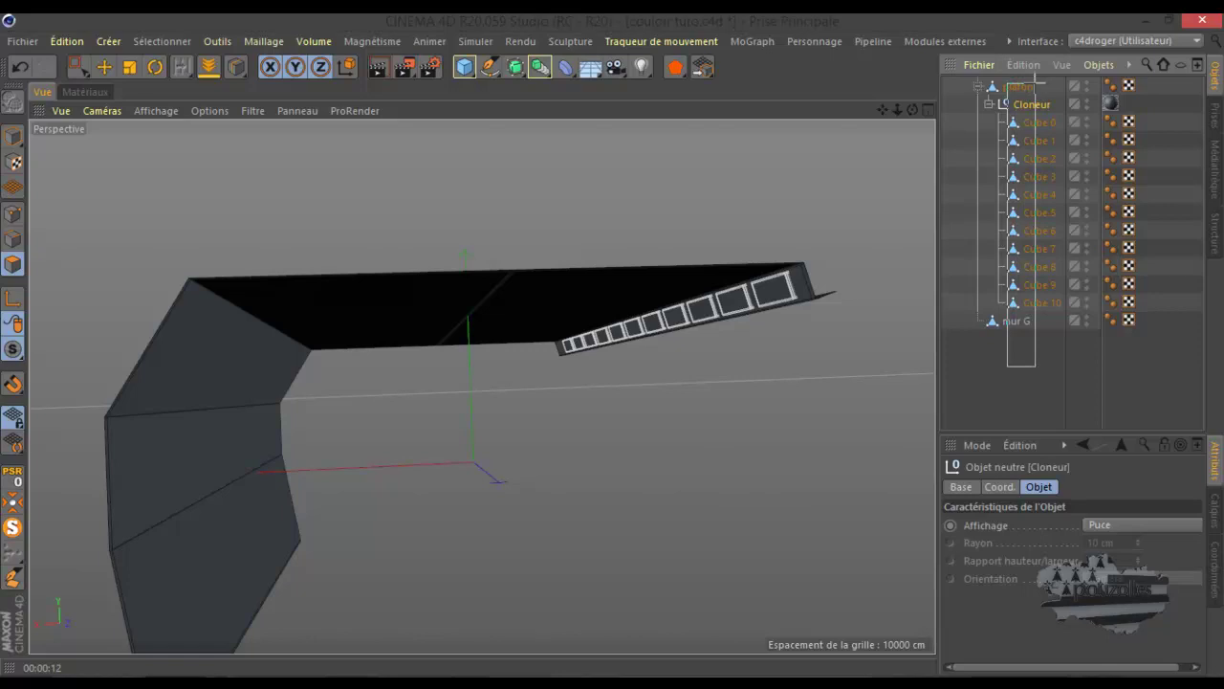
drag(1036, 83, 1036, 89)
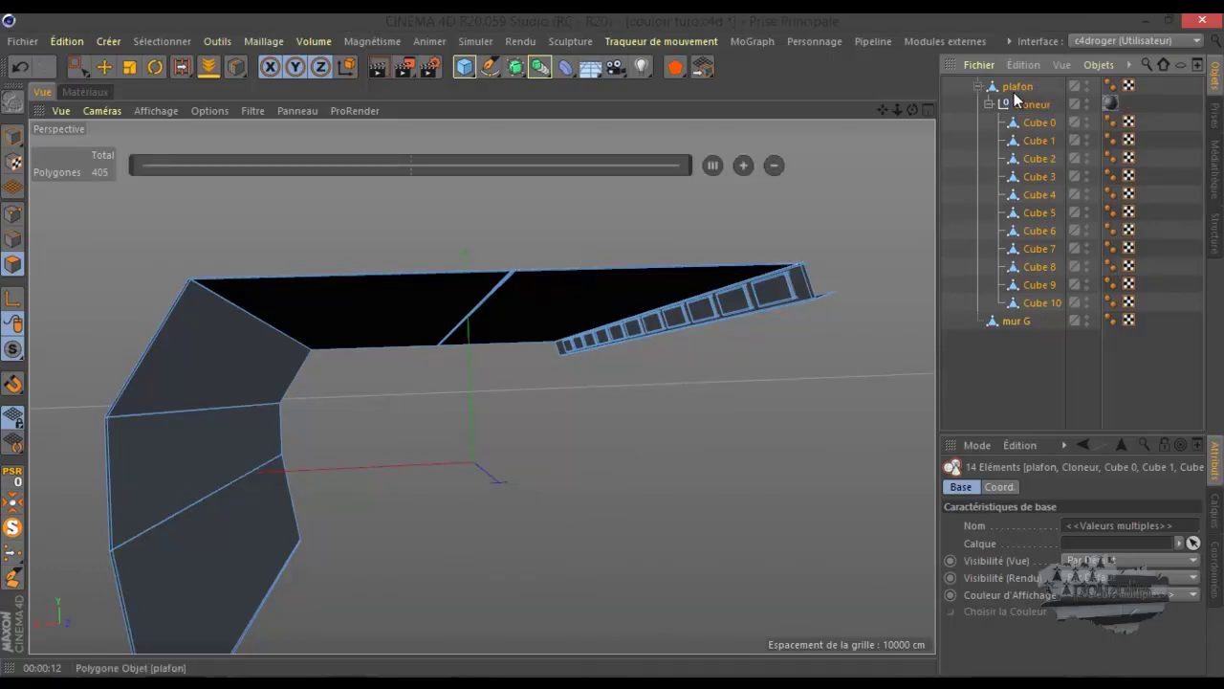
right_click(1021, 91)
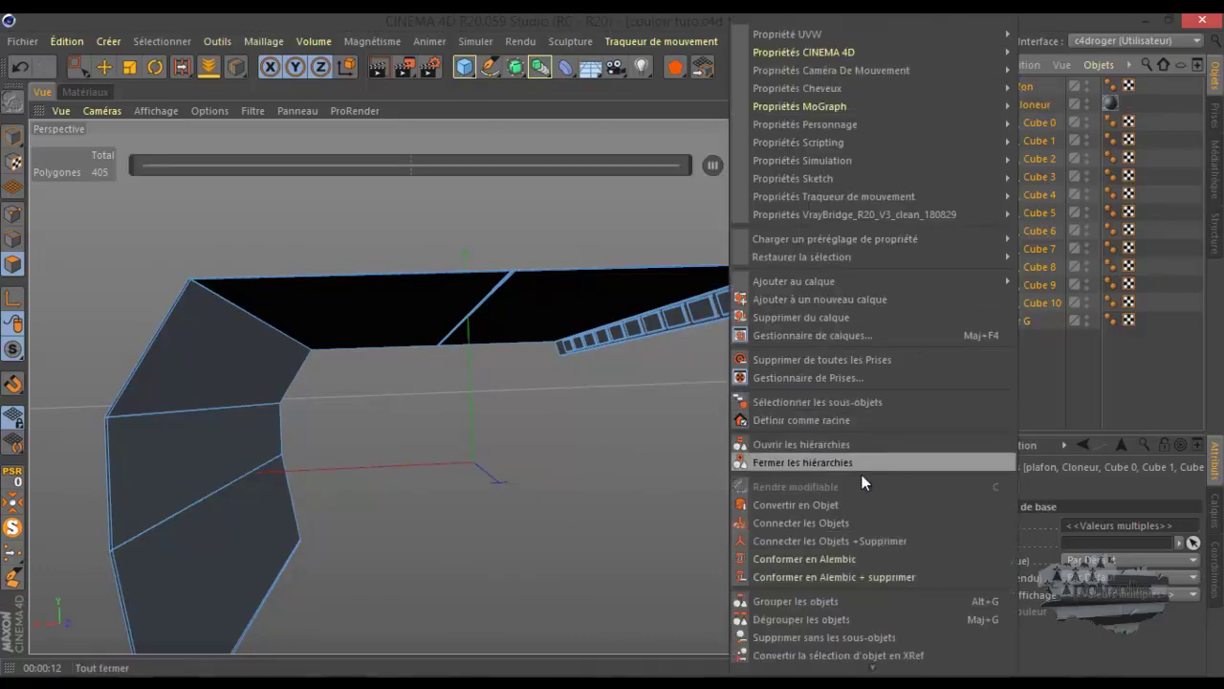
click(839, 540)
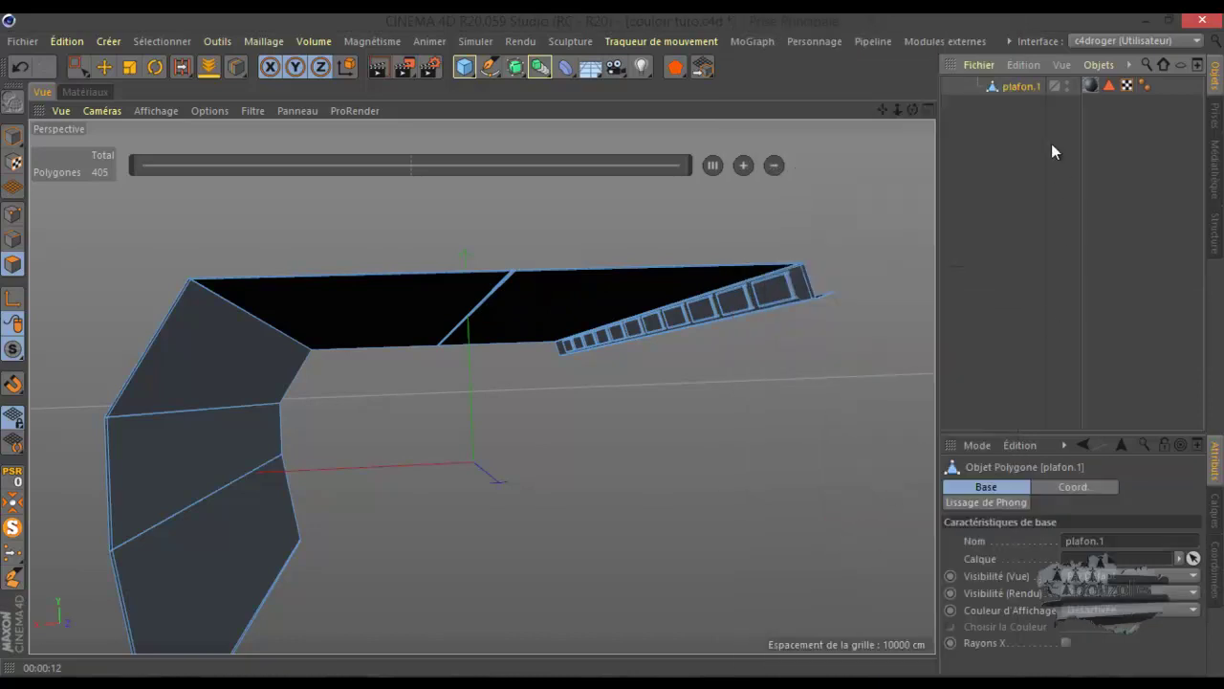
Step: Rename the merged object as plafon + mur G
double_click(1022, 86)
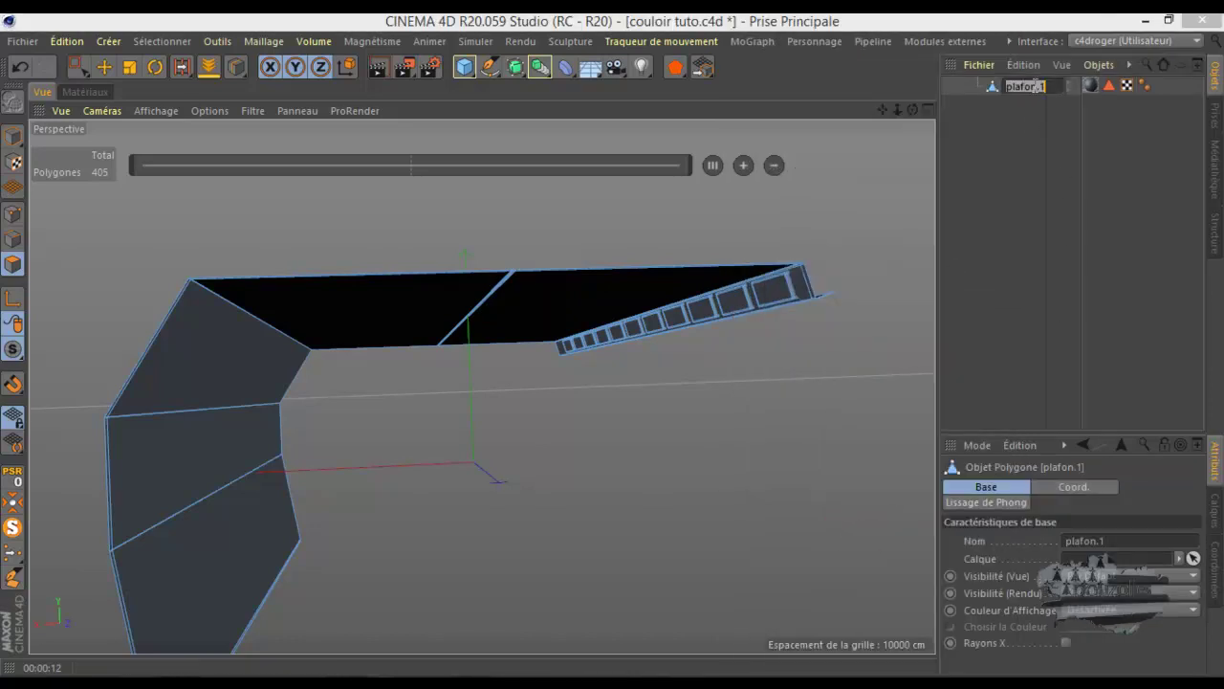
click(1040, 88)
drag(1039, 88, 1067, 86)
key(BackSpace)
key(Return)
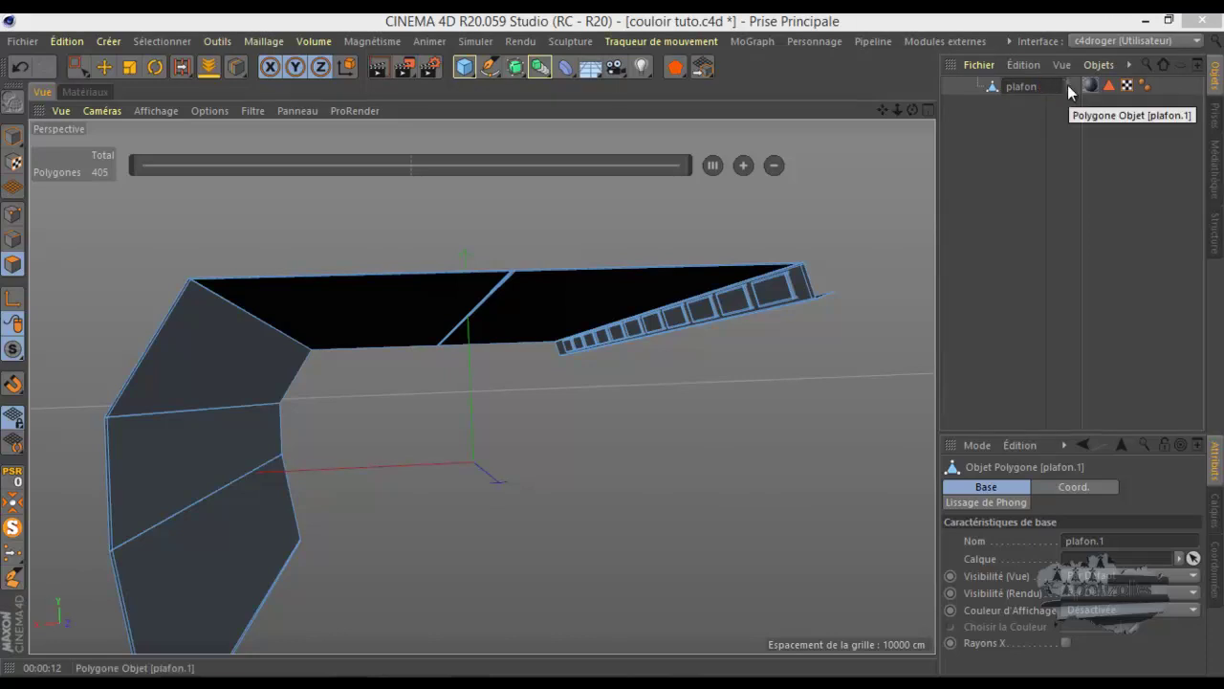
text(+ m)
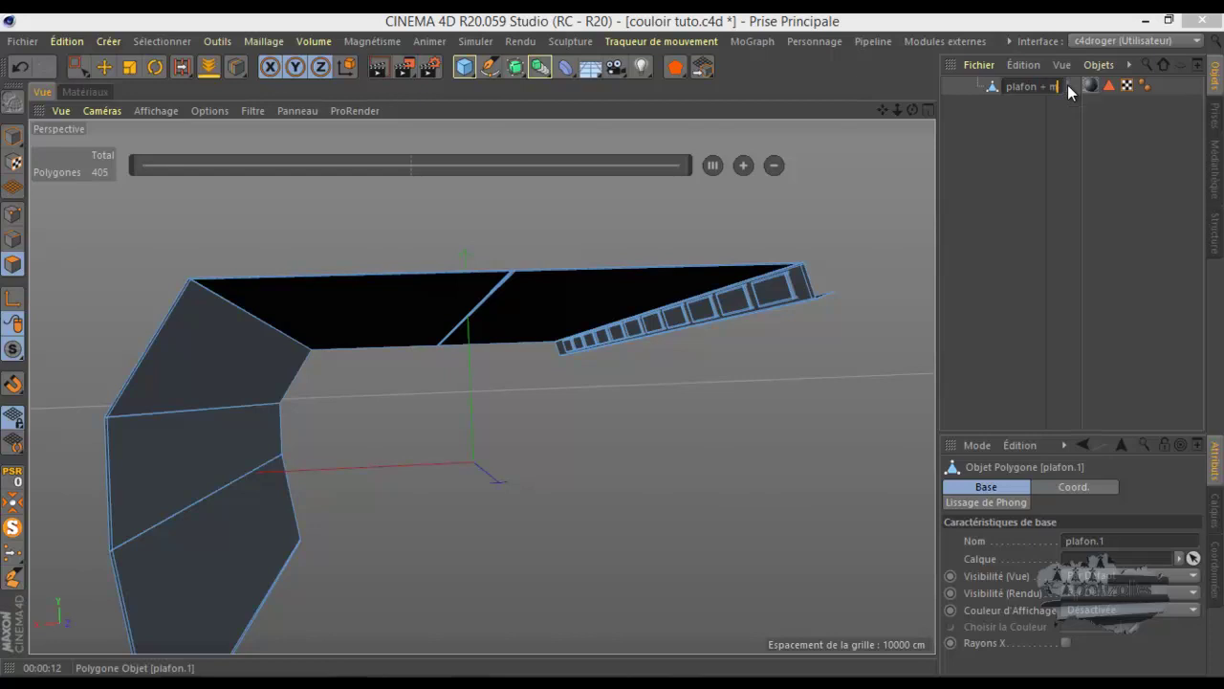
text(ur G)
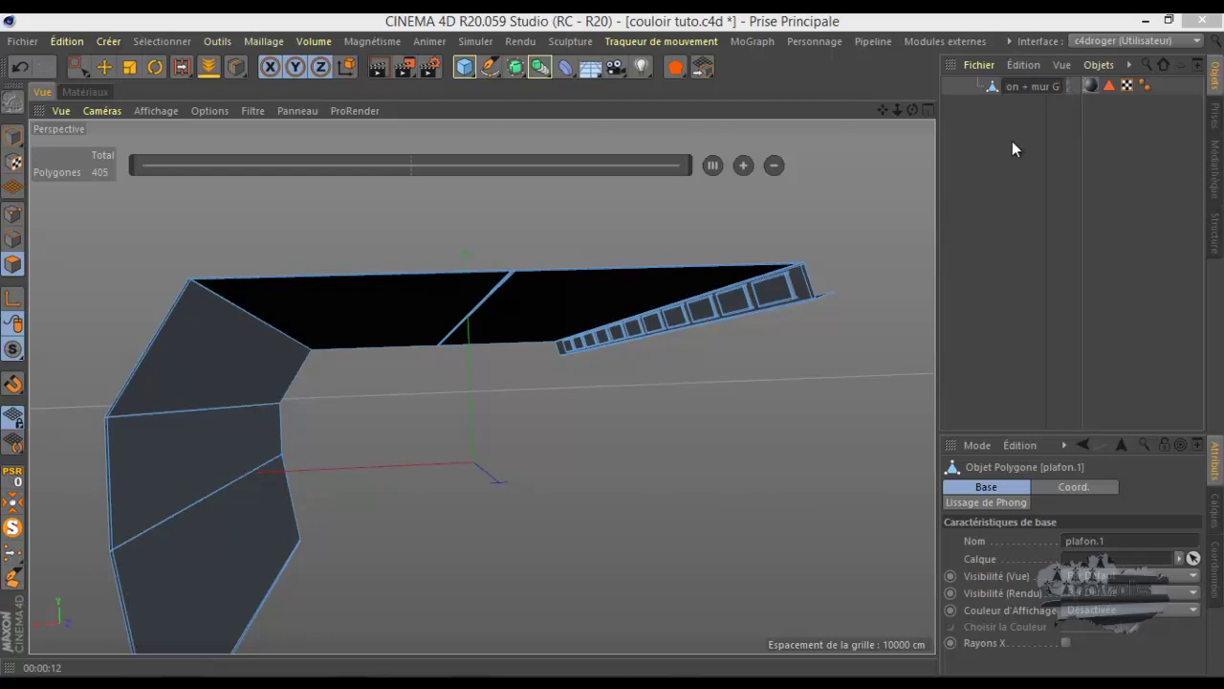
key(Return)
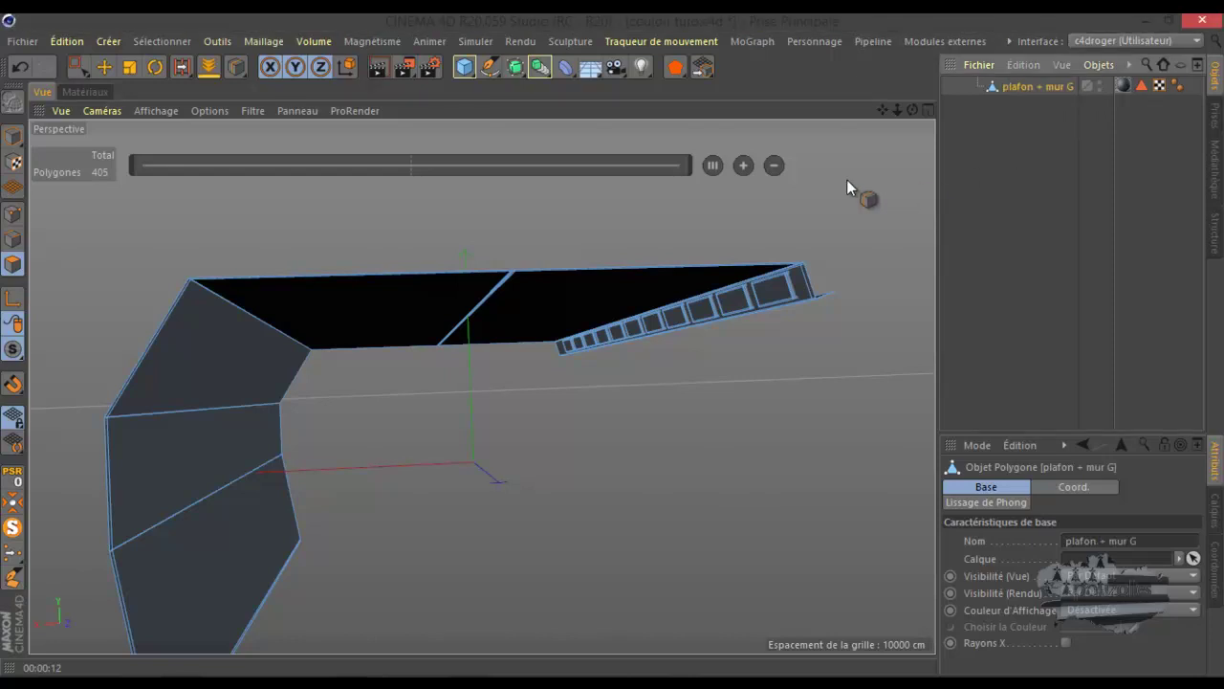
Step: Activate loop selection in edge mode and select an edge loop along the ceiling's central seam, viewed from above
drag(909, 107, 613, 347)
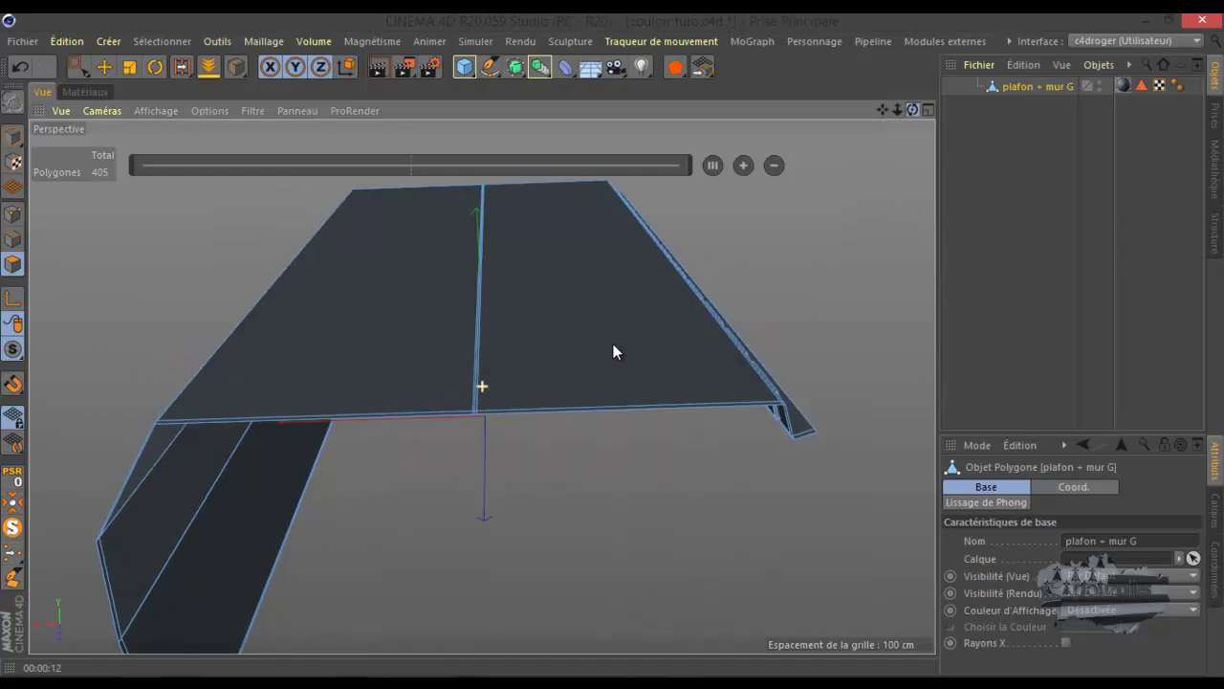
scroll(454, 349, up, 2)
scroll(454, 349, up, 2)
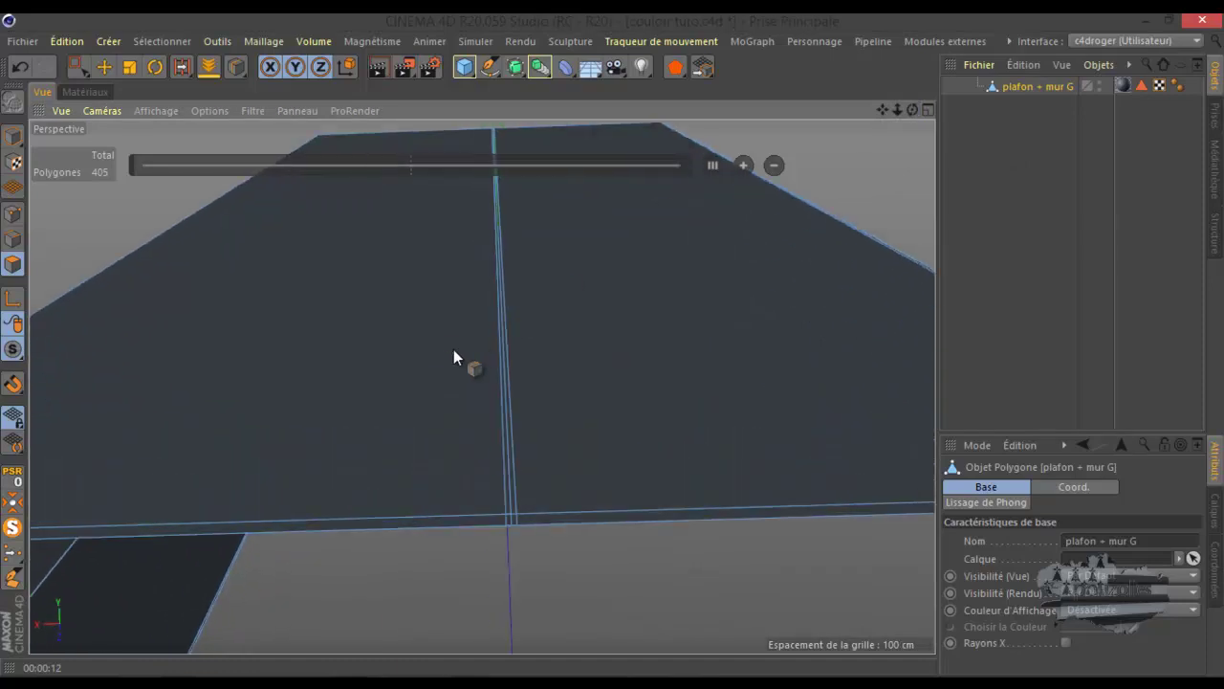
key(u)
key(l)
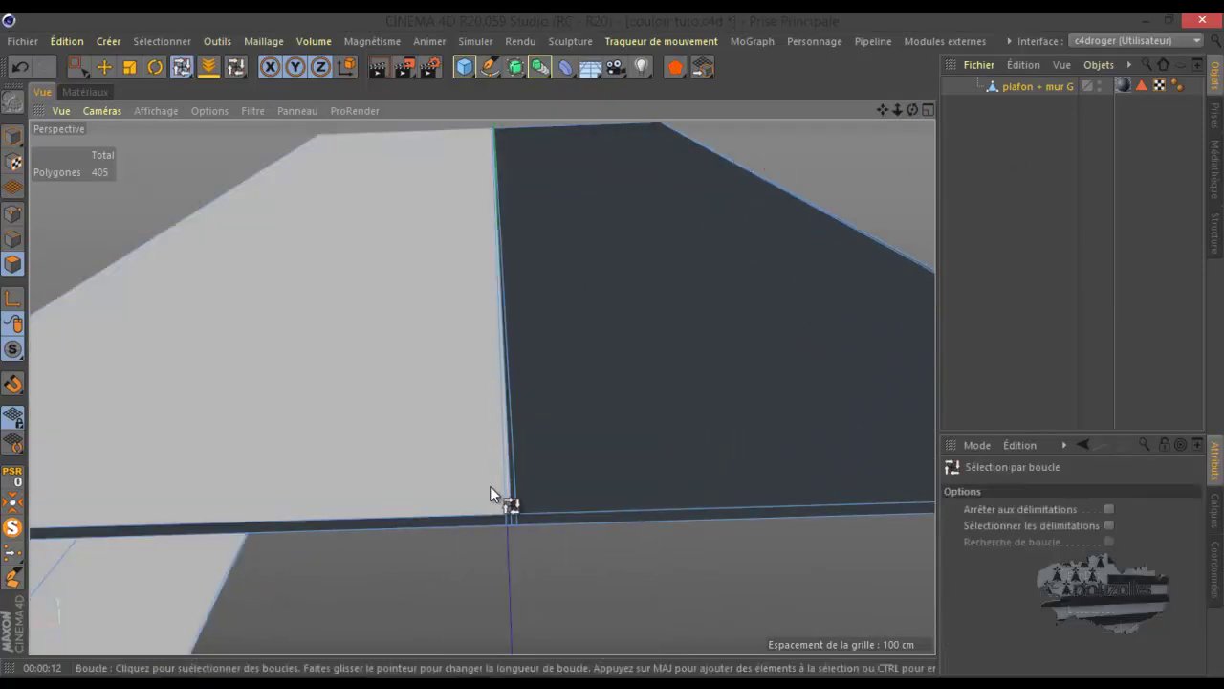
click(20, 241)
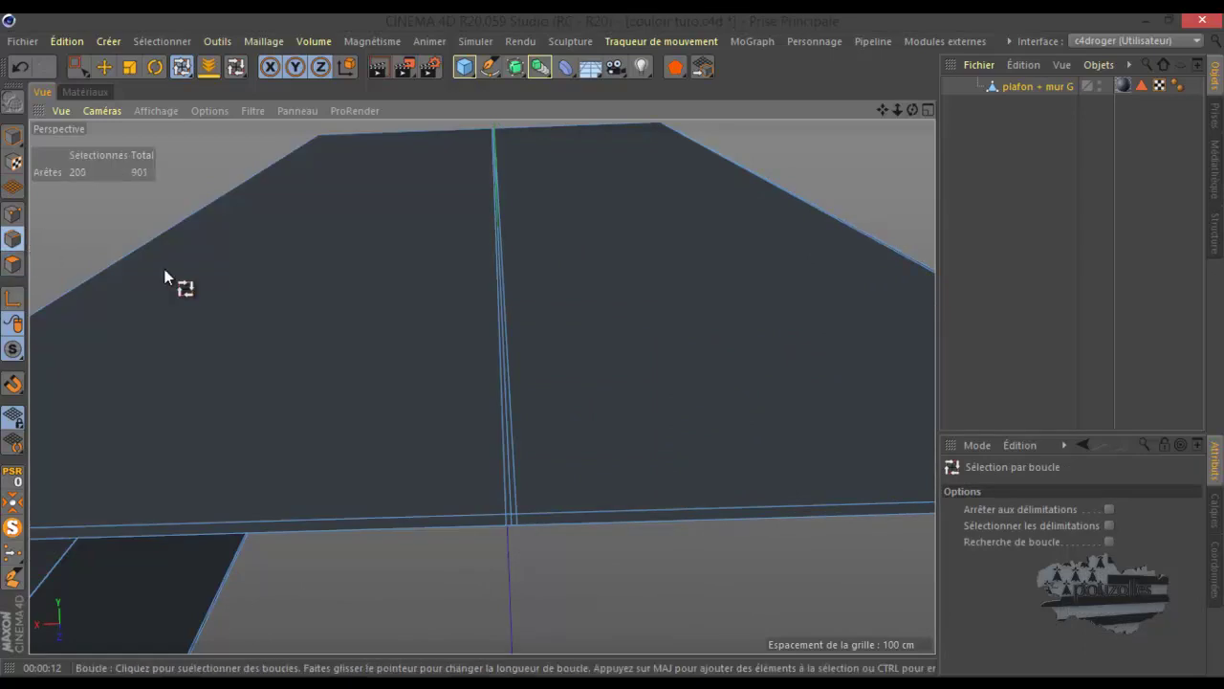
click(503, 517)
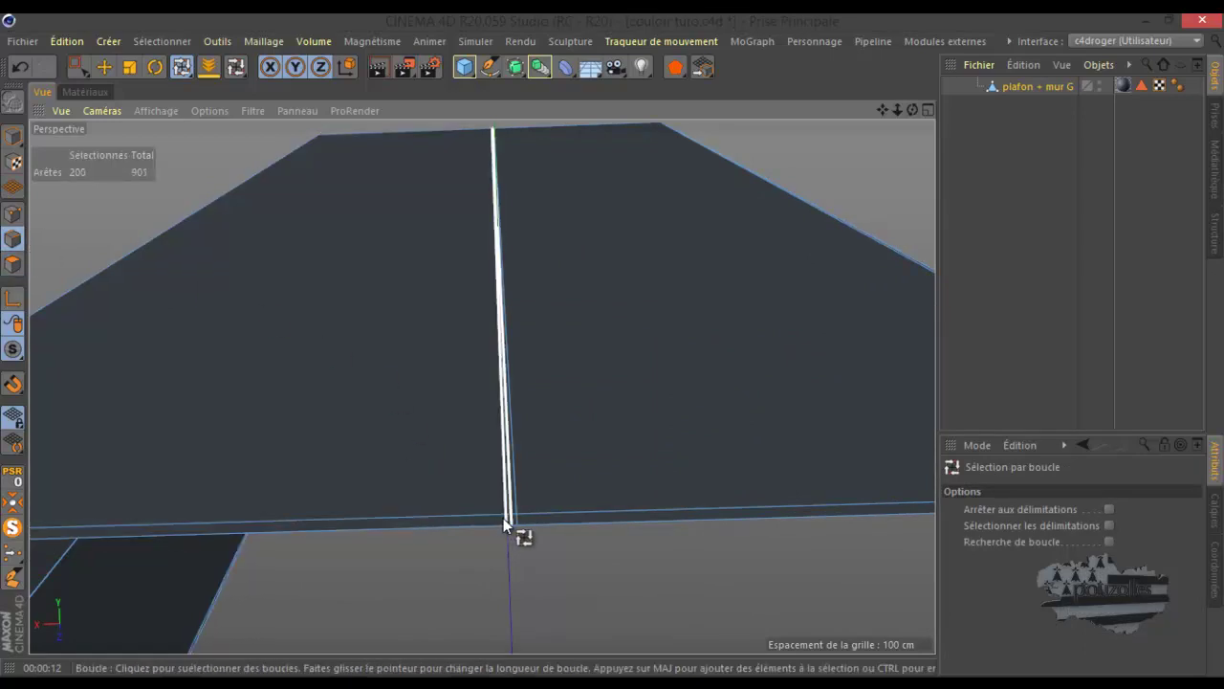
click(503, 517)
scroll(519, 528, up, 2)
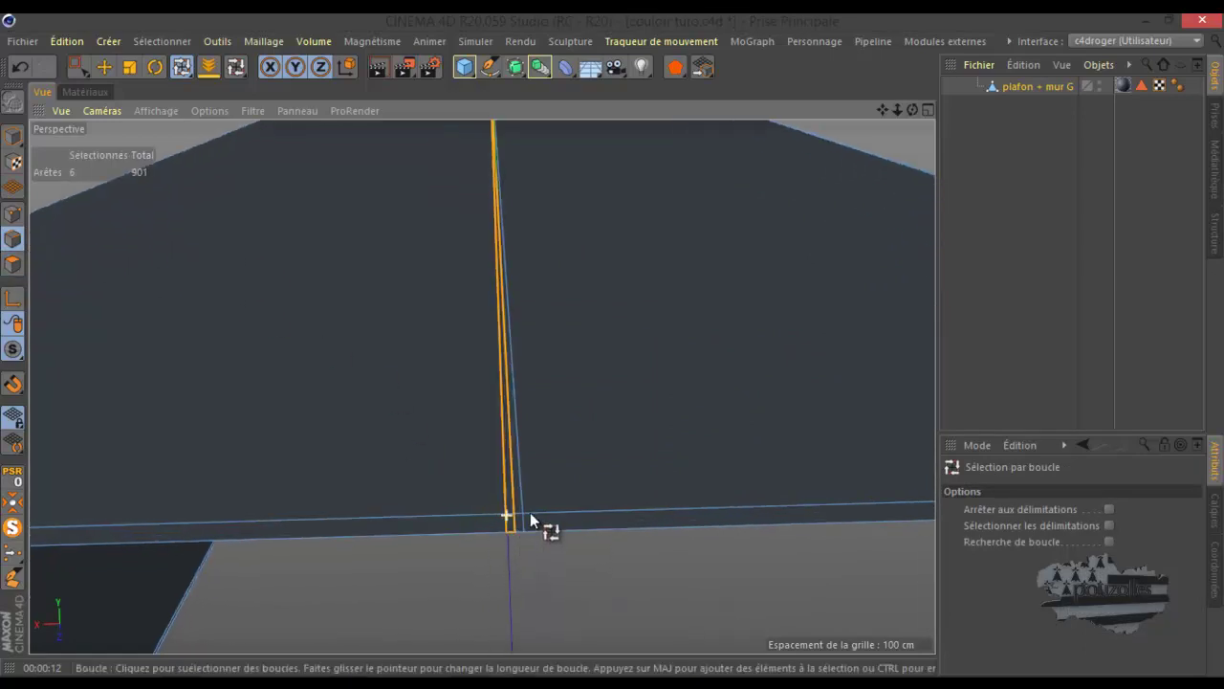
Step: Enable Arrêter aux délimitations for loop selection and select the three lengthwise edge loops of the ceiling's central seam together
click(1109, 510)
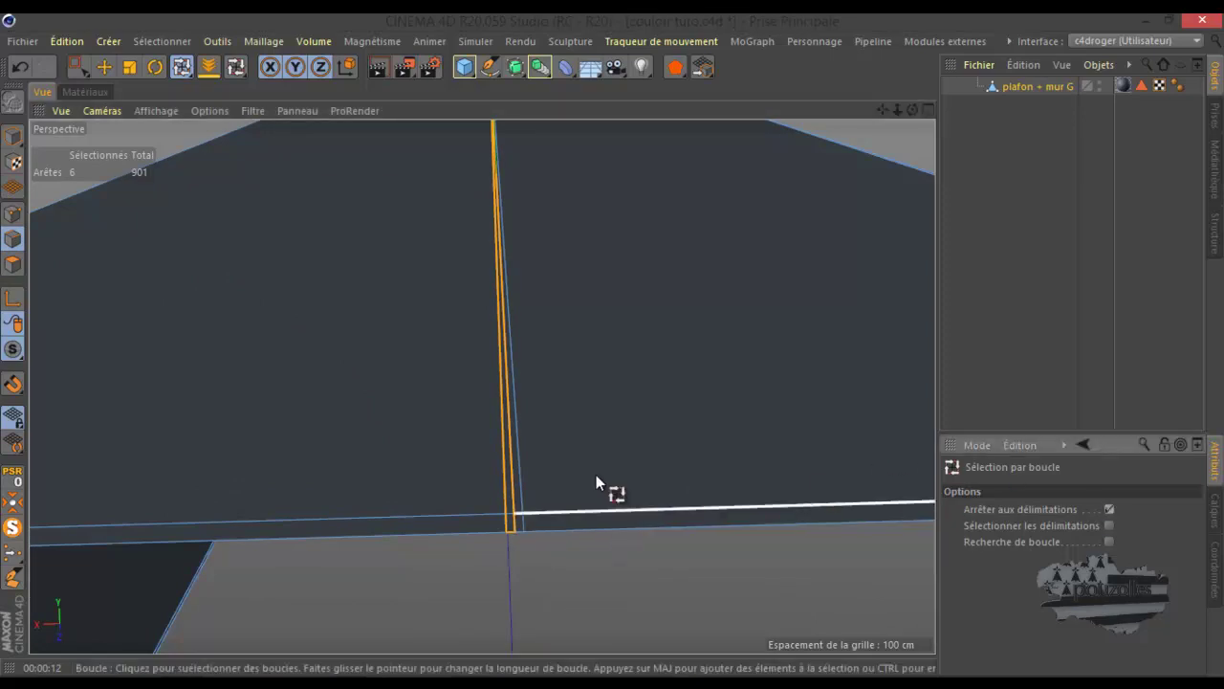
click(530, 482)
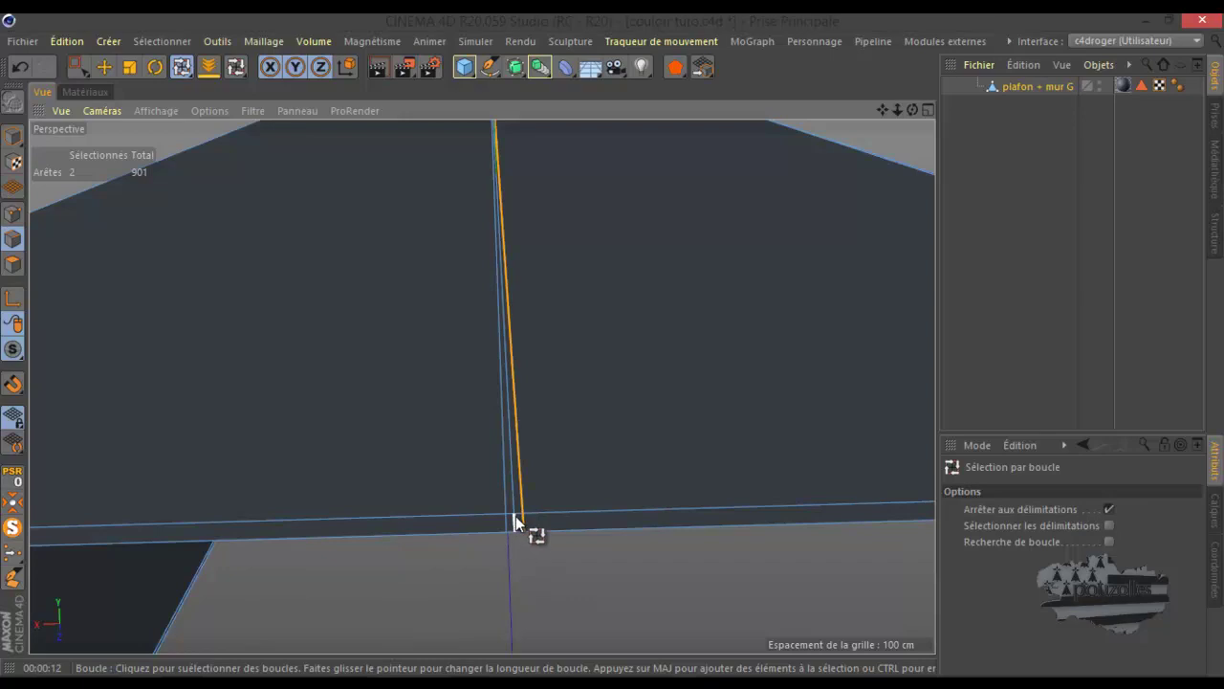
click(1108, 525)
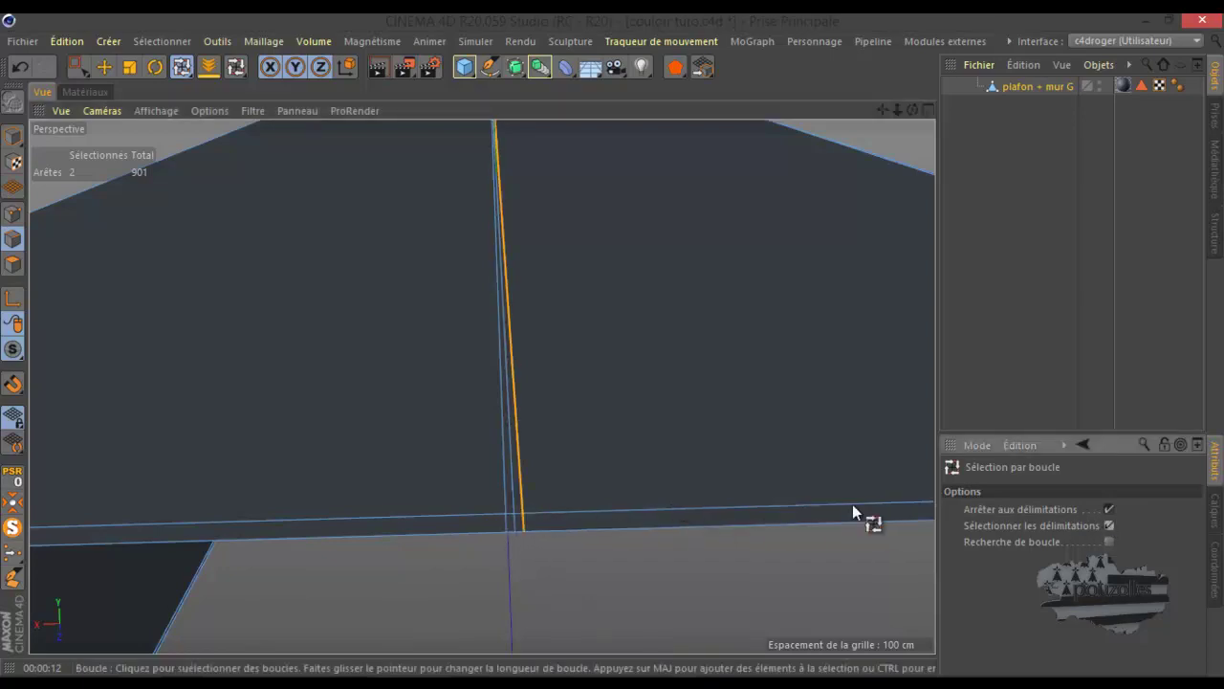
click(1109, 526)
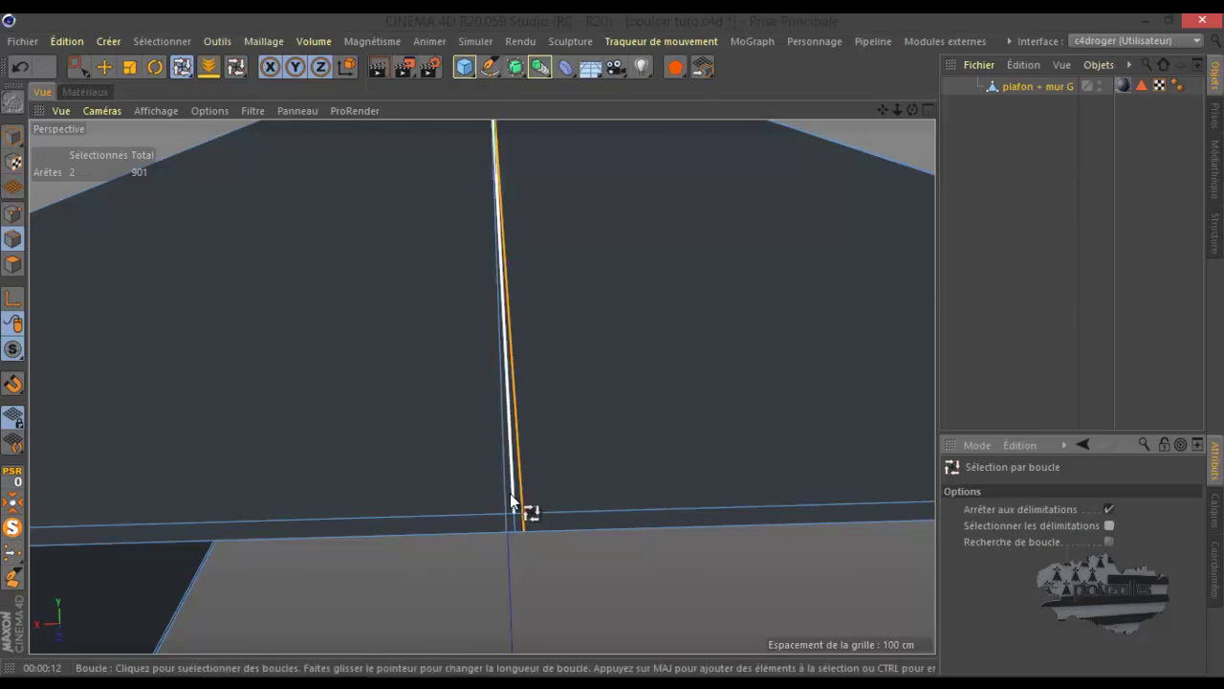
shift+click(514, 517)
shift+click(507, 521)
scroll(504, 421, down, 3)
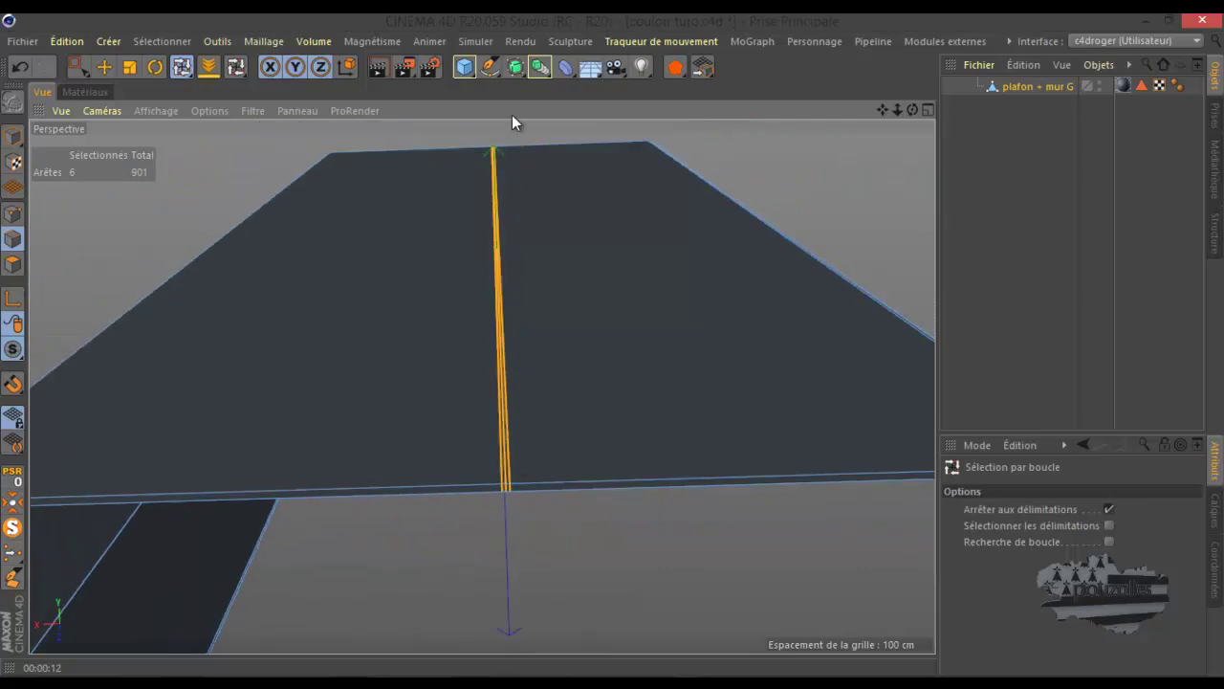
Step: Inspect both ends of the central seam, switch to point mode and activate the Move tool at its front end
scroll(488, 137, up, 5)
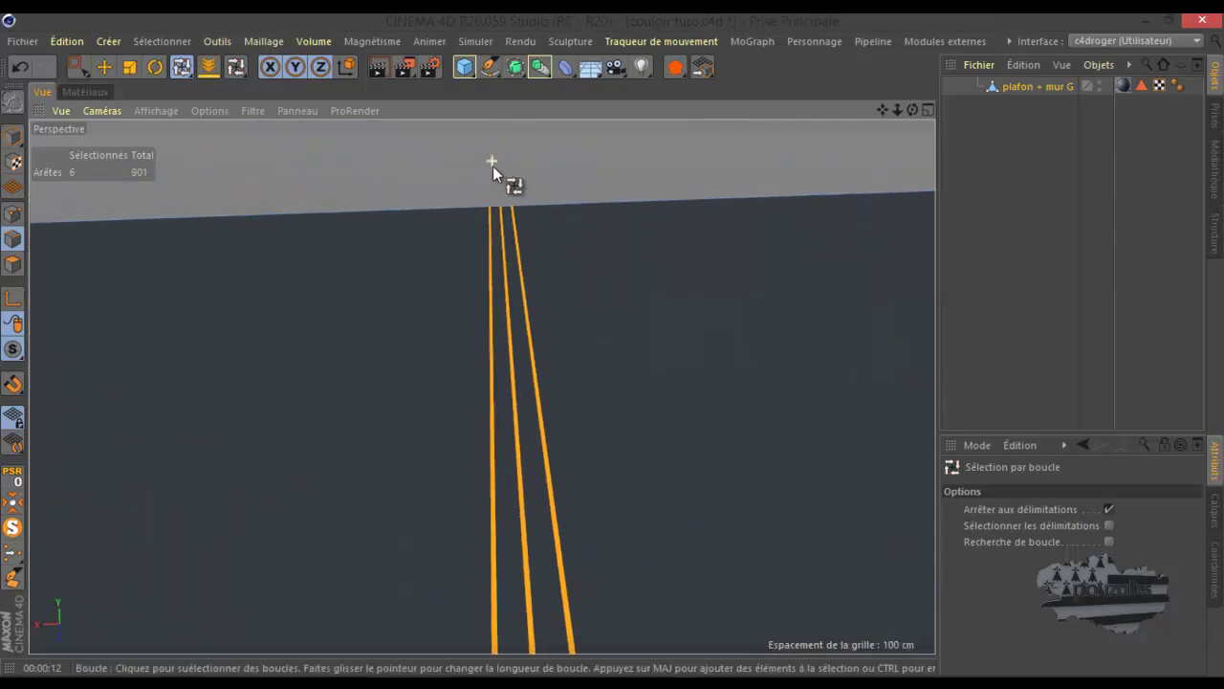
scroll(496, 179, up, 3)
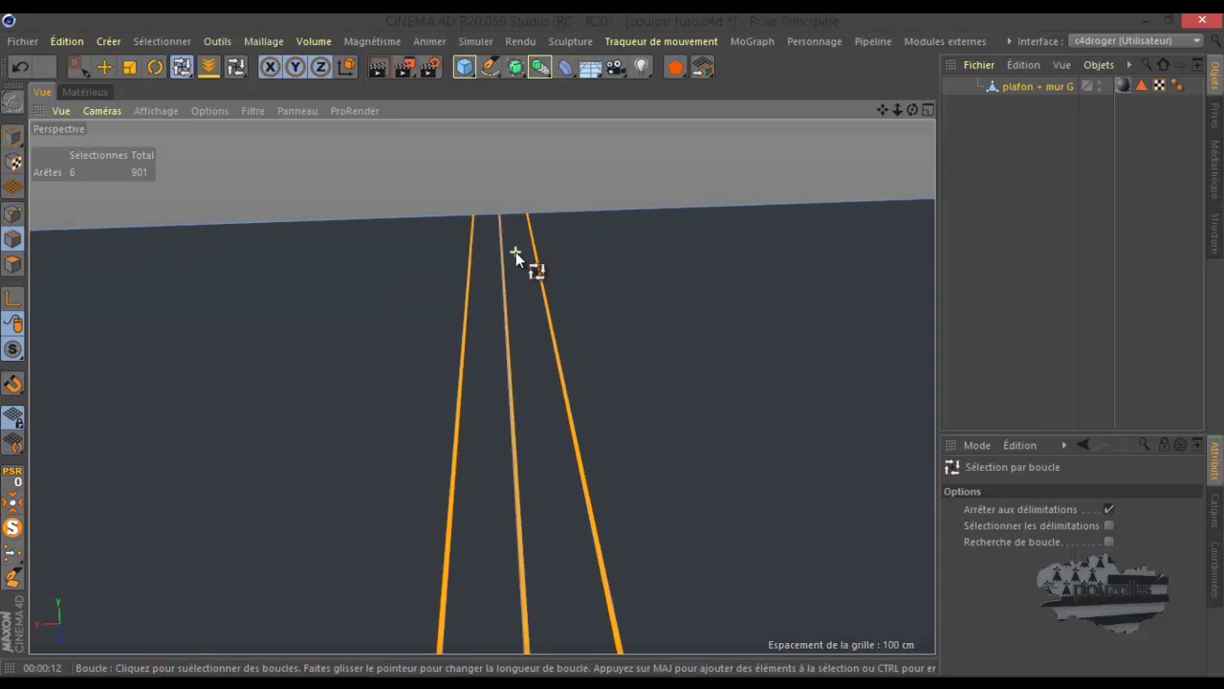
scroll(516, 252, up, 1)
scroll(515, 251, down, 6)
scroll(515, 250, down, 10)
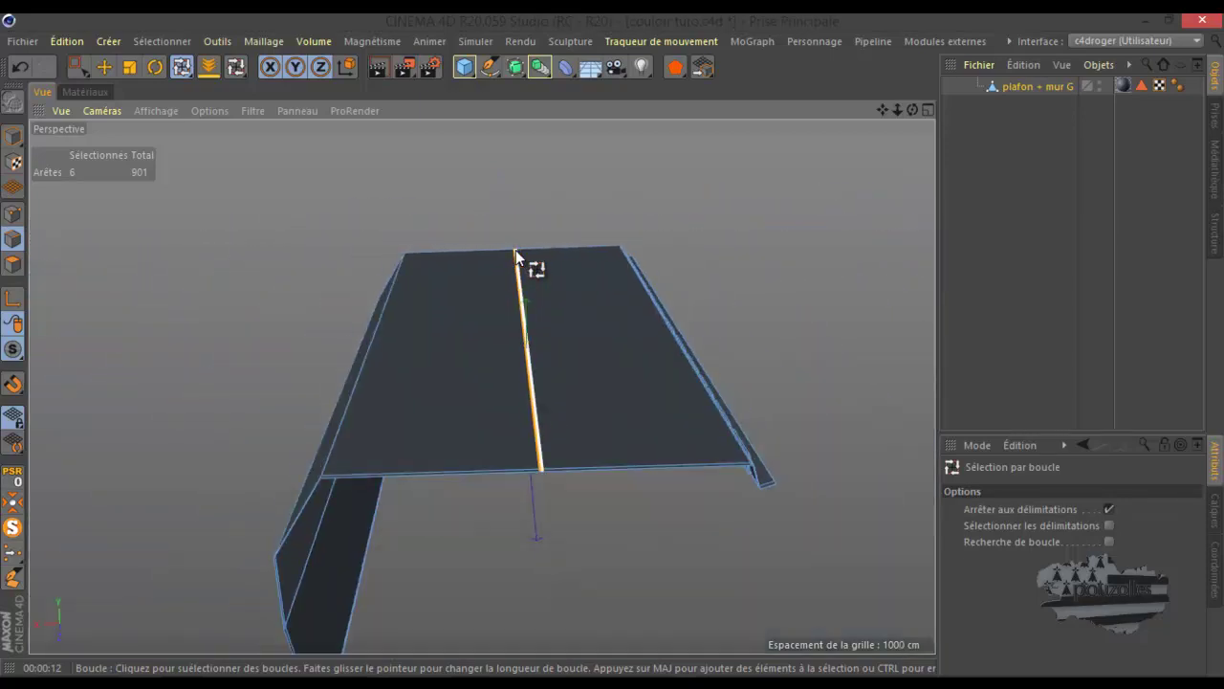
scroll(536, 474, up, 8)
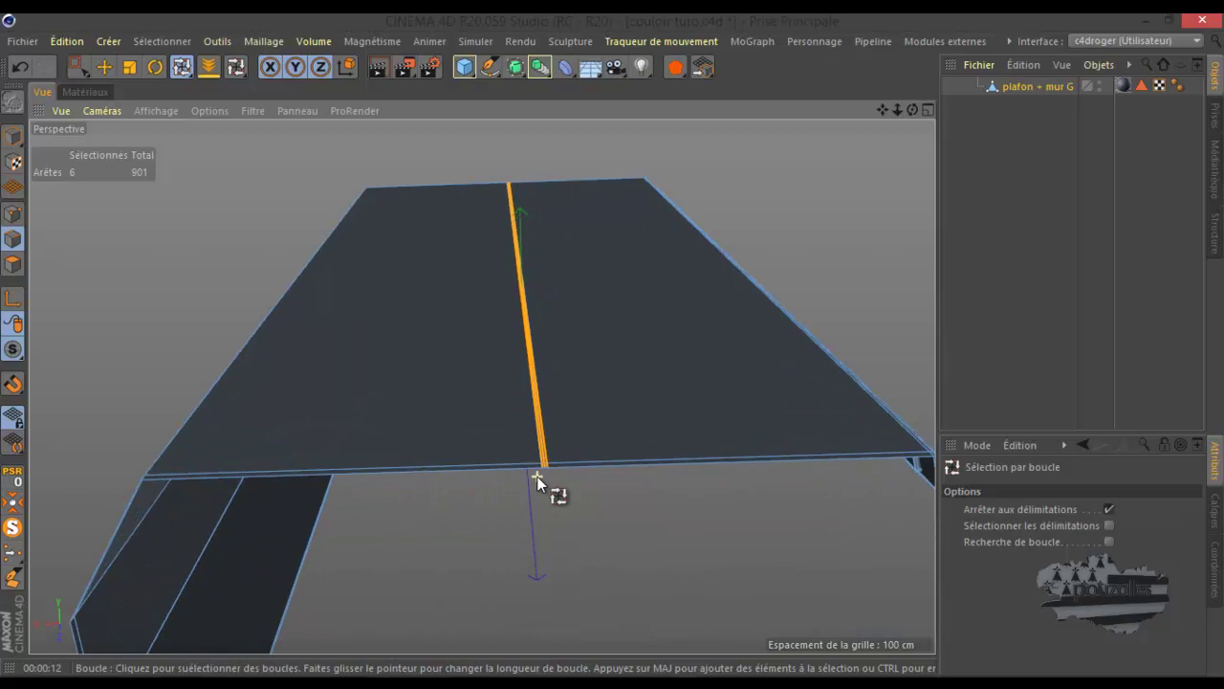
click(11, 215)
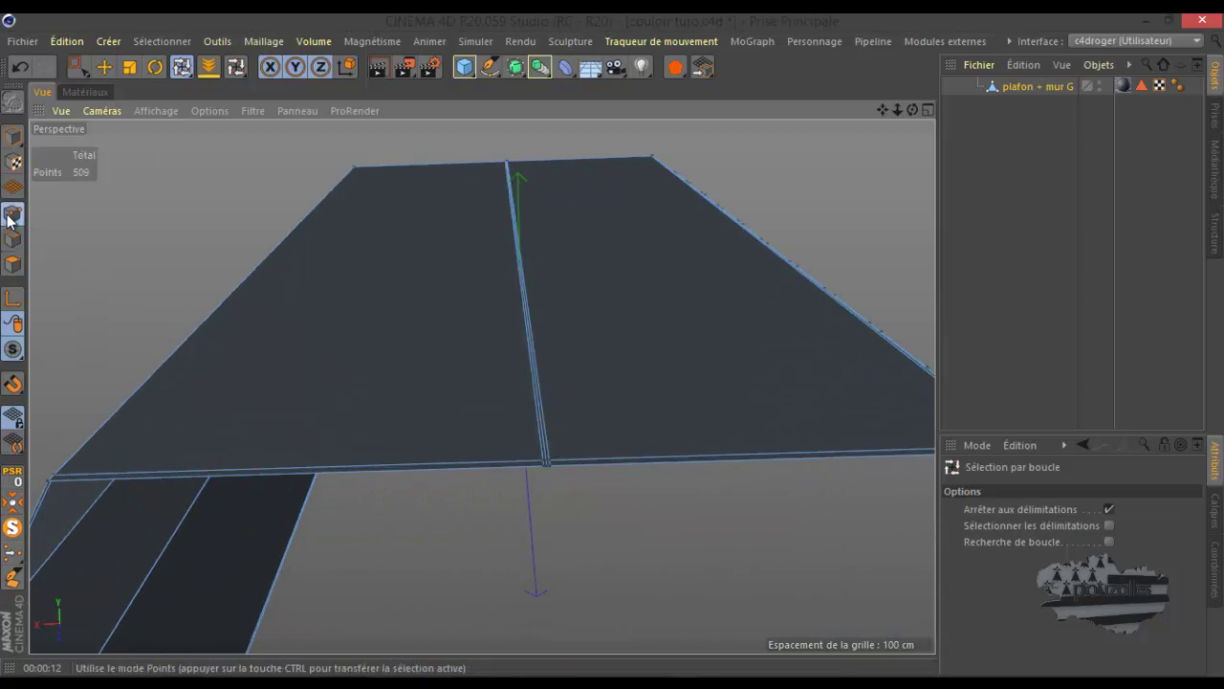
click(105, 67)
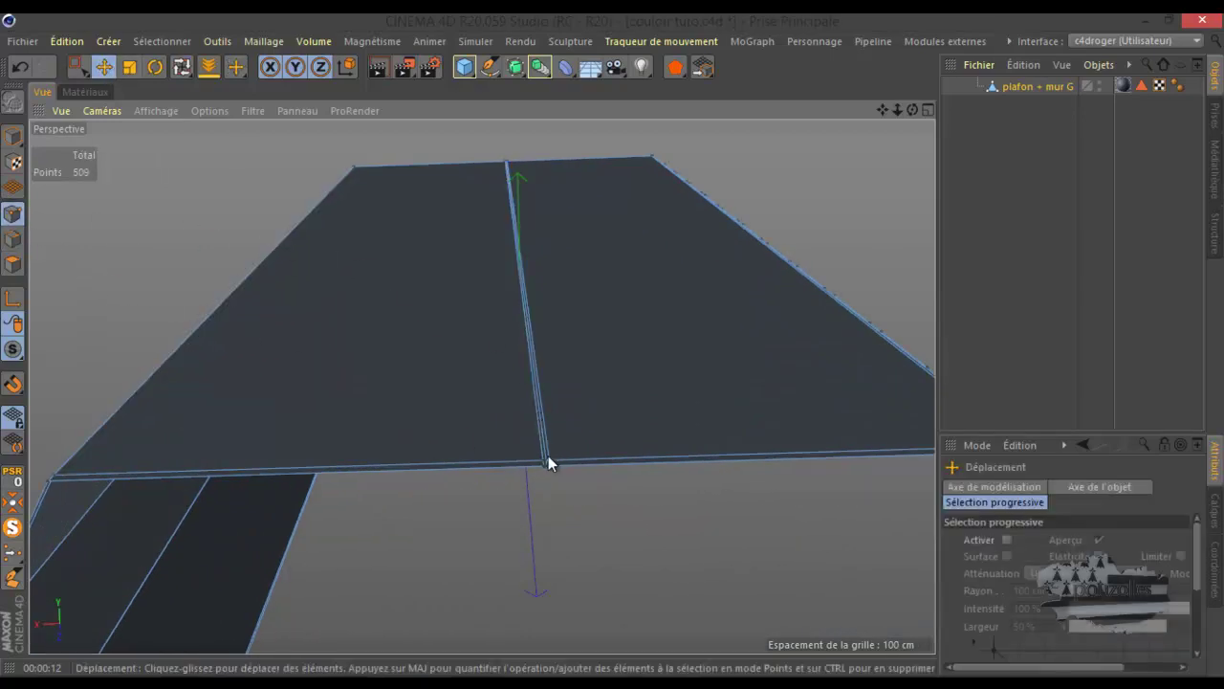
scroll(548, 464, up, 6)
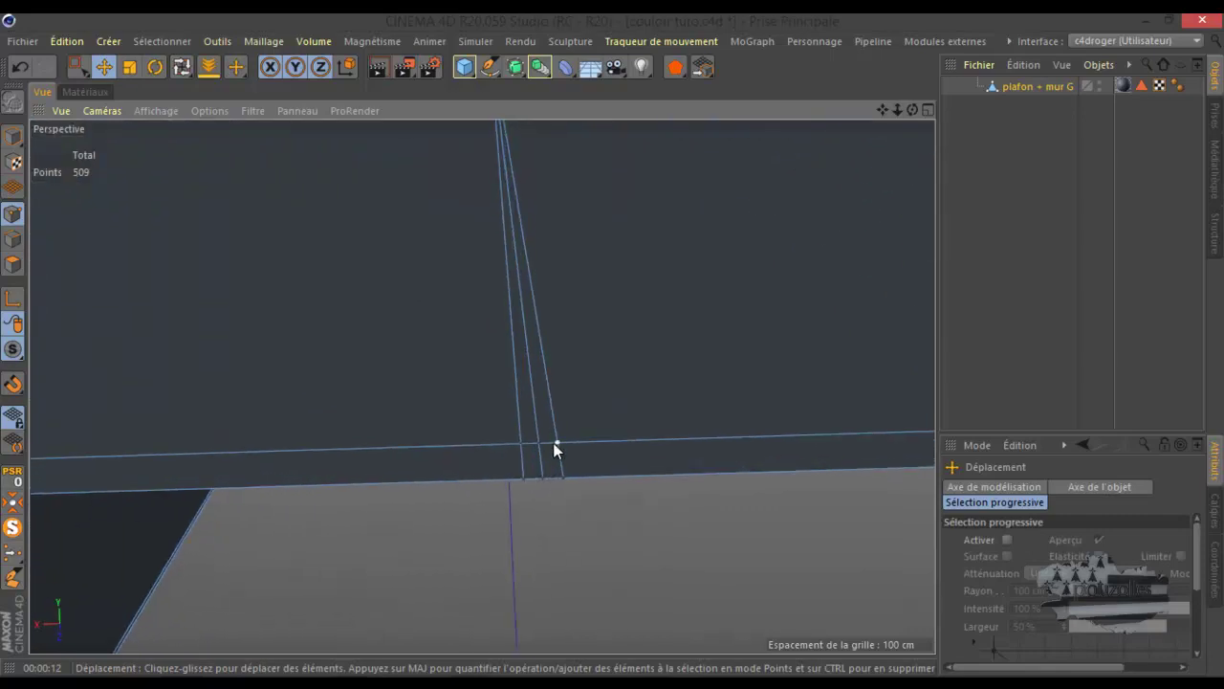
Step: Try to shift the individual points at the front end of the ceiling's central seam, and undo the moves
click(556, 445)
drag(491, 446, 526, 444)
click(537, 447)
click(19, 67)
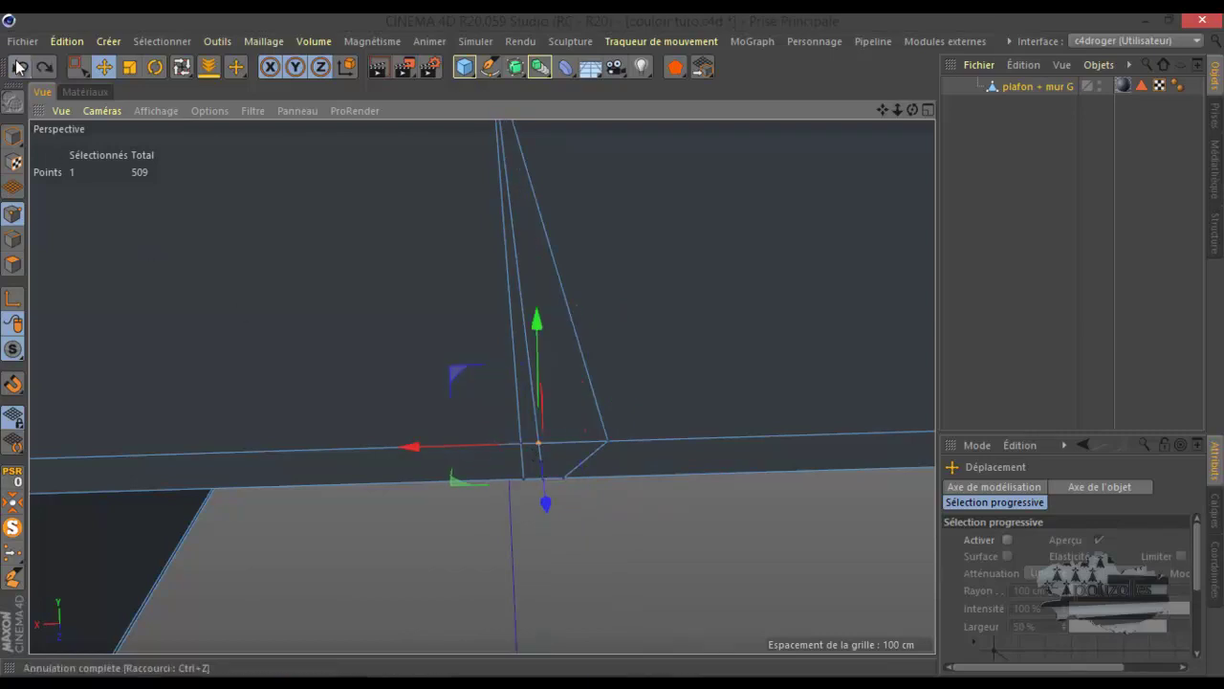
click(24, 70)
click(26, 73)
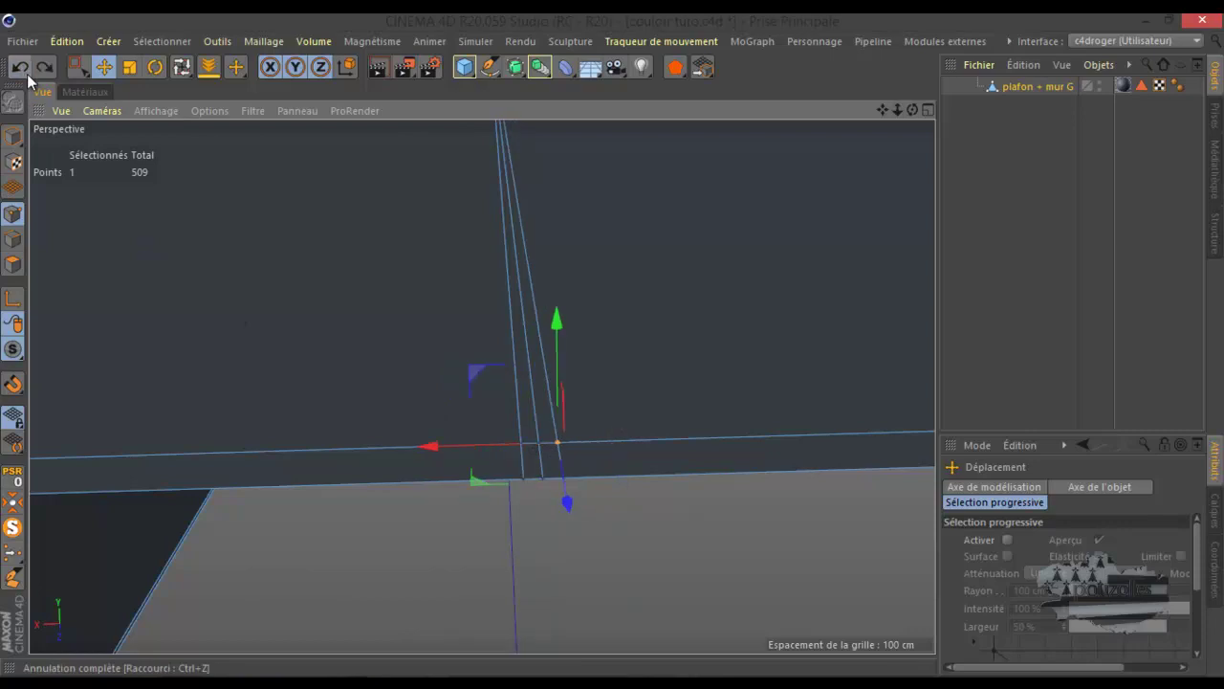
key(ctrl+z)
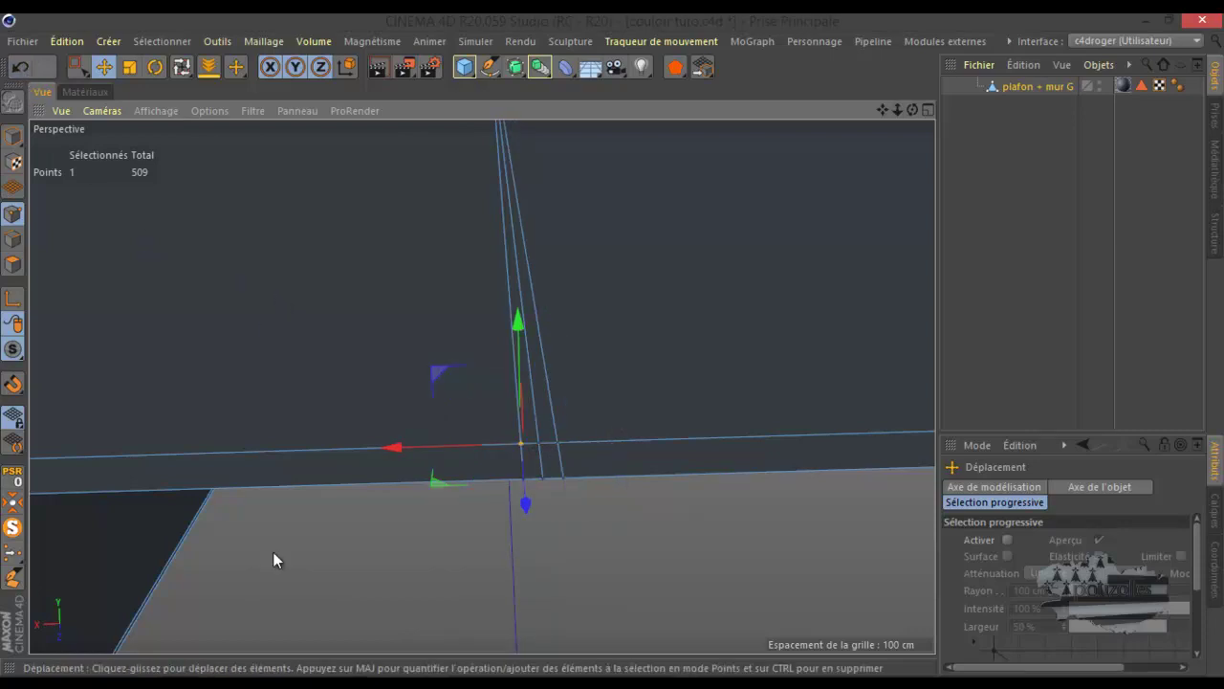
key(ctrl+z)
Step: Optimize the mesh of plafon + mur G to merge duplicate points, and test-move the middle point at the seam's front end
right_click(361, 229)
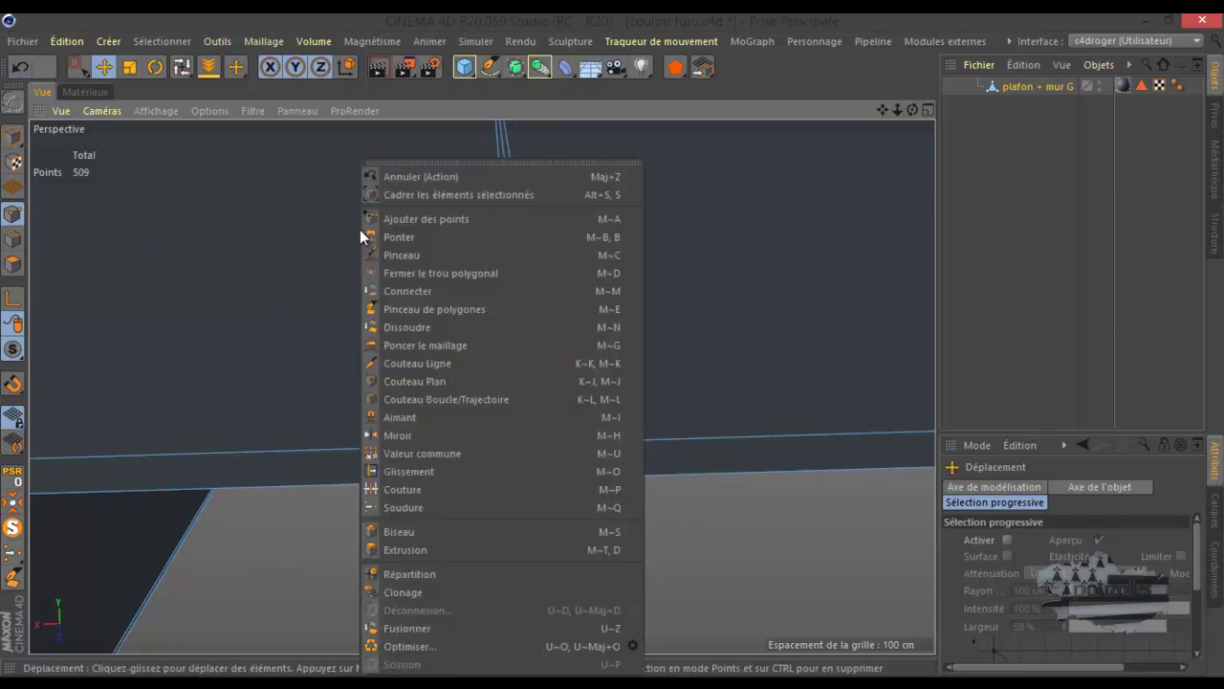
click(415, 646)
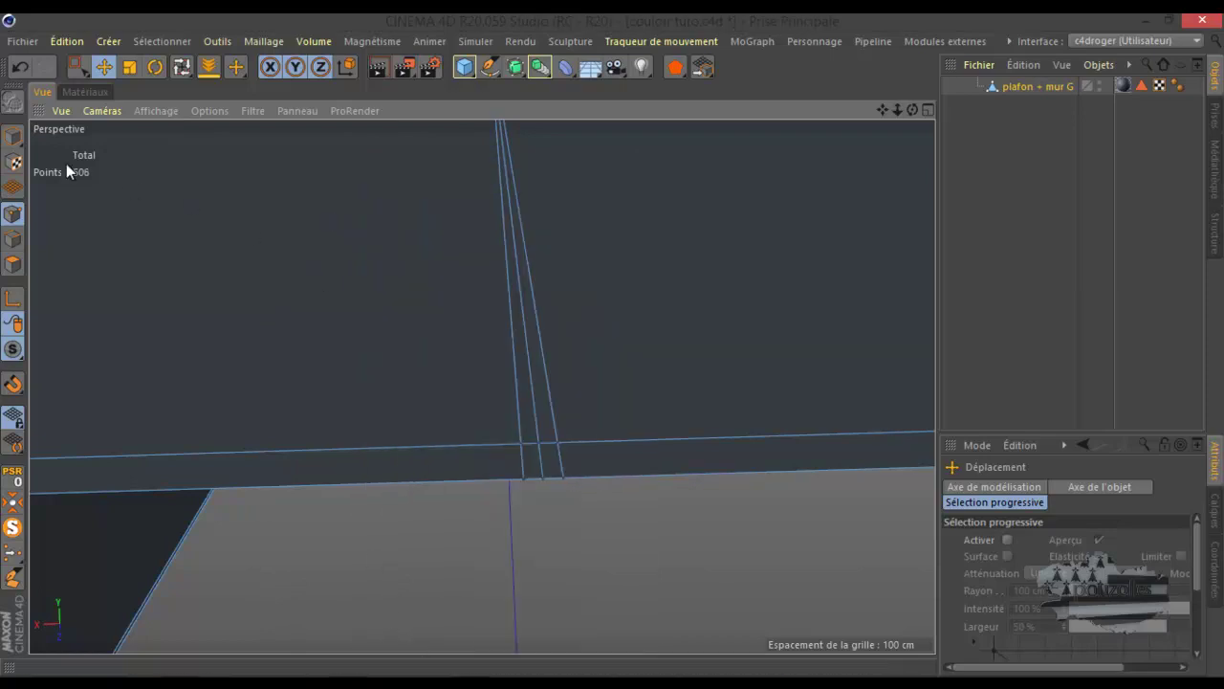
click(536, 443)
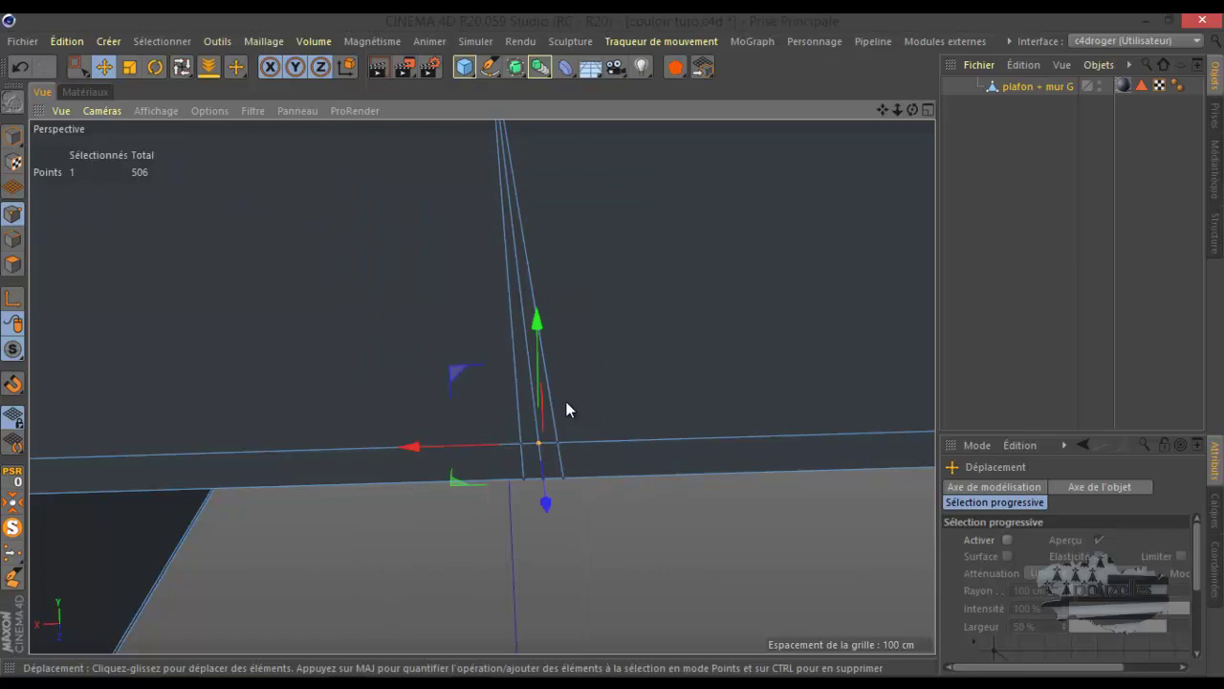
drag(541, 347, 548, 392)
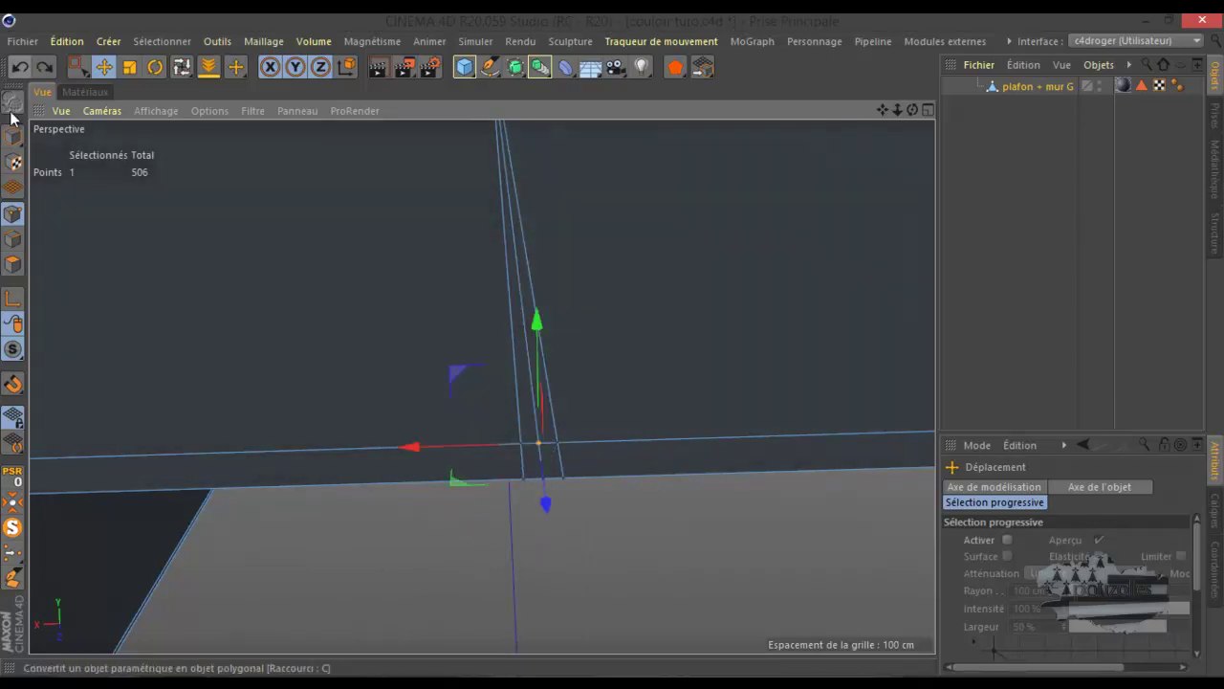
Step: Dissolve the selected lengthwise seam edges in the middle of the ceiling in edge mode
click(14, 239)
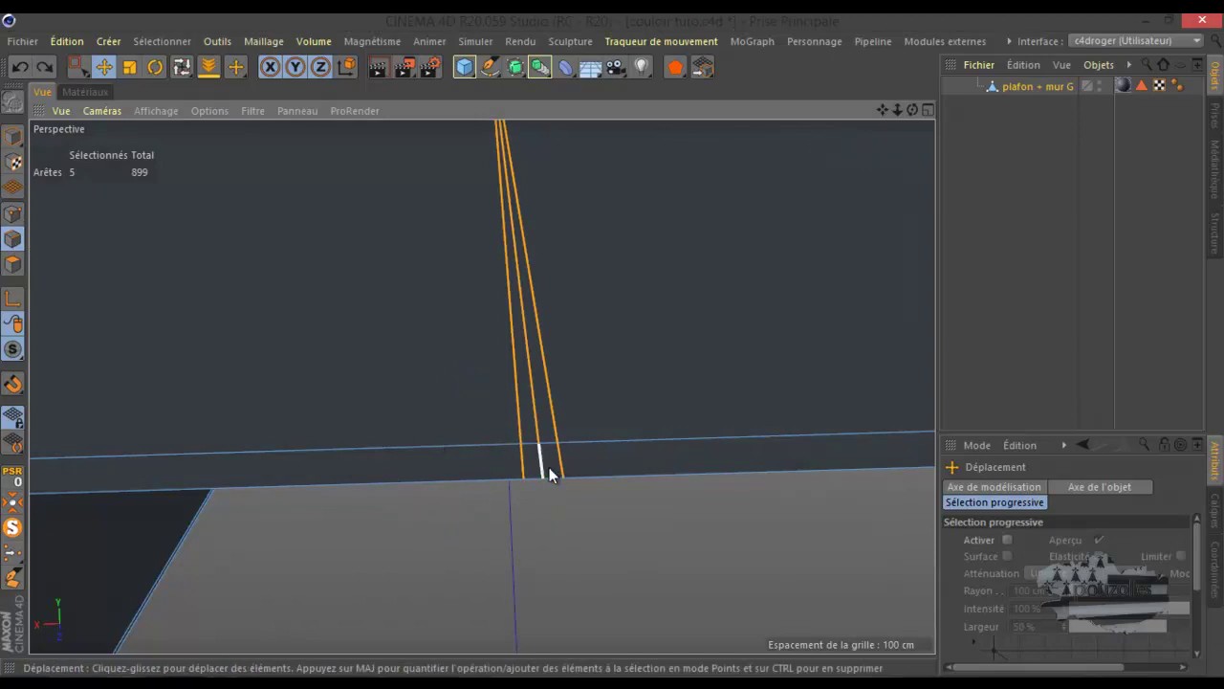
right_click(643, 289)
click(654, 279)
alt+drag(472, 374, 342, 478)
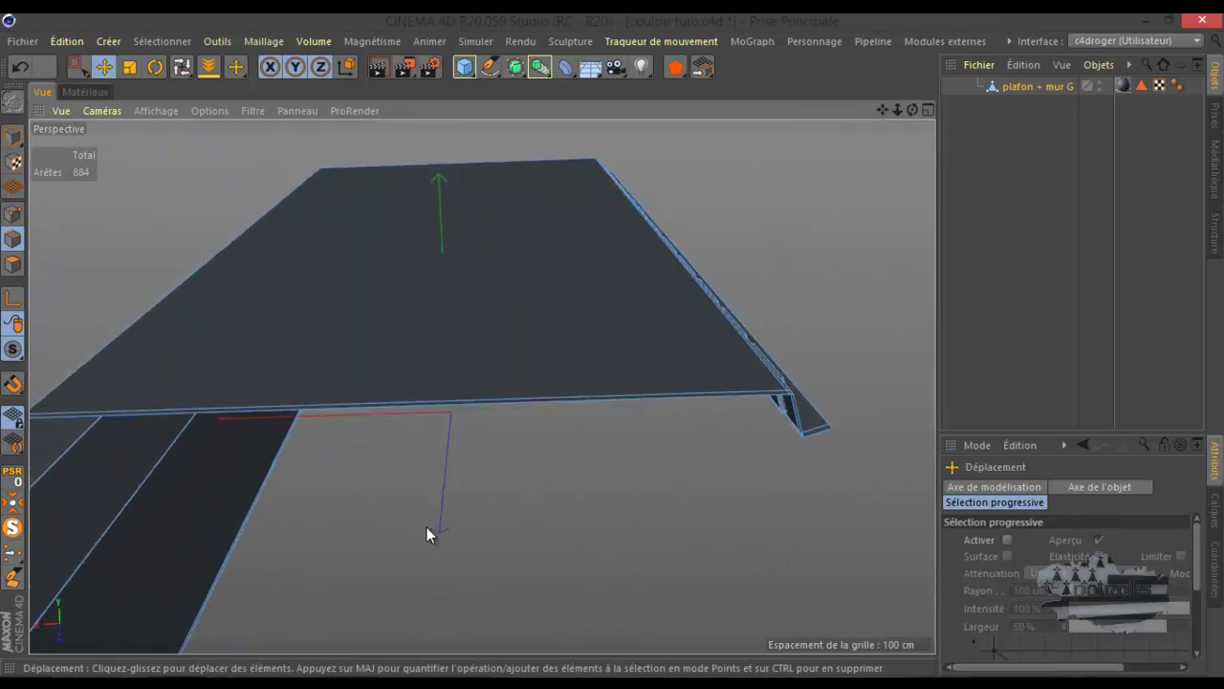
Step: Ring-select the ceiling's three crosswise edges and divide them with Diviser les arêtes, using Subdivision 2 and Mise à l'échelle 99 %
key(u)
key(b)
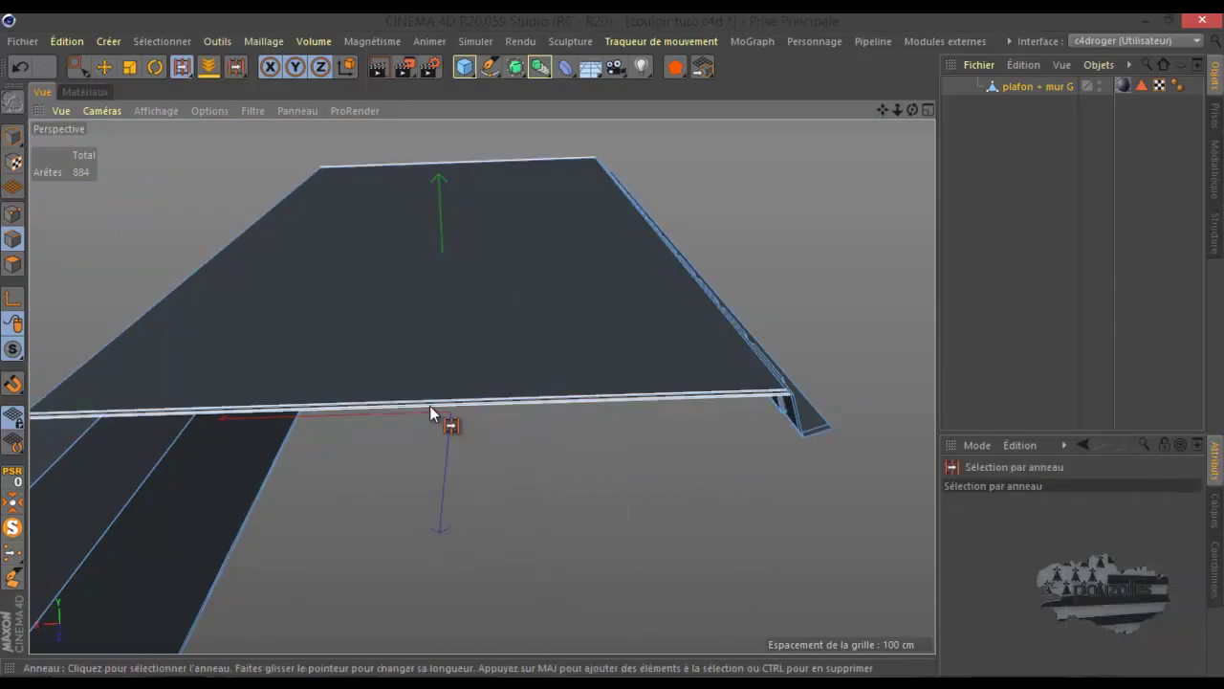
click(430, 405)
right_click(749, 247)
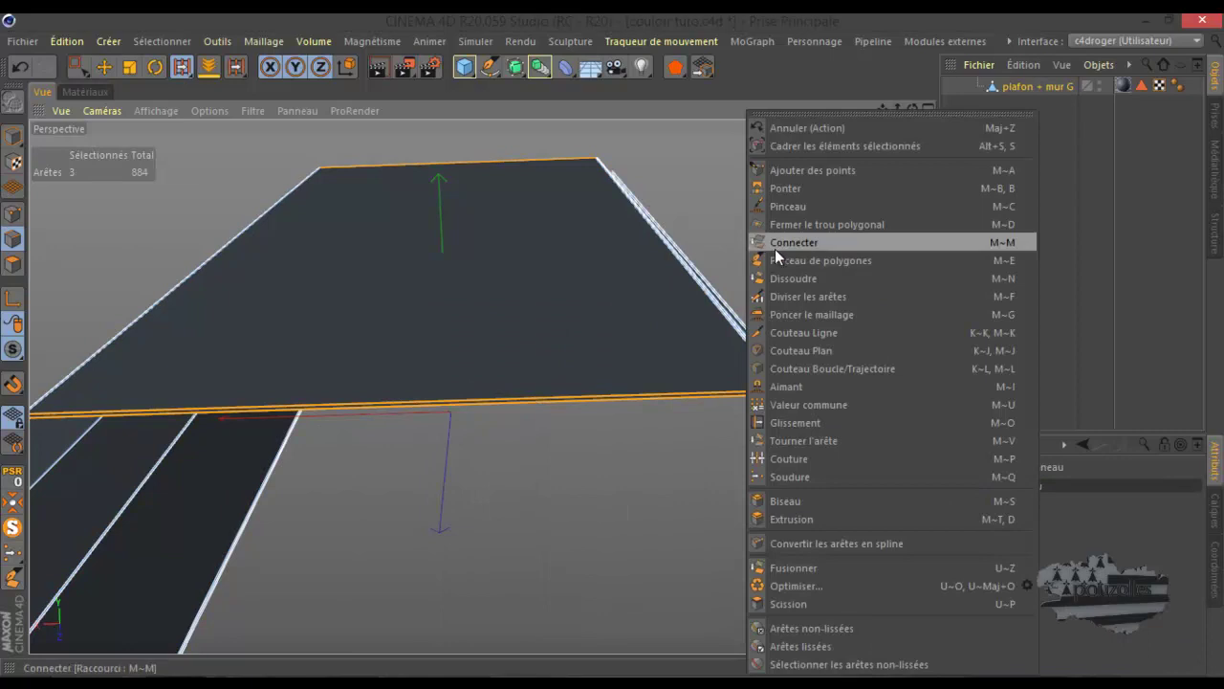
click(818, 297)
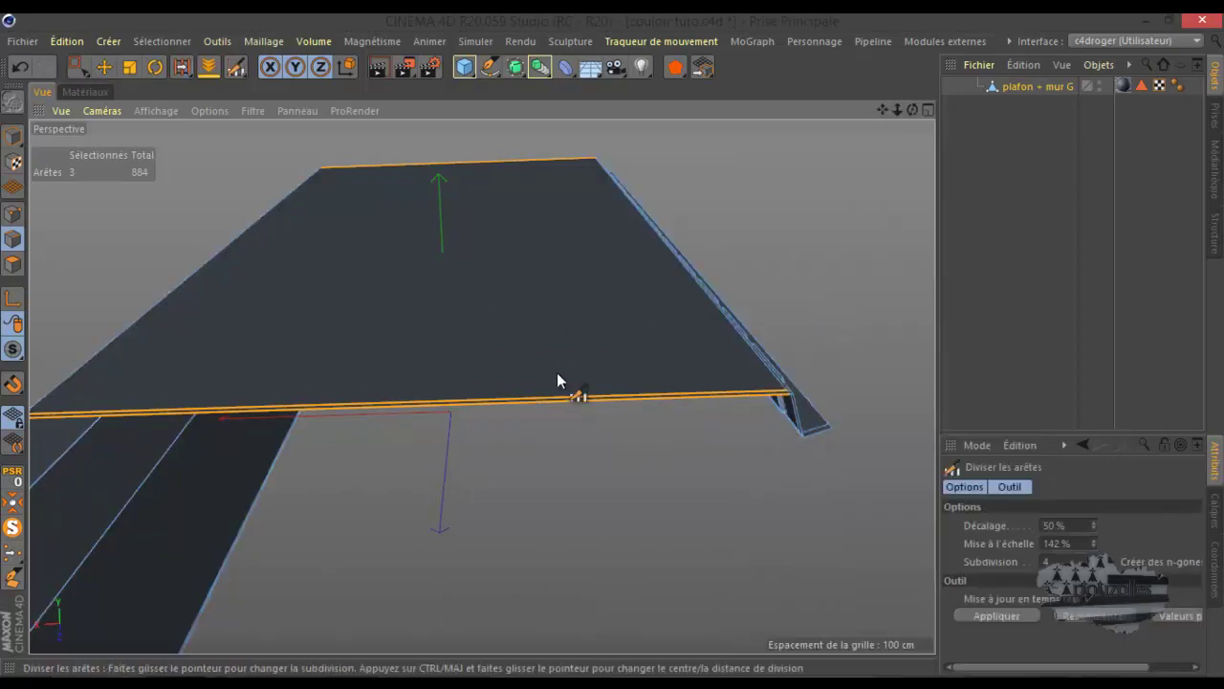
click(1094, 565)
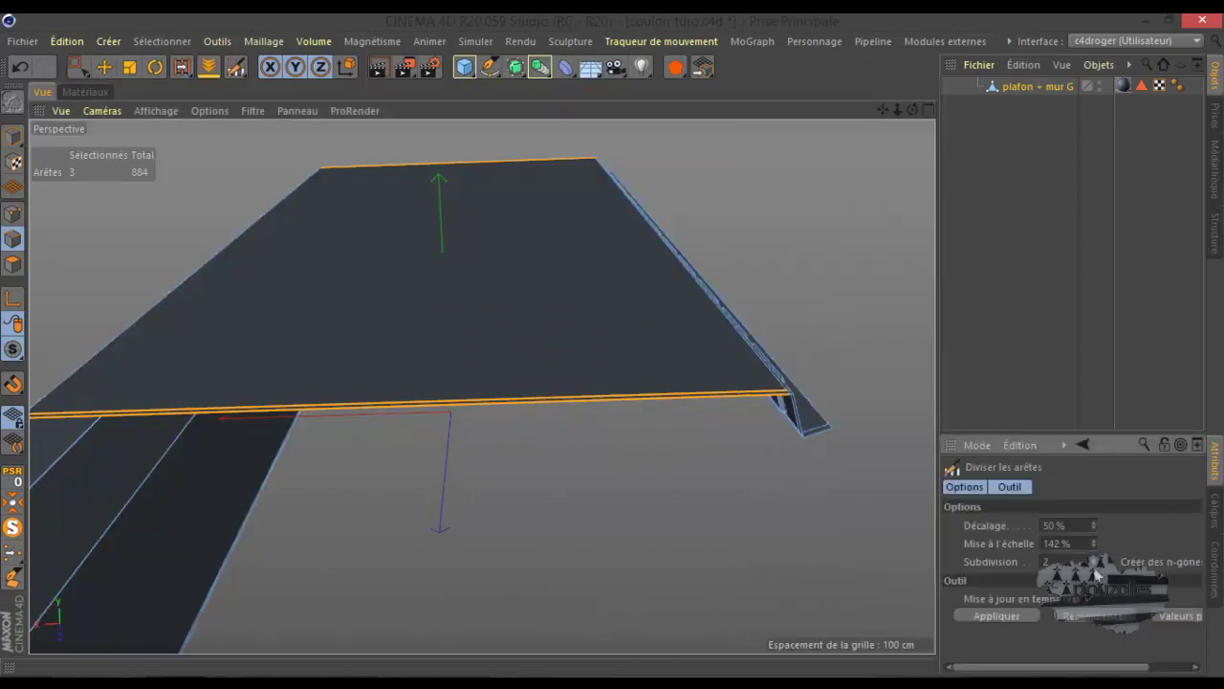
click(1033, 615)
drag(912, 109, 616, 350)
drag(1094, 544, 1099, 563)
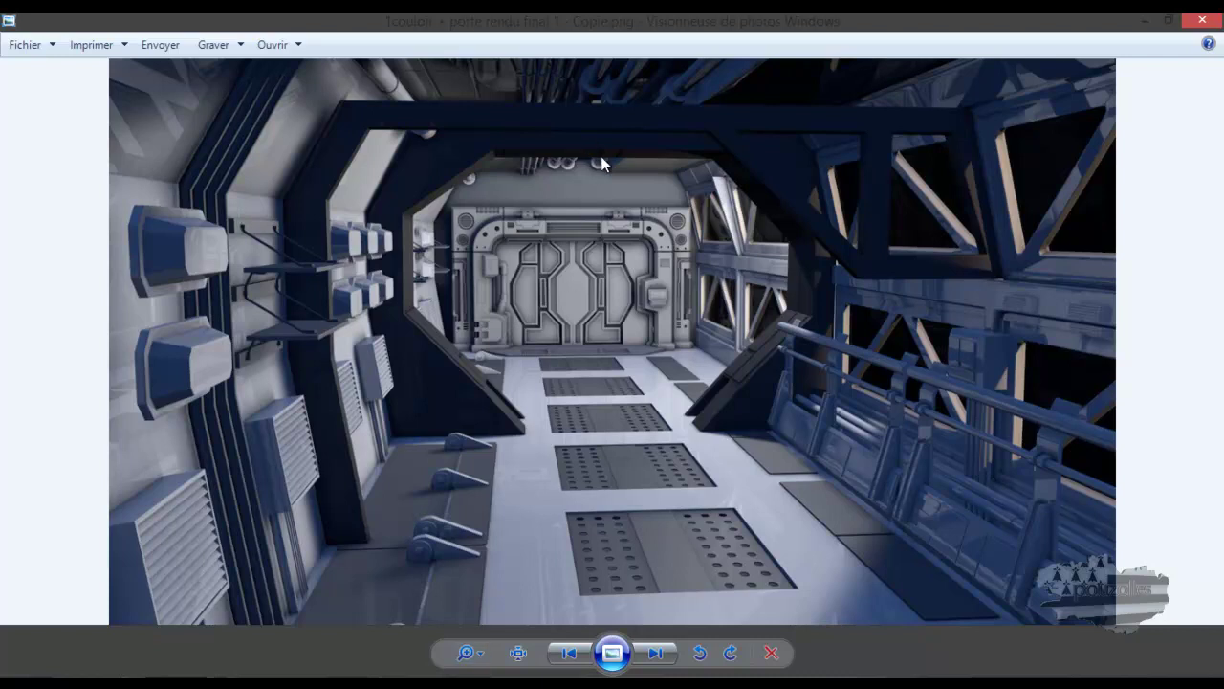
Step: Examine the ceiling recess and pipes in the reference corridor render, then return to Cinema 4D
scroll(652, 83, up, 4)
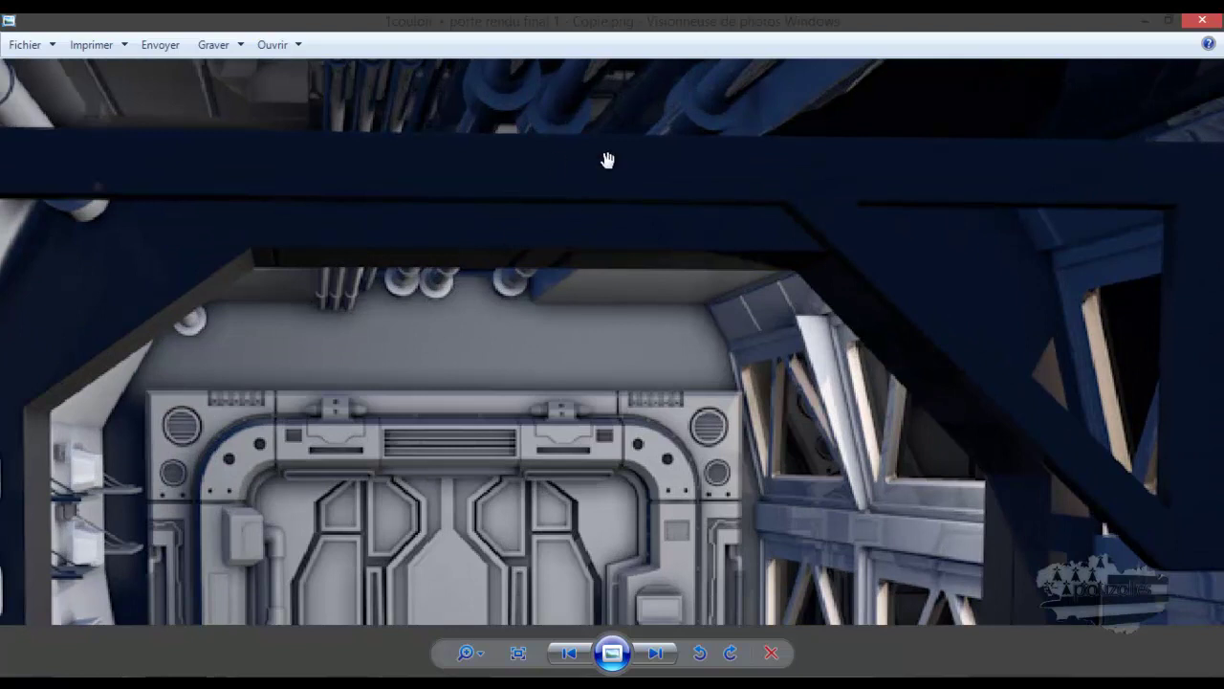
scroll(631, 124, down, 5)
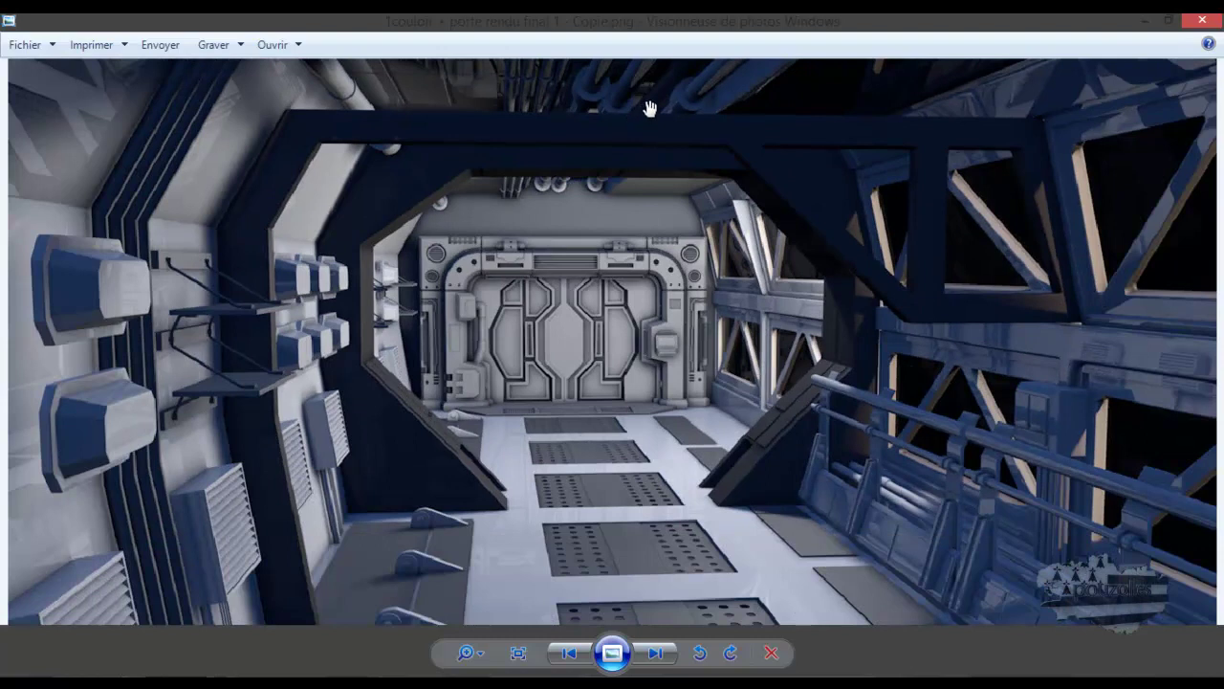
scroll(670, 99, up, 4)
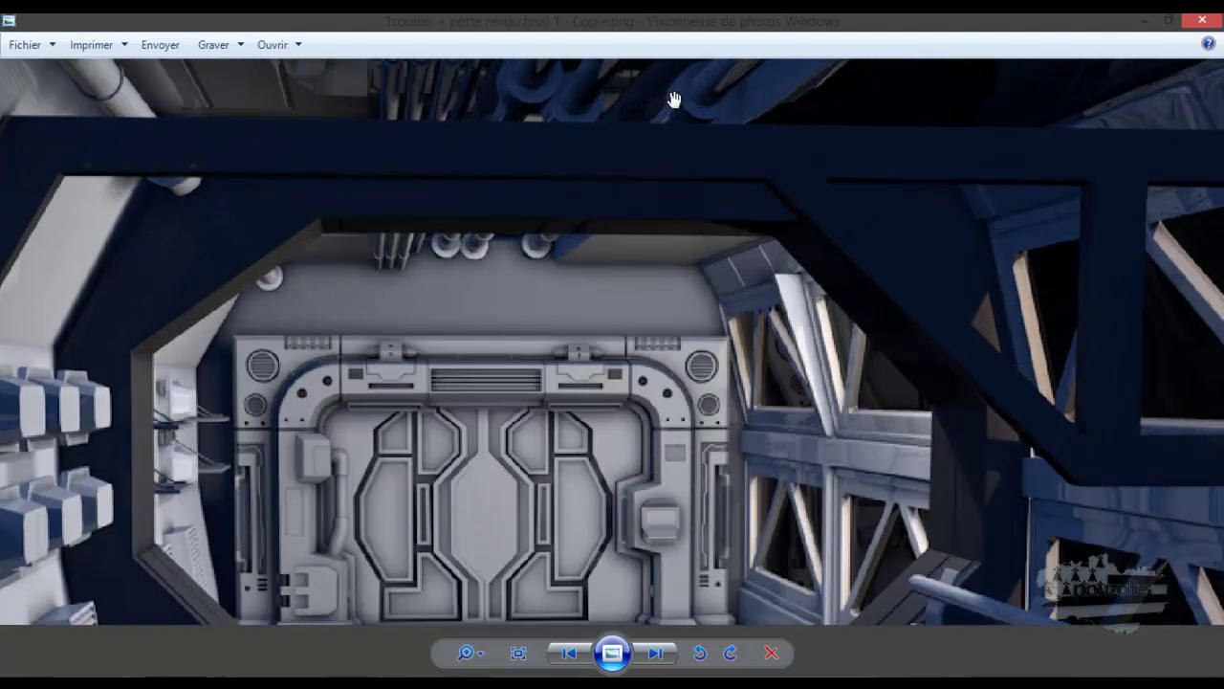
scroll(674, 99, down, 4)
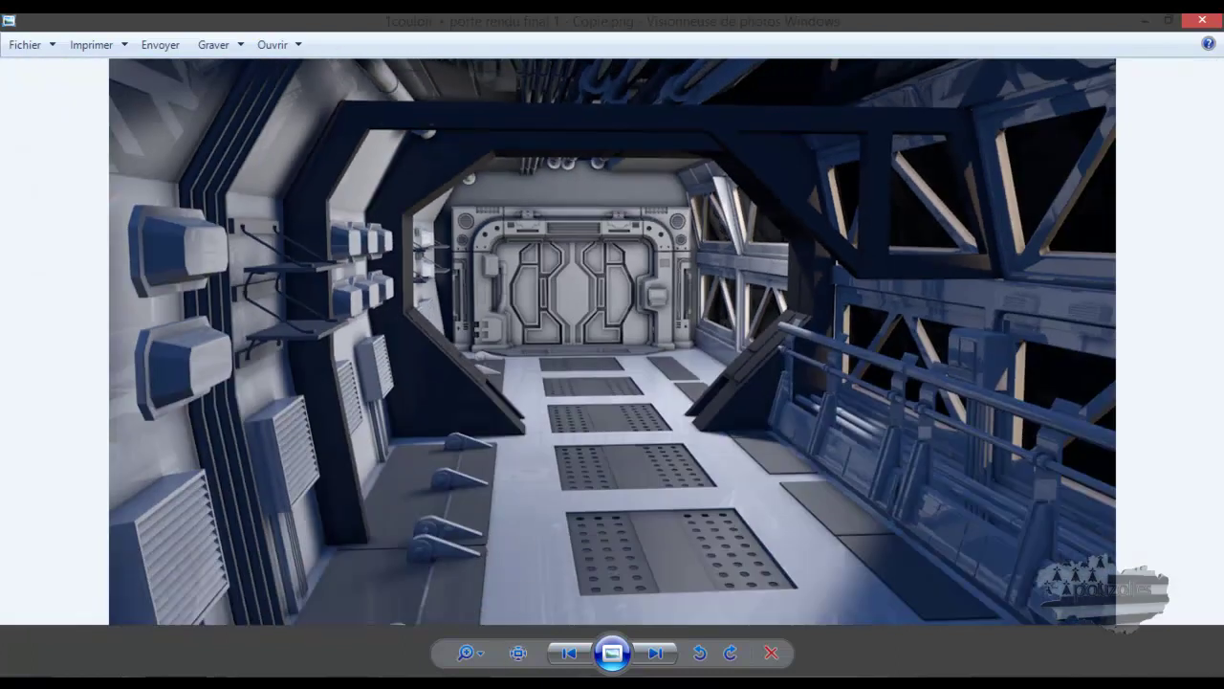
click(210, 655)
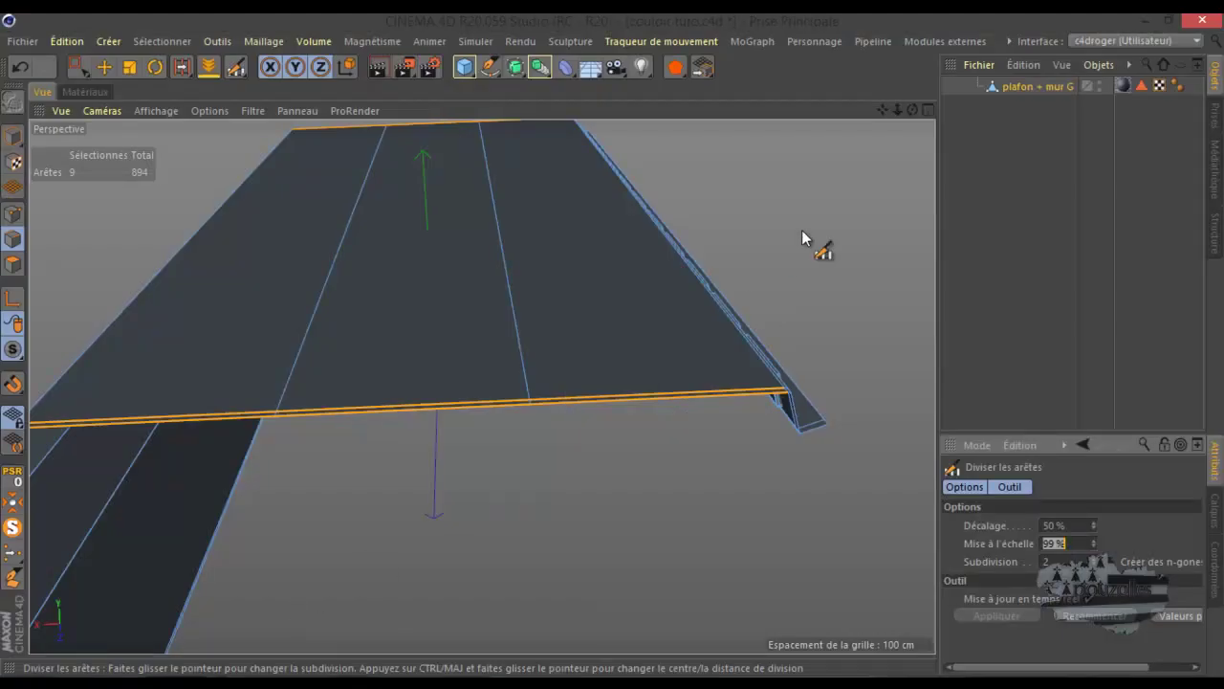
Step: Compare the ceiling's division lines with the reference render and set Mise à l'échelle to 90 %, undoing any extra subdivision
drag(913, 110, 614, 344)
scroll(553, 383, down, 3)
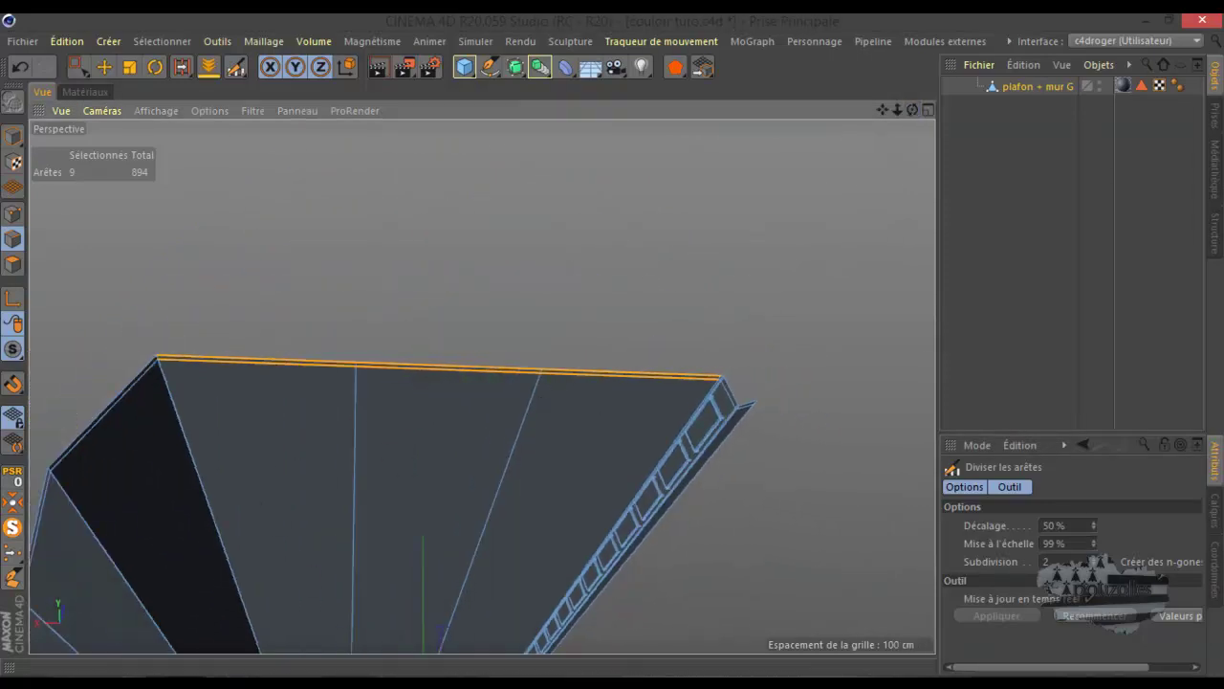
click(470, 681)
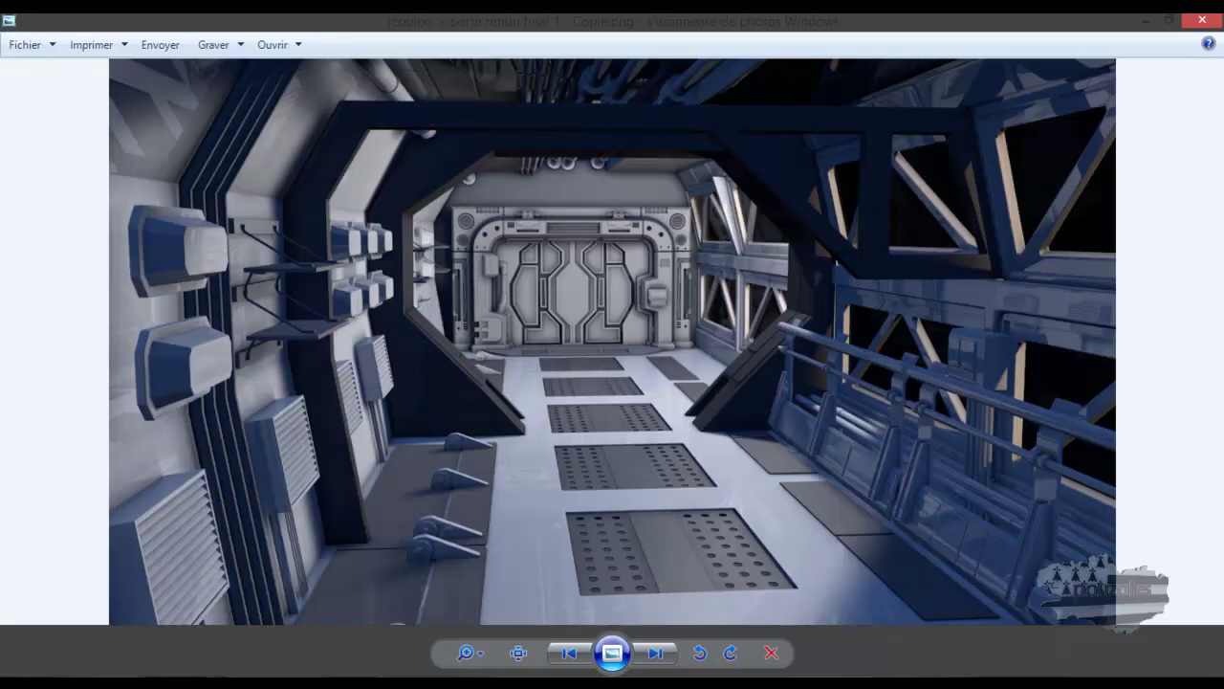
click(470, 681)
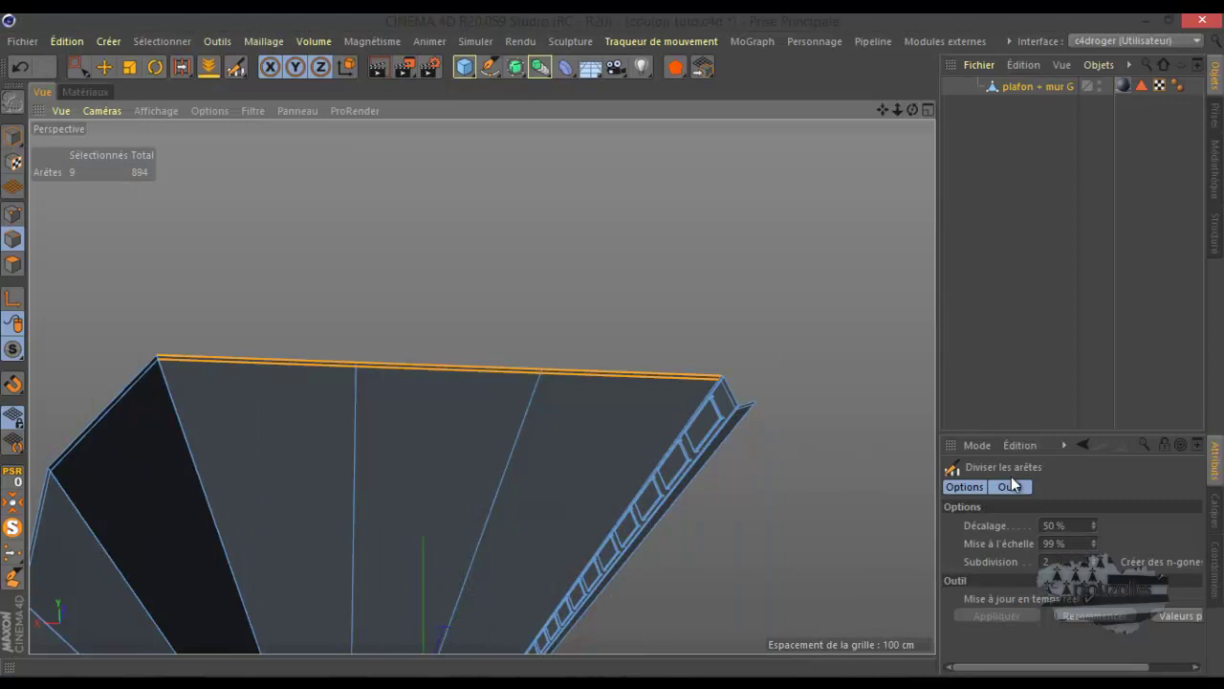
drag(1094, 546, 1095, 541)
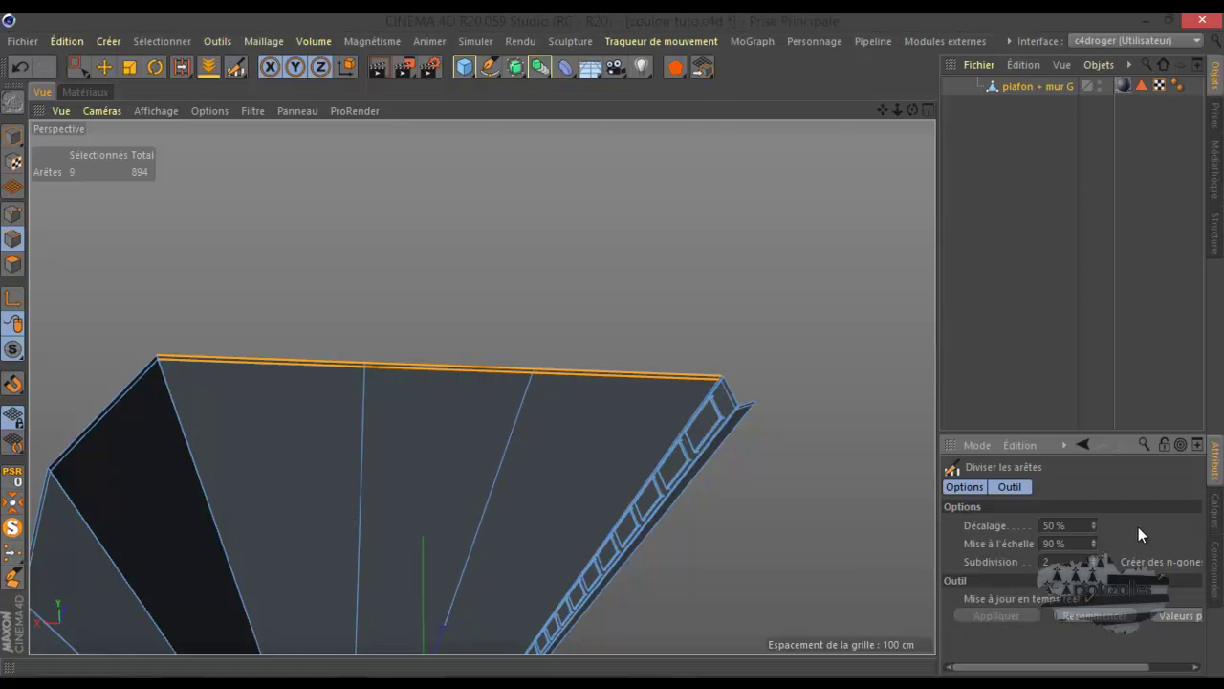
click(783, 364)
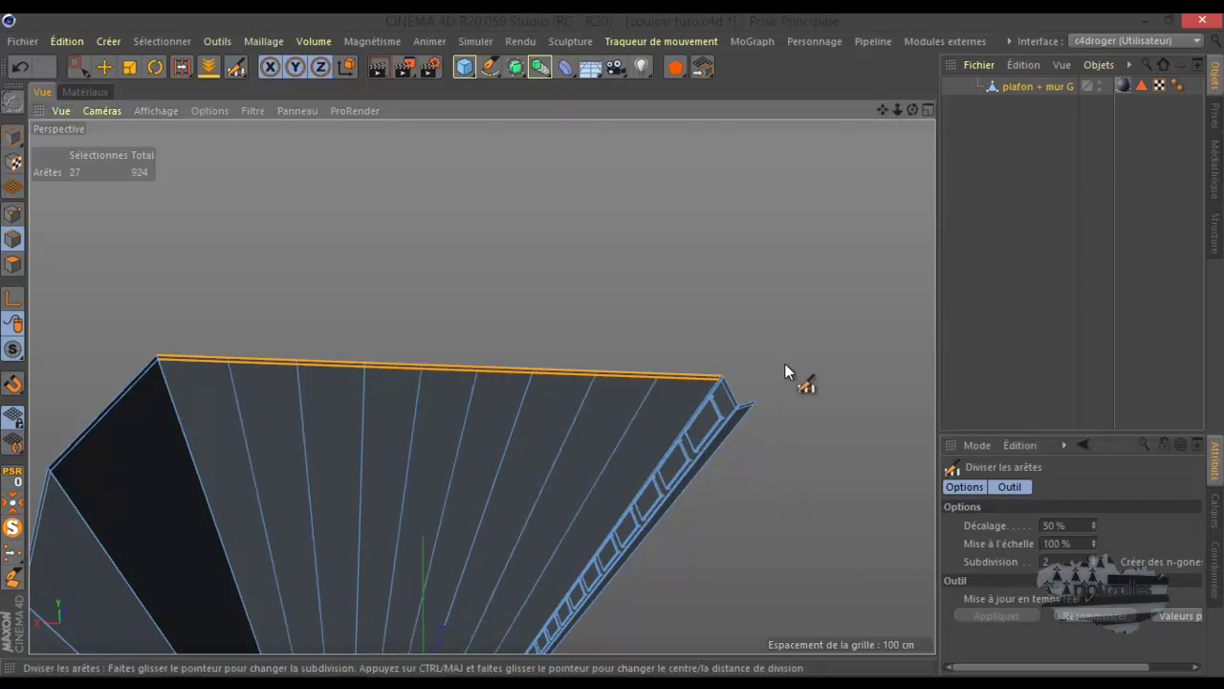
click(19, 66)
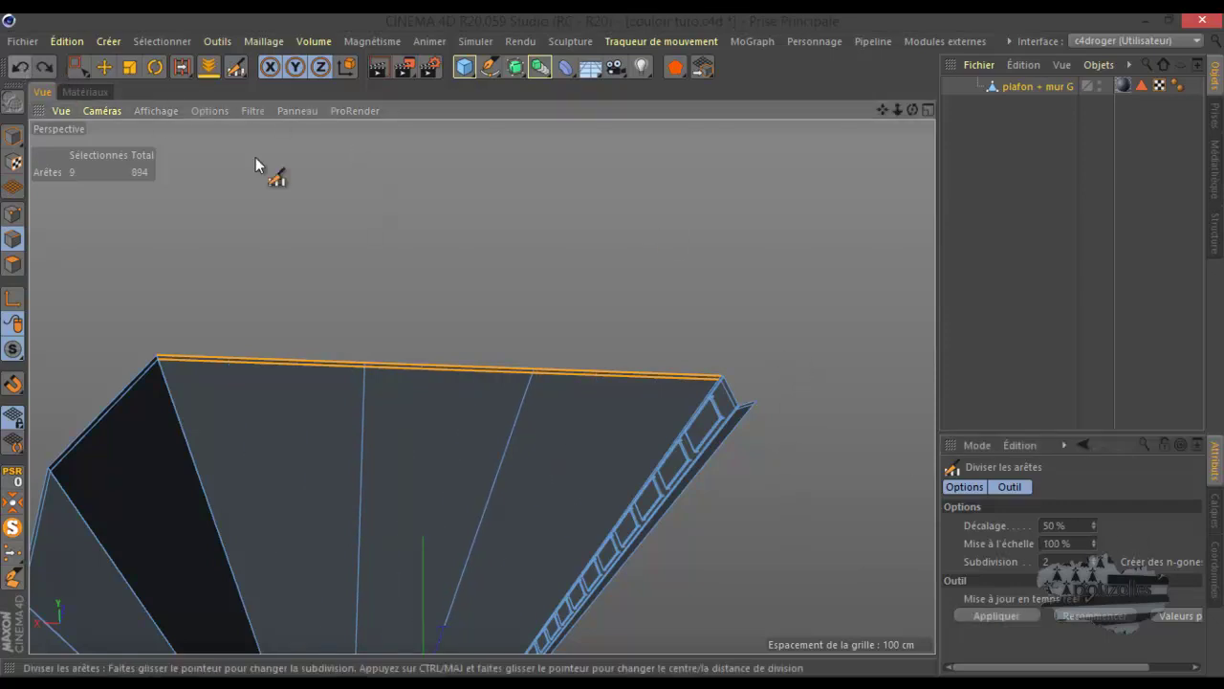
Step: Replace the edge selection with a ring selection of the ceiling's middle strip polygons and activate the Move tool
click(103, 66)
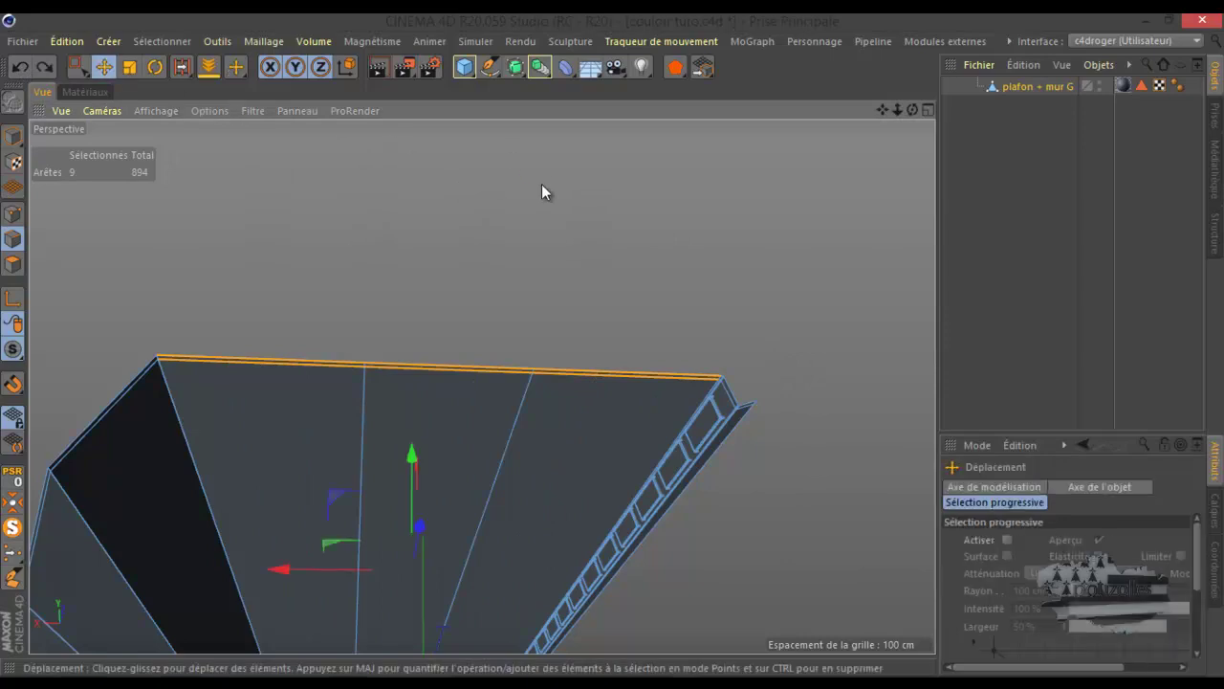
click(541, 184)
drag(912, 110, 613, 351)
key(u)
key(b)
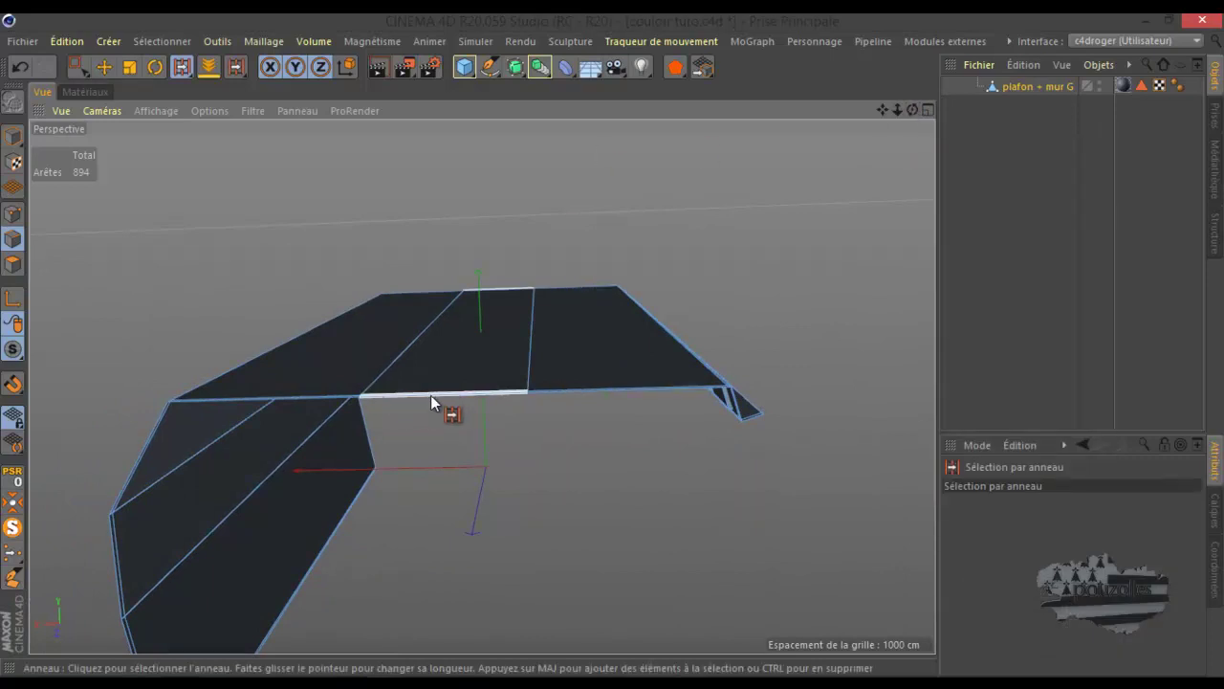
click(13, 264)
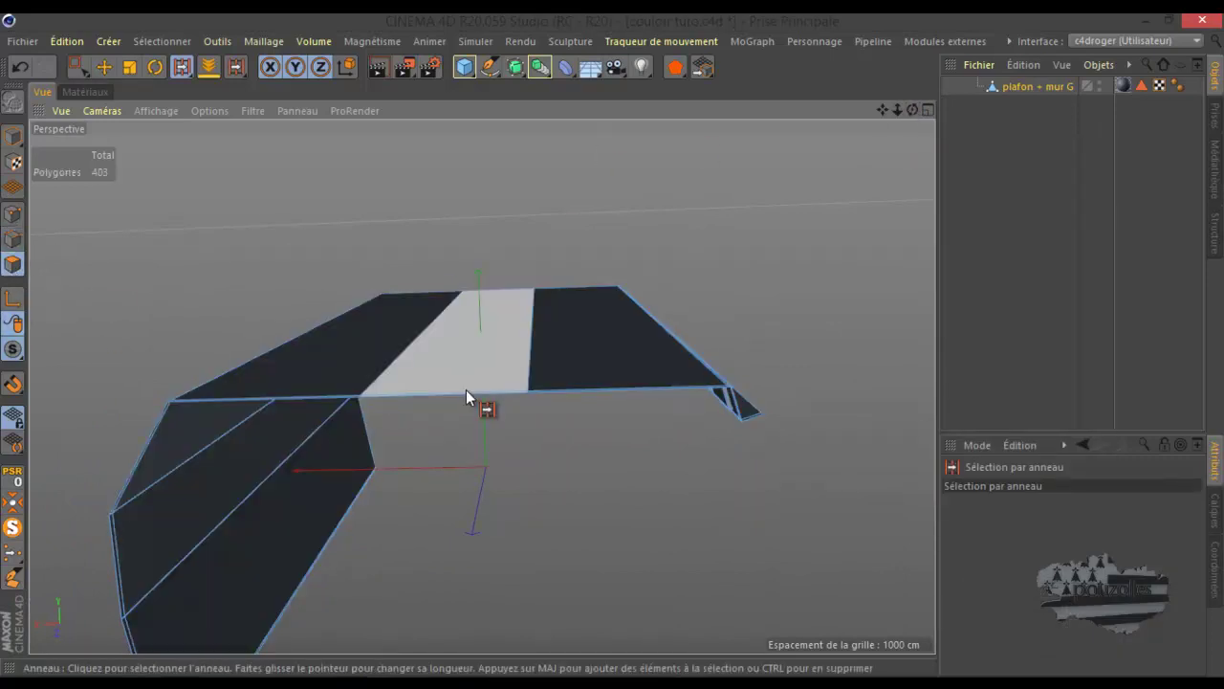
click(465, 392)
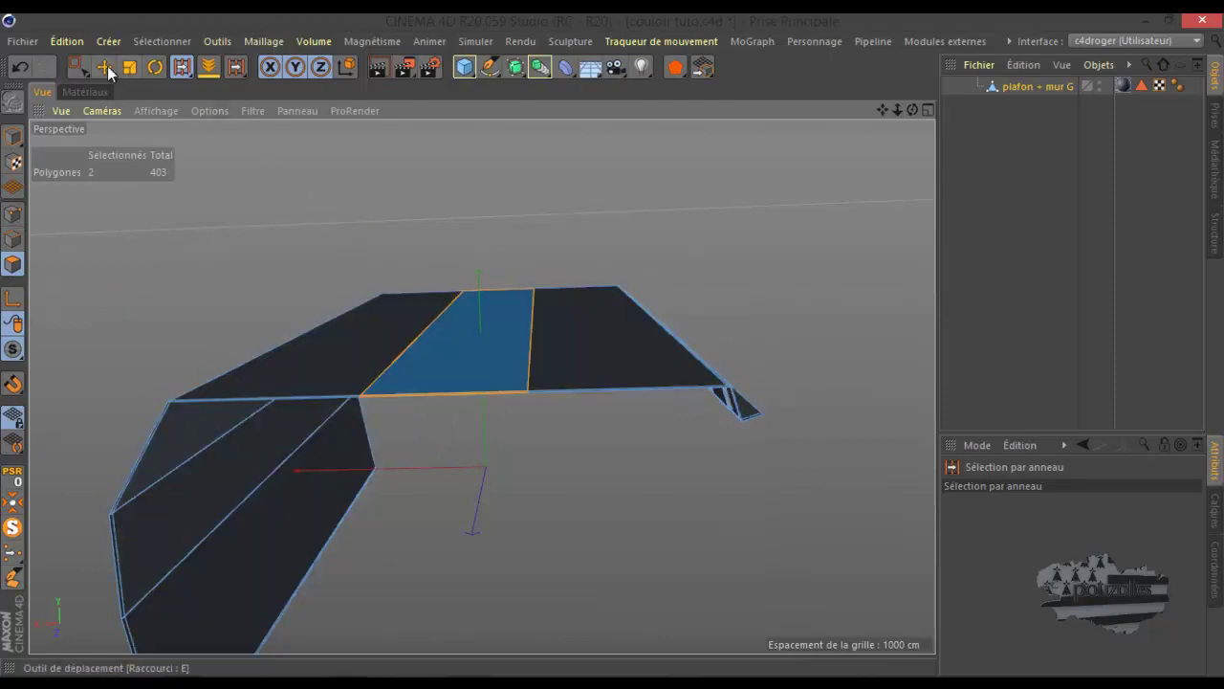
click(104, 66)
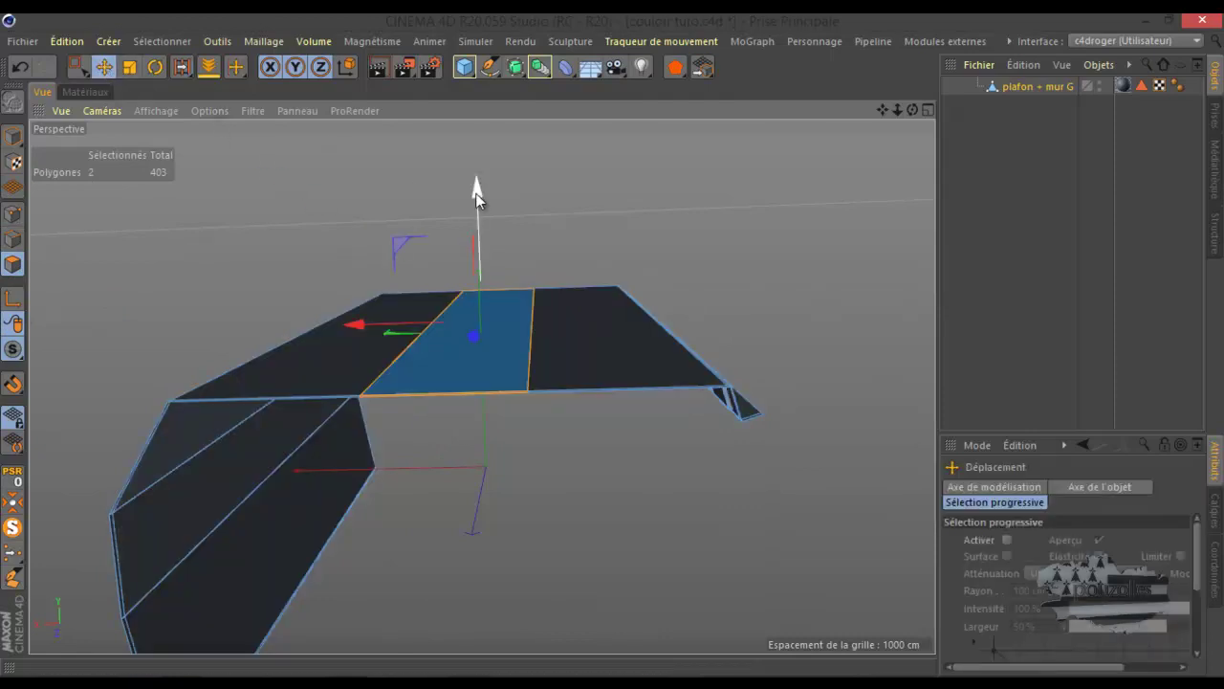
Step: Try to raise the ceiling's middle strip with extruded and plain upward moves, and undo the attempts
ctrl+drag(476, 192, 477, 167)
drag(911, 108, 612, 345)
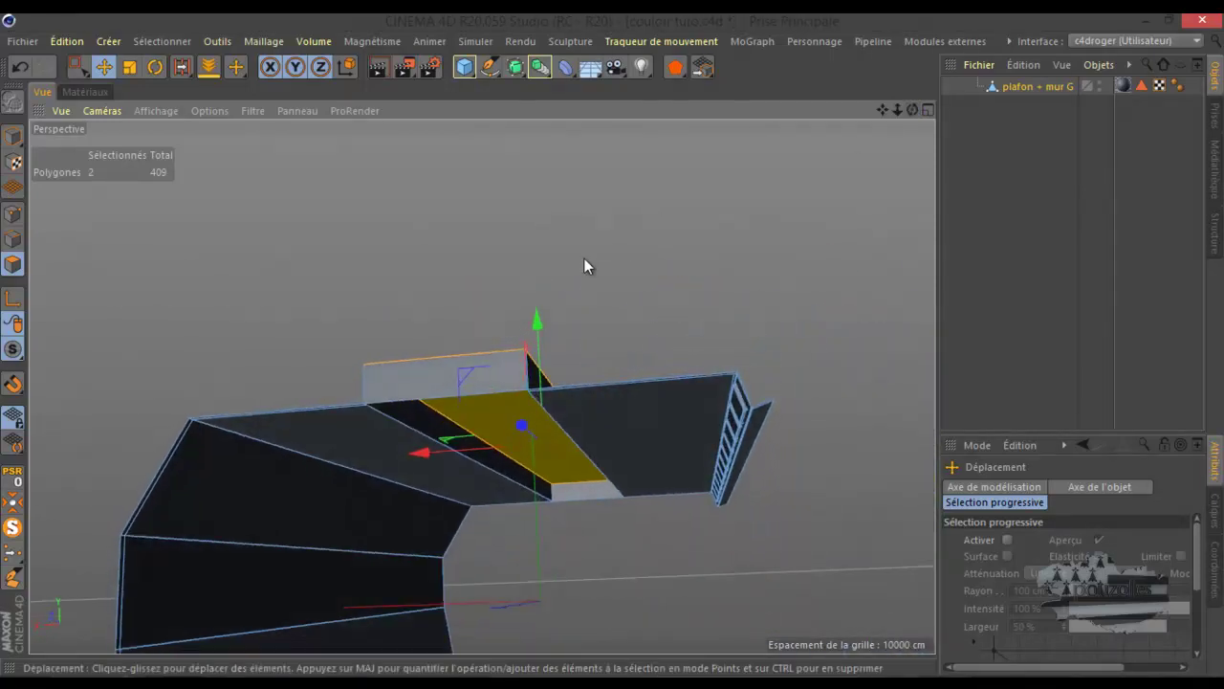
click(19, 66)
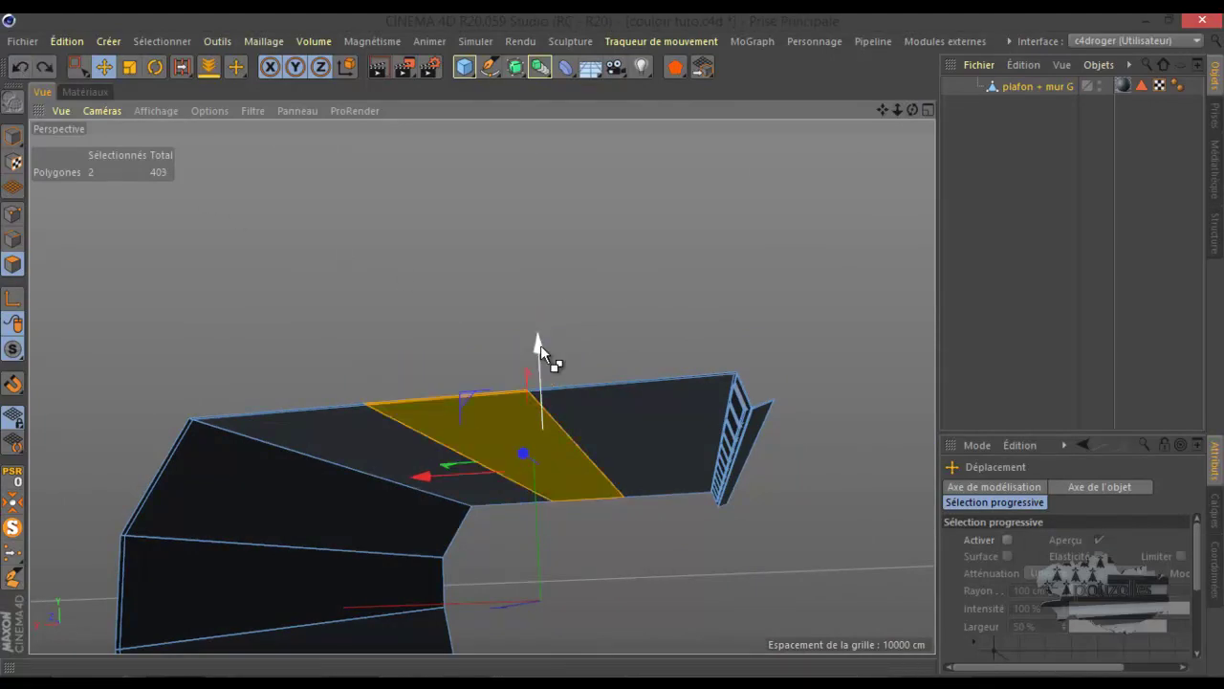
ctrl+drag(553, 360, 545, 312)
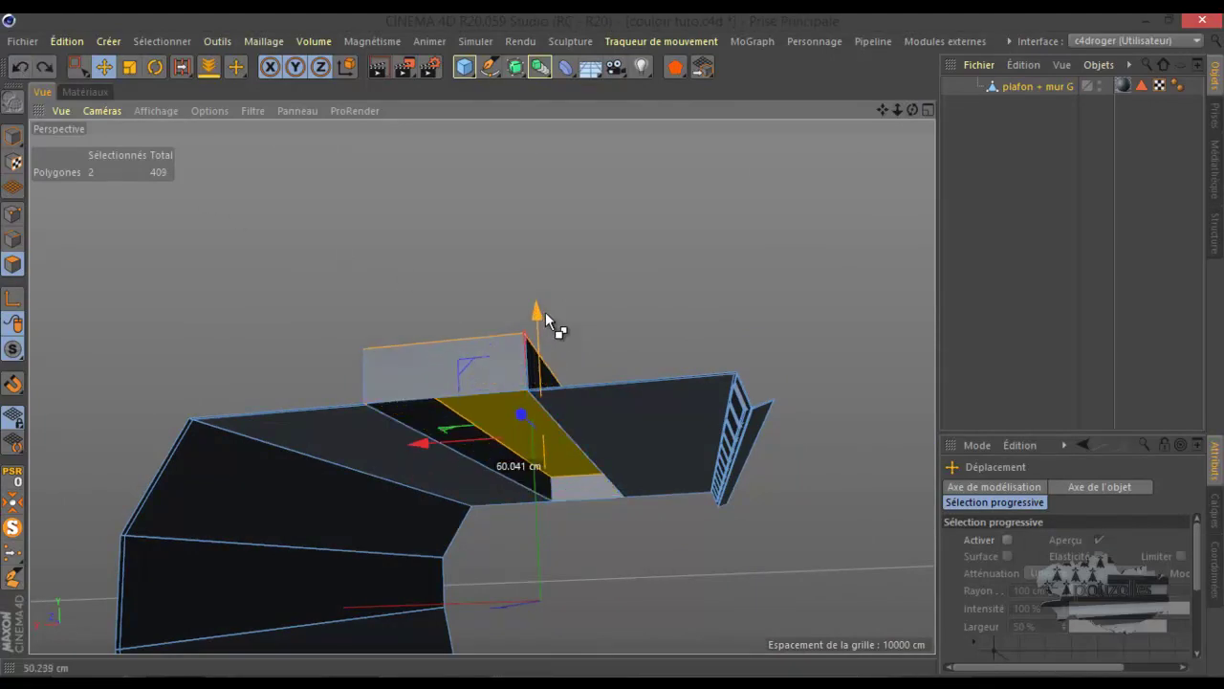
key(Escape)
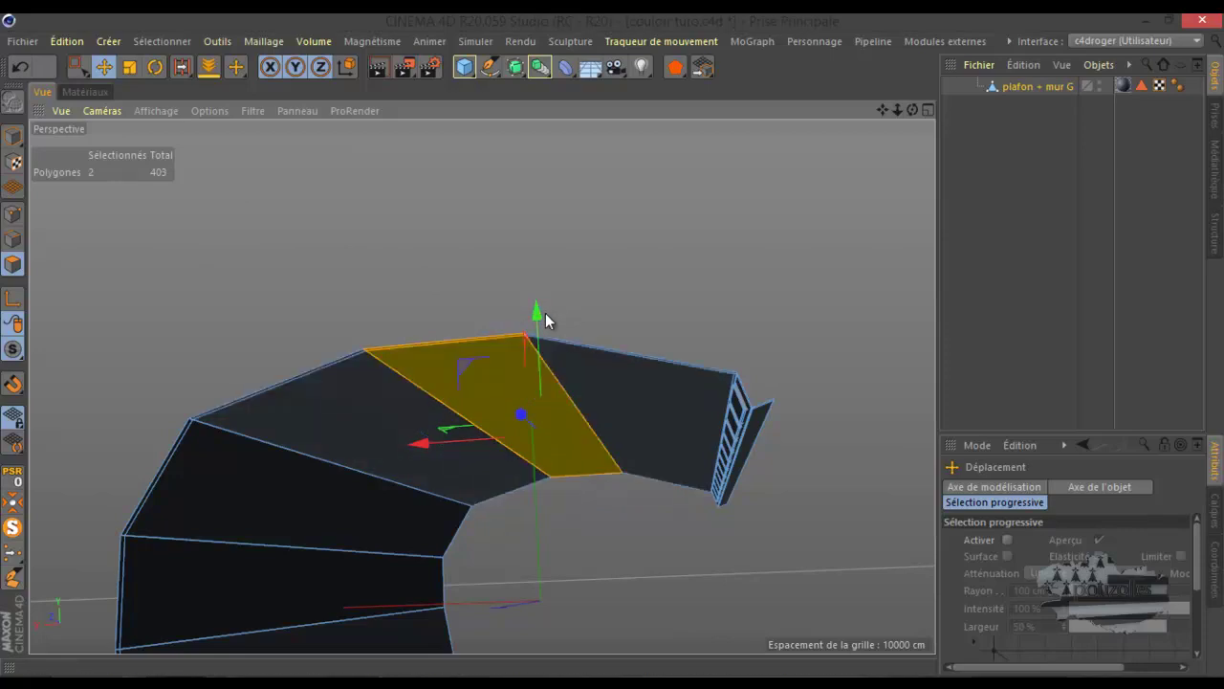
click(20, 66)
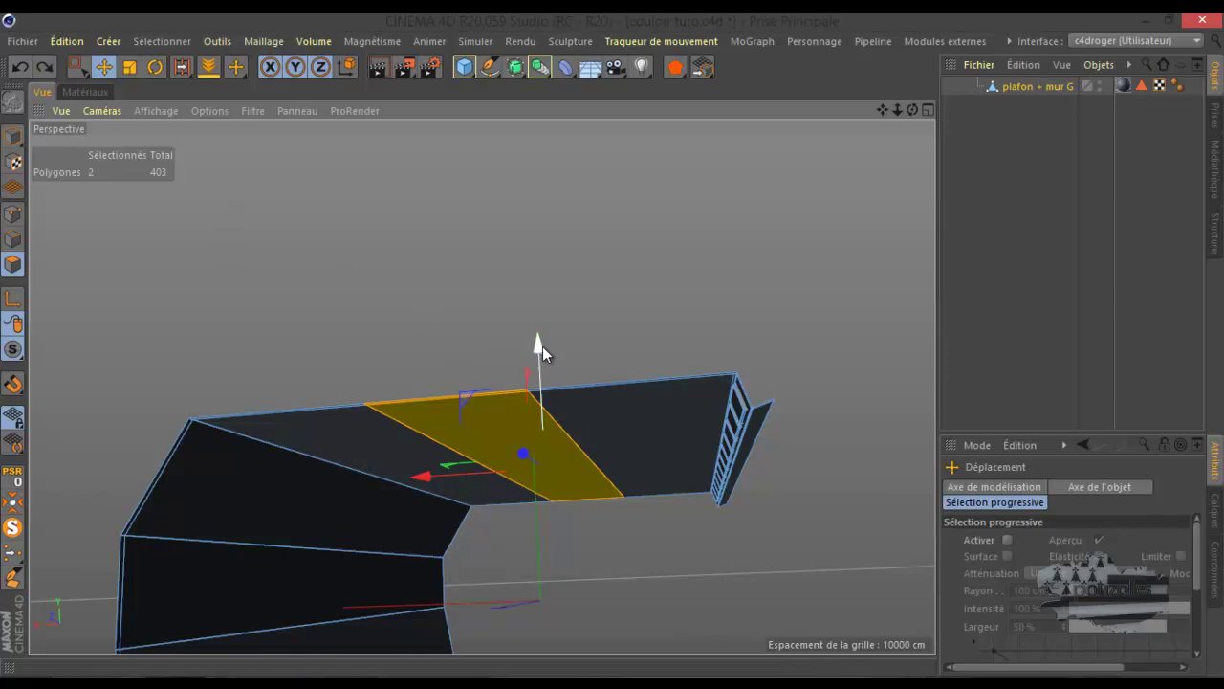
Step: Extrude the ceiling's middle strip upward and delete the polygons that close its front and back ends
ctrl+drag(539, 351, 542, 318)
drag(911, 109, 622, 356)
click(479, 368)
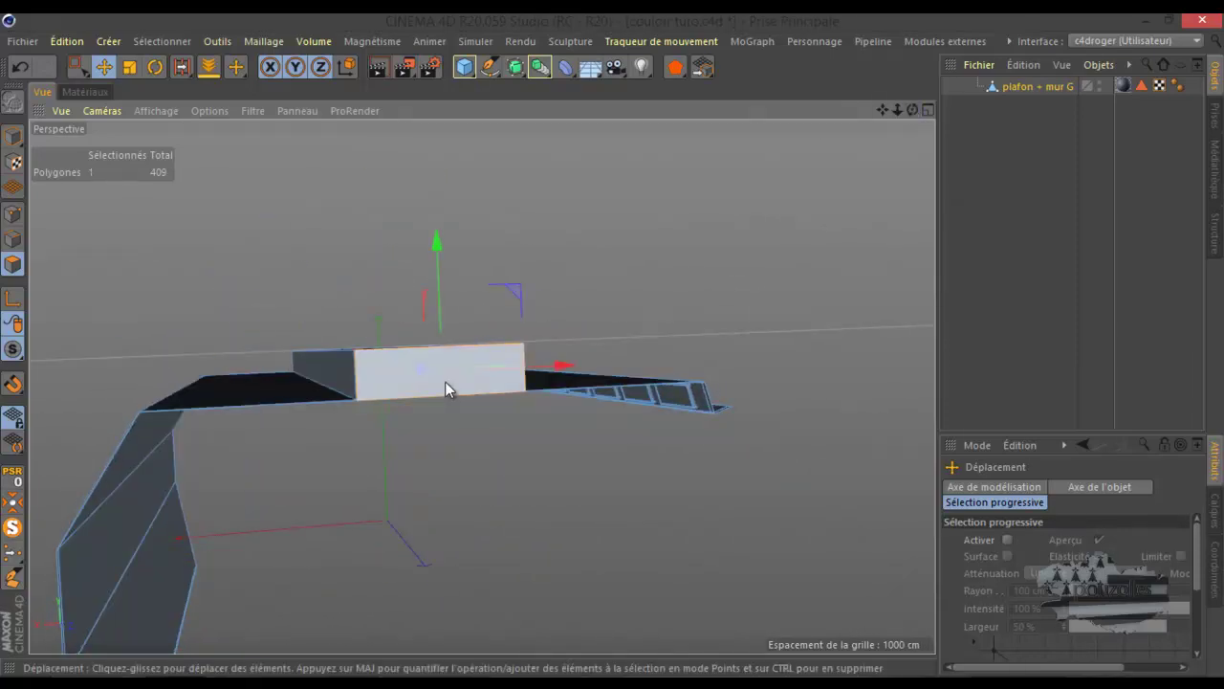
key(Delete)
click(360, 362)
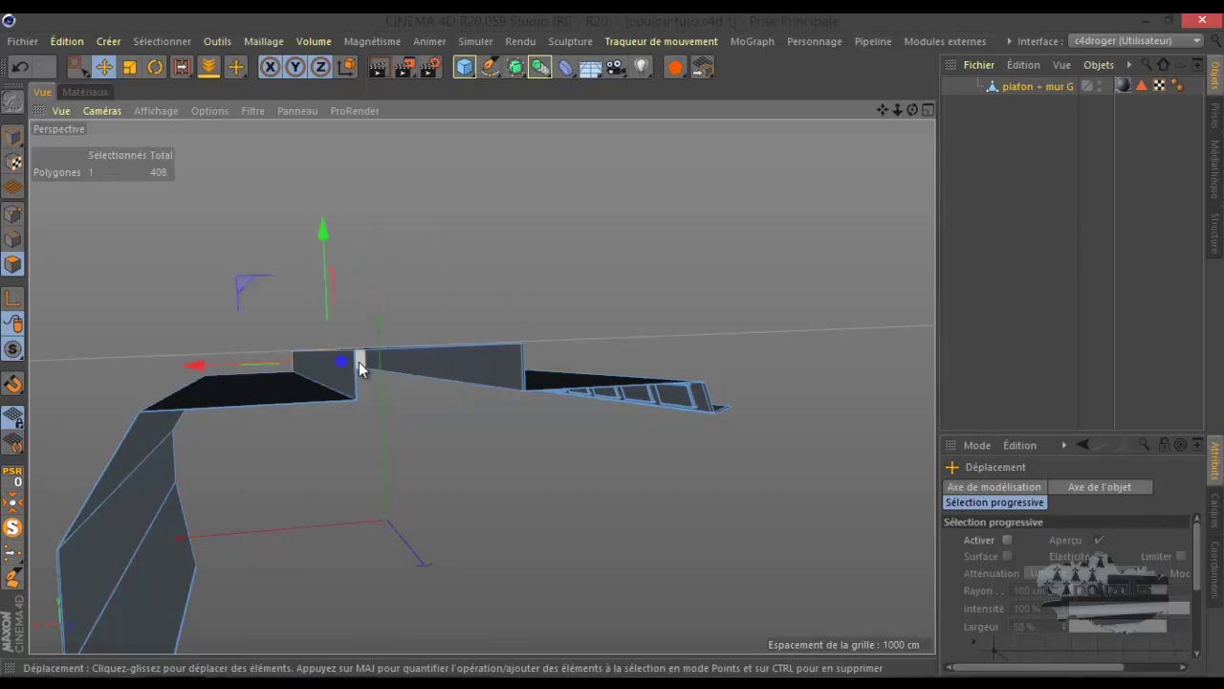
drag(913, 108, 610, 349)
key(Delete)
Step: Add Couteau Boucle/Trajectoire loop cuts close to the lower and upper corners of one recess side, including side-wall cuts at 92.887 % and 5.144 %
drag(914, 108, 671, 297)
scroll(430, 326, up, 5)
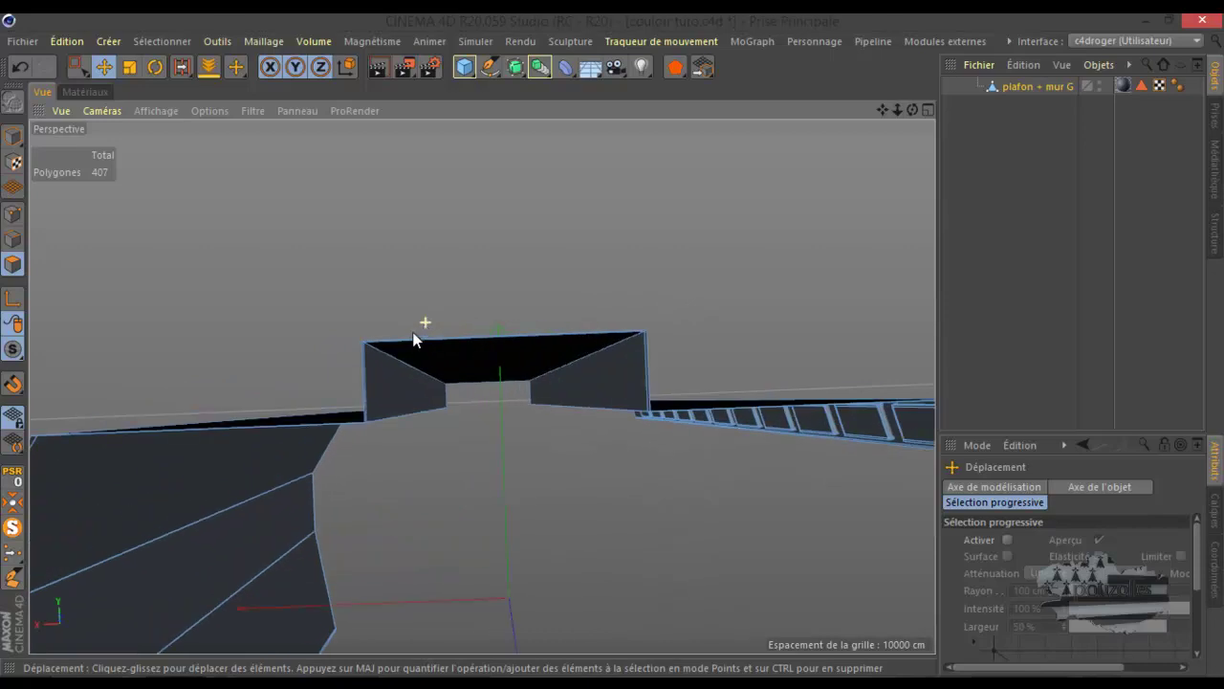
drag(914, 109, 613, 345)
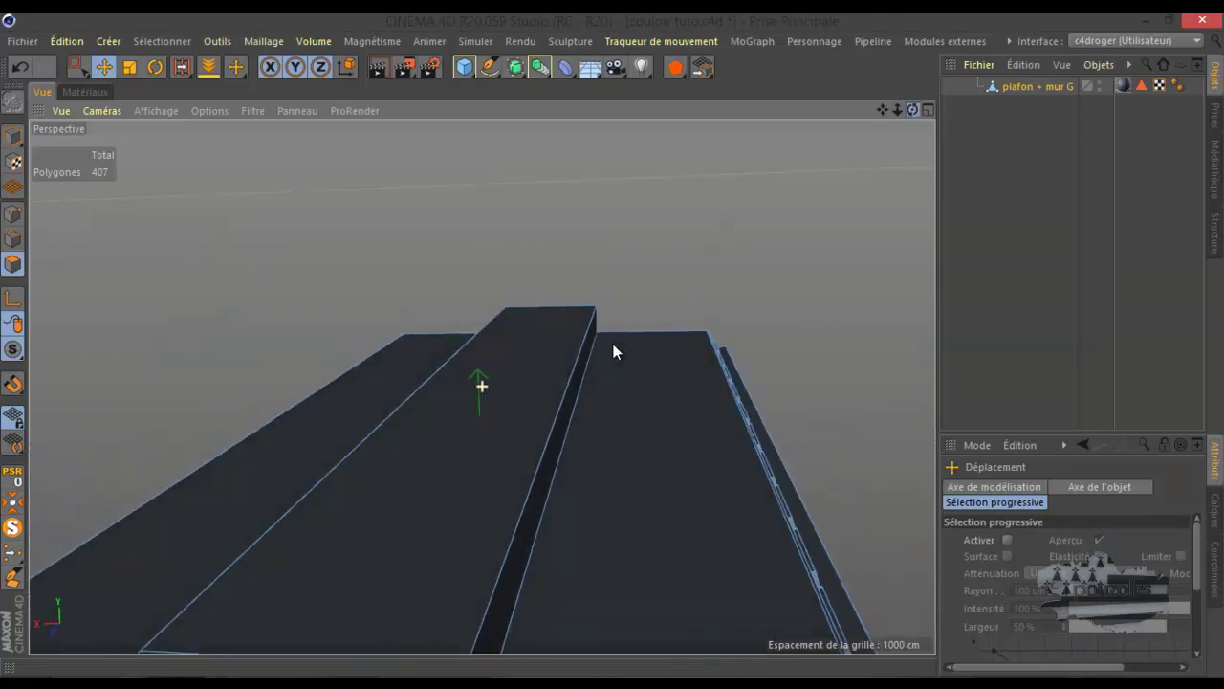
scroll(613, 346, up, 3)
click(684, 413)
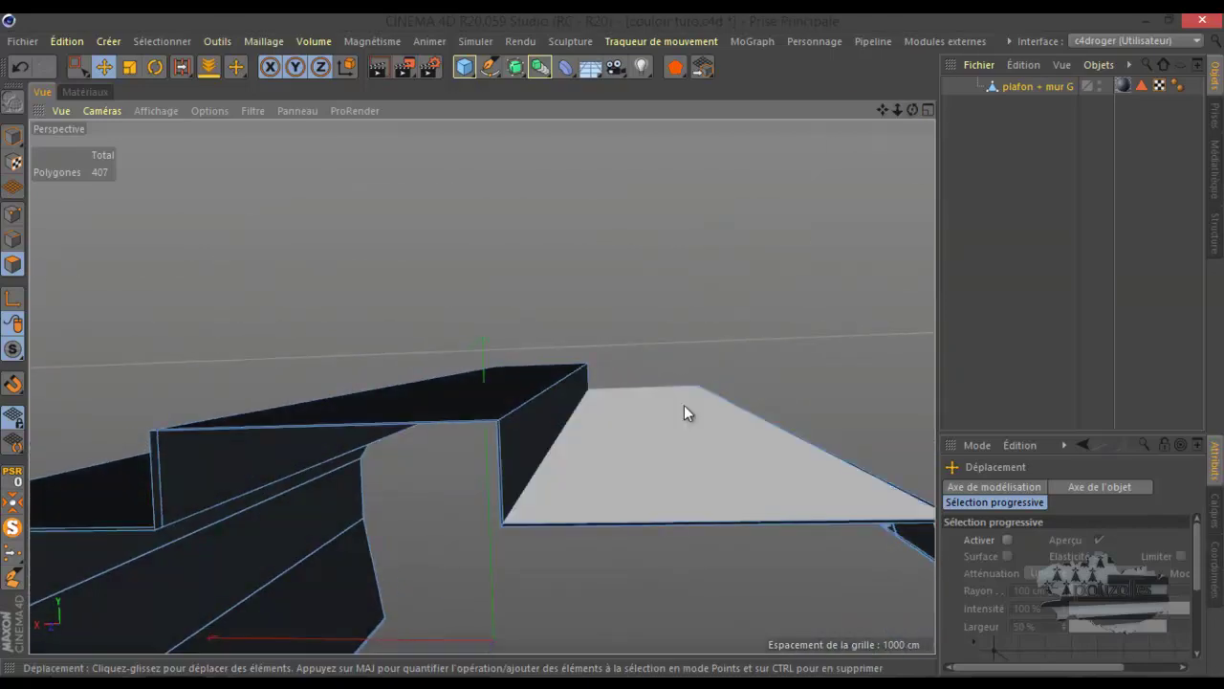
key(k)
key(l)
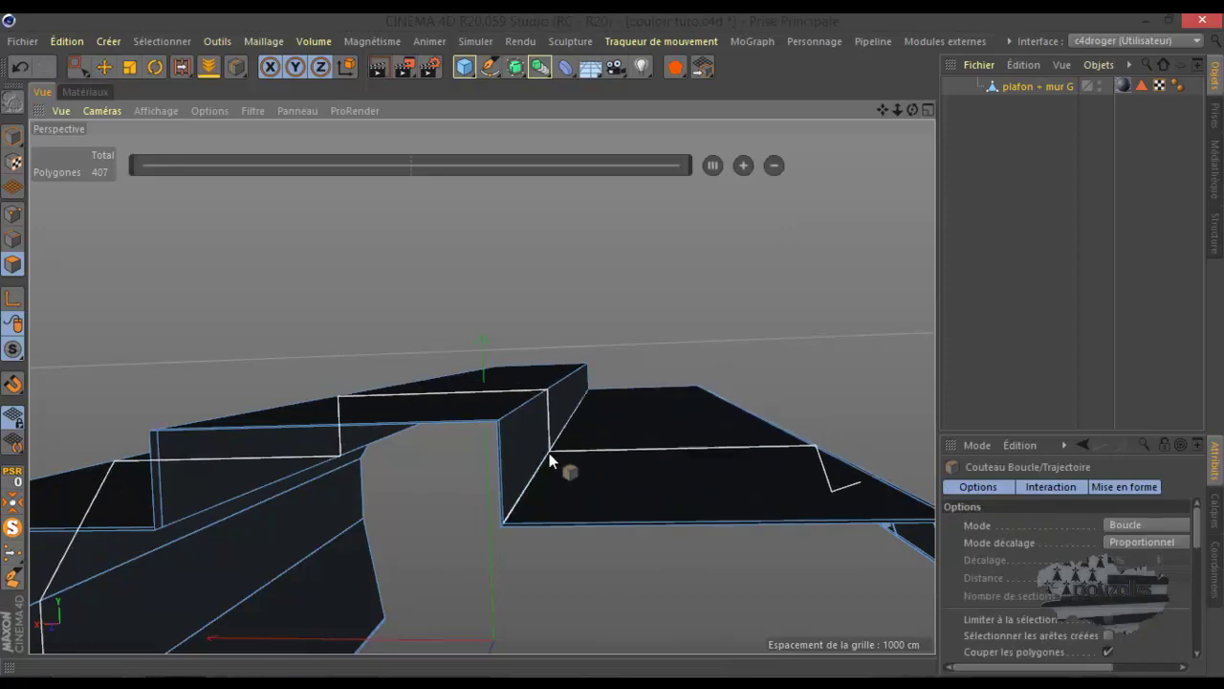
scroll(505, 533, up, 3)
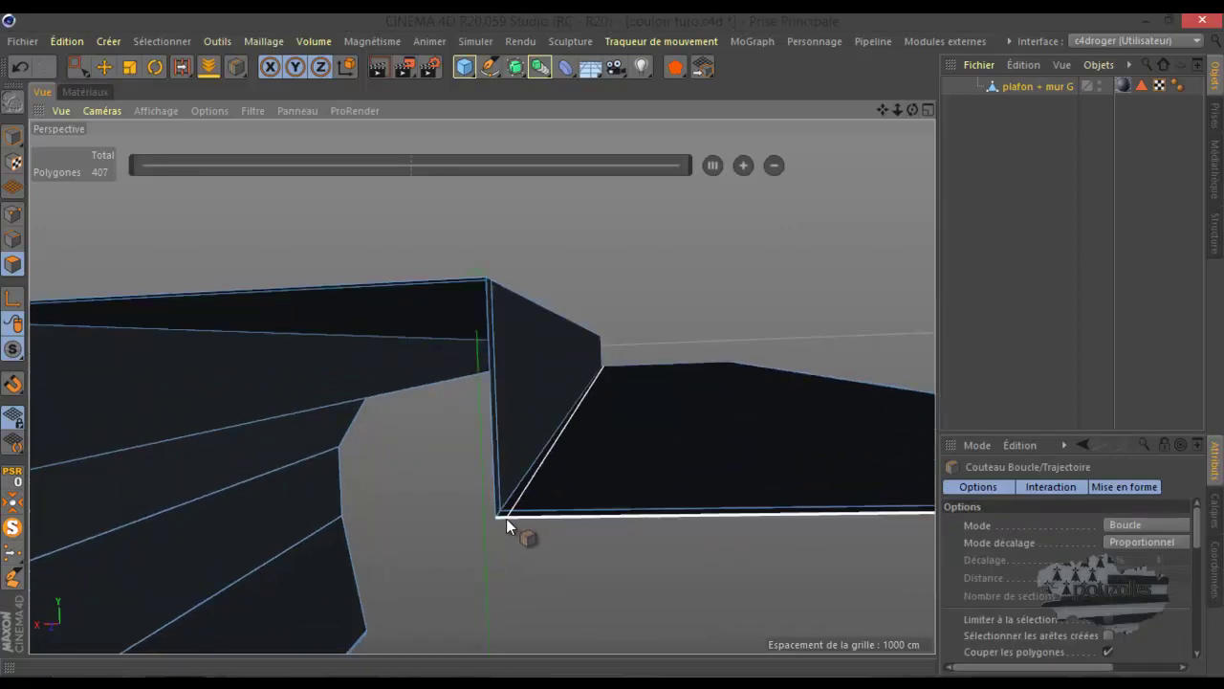
click(506, 519)
drag(496, 499, 473, 432)
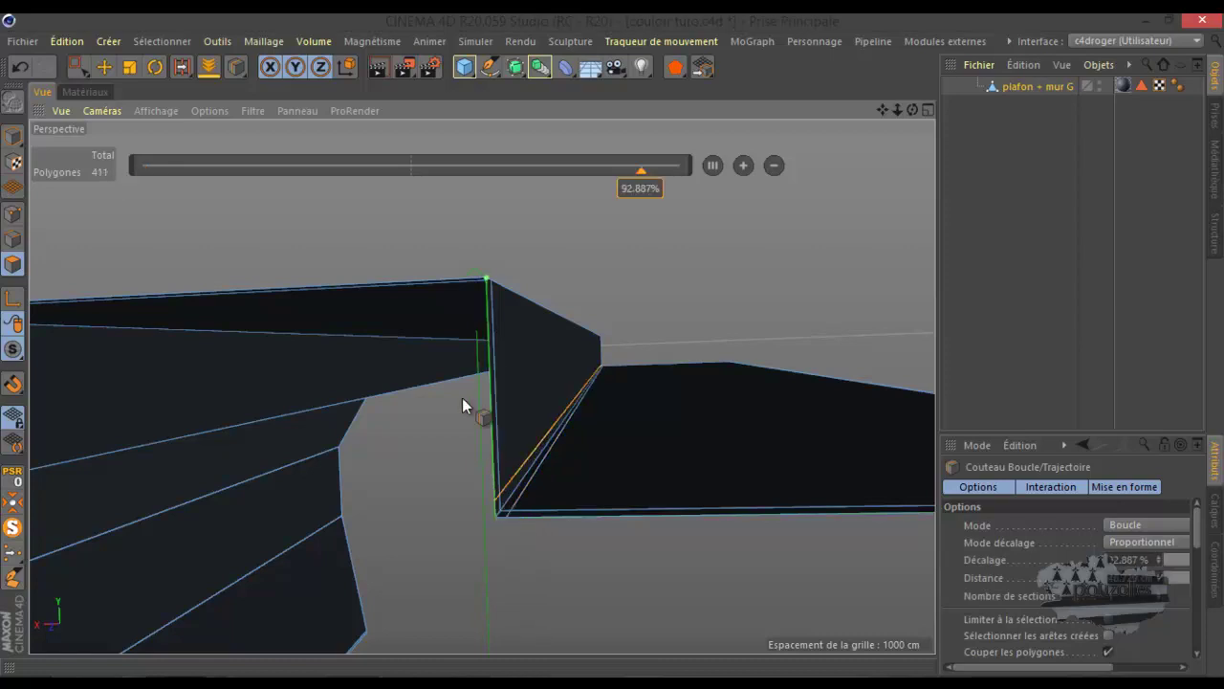
click(498, 305)
drag(911, 110, 759, 200)
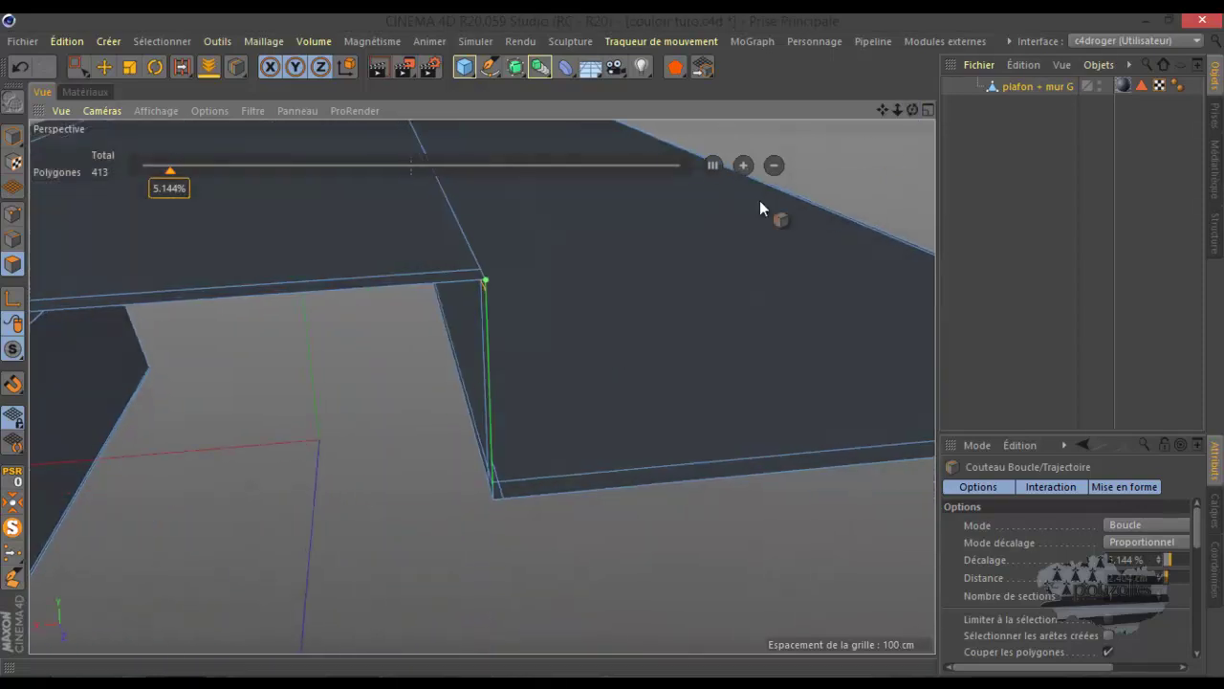
click(466, 280)
Step: Add matching loop cuts beside the opposite recess side's upper and lower corners, at offsets 2.189 %, 7.199 %, 6.397 % and 99.075 %
alt+drag(693, 291, 436, 349)
click(403, 322)
scroll(440, 342, up, 3)
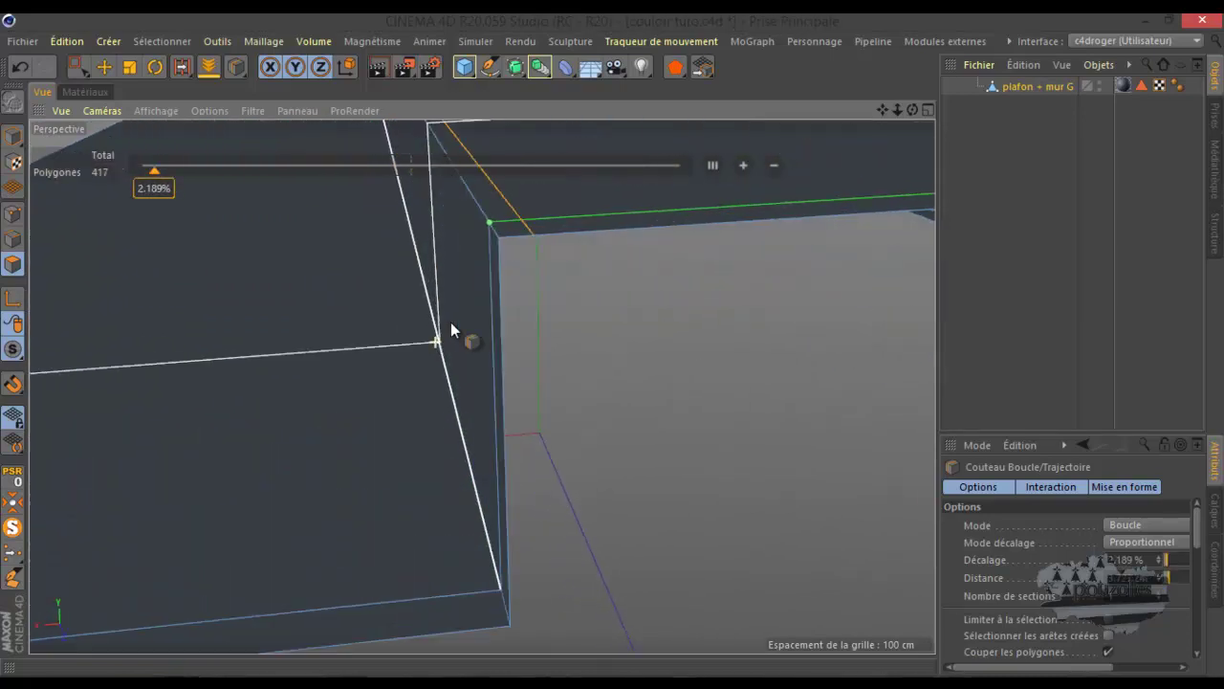
click(495, 256)
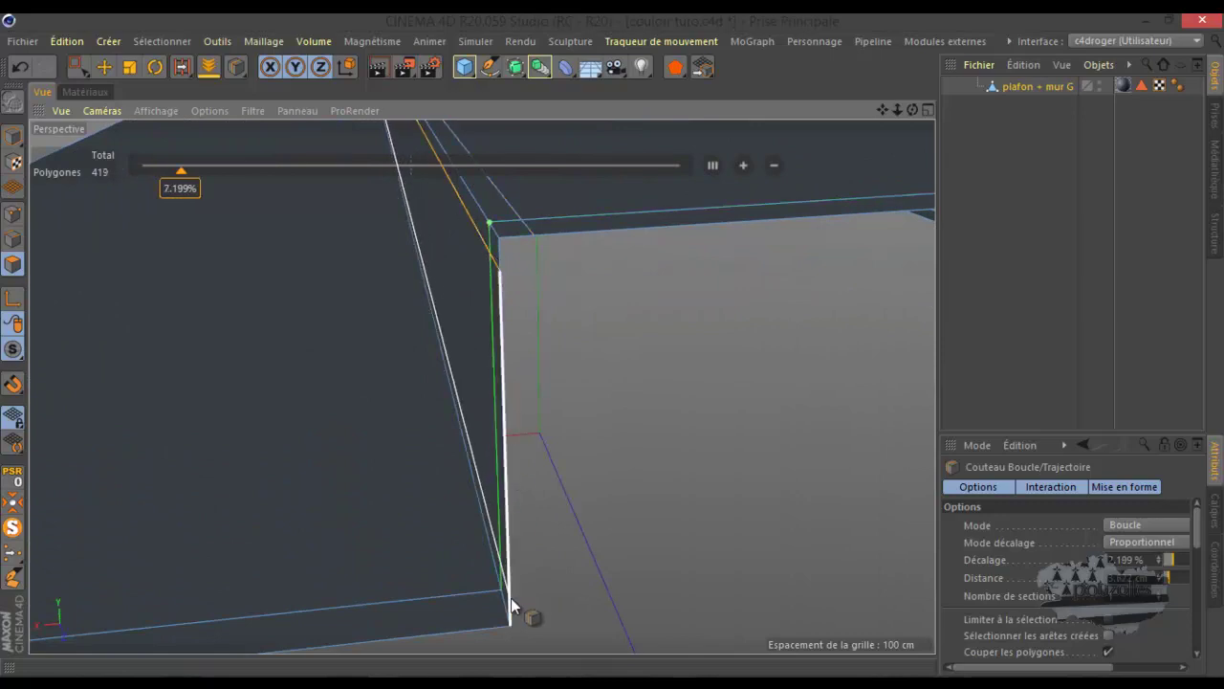
click(497, 631)
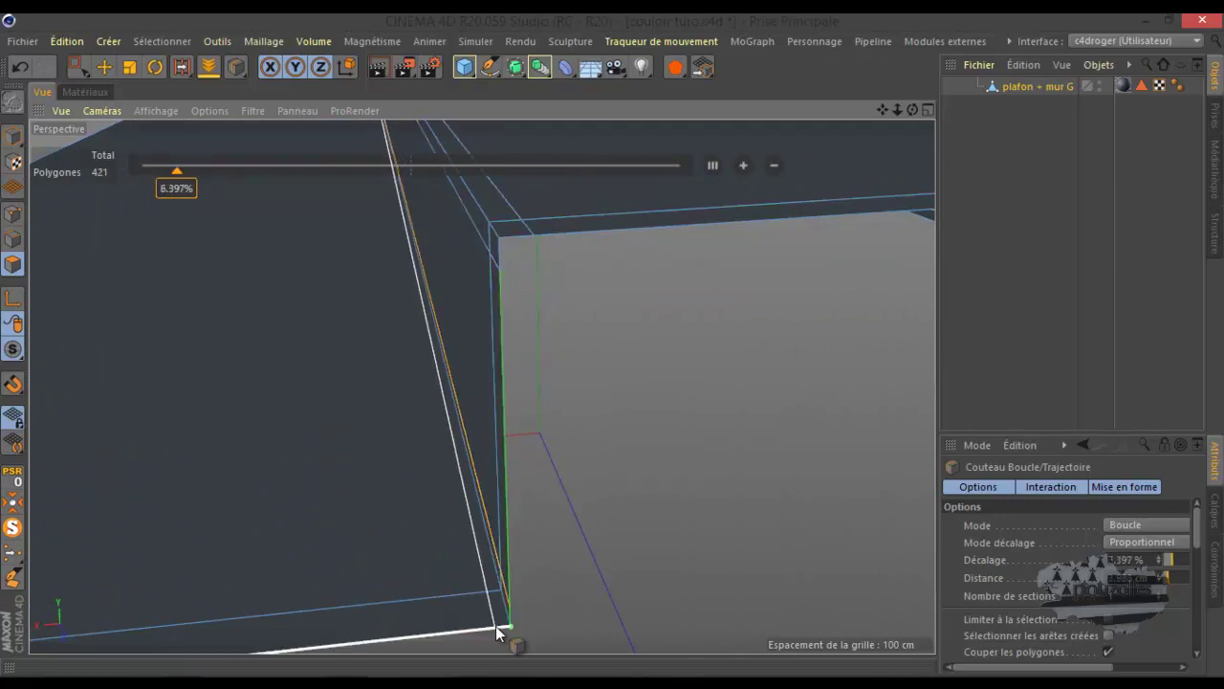
click(495, 625)
scroll(410, 514, down, 6)
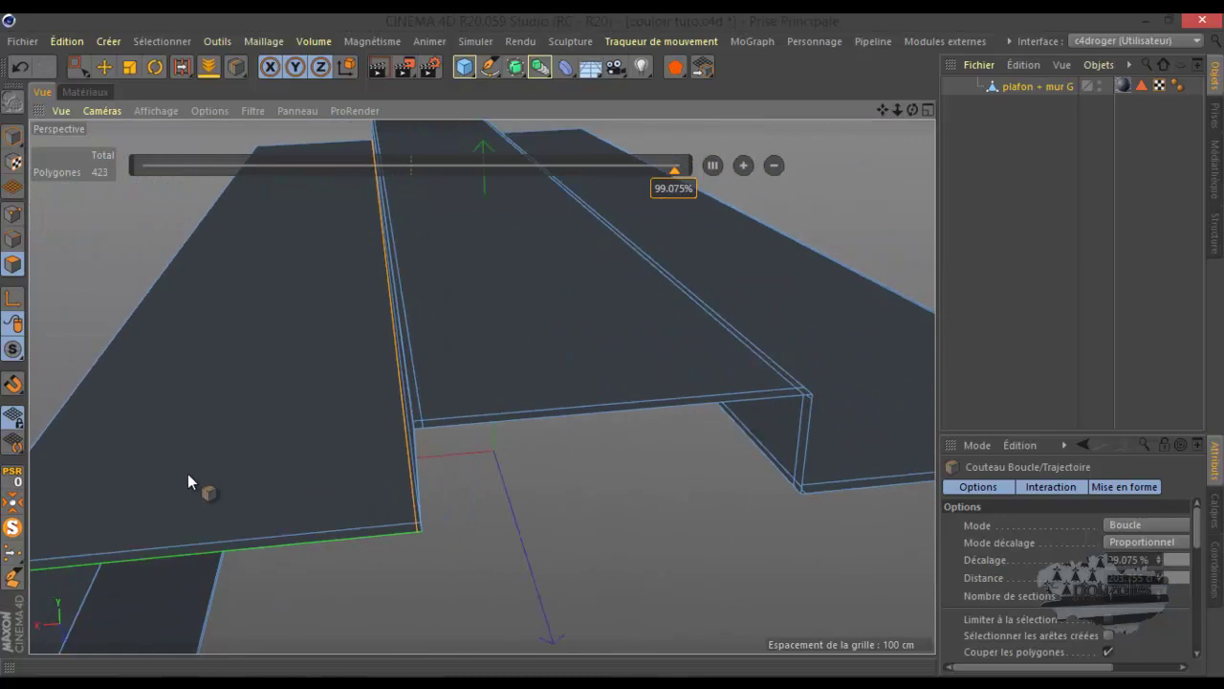
Step: Turn off the MagicSolo isolation to show the whole corridor and render the view to check the ceiling
click(13, 527)
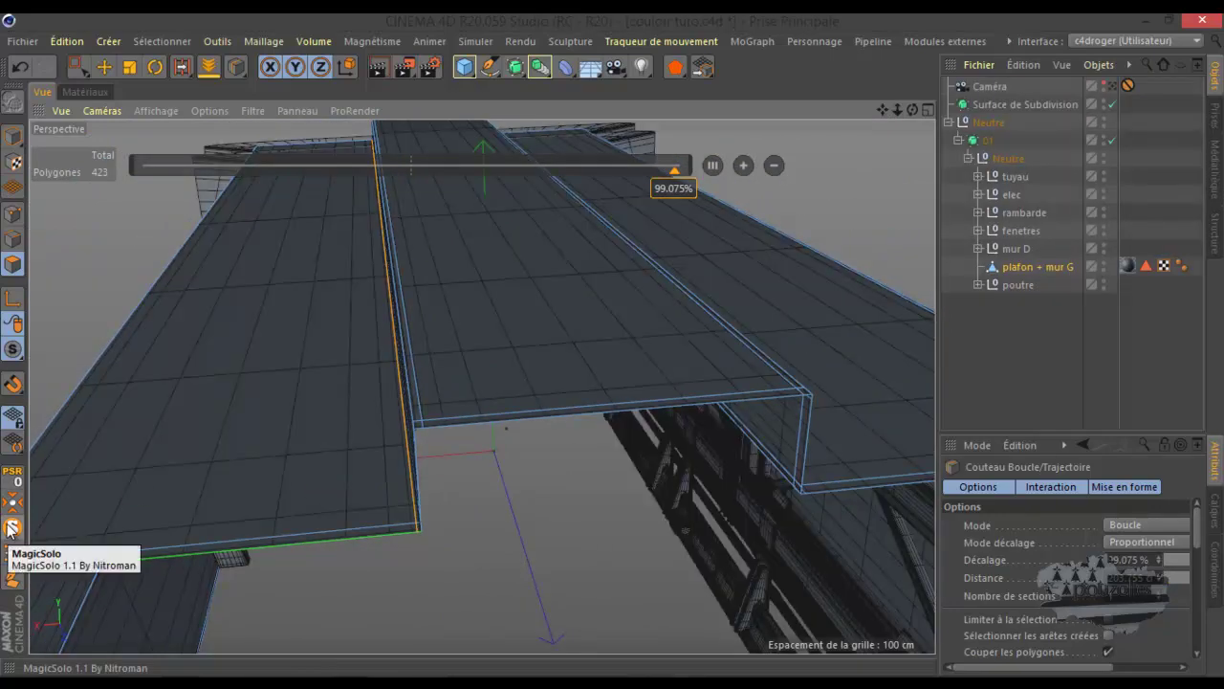
click(387, 60)
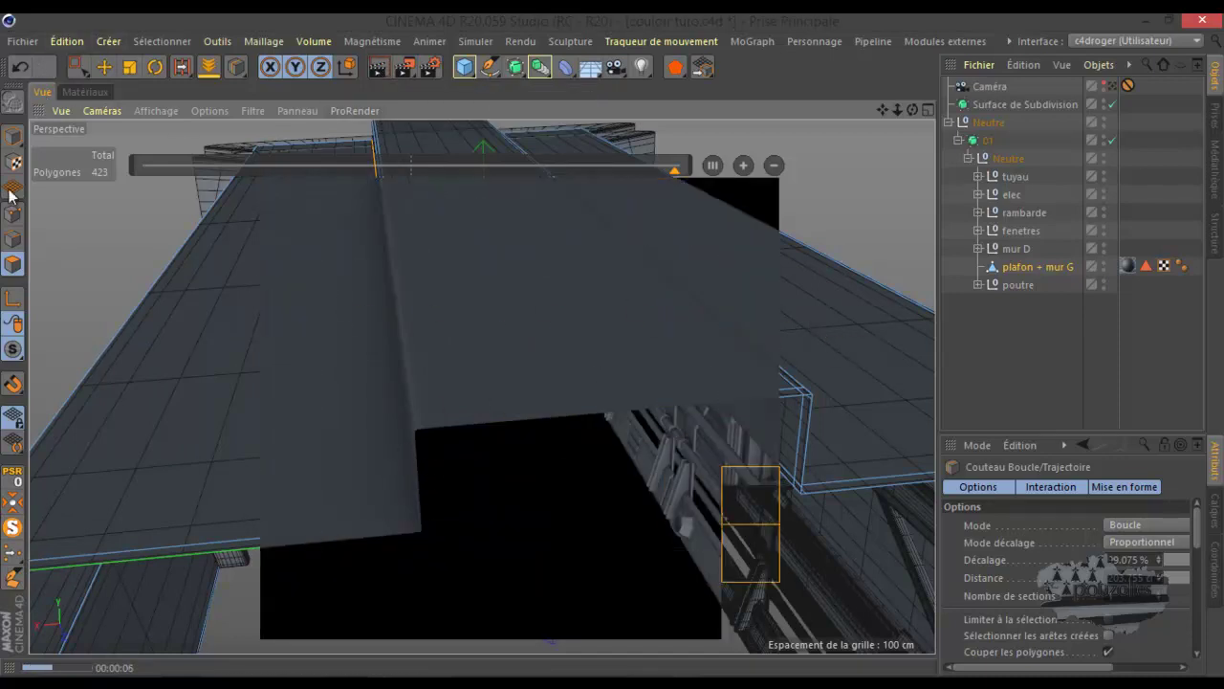
click(12, 136)
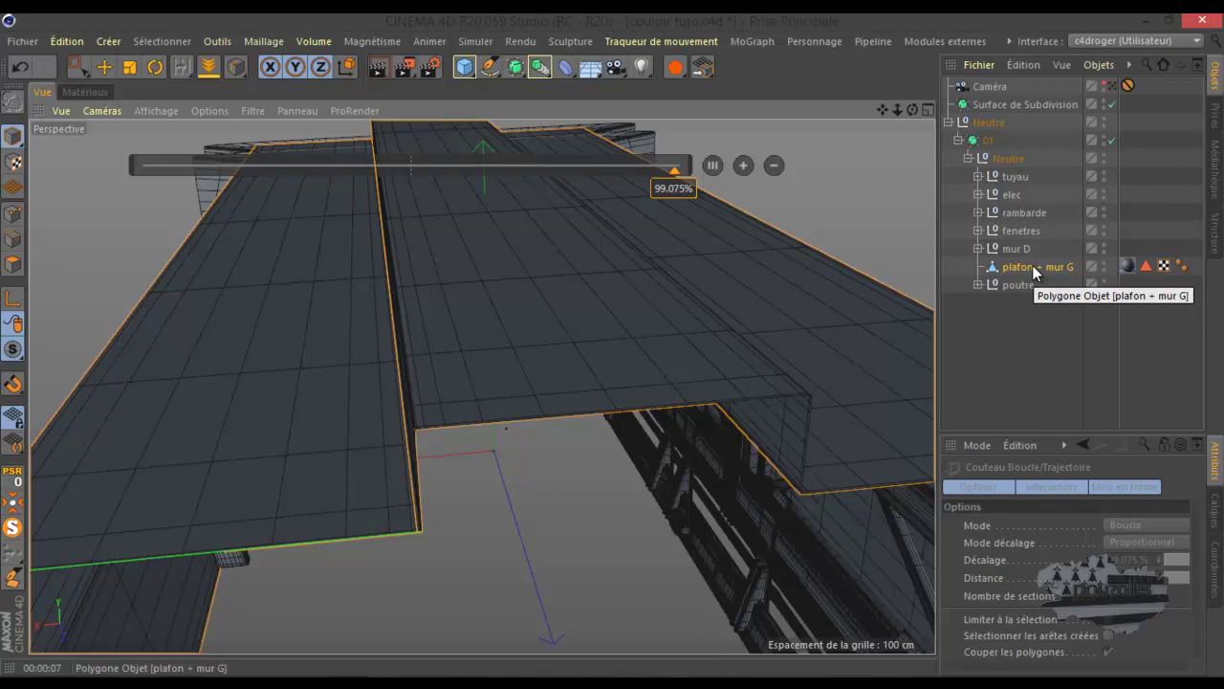
Step: Delete the texture, polygon selection and UVW tags from the plafon + mur G object
click(1128, 264)
drag(912, 110, 615, 343)
drag(886, 103, 584, 311)
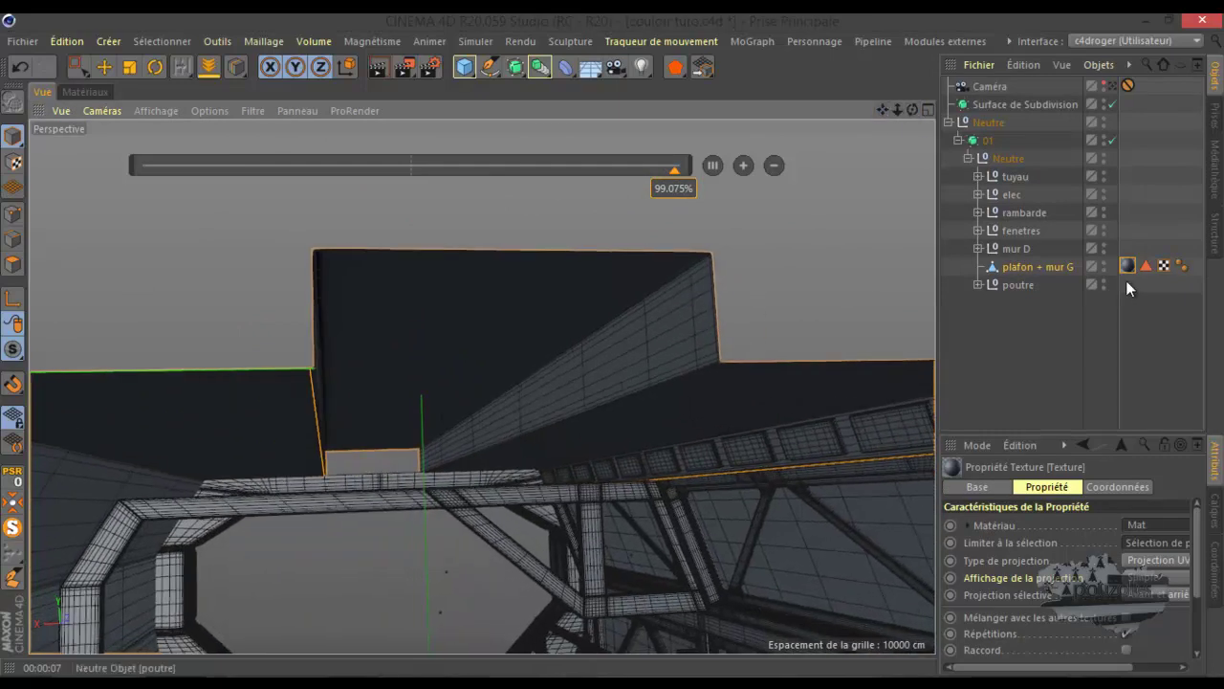
key(Delete)
click(1128, 266)
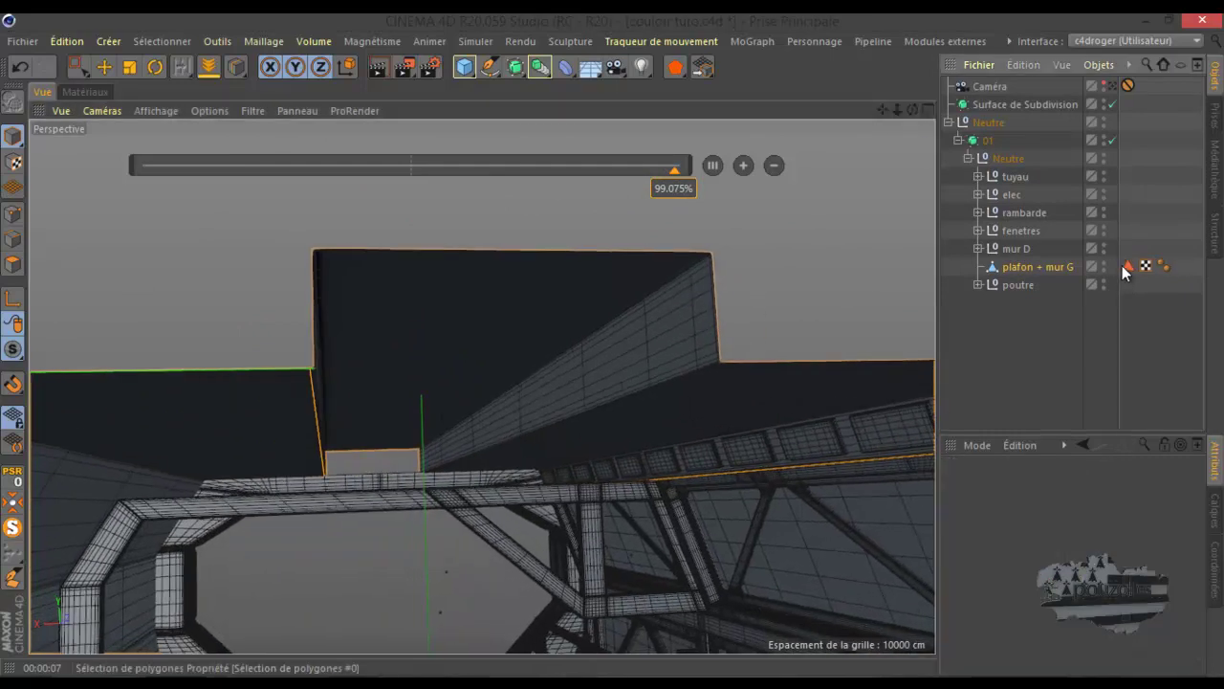
key(Delete)
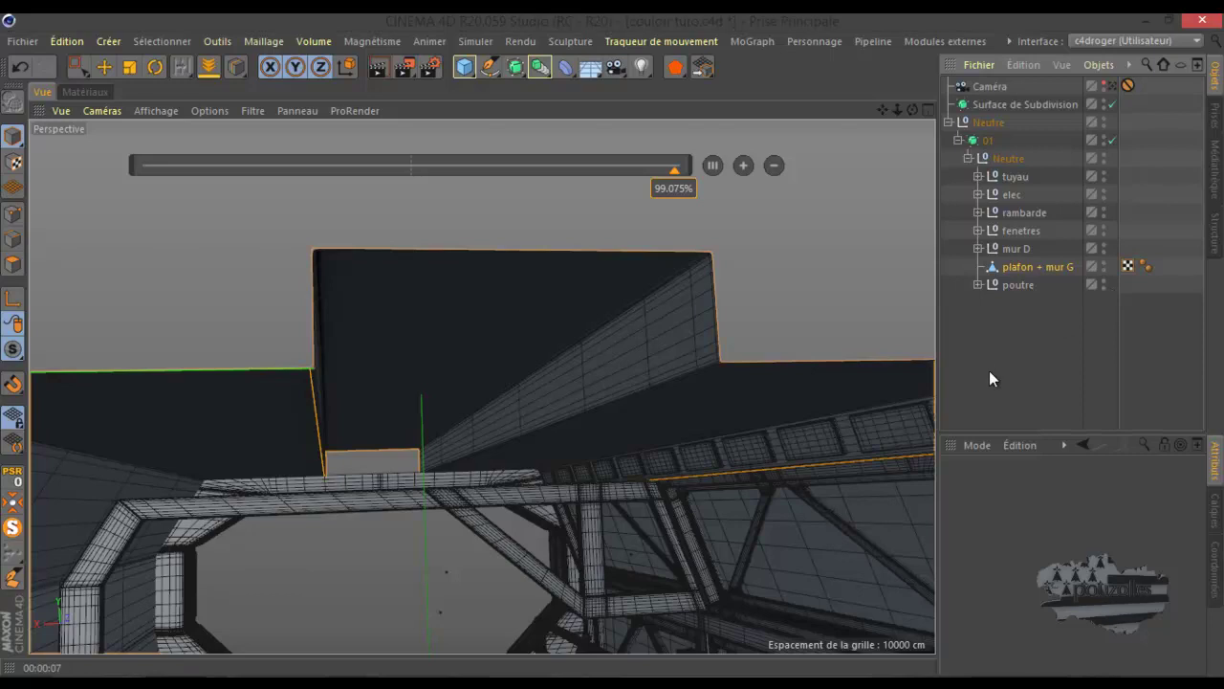
click(1128, 266)
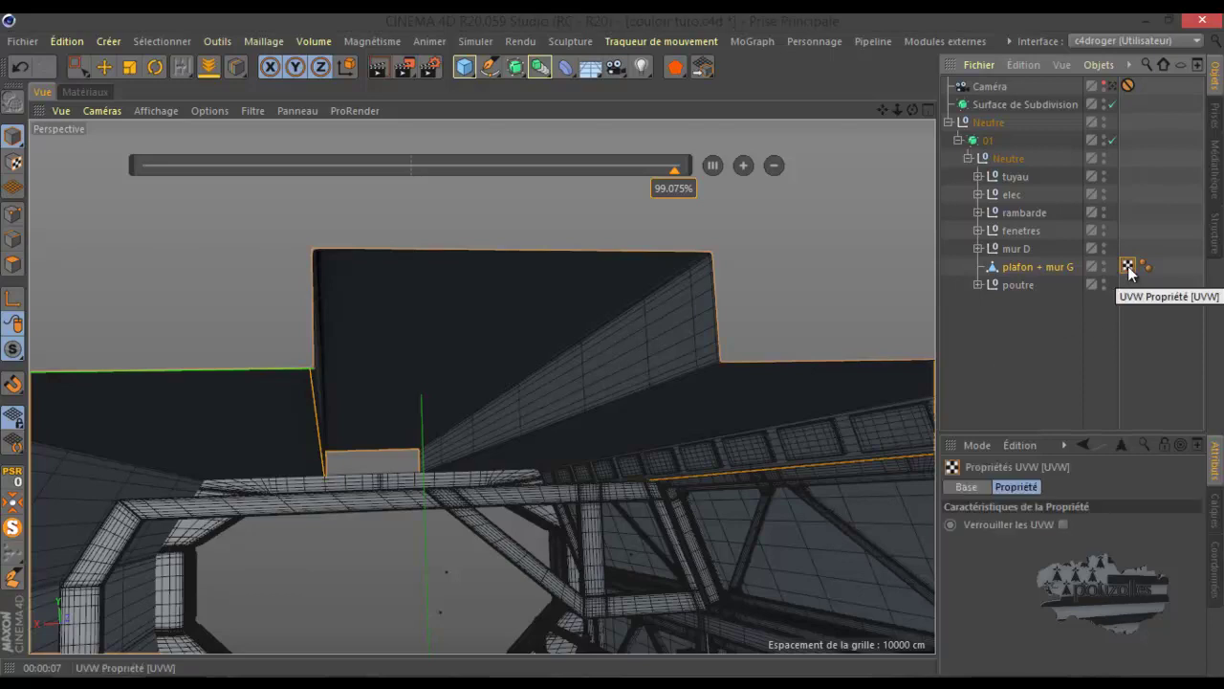
key(Delete)
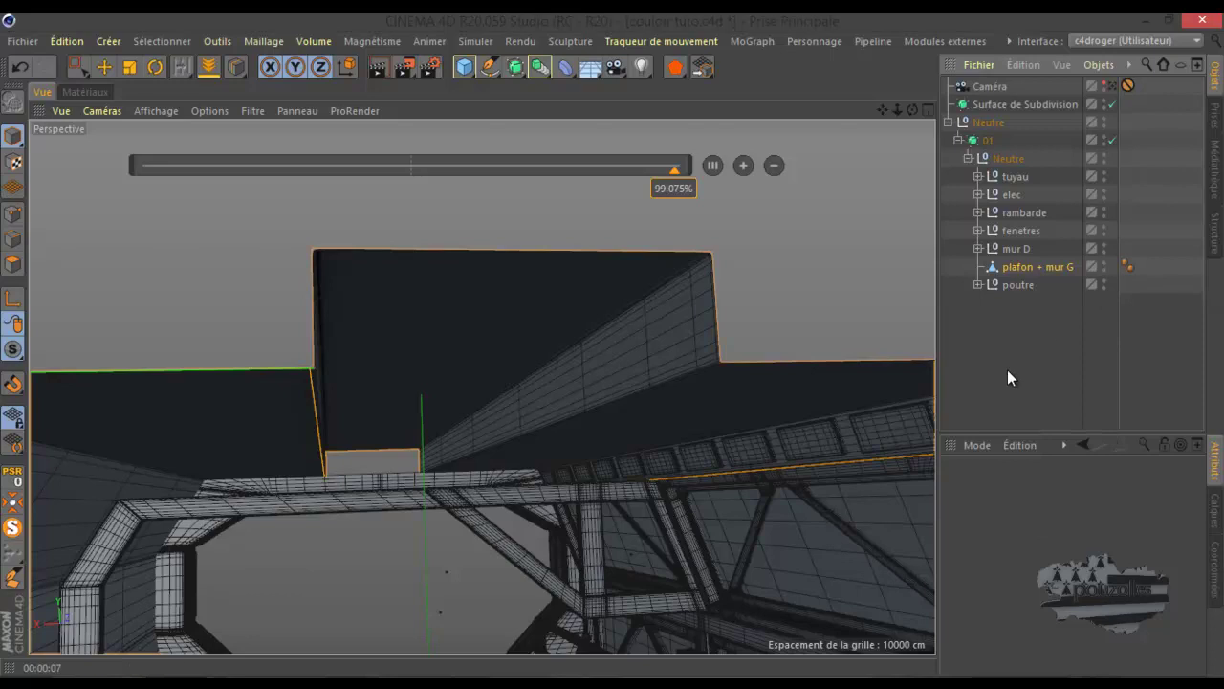
Step: Activate the Move tool and deselect the plafon + mur G object
alt+drag(681, 396, 665, 379)
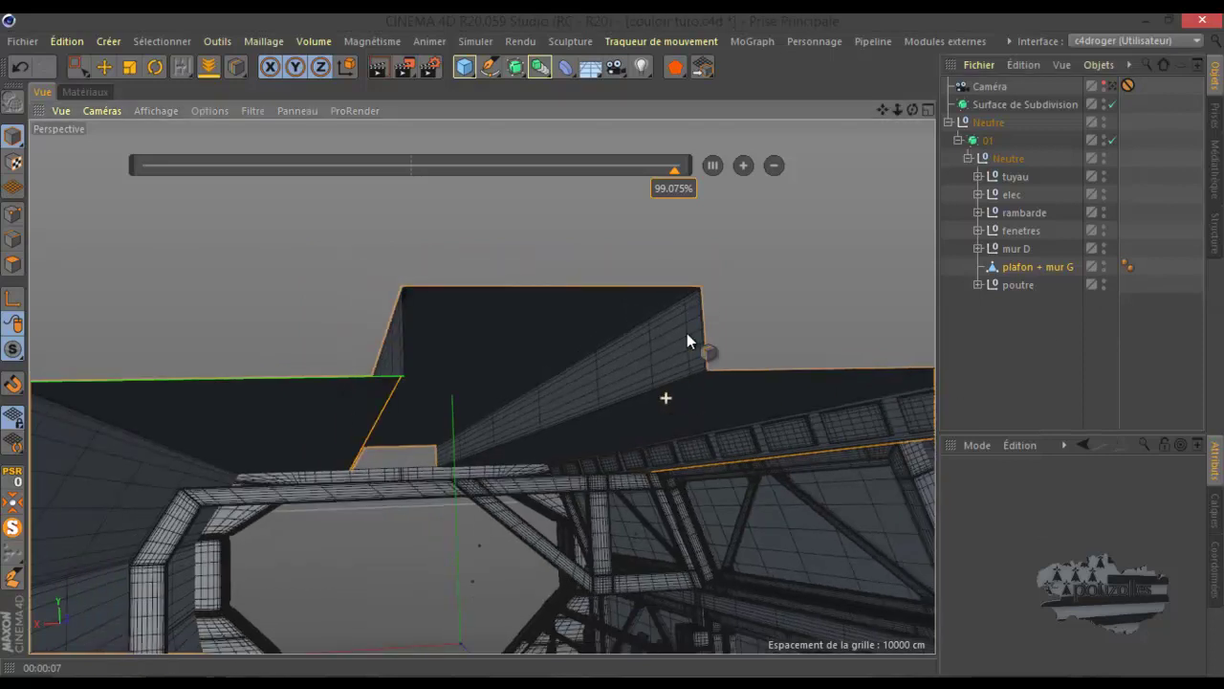
click(103, 66)
click(218, 298)
drag(912, 110, 614, 346)
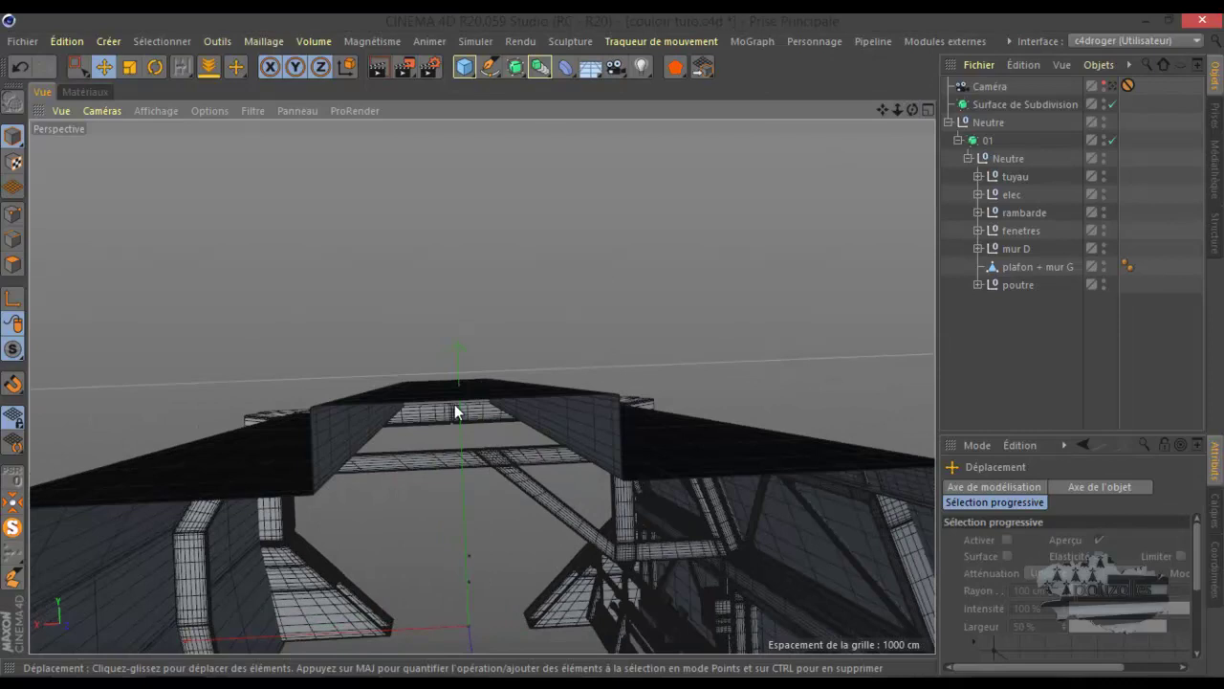
Step: Look through the Caméra object, select the 01 subdivision surface and compare the corridor with the reference render image
key(alt+Tab)
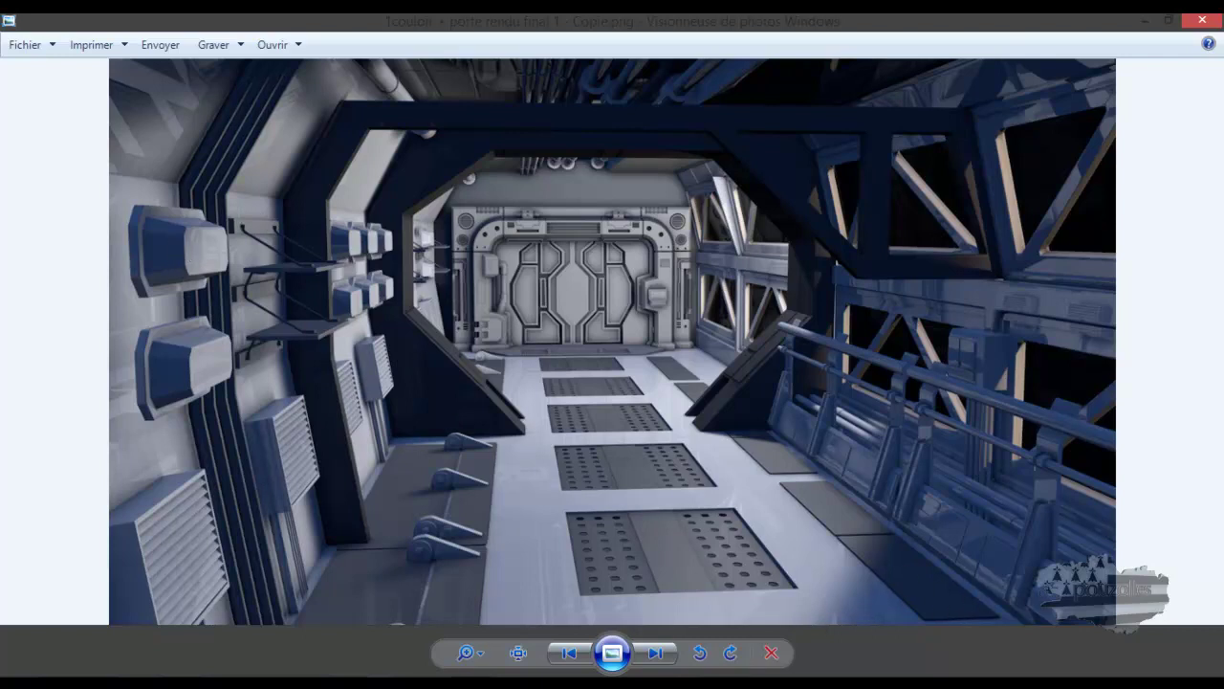
key(alt+Tab)
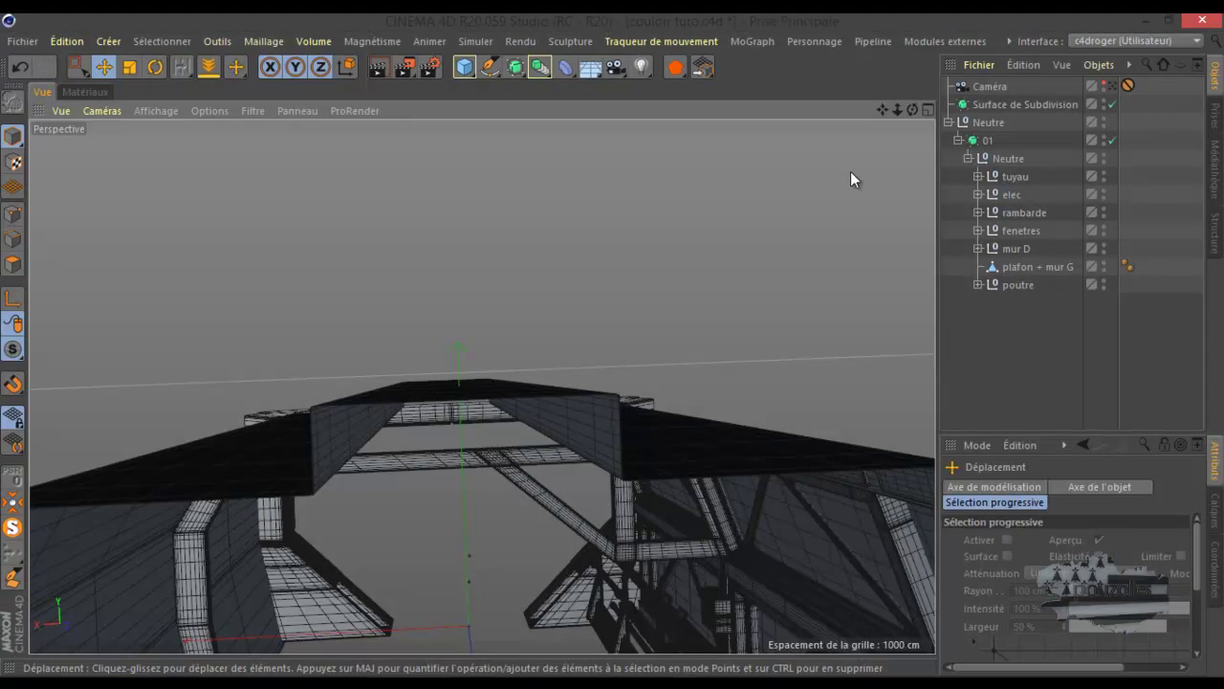
click(1113, 86)
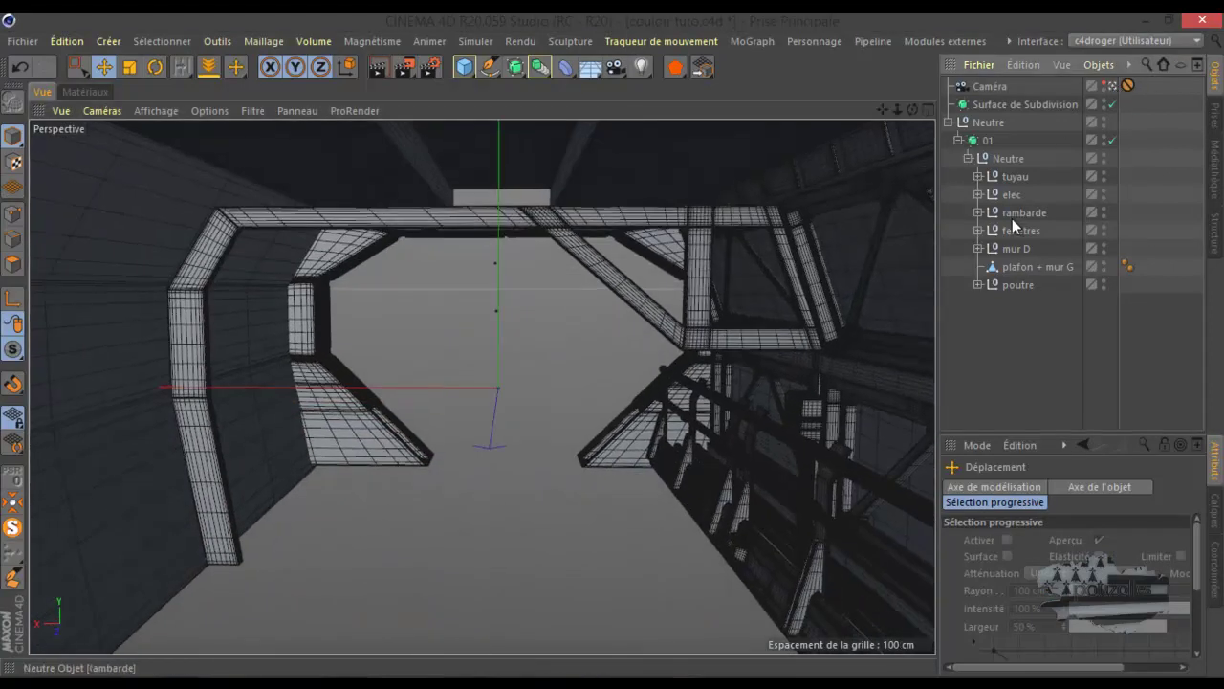
click(734, 552)
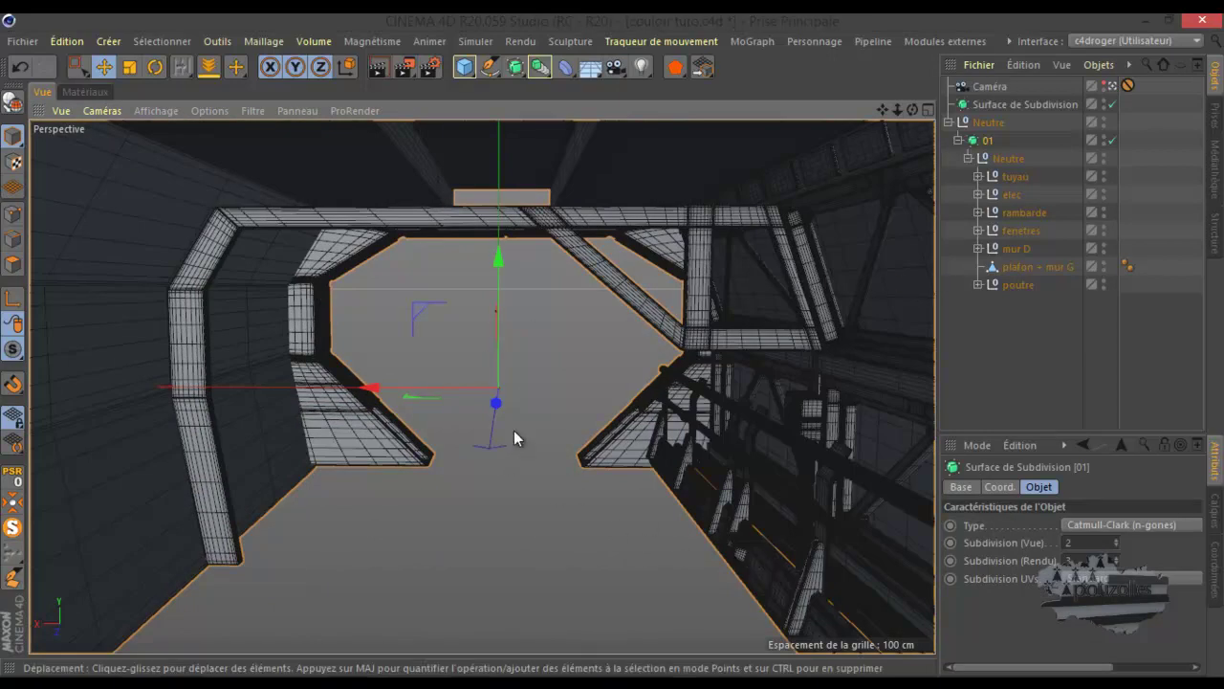
click(493, 660)
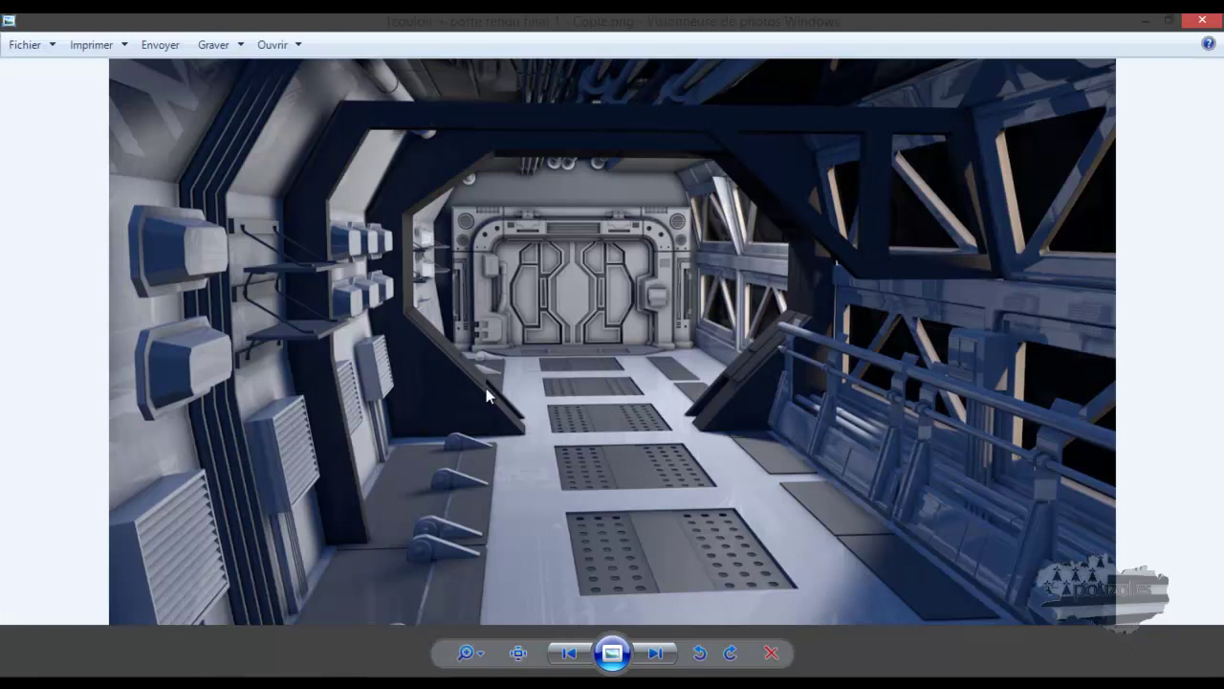